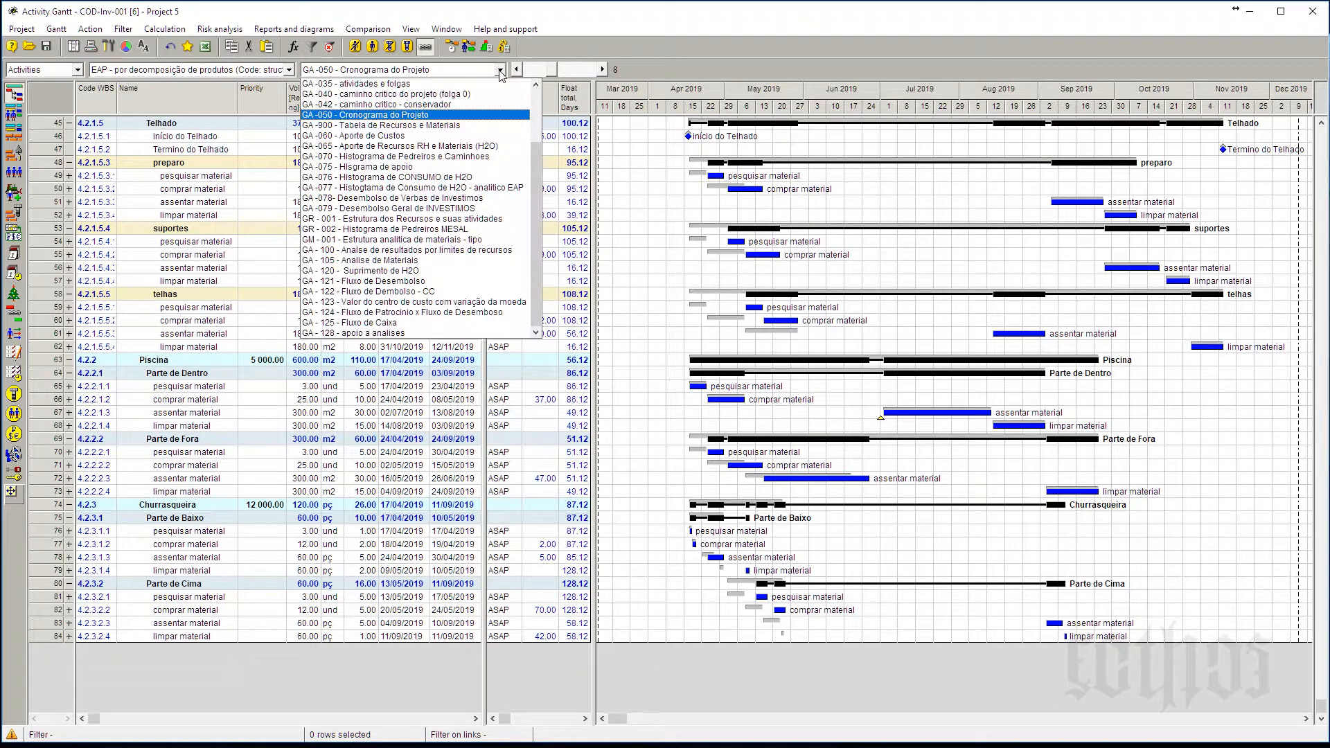
Switch to the GA - 128 - apoio a analises view and examine the investment centre difference for Produção - Casa.
click(484, 333)
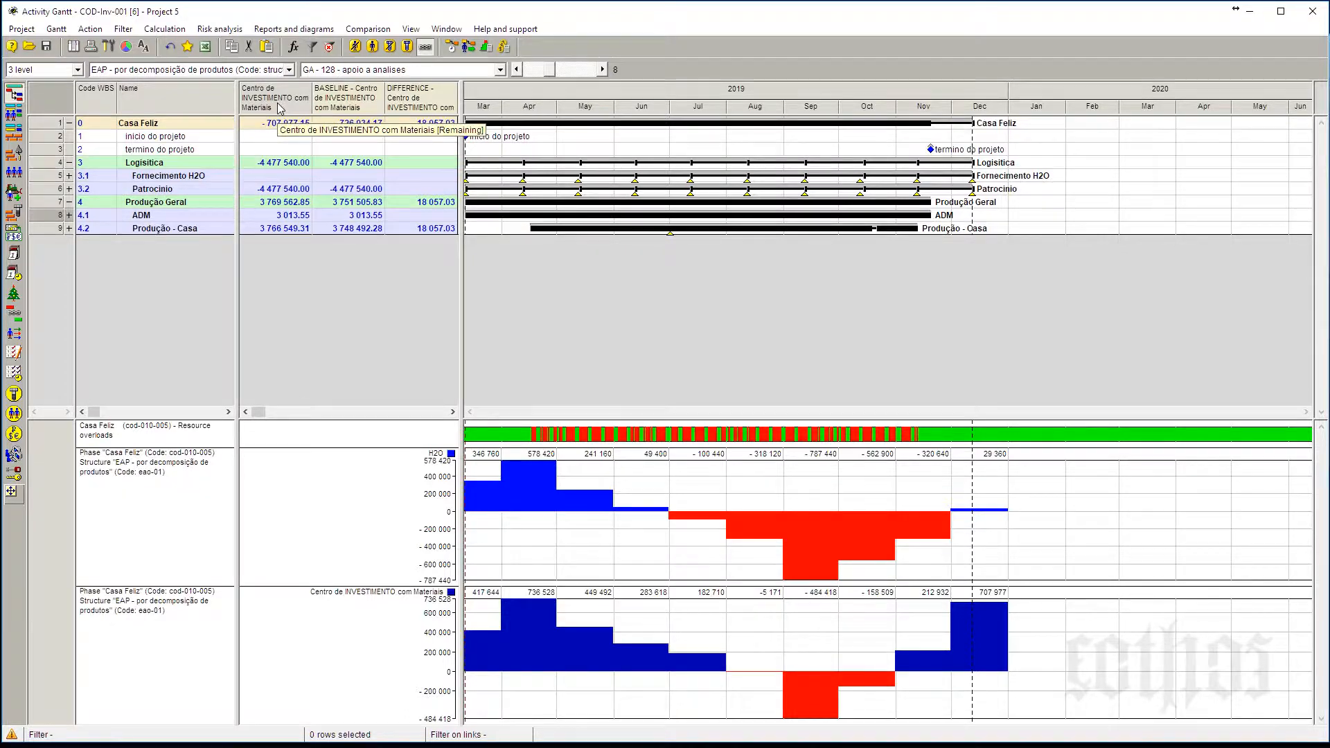
click(282, 104)
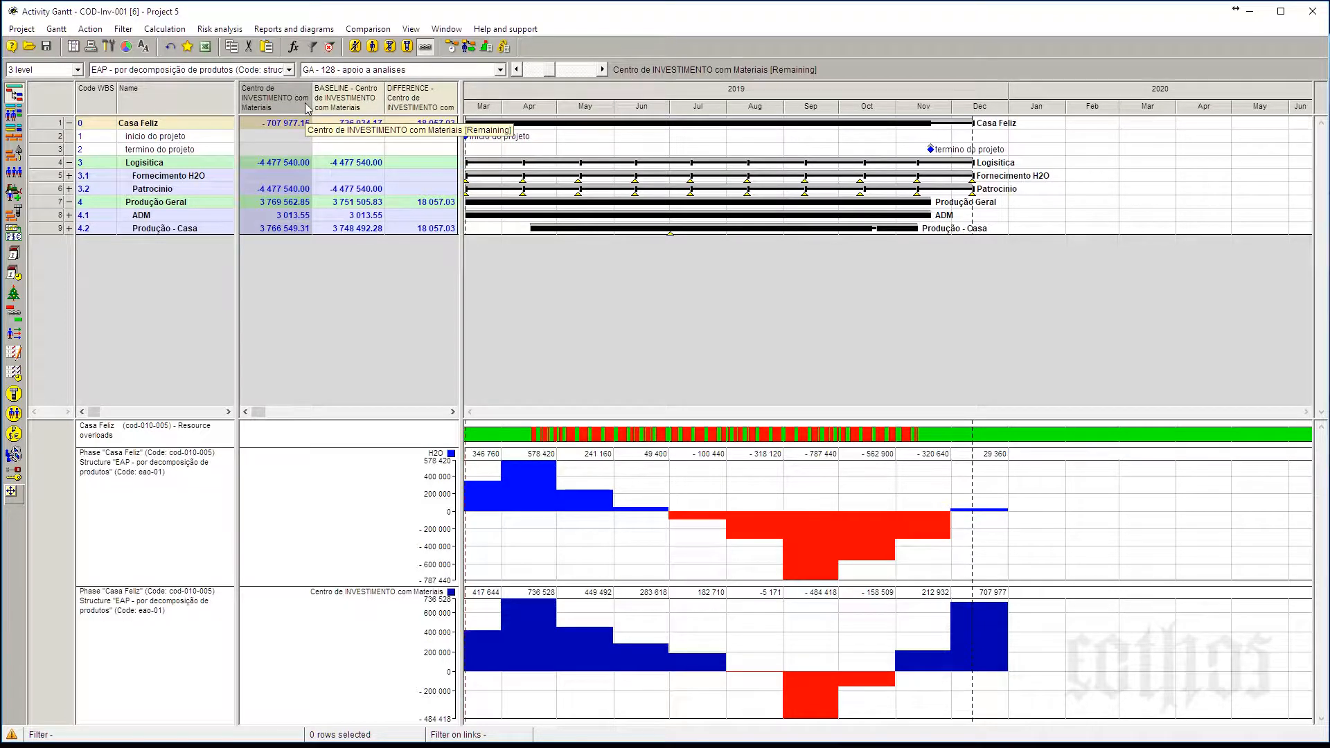
click(438, 232)
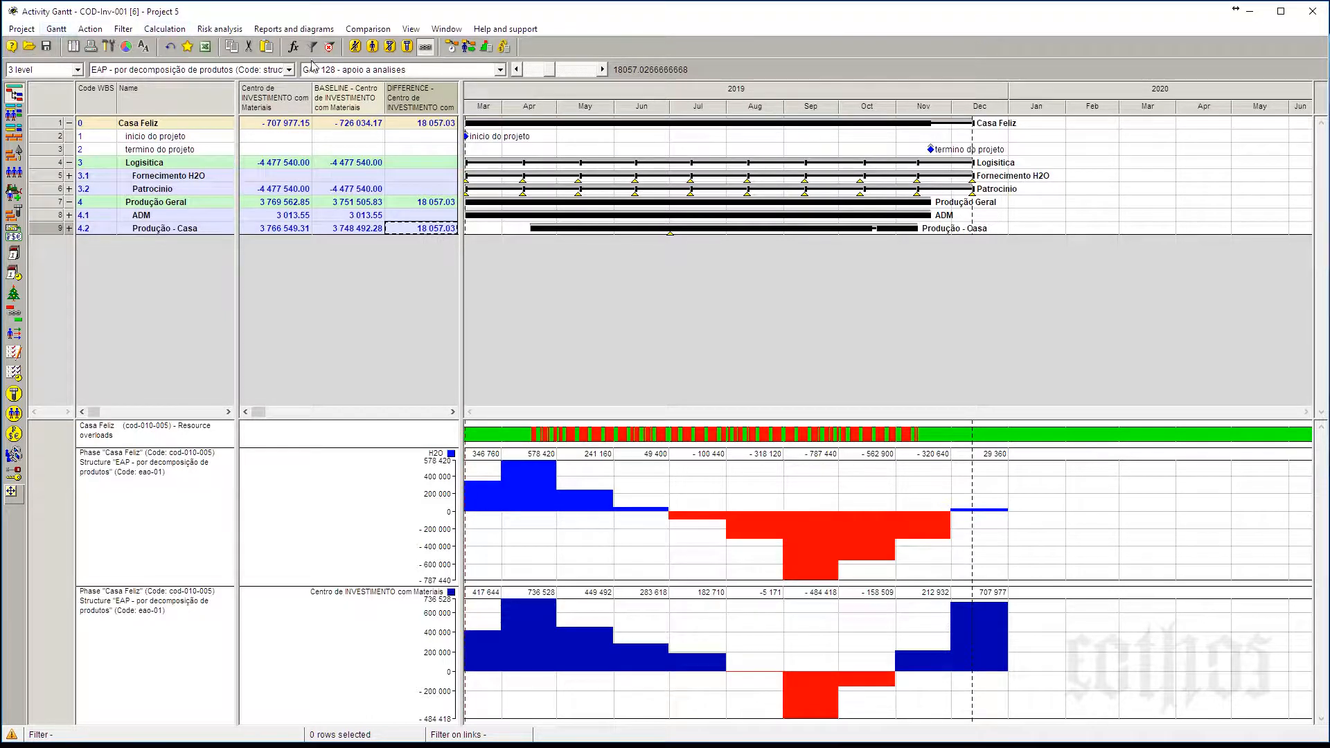
Check the baseline code and version in the project properties.
click(46, 47)
click(21, 29)
mouse_move(54, 29)
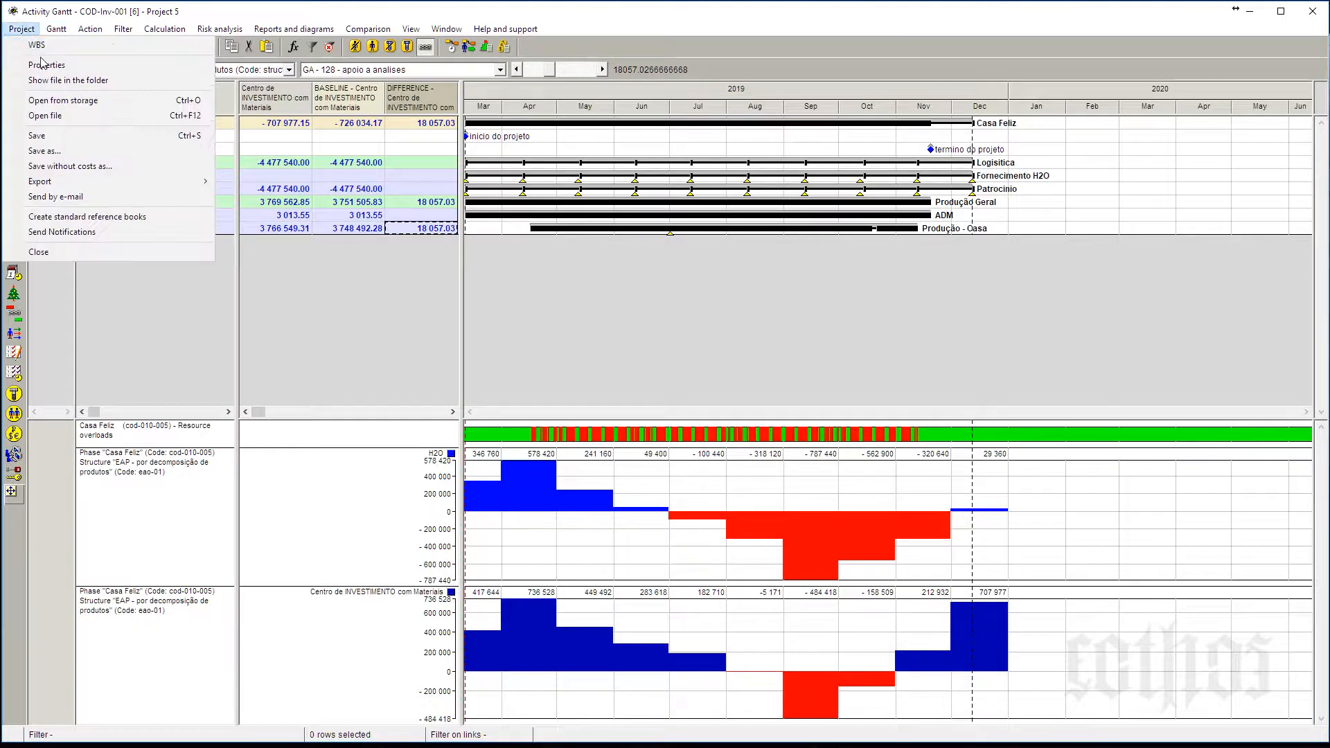
click(46, 64)
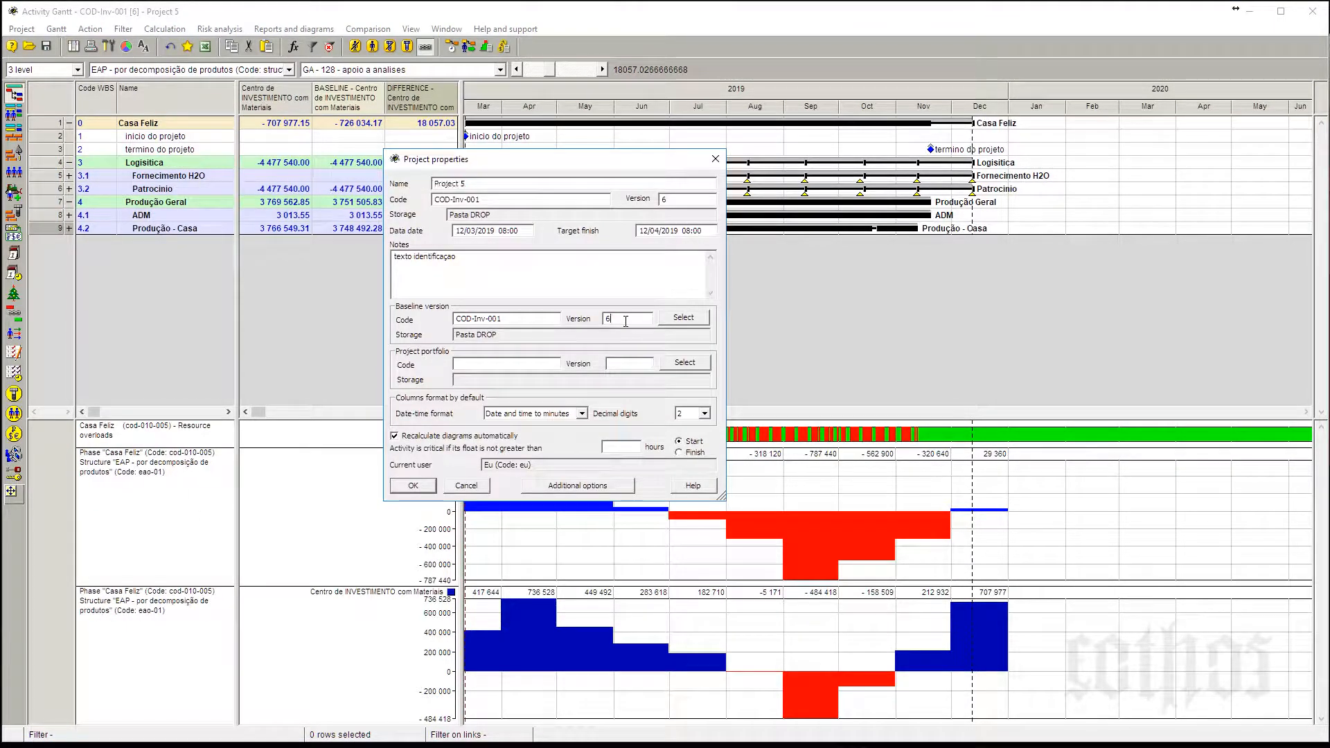
click(415, 487)
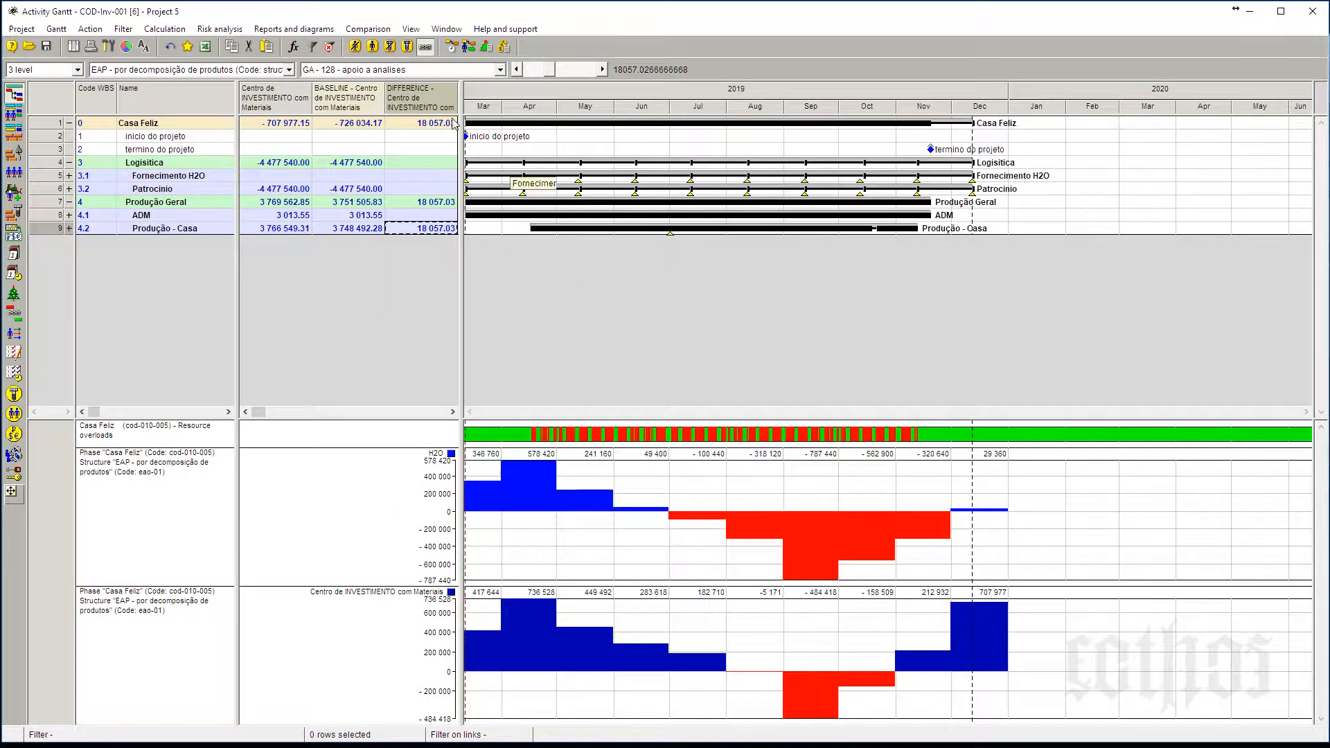
Show the project in the GA -050 - Cronograma do Projeto view and review its activities down to Churrasqueira.
click(366, 70)
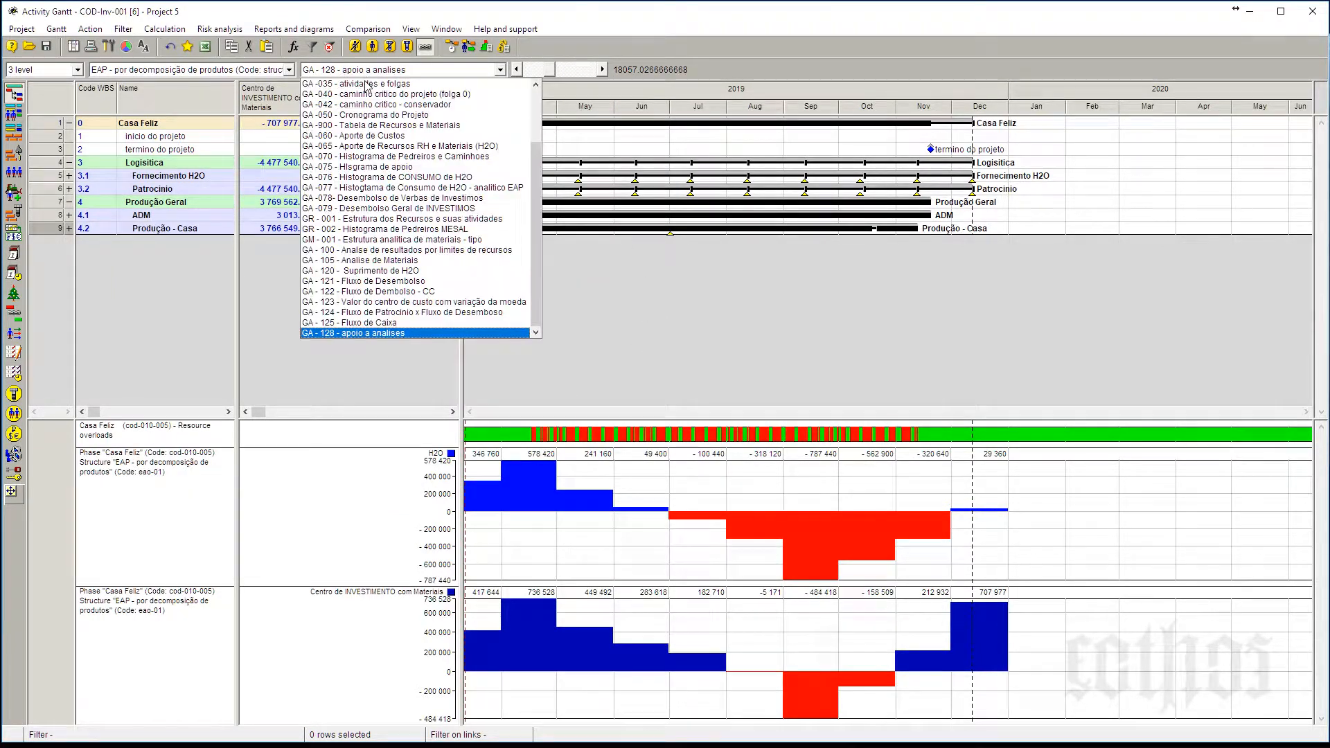
click(383, 123)
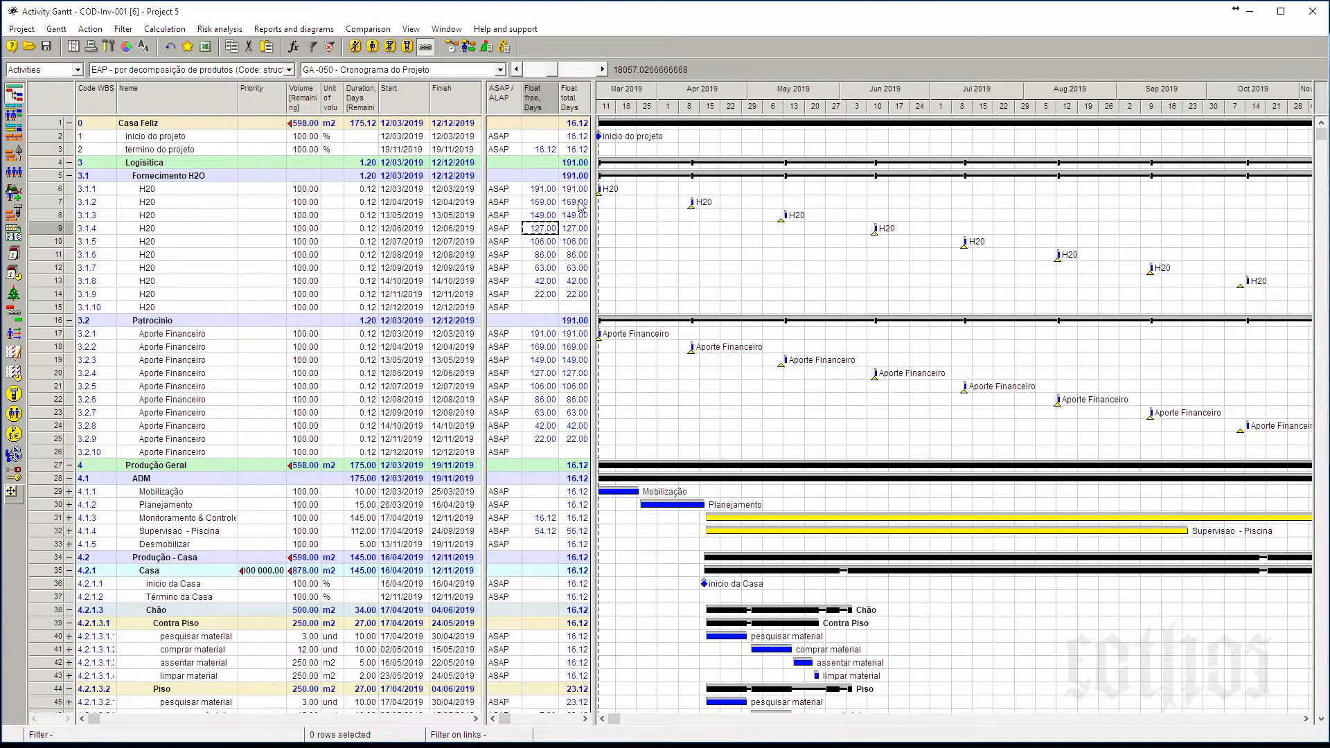
scroll(797, 360, down, 8)
scroll(802, 366, down, 8)
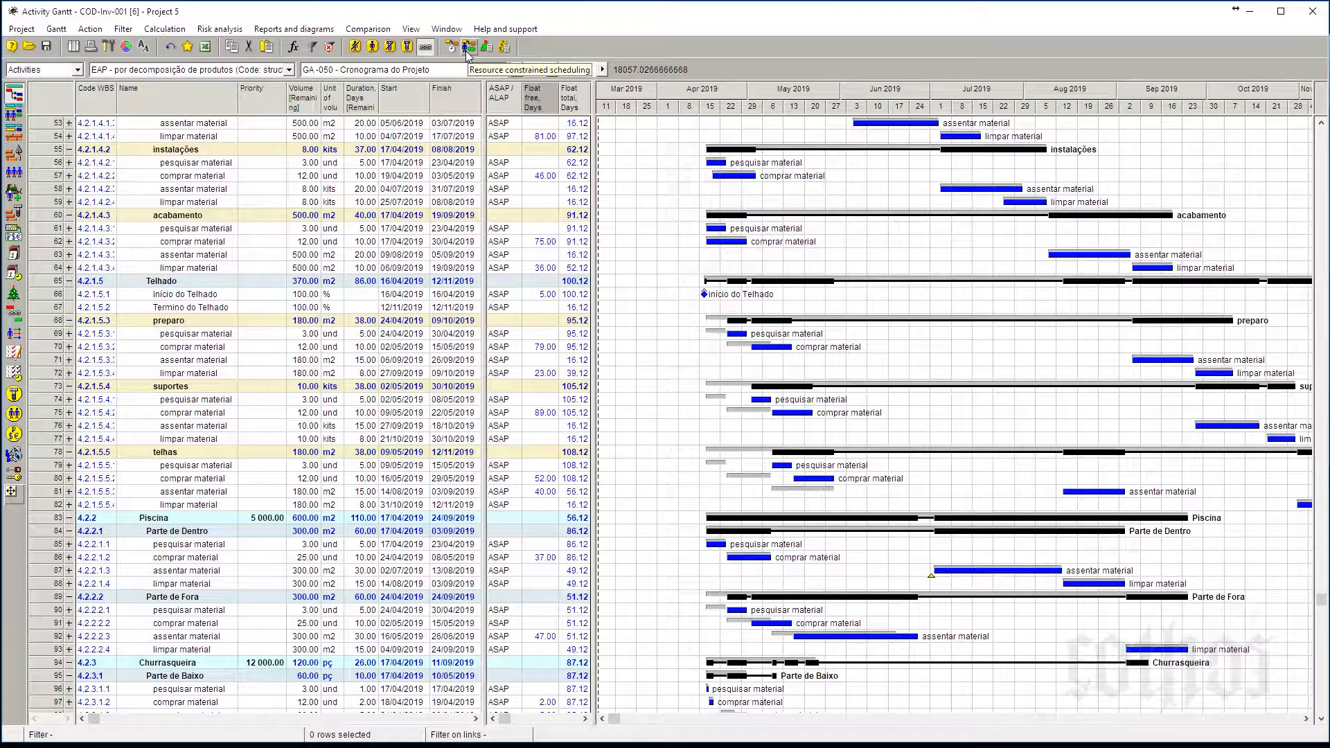
Compare the project with baseline COD-Inv-001 version 6, showing the compared schedule and using the Current - compared difference.
click(374, 31)
click(389, 45)
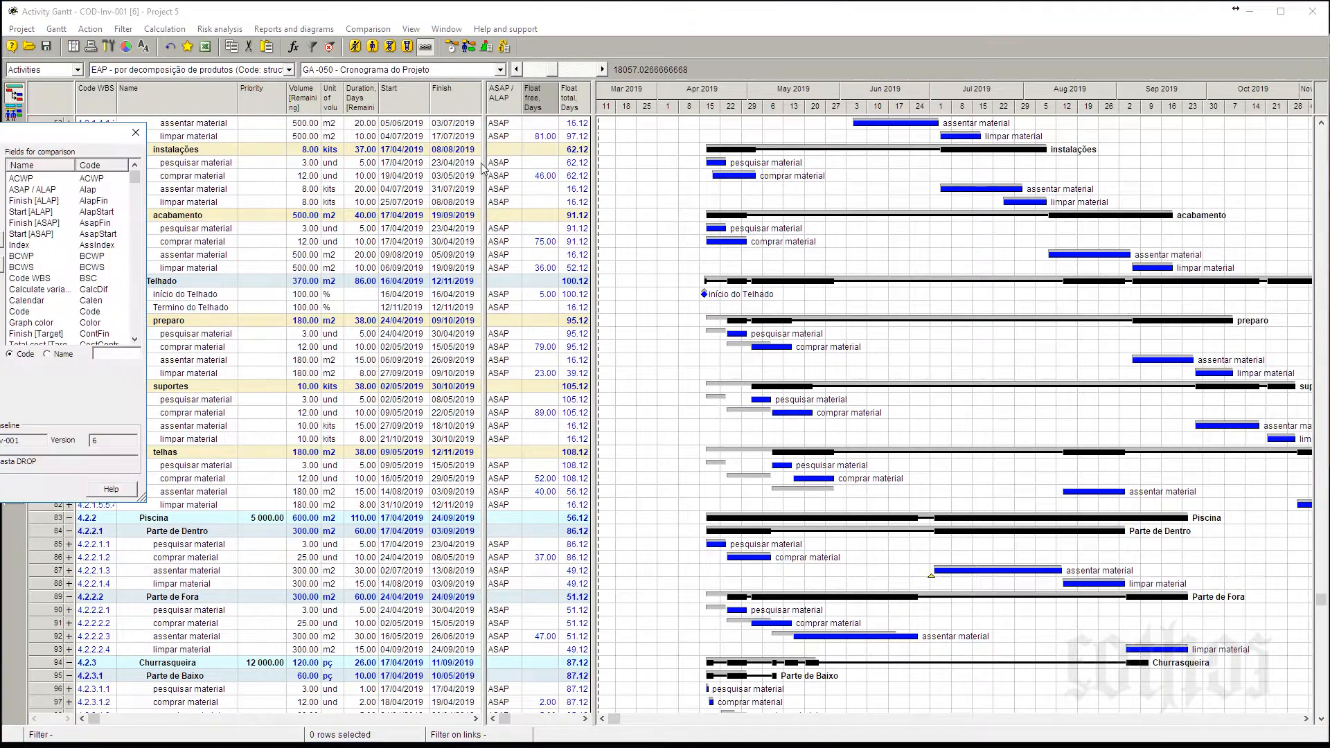
drag(10, 133, 723, 137)
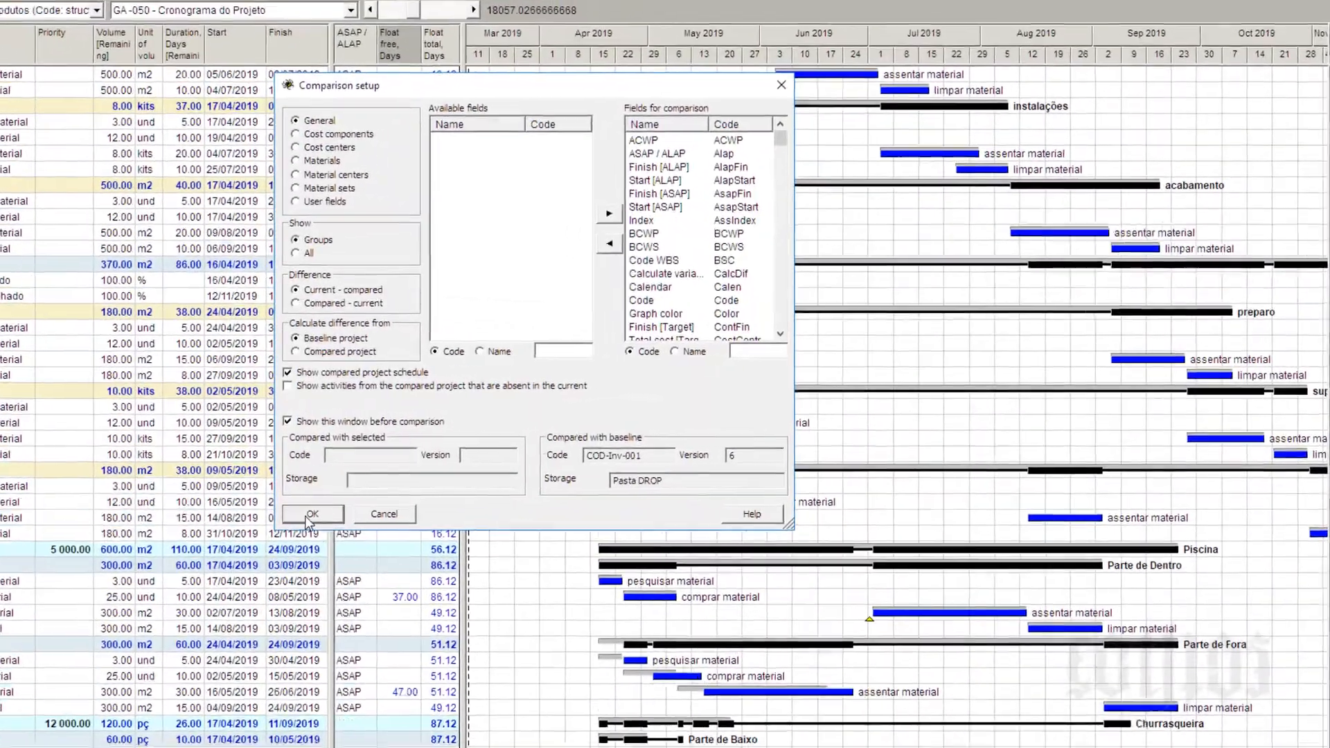
click(462, 490)
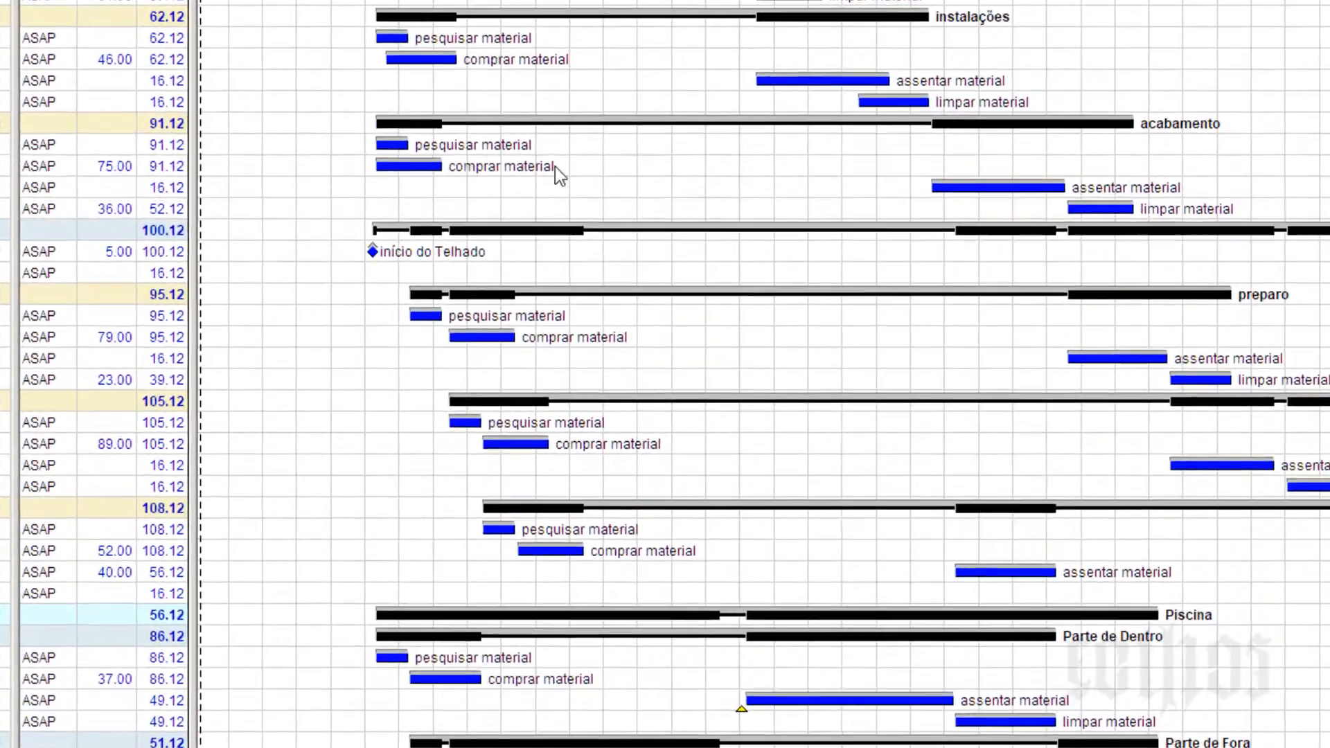
Collapse the Logisitica and Produção Geral phases and fit the Gantt time scale to the whole project.
scroll(703, 331, down, 4)
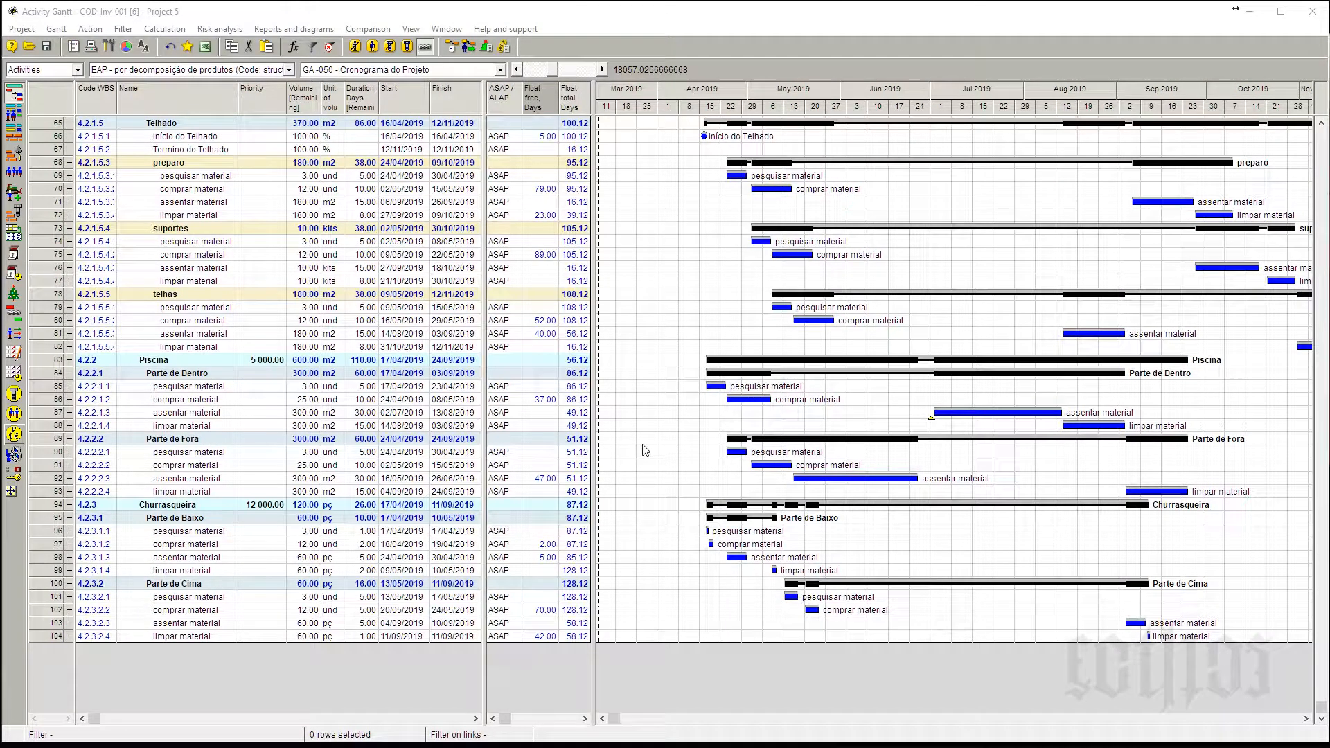
scroll(644, 451, up, 20)
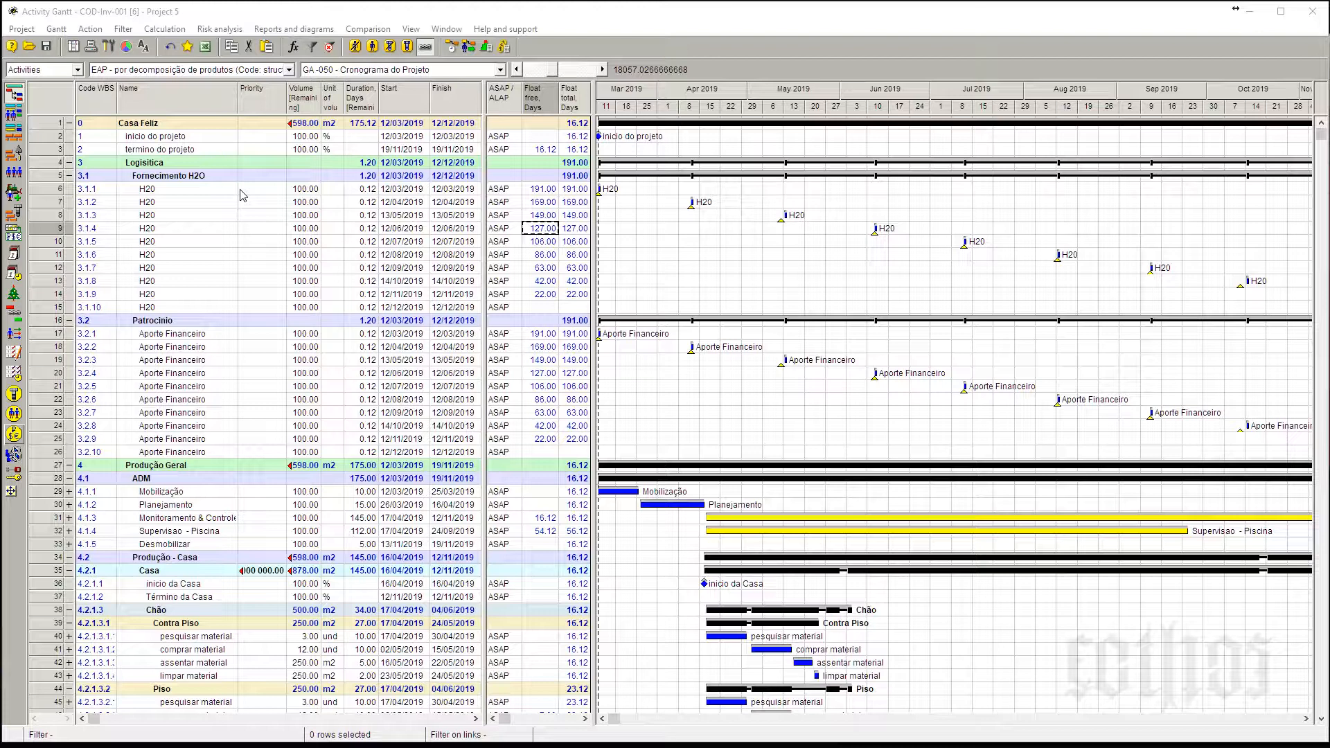
click(68, 162)
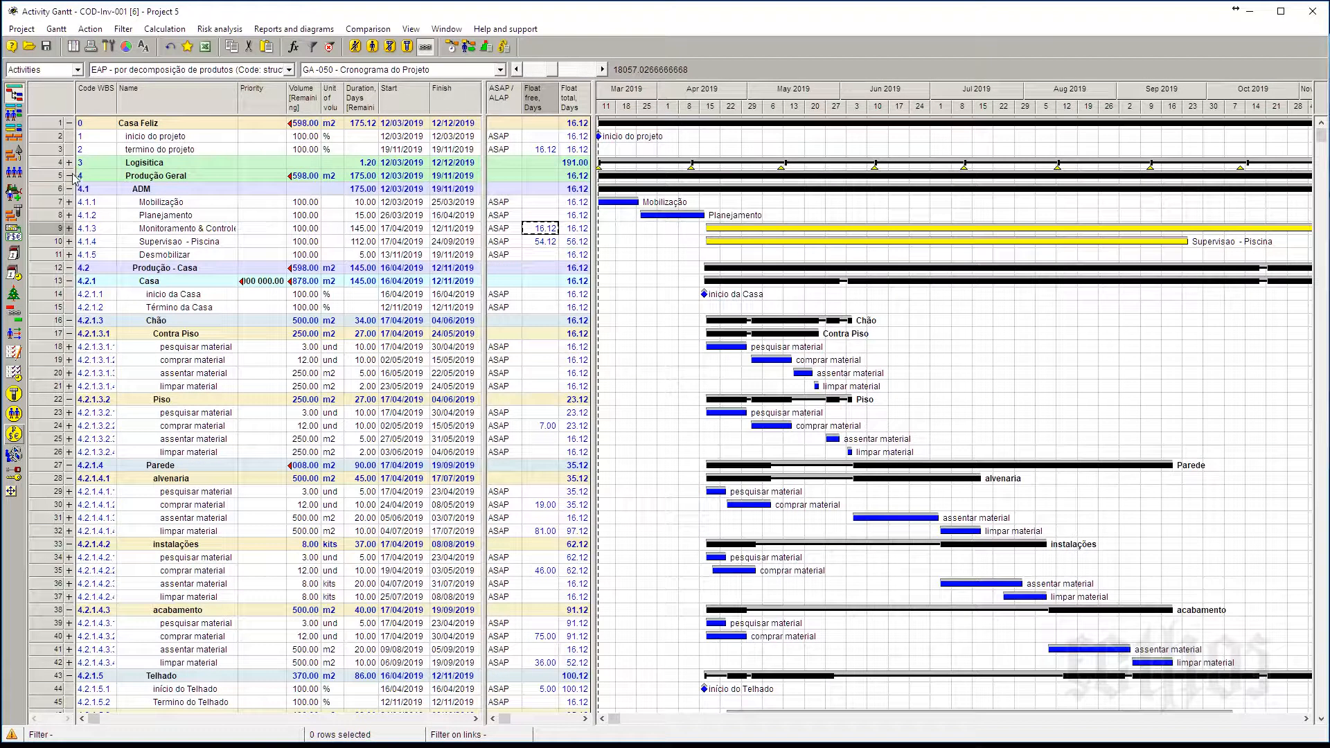
click(69, 176)
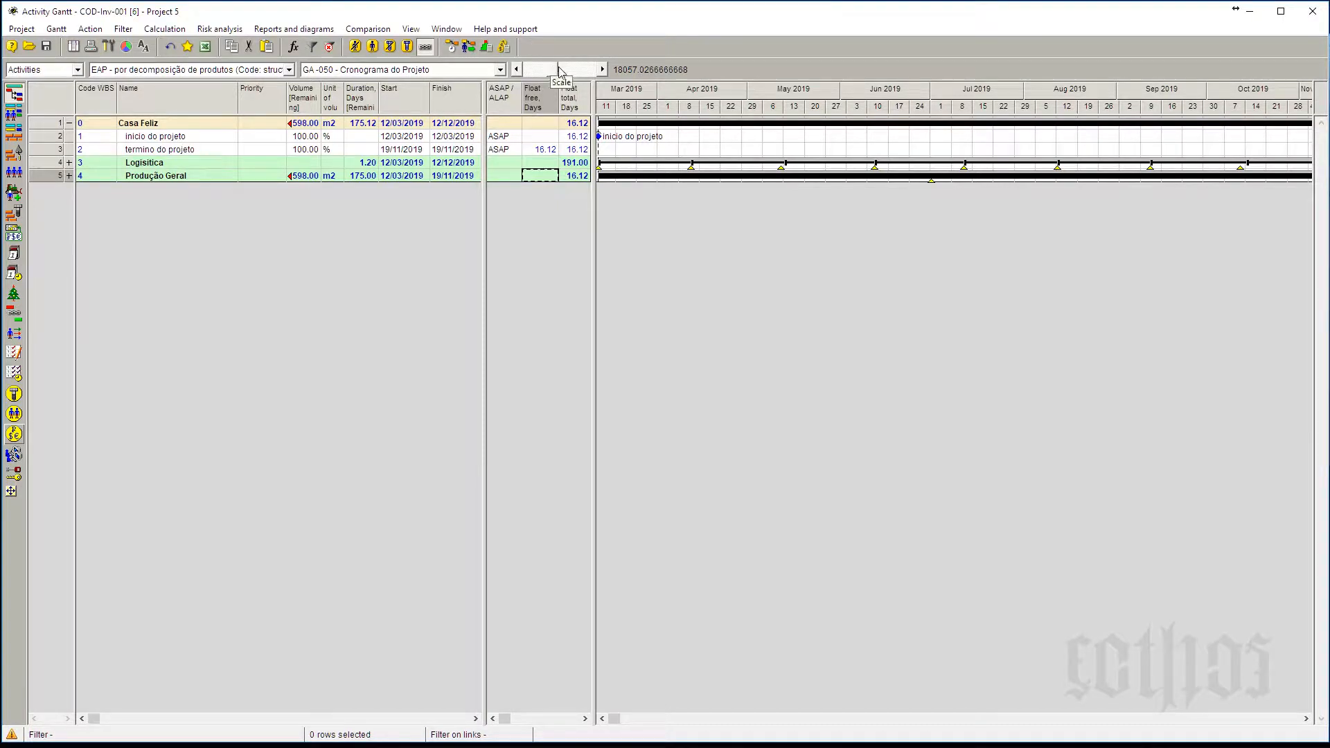
right_click(670, 105)
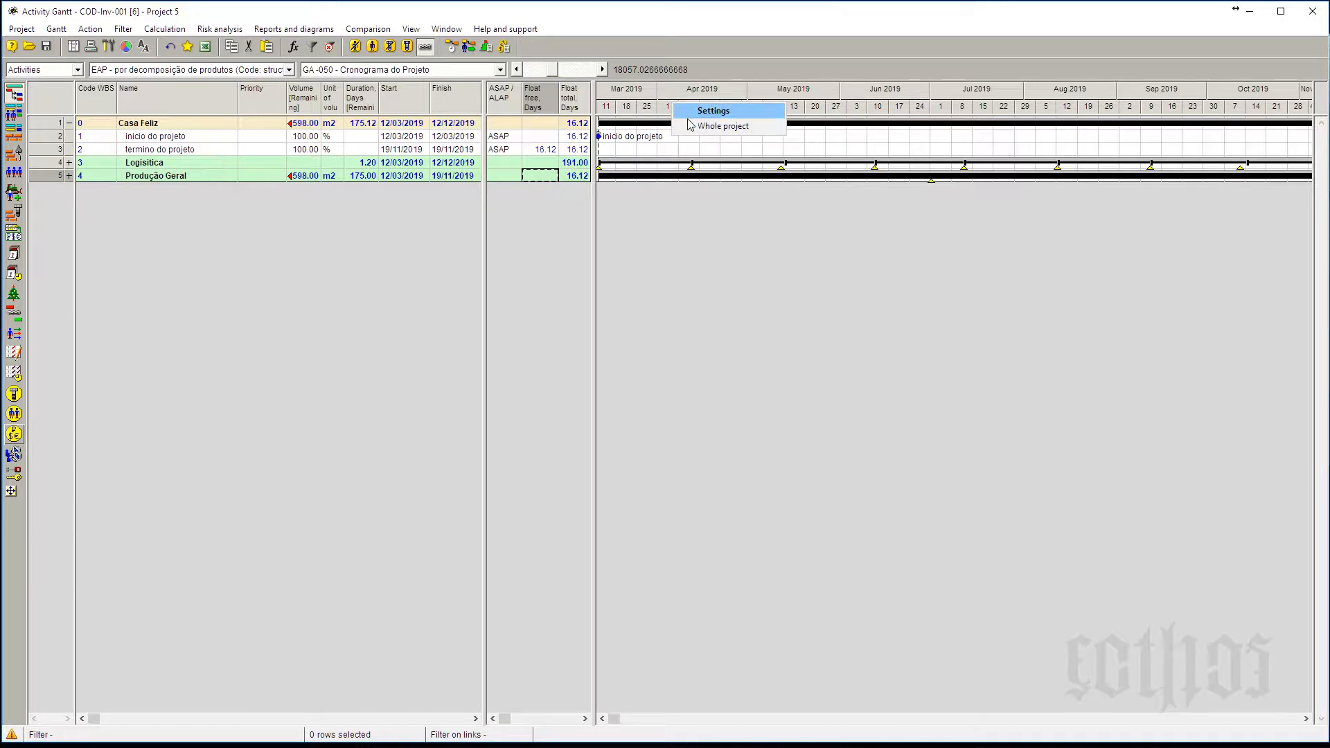
click(689, 126)
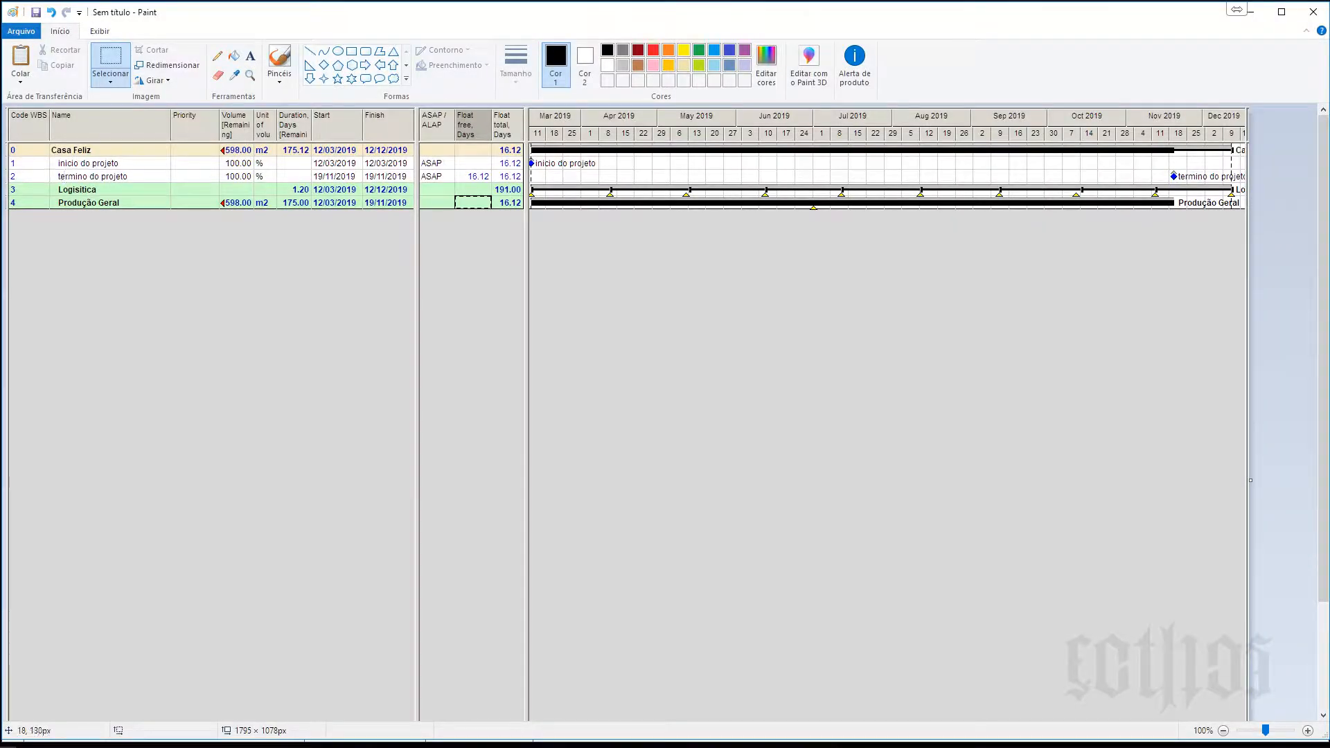
In Paint, draw a red horizontal timeline beneath the captured Gantt chart, with vertical lines at the project's start and finish.
click(309, 51)
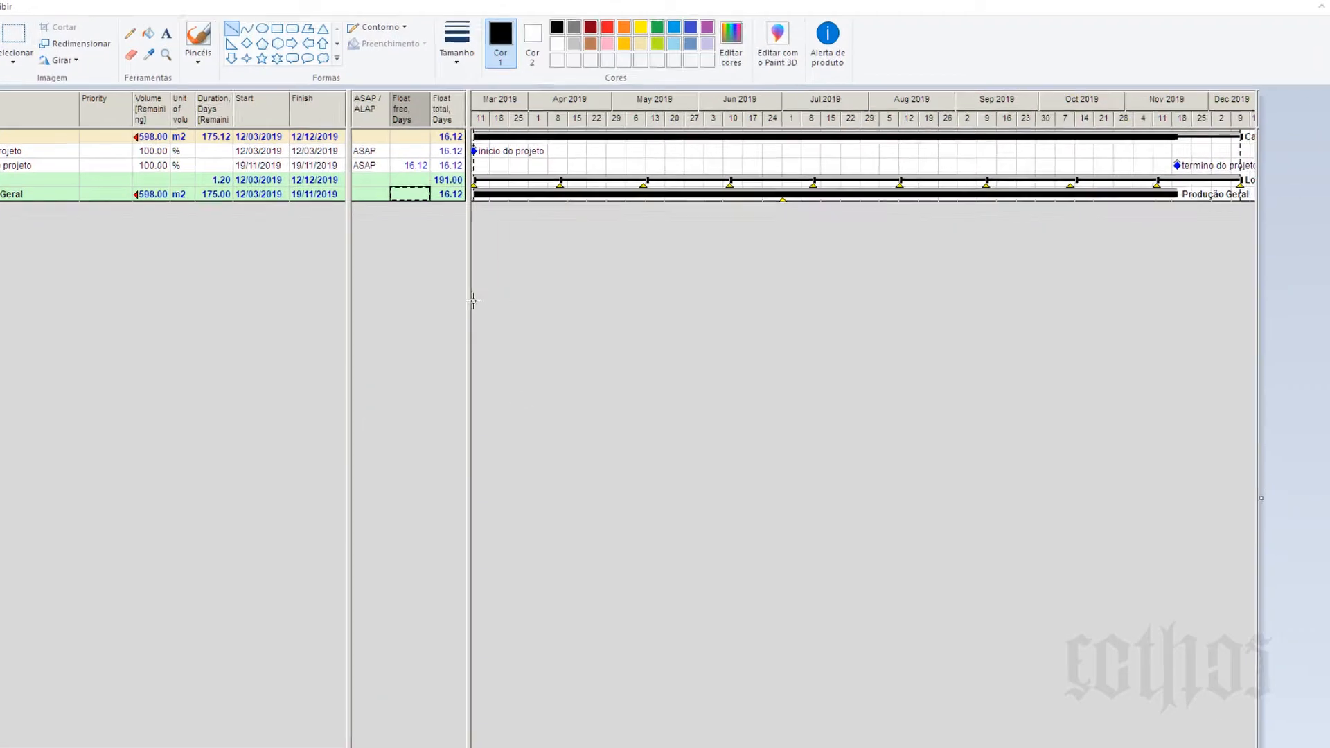
drag(468, 303, 468, 421)
click(607, 27)
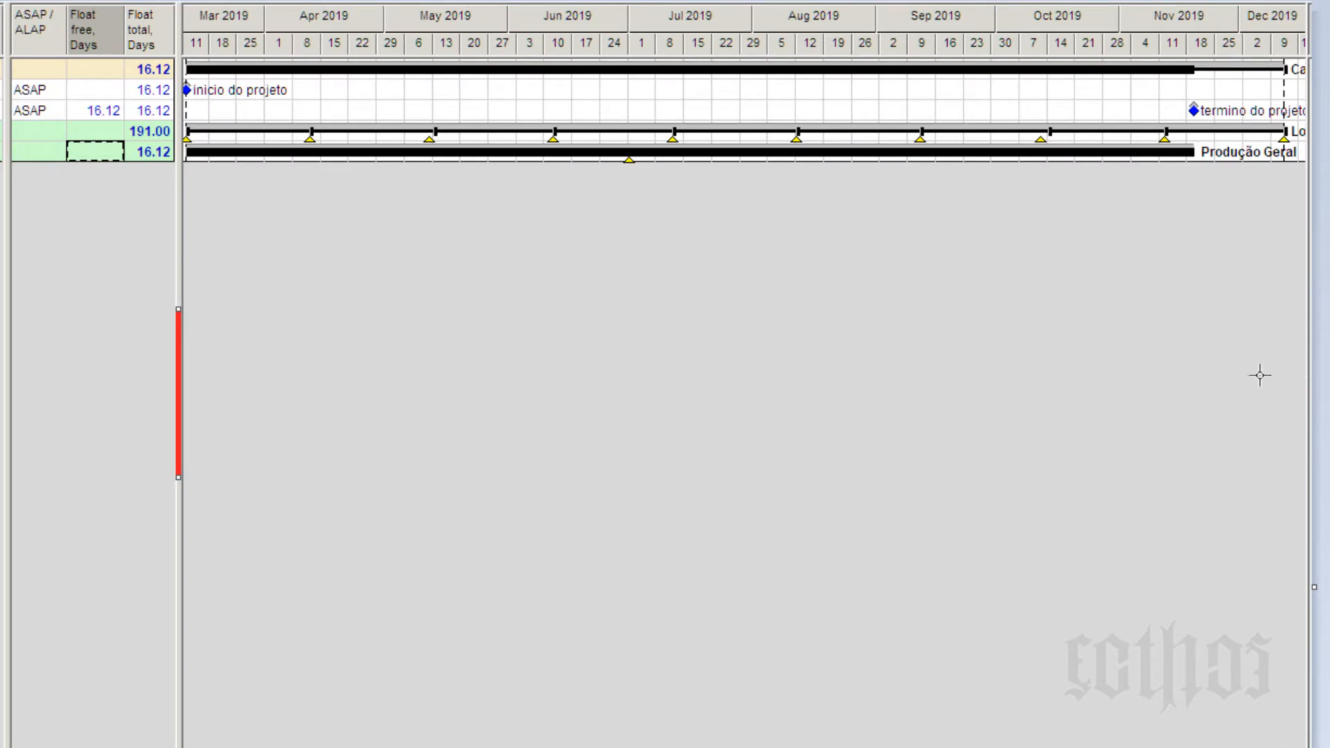
drag(1285, 178, 1285, 528)
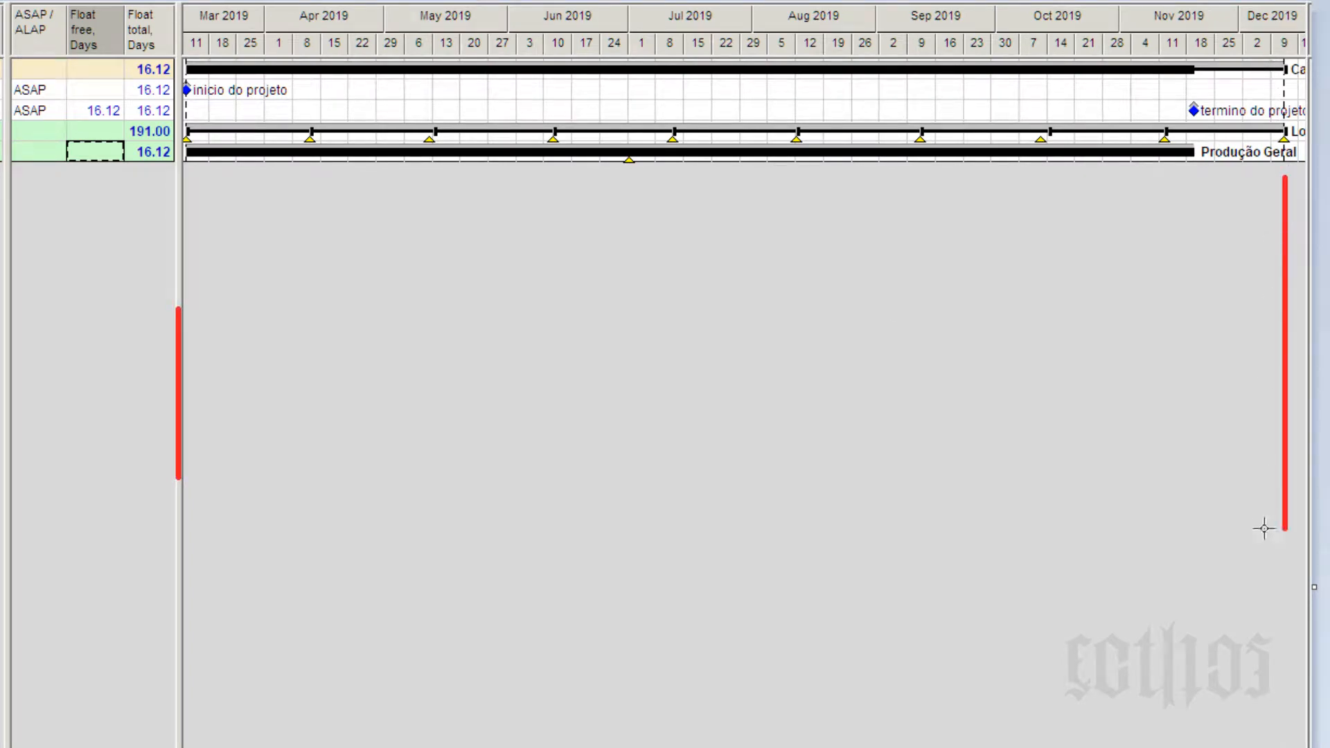
mouse_move(140, 428)
mouse_down()
mouse_move(707, 425)
mouse_move(1297, 368)
mouse_up()
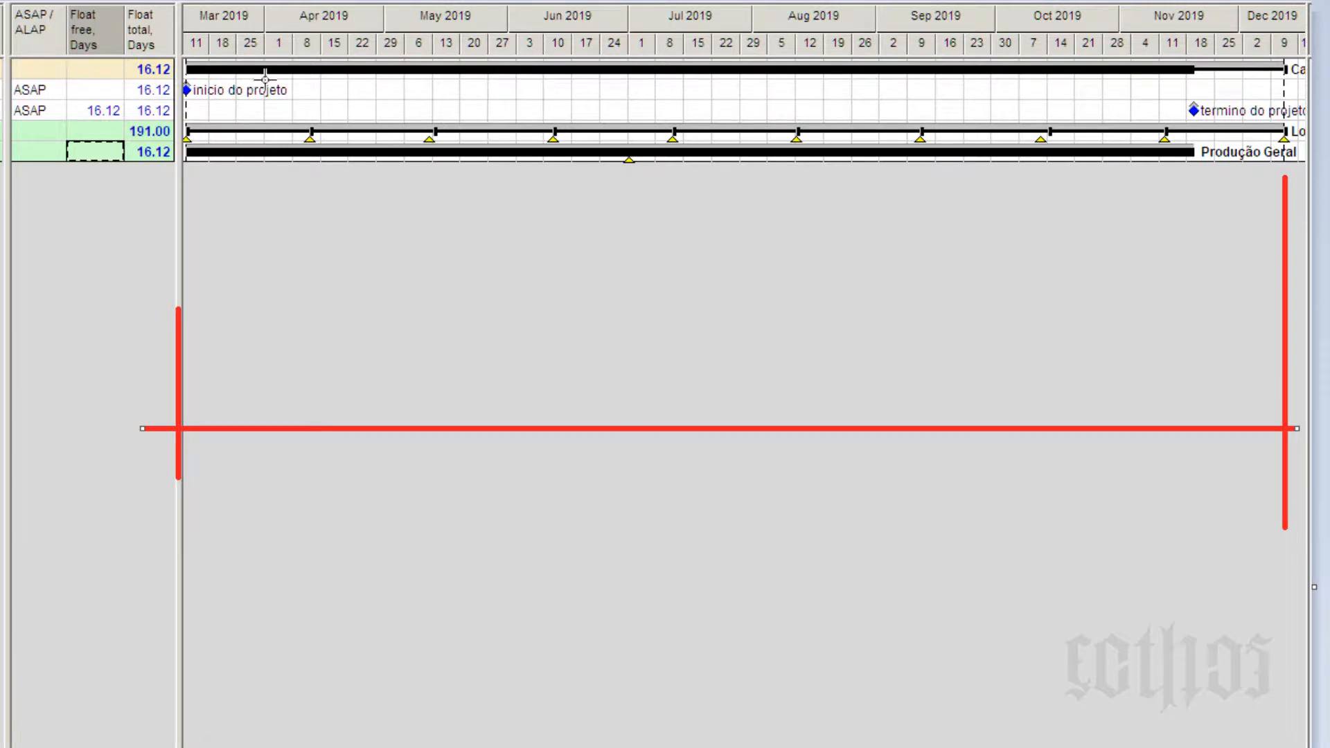
Draw thinner vertical red lines across the timeline at each month boundary from the end of March to early December 2019.
drag(263, 88, 263, 277)
drag(269, 460, 265, 476)
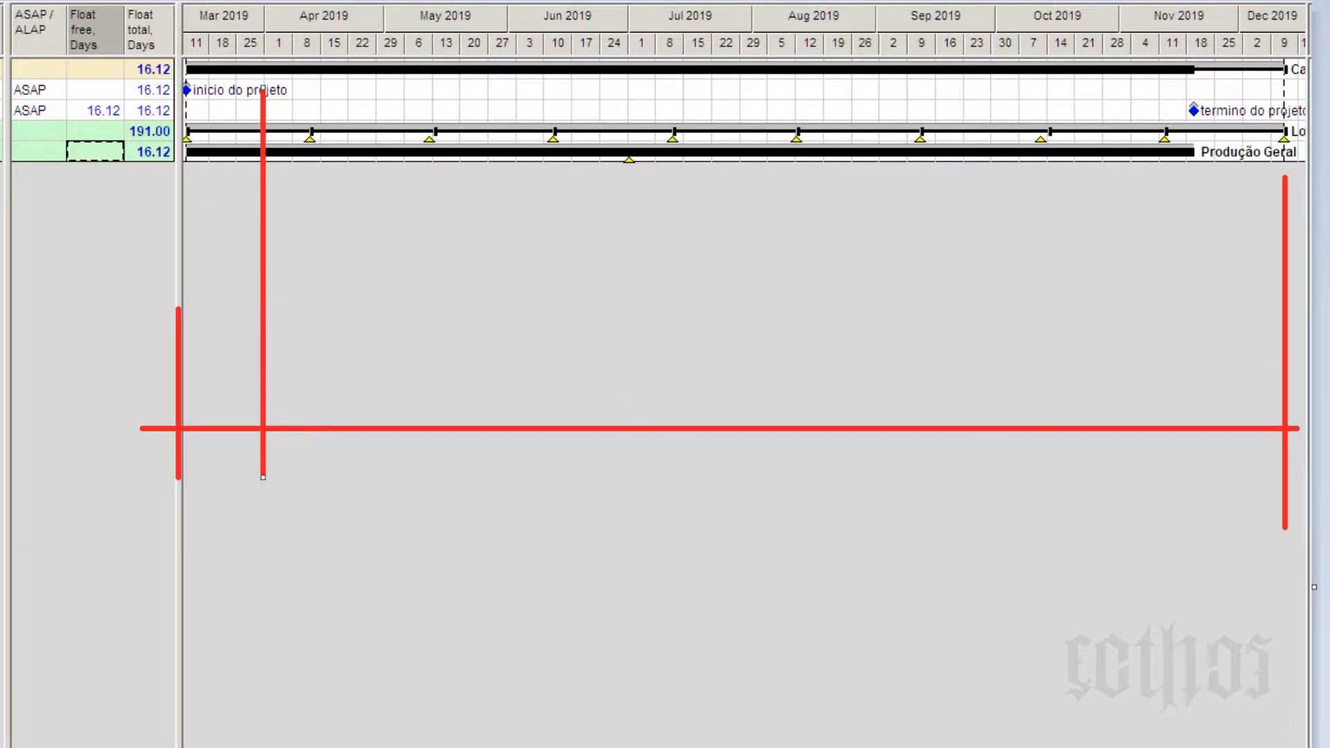
click(161, 1)
click(187, 36)
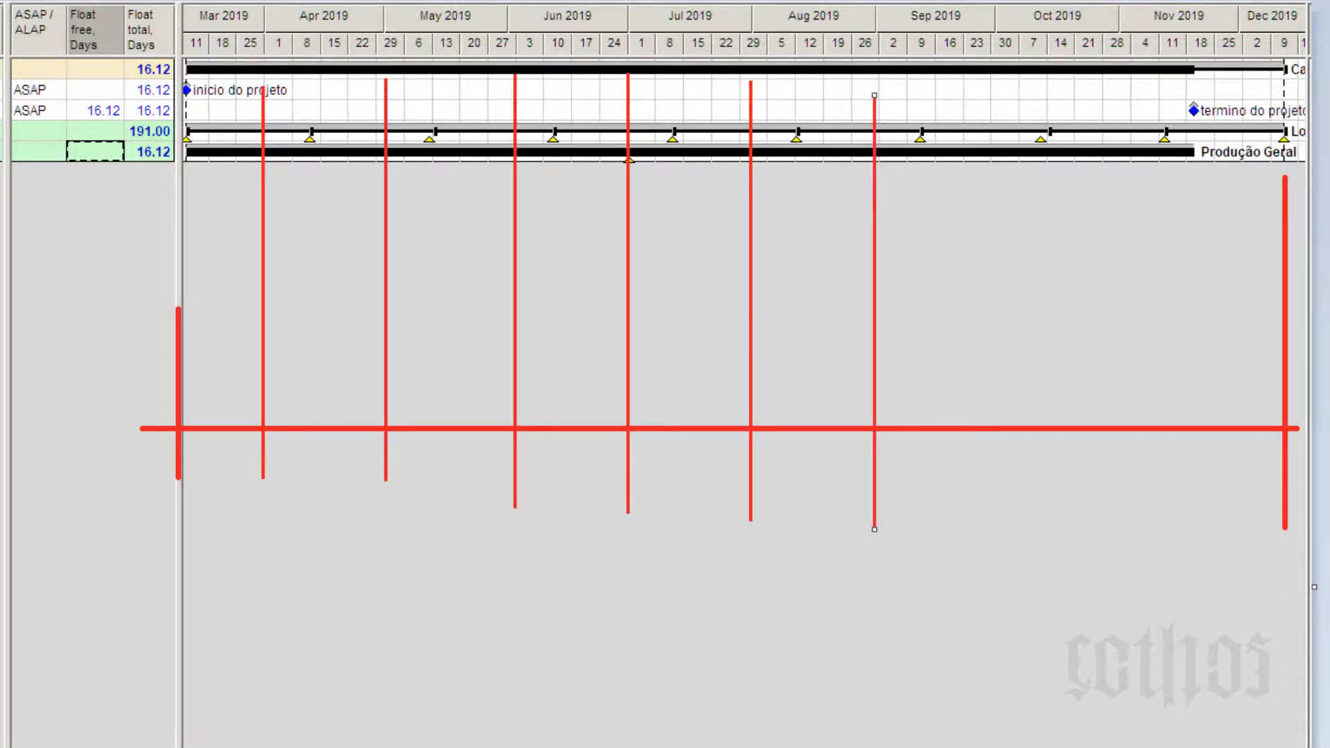
drag(993, 84, 1047, 559)
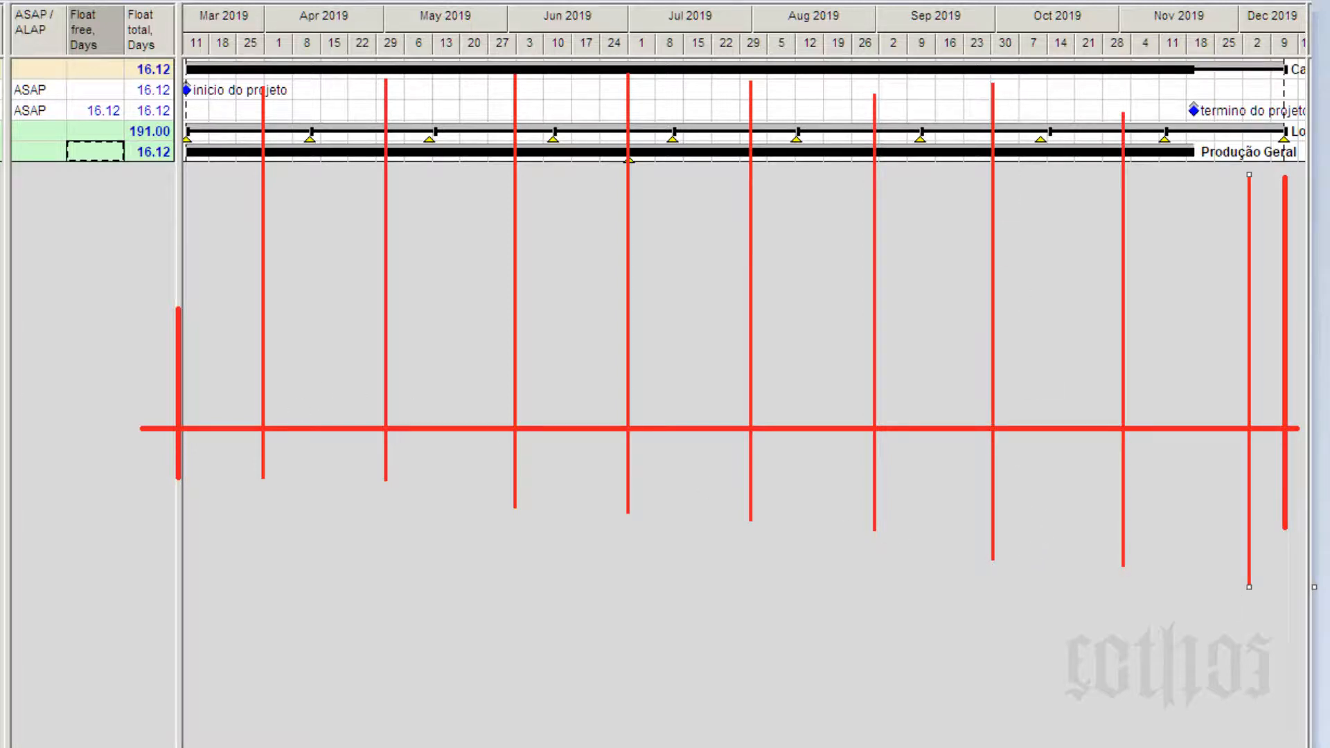
Trim the vertical lines to an even length below the timeline by moving a blank canvas area up over their ends.
drag(148, 575, 1312, 747)
key(Escape)
drag(162, 613, 1312, 747)
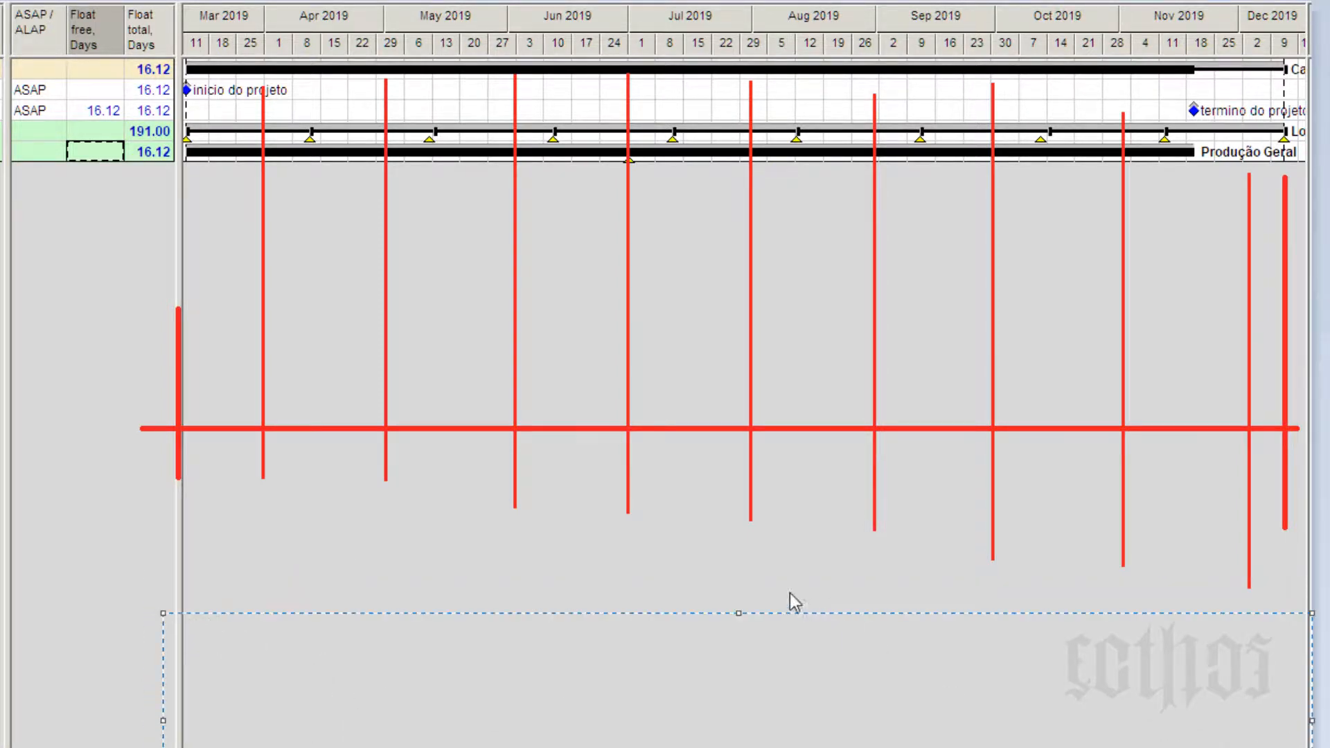
drag(738, 614, 731, 473)
key(Escape)
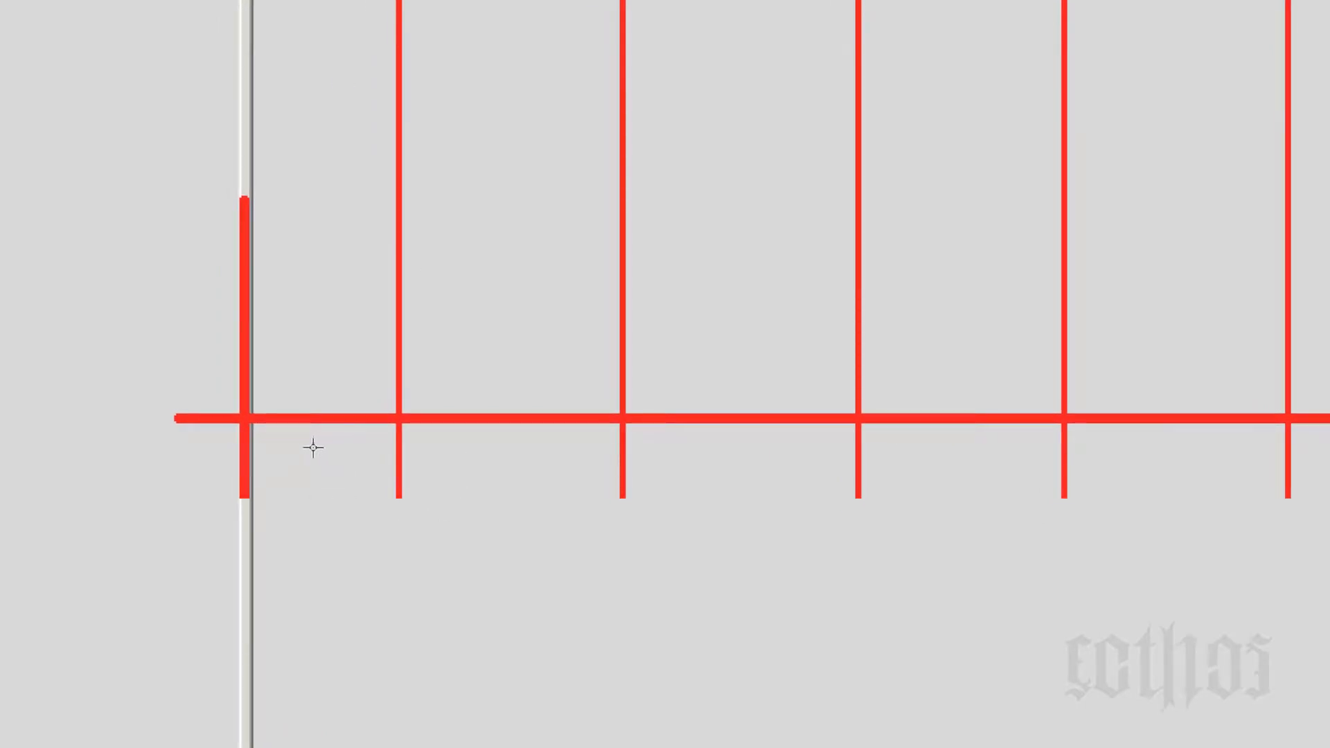
Sketch a small red timeline below the first period, with vertical lines at its start, middle and end.
drag(316, 449, 344, 609)
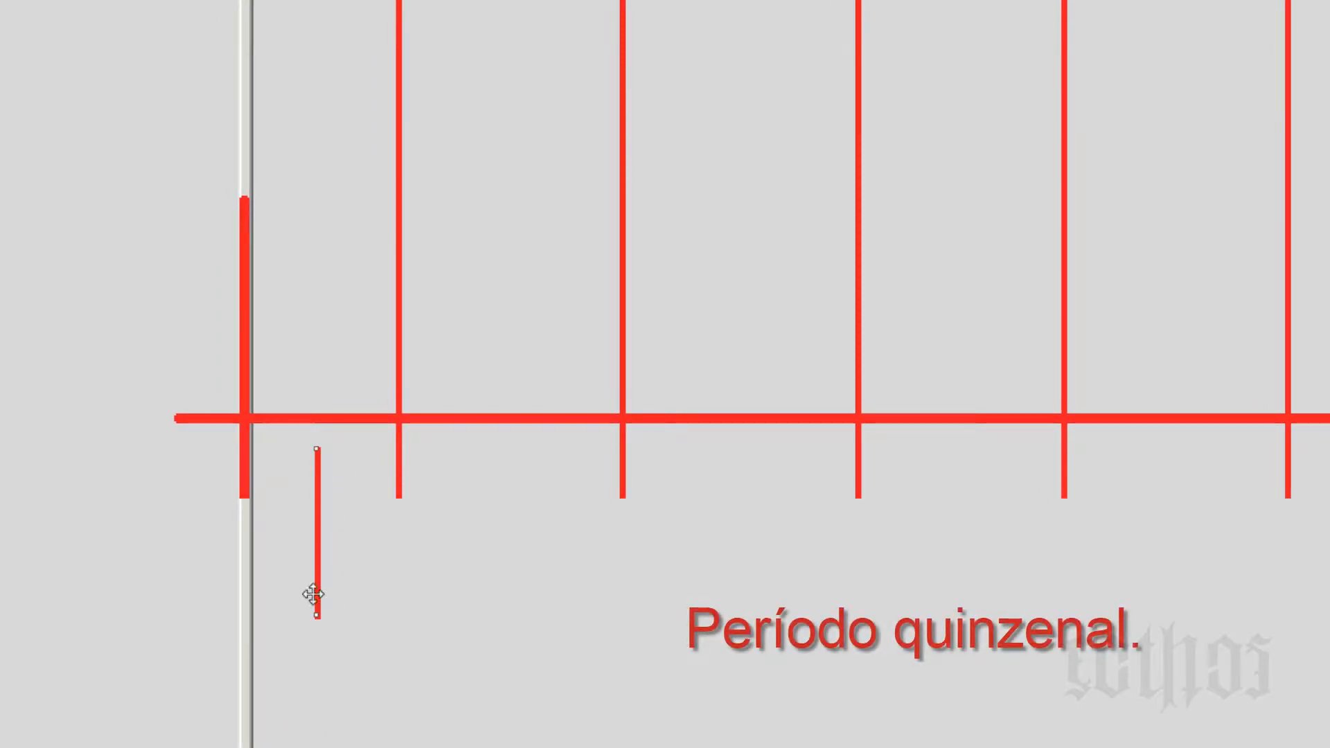
drag(245, 540, 246, 620)
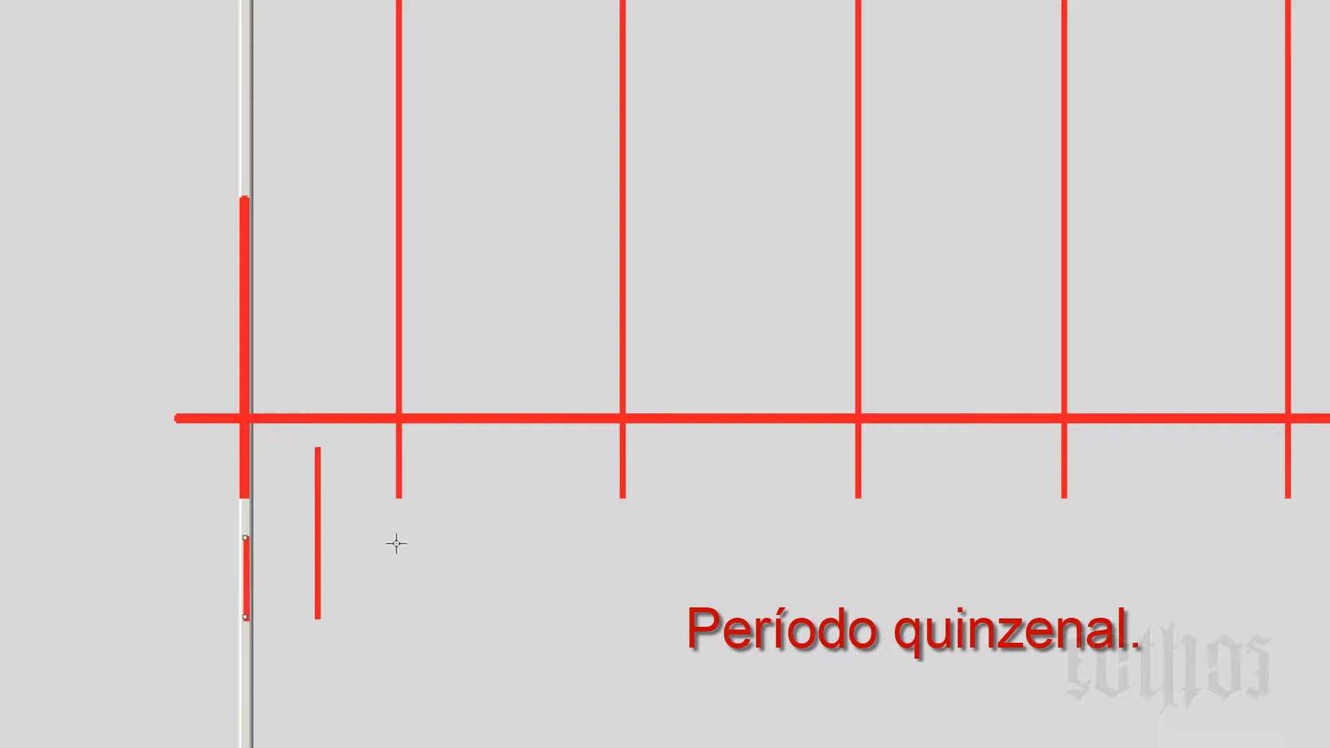
drag(392, 534, 395, 641)
drag(211, 588, 468, 570)
key(Delete)
drag(223, 590, 423, 591)
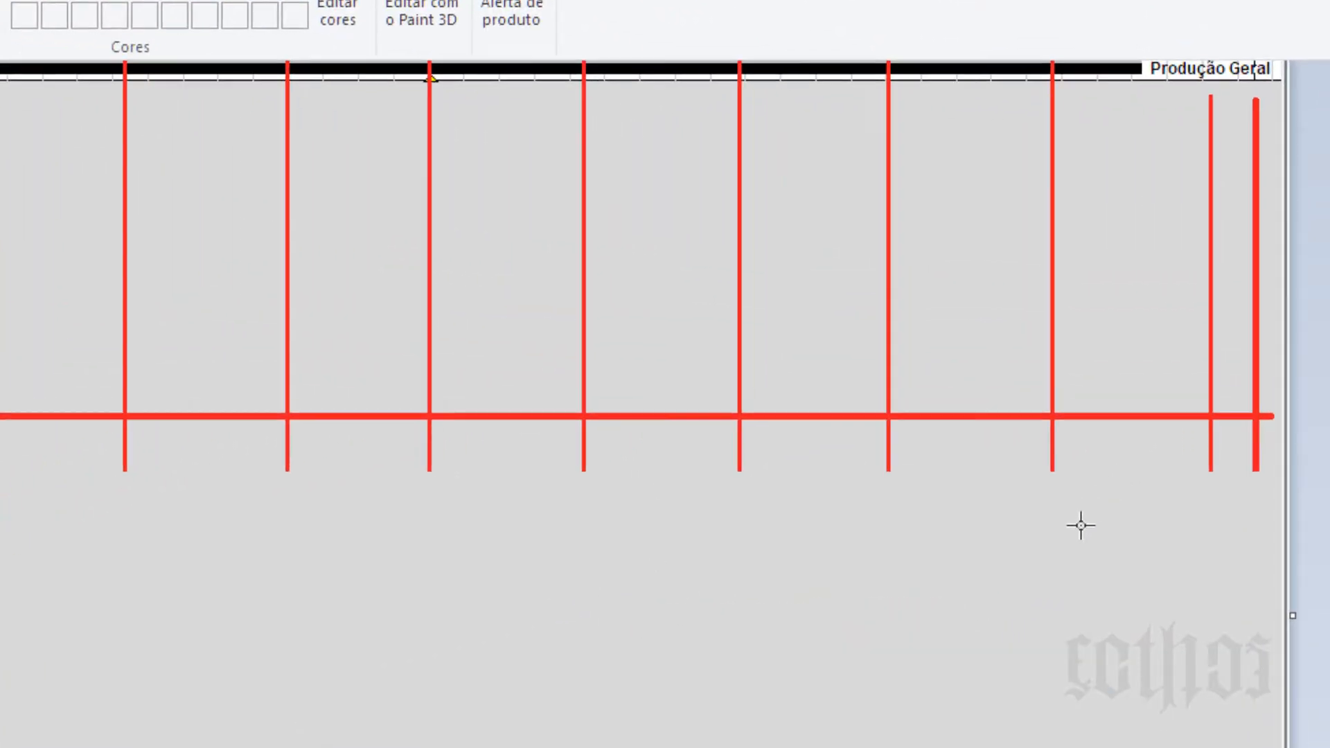
Sketch a small red timeline below the last two periods, with end lines and two shorter dividing lines between them.
drag(1057, 507, 1086, 617)
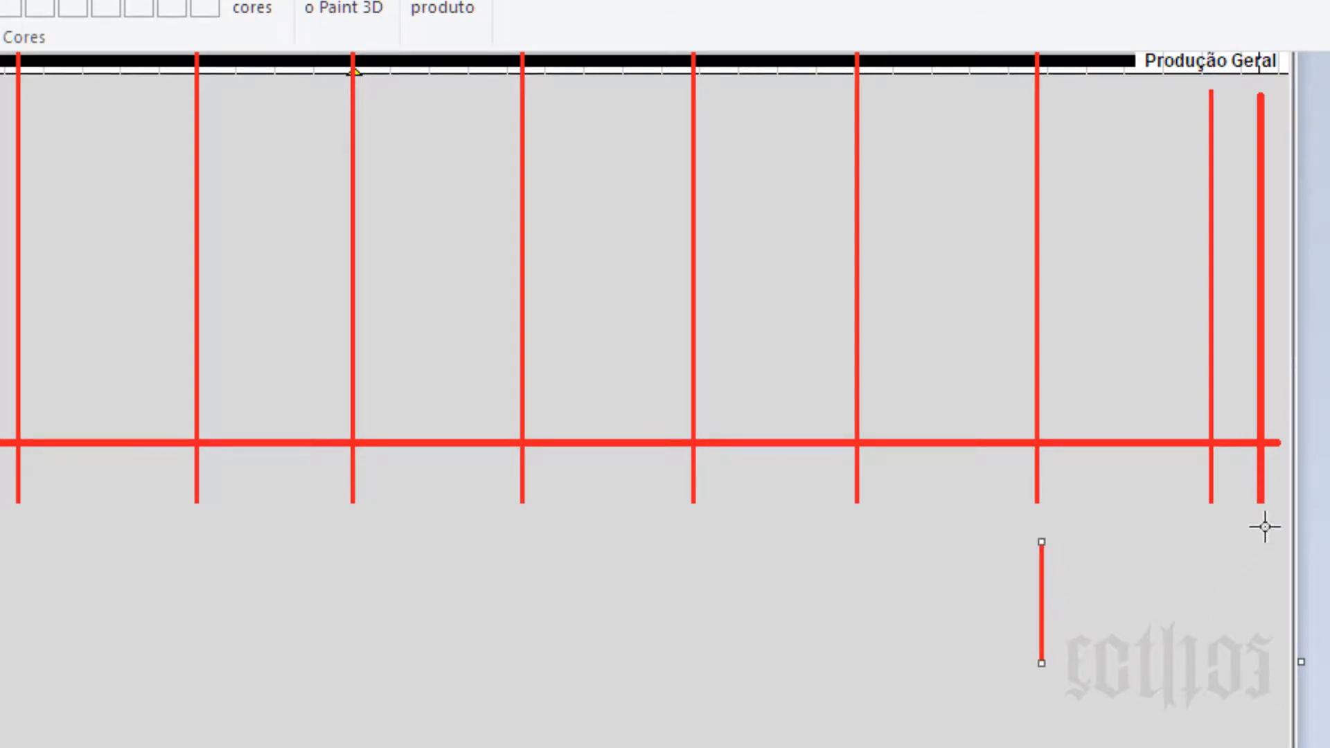
drag(1265, 527, 1265, 664)
drag(1017, 598, 1297, 598)
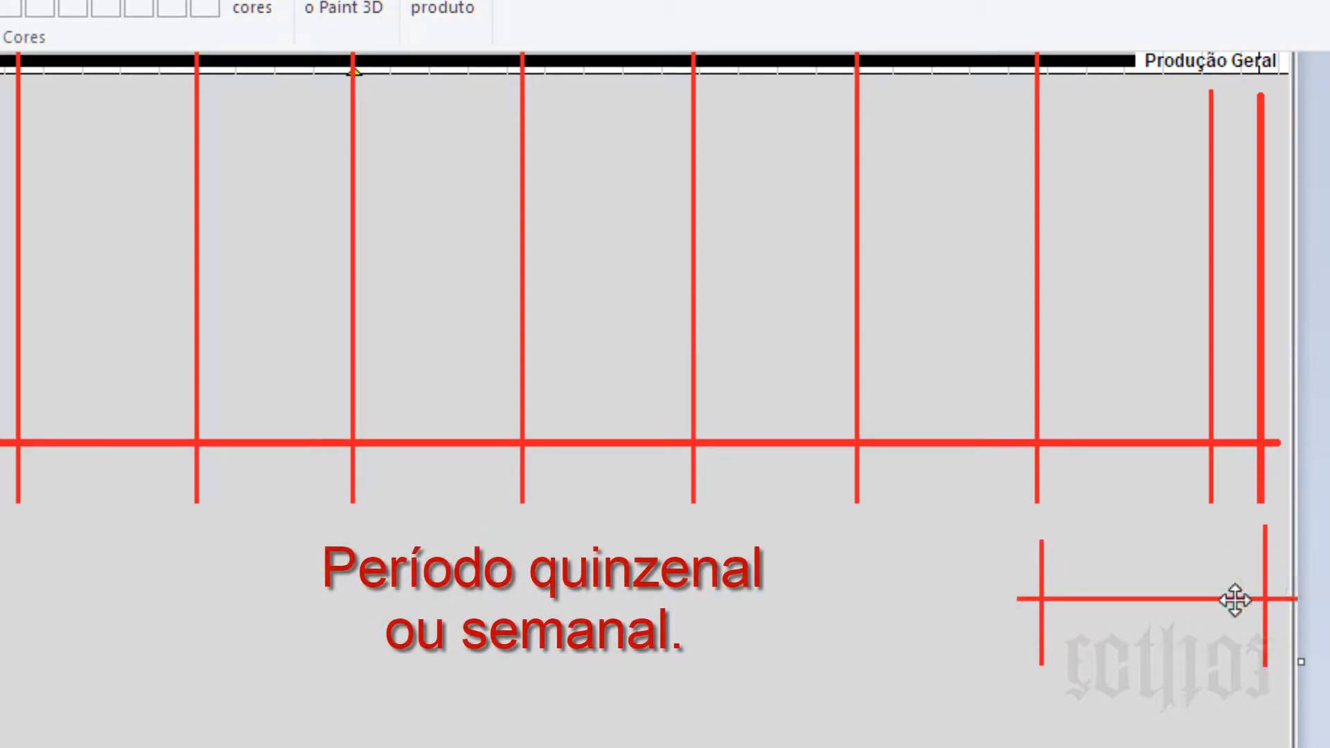
drag(1213, 563, 1214, 648)
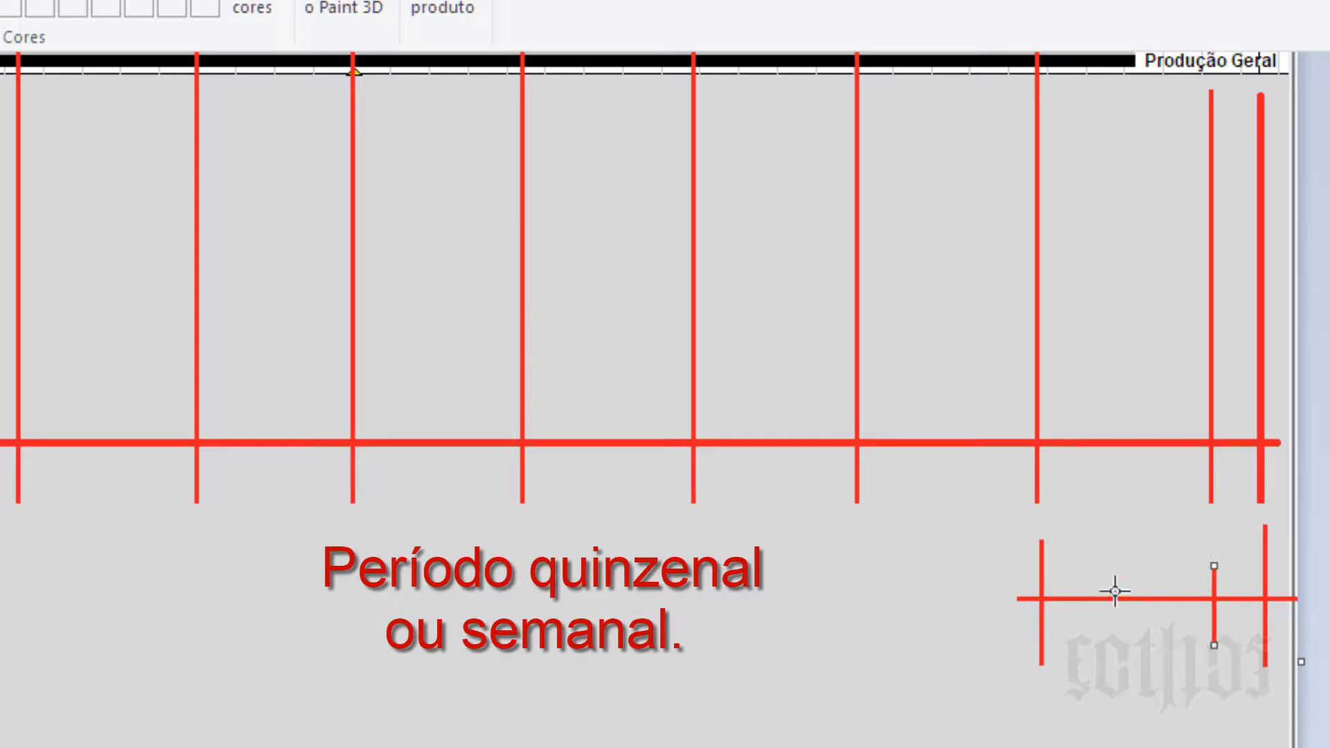
drag(1126, 578, 1125, 654)
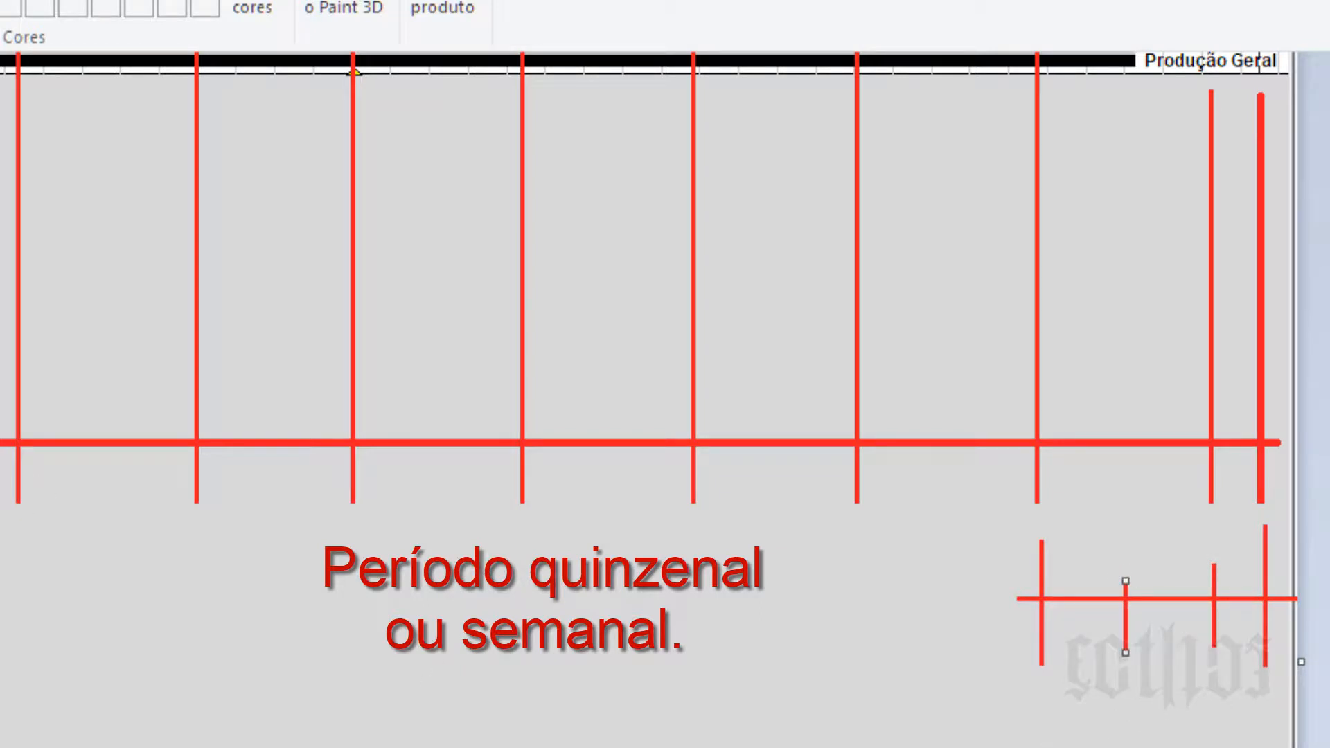
Select the blank canvas area below the last small timeline and move it up toward the ends of its lines.
key(Escape)
drag(0, 635, 83, 709)
drag(0, 635, 0, 586)
click(386, 727)
drag(985, 714, 1298, 747)
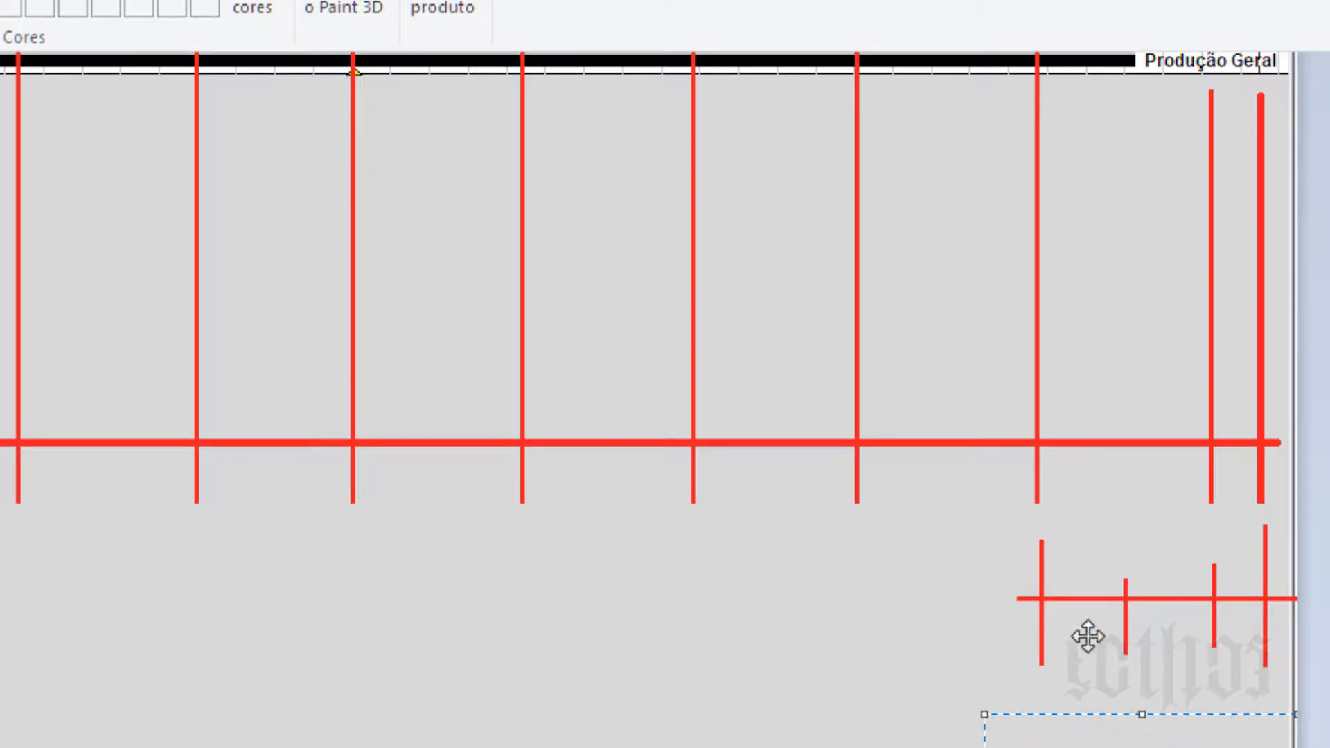
drag(1088, 636, 1088, 627)
scroll(665, 696, up, 3)
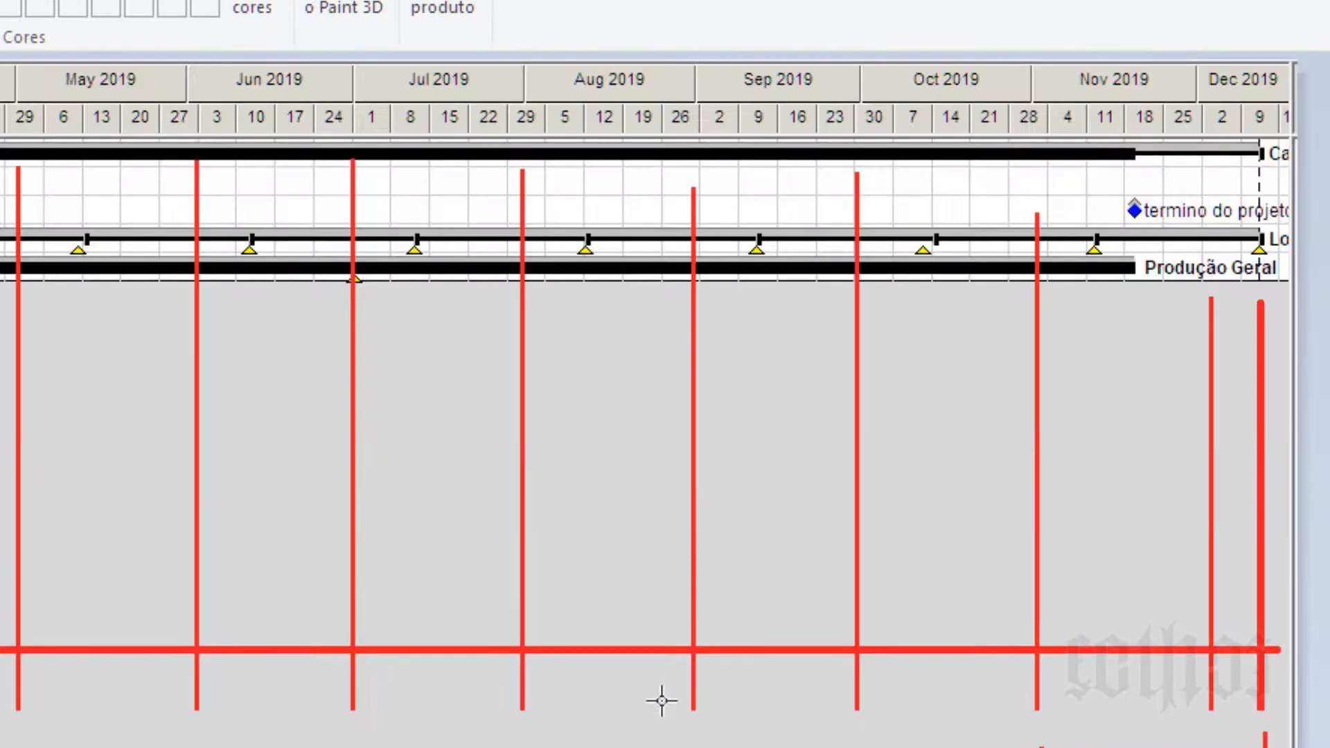
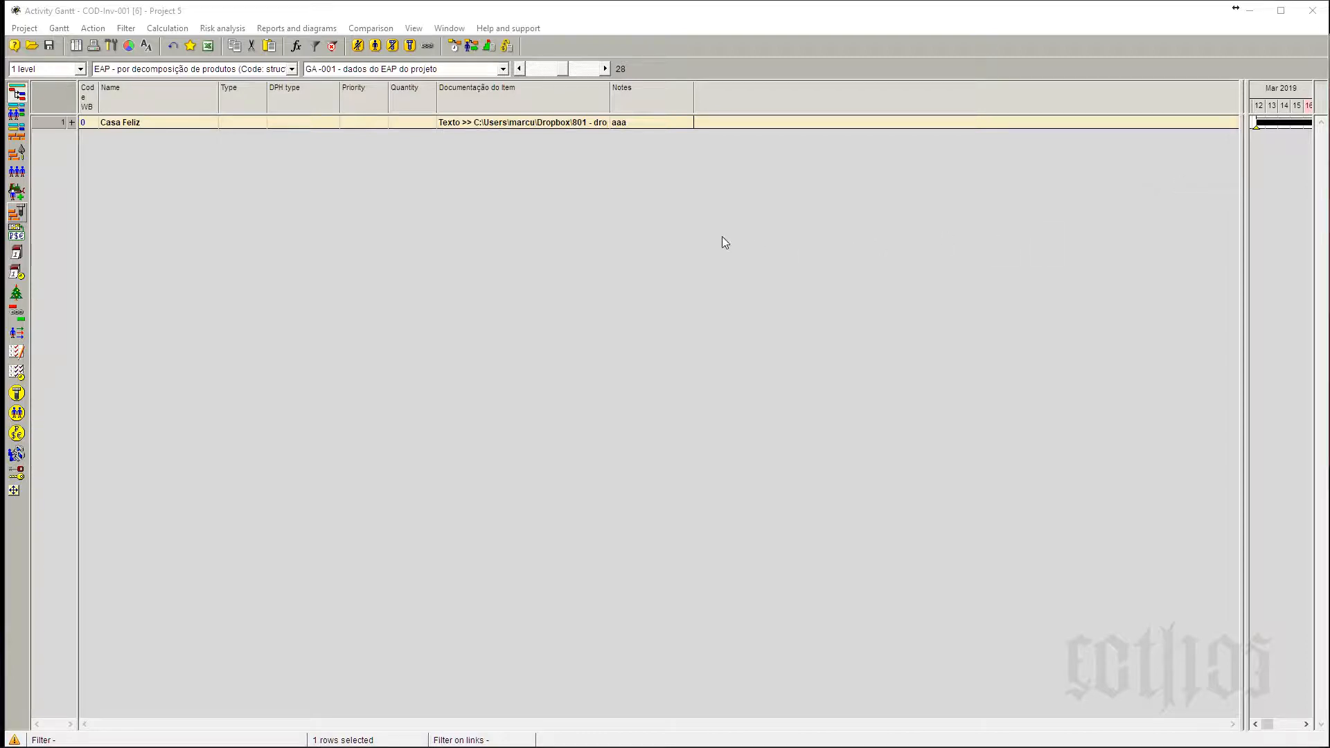
In the Activity Gantt, load GA-001 - dados do EAP do projeto and expand Casa Feliz, Logisitica, Fornecimento H2O and Patrocinio.
click(504, 69)
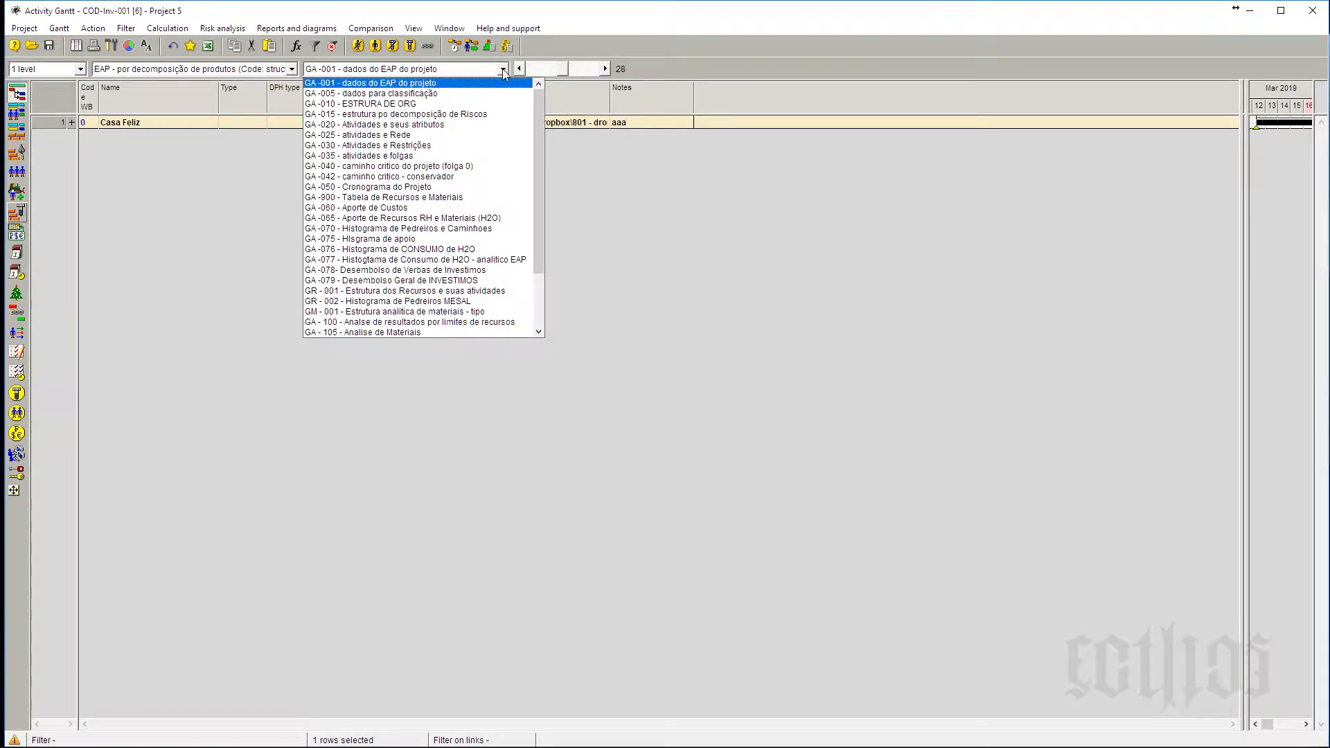
click(437, 84)
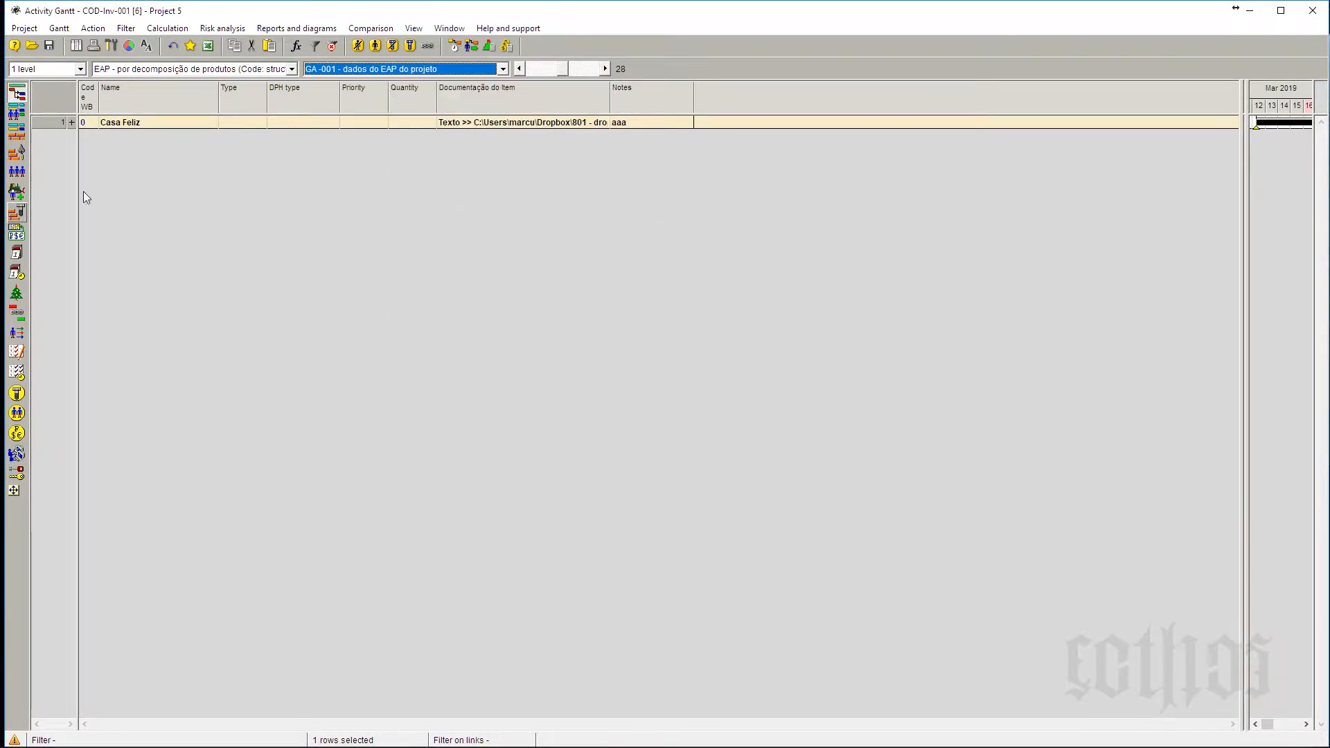
click(72, 123)
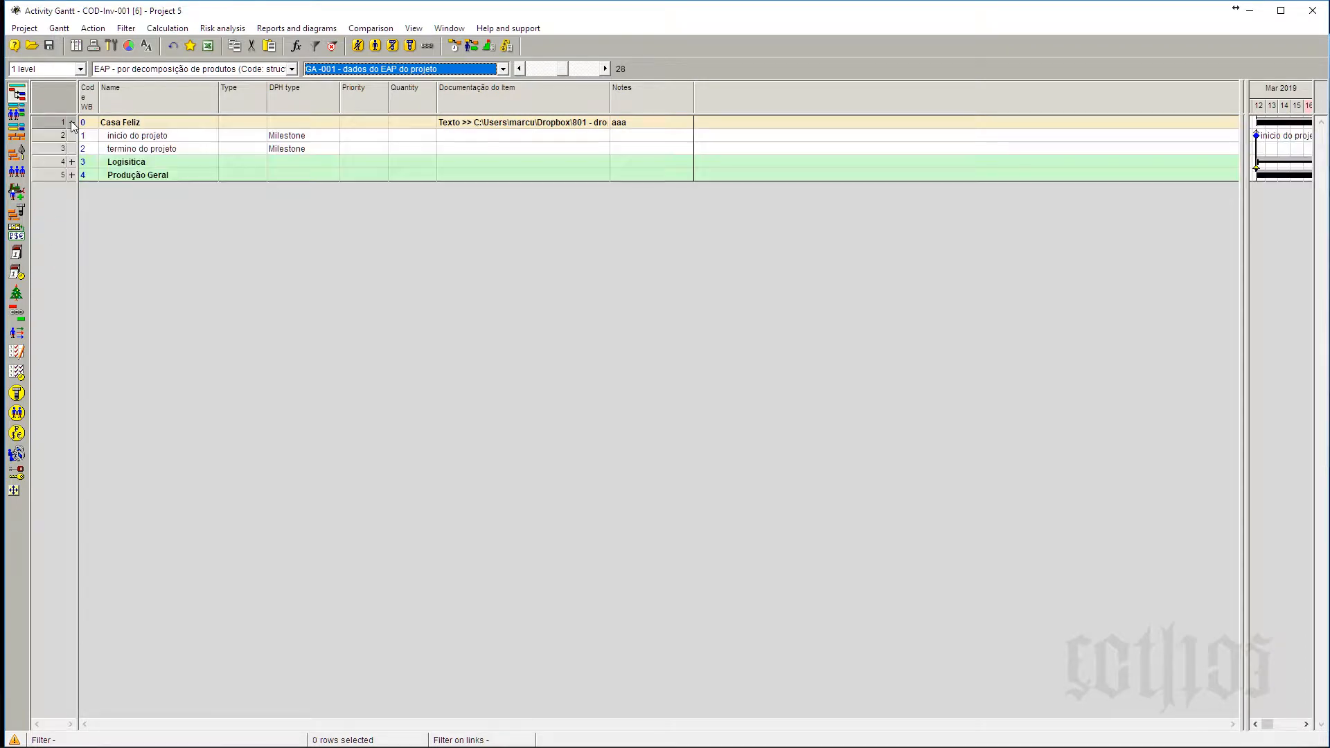
click(72, 162)
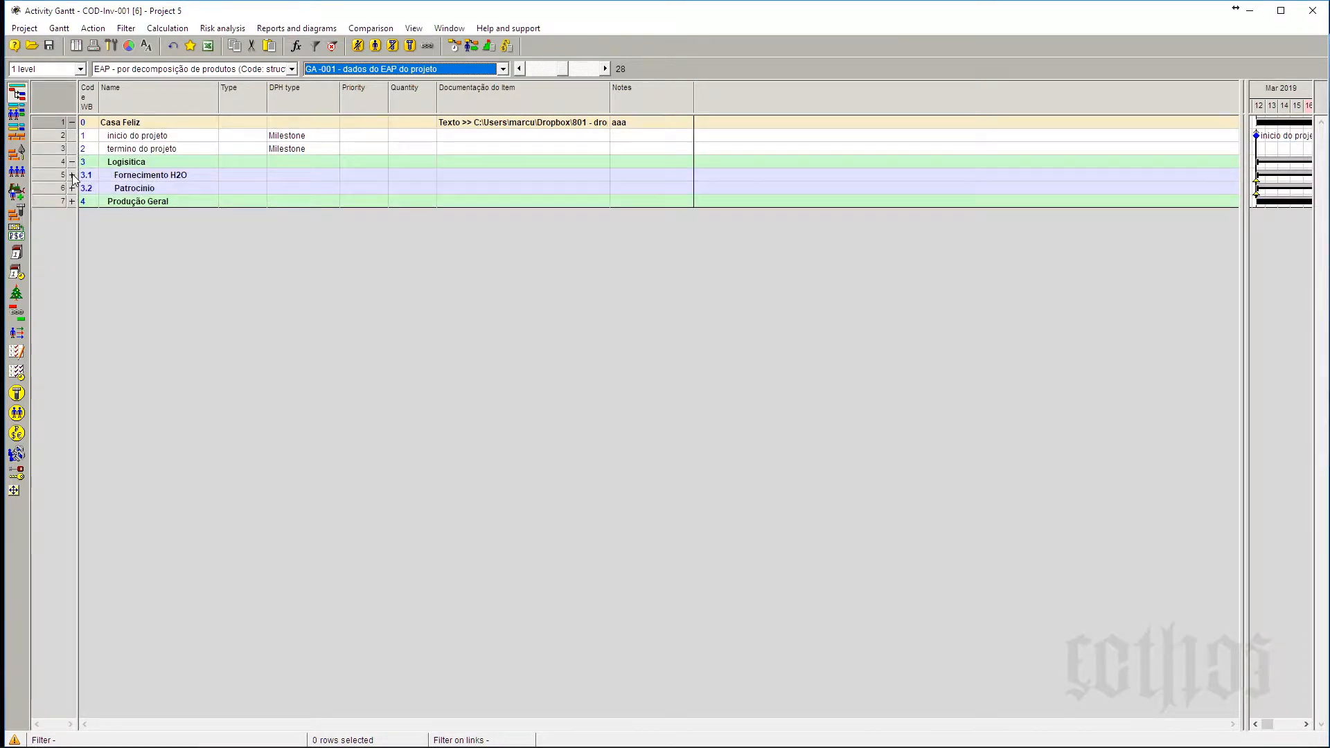
click(72, 176)
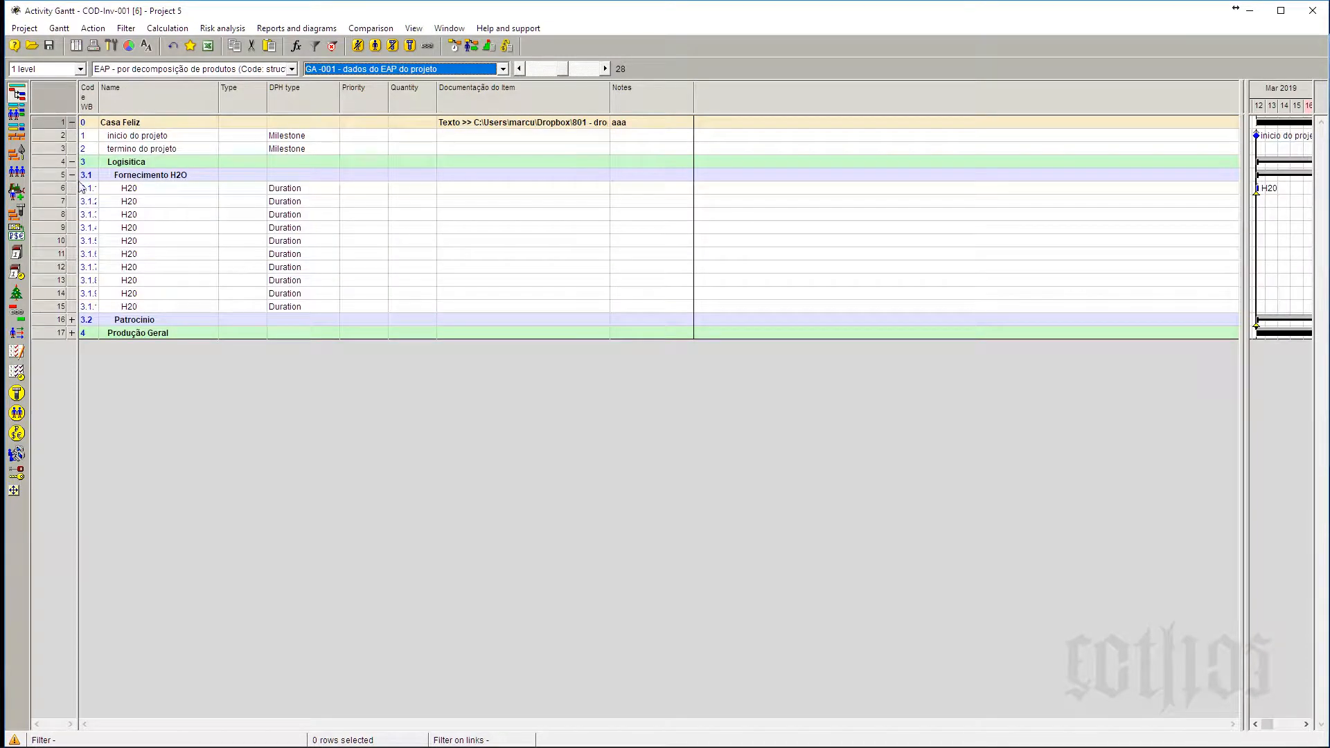
click(72, 320)
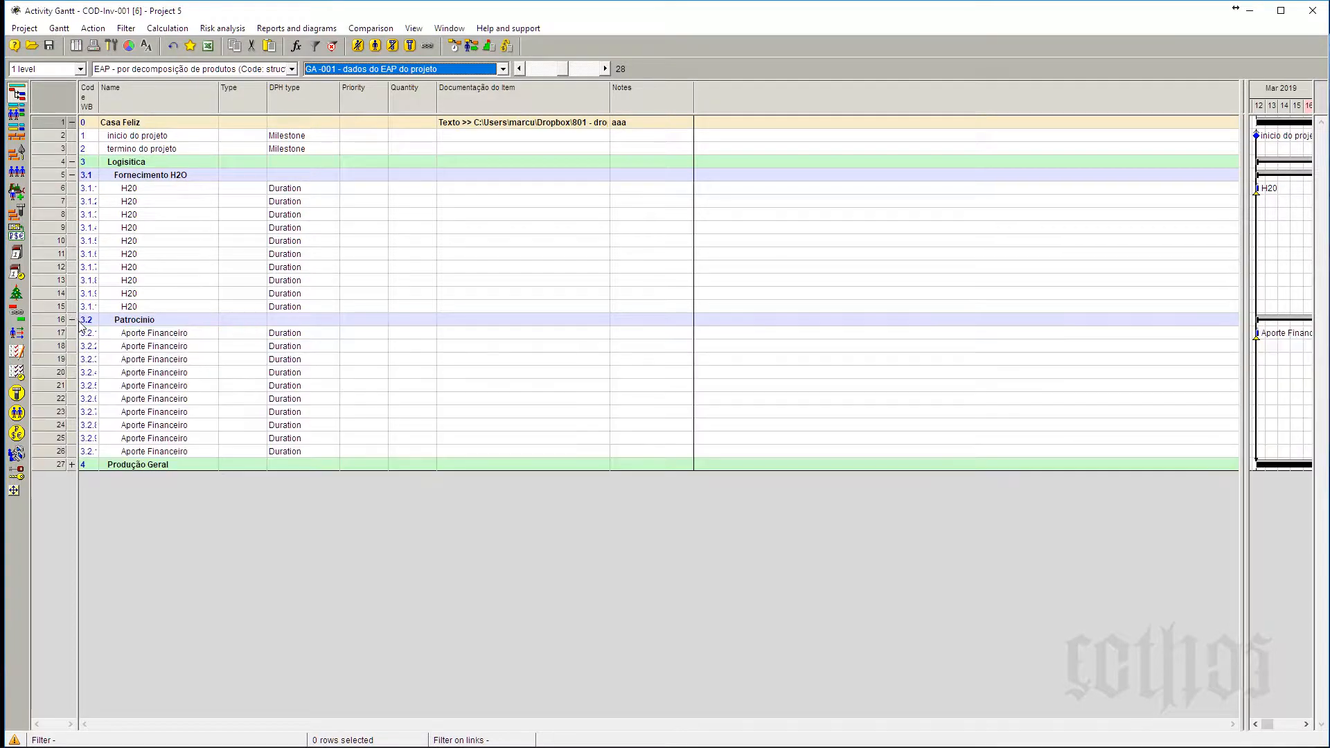
Collapse Logisitica and expand Produção Geral through Casa and Chão to Contra Piso, checking the resources of pesquisar material.
click(72, 465)
click(73, 163)
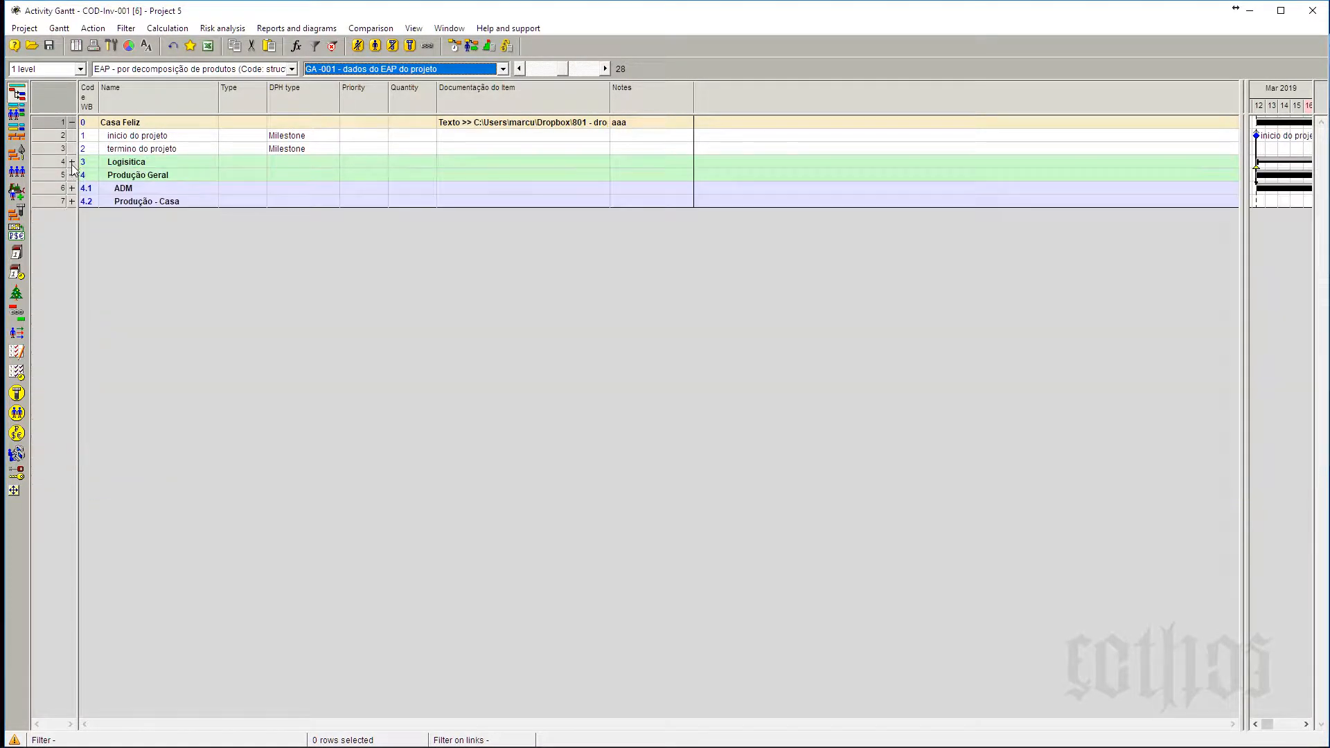
click(72, 201)
click(72, 214)
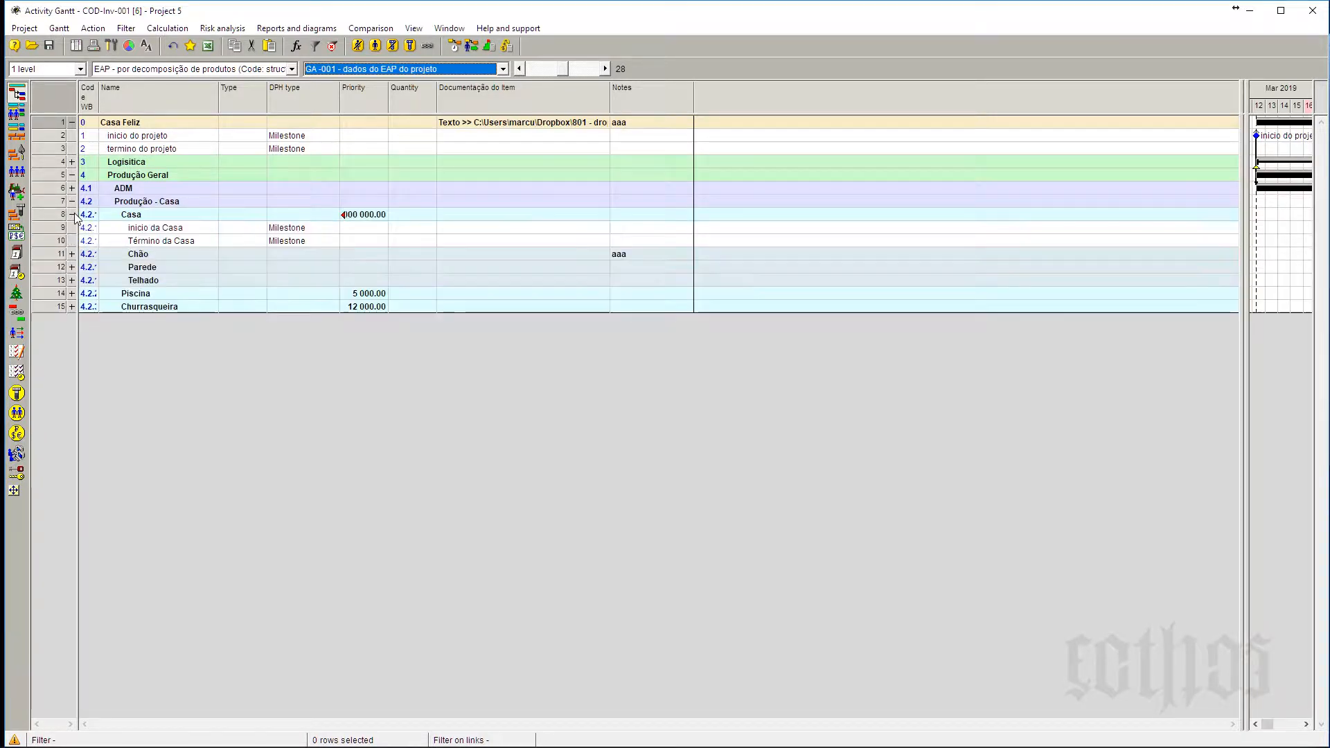
click(72, 254)
click(72, 268)
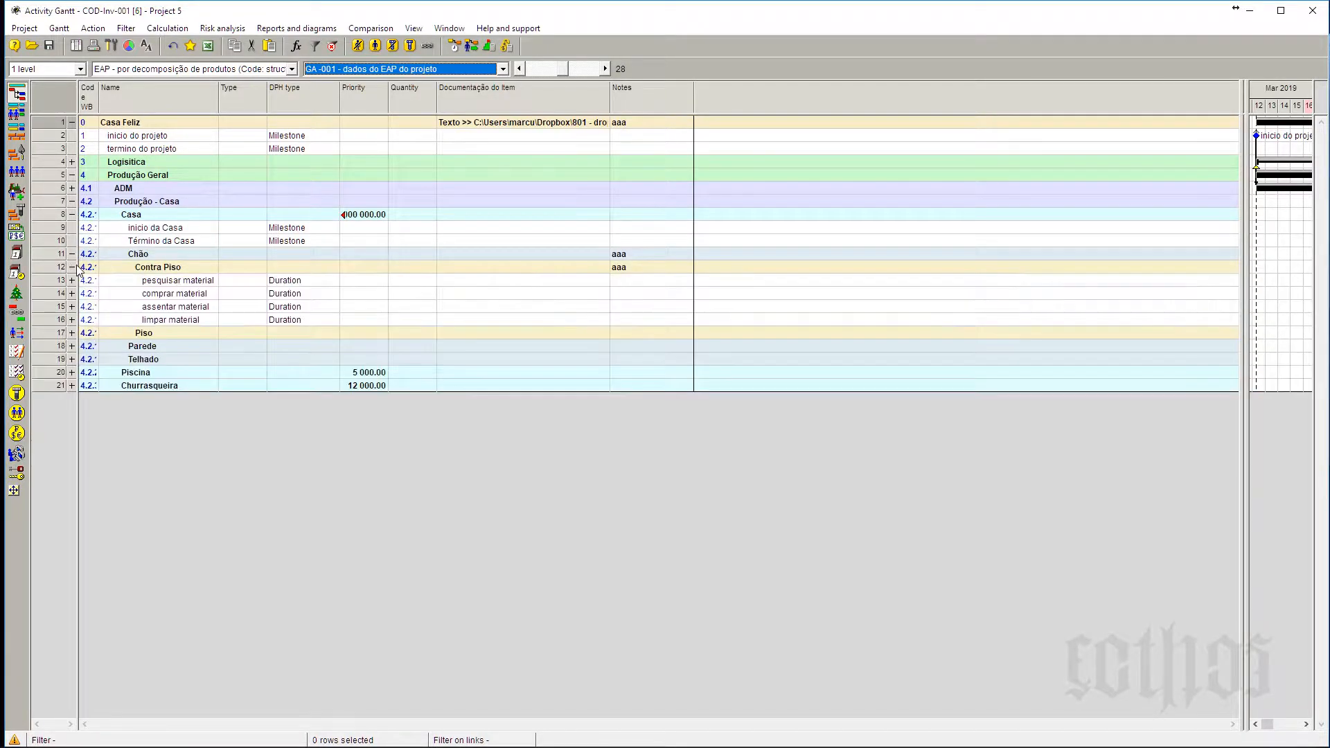
click(73, 280)
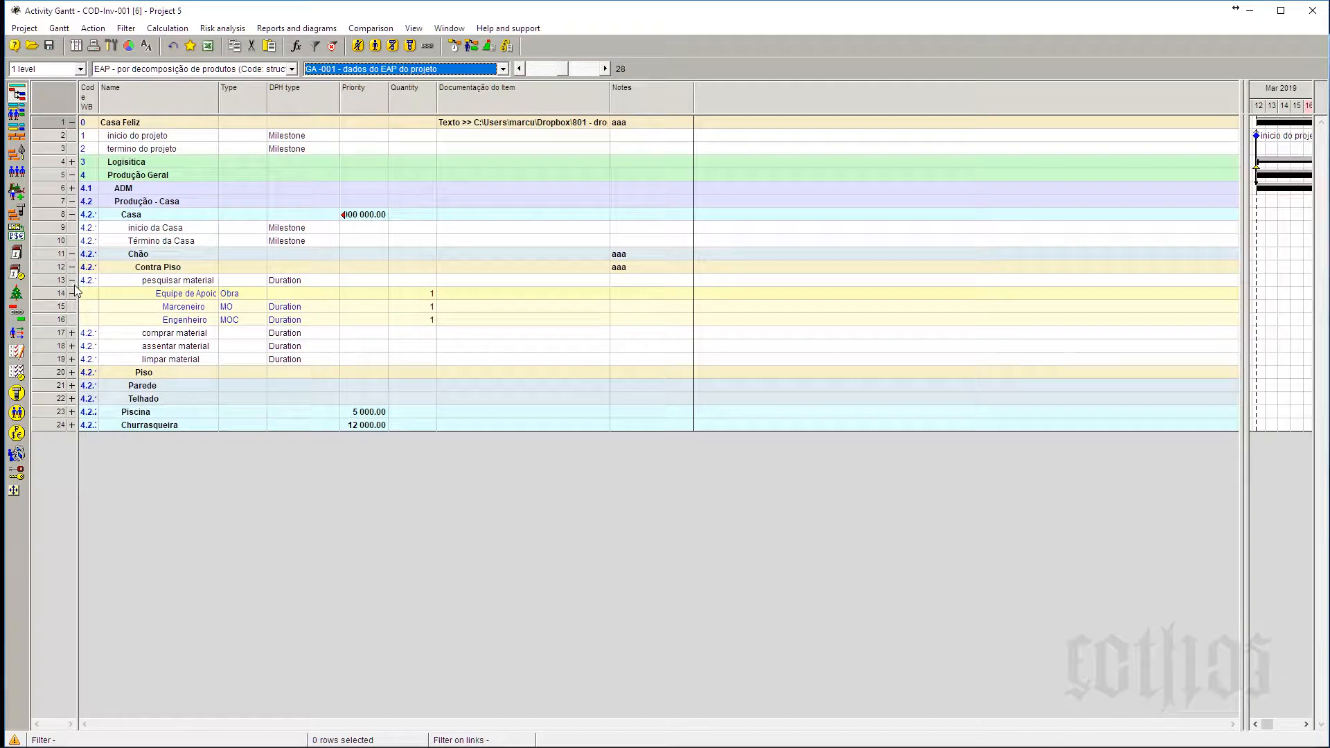
click(72, 281)
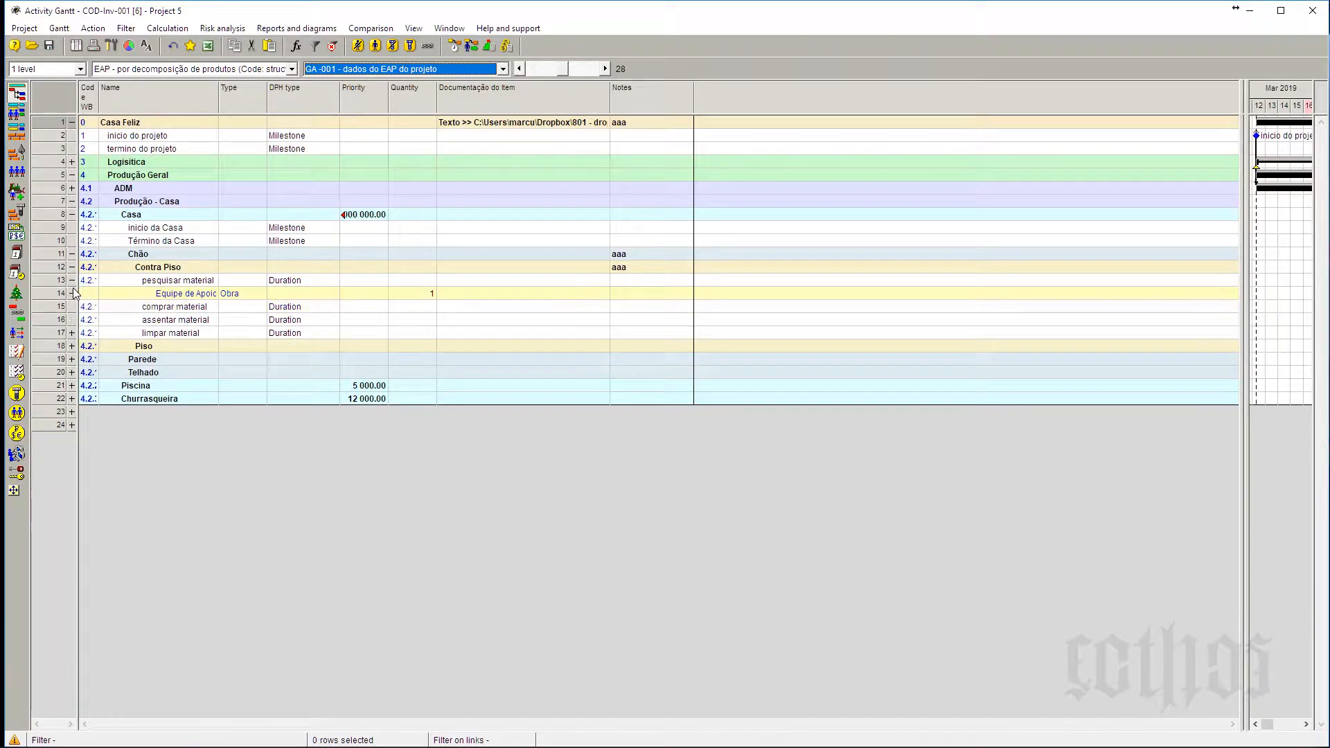
Show the product breakdown at the All phases level and step through the items from Chão to acabamento.
click(80, 69)
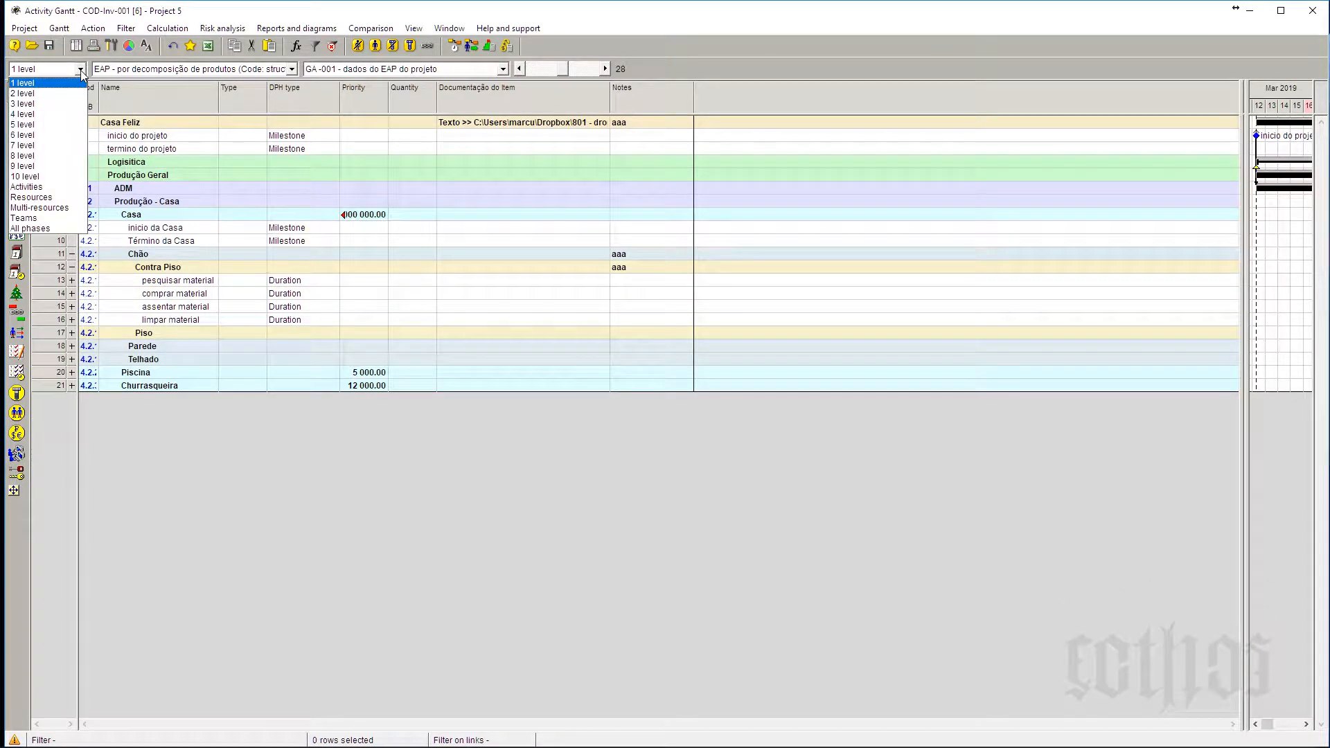
click(69, 229)
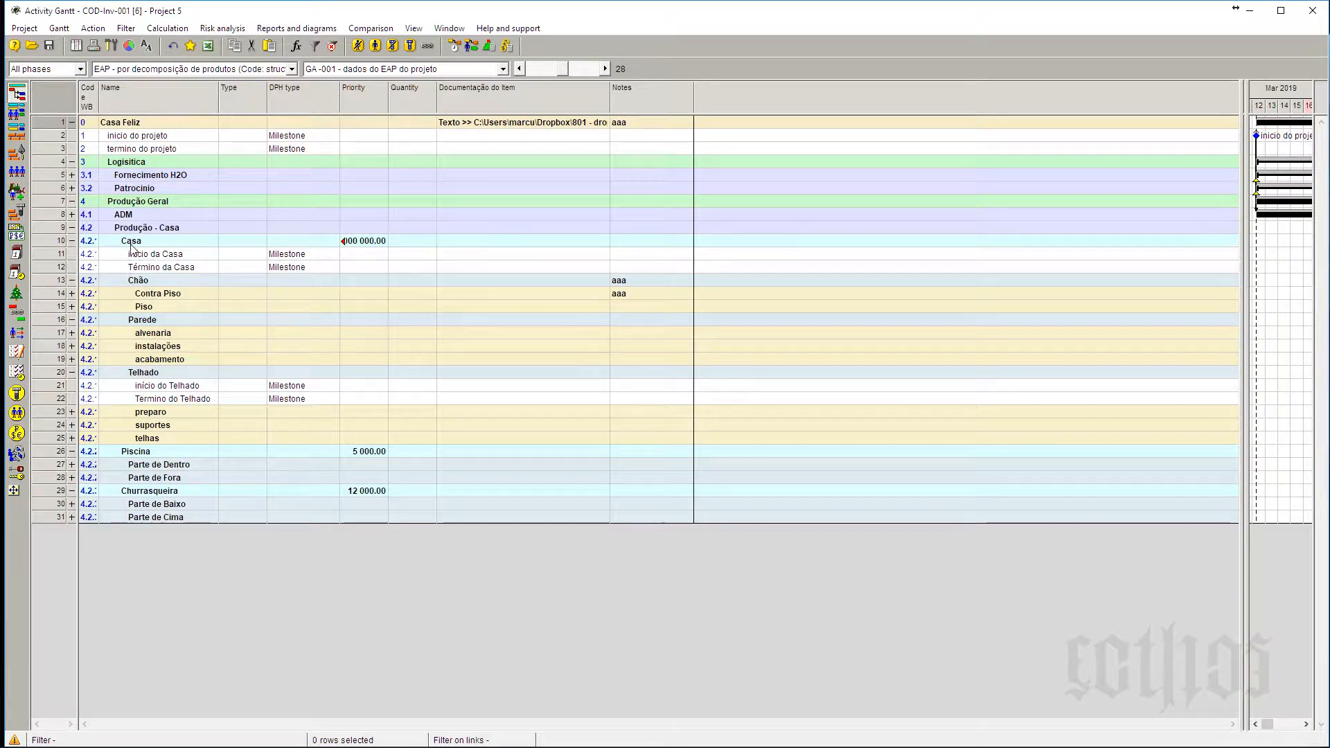
click(146, 285)
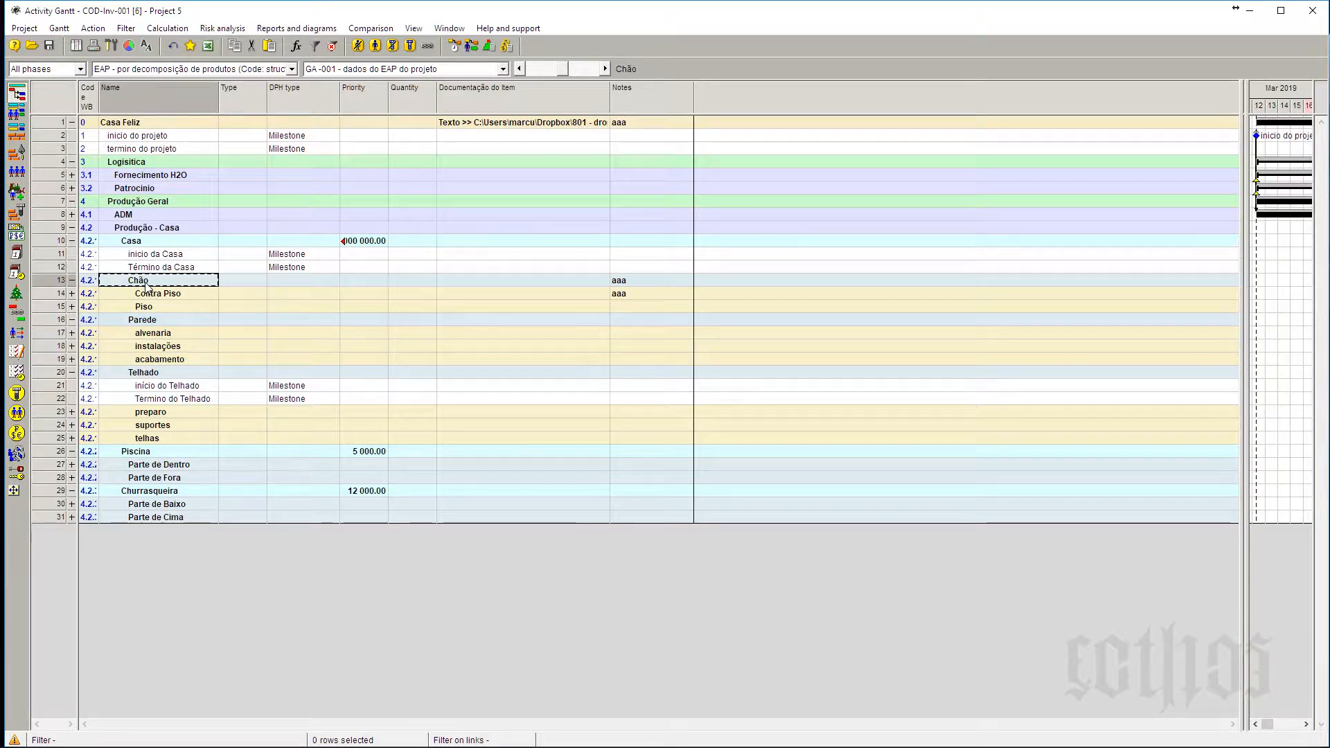
click(148, 294)
click(153, 308)
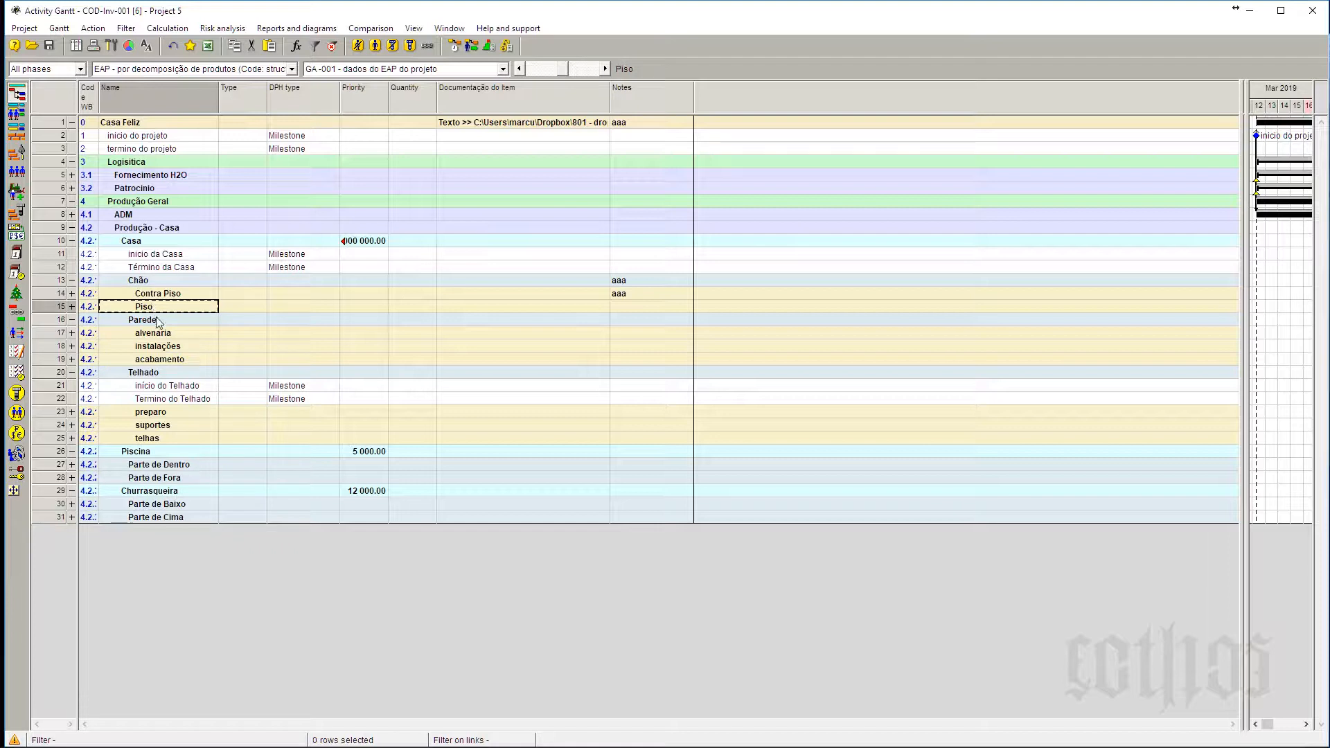
key(Down)
key(Down)
key(Down)
key(Down)
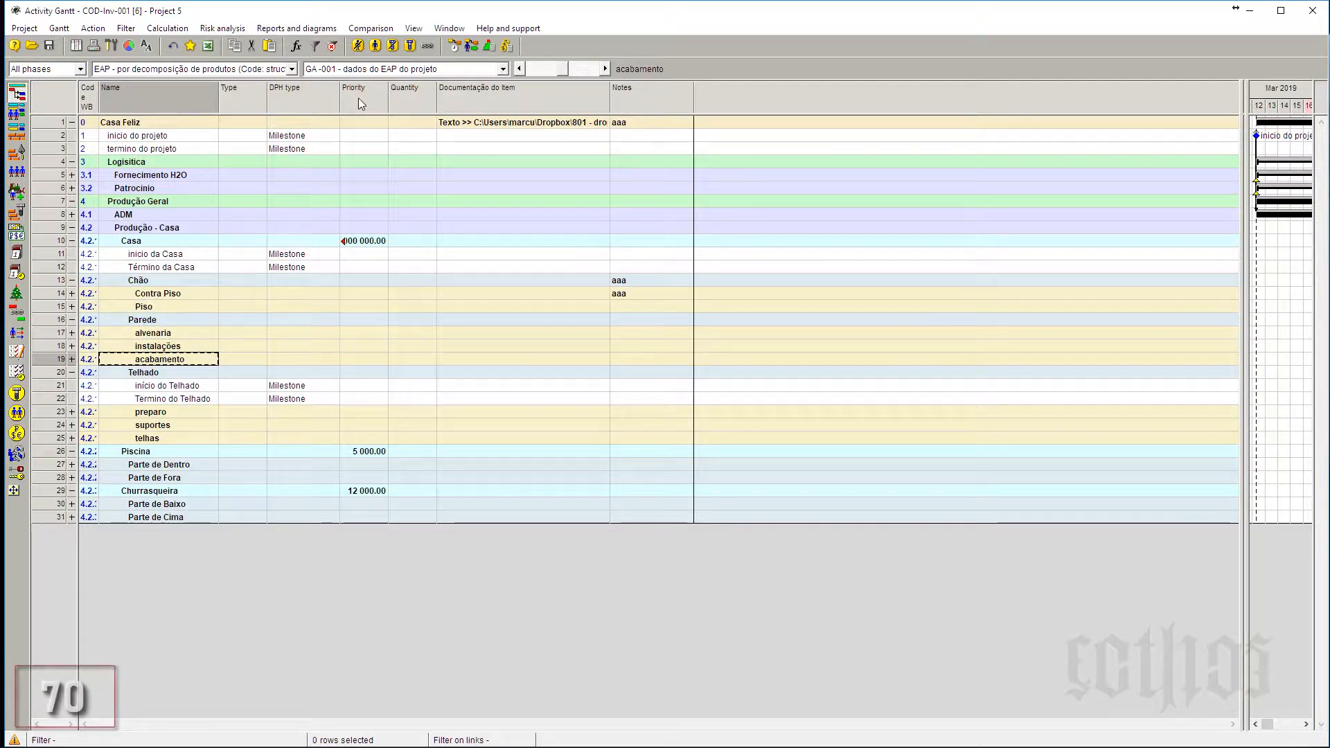
drag(340, 93, 344, 95)
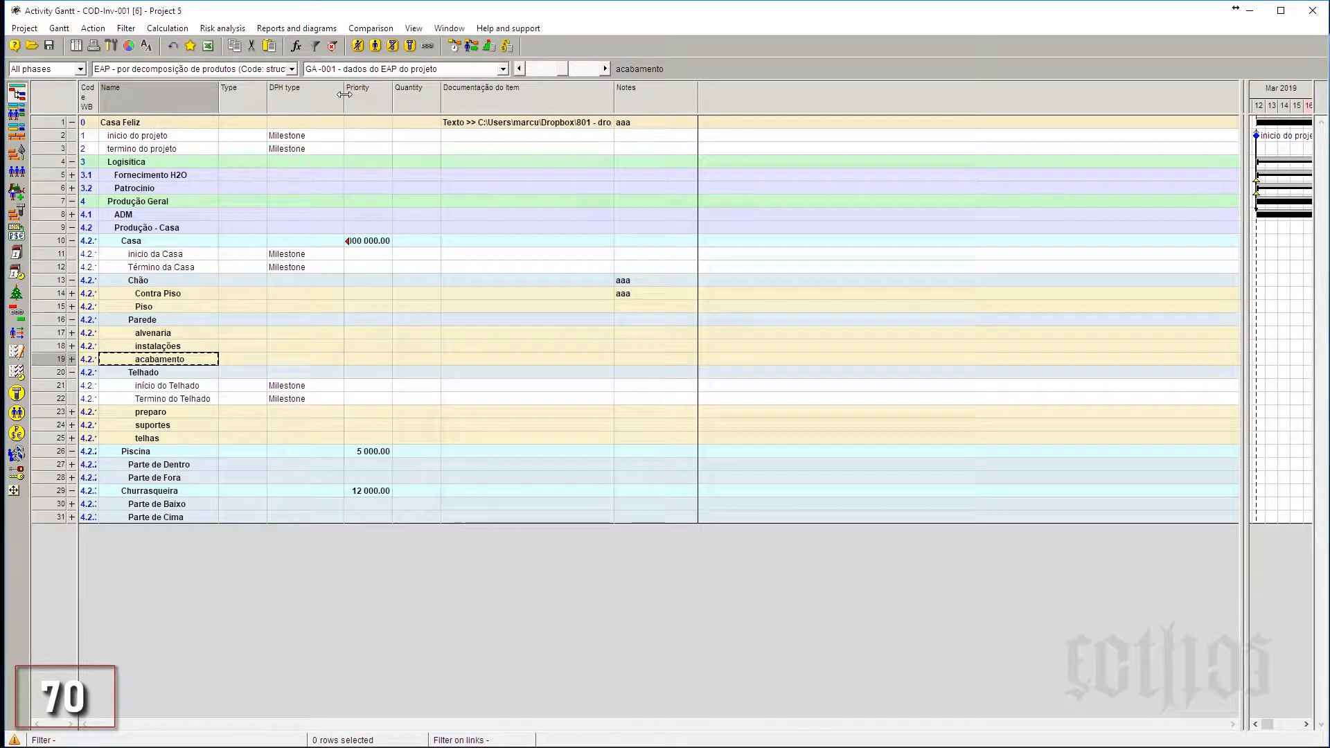
Display the project with the GA-005 - dados para classificação configuration.
click(439, 69)
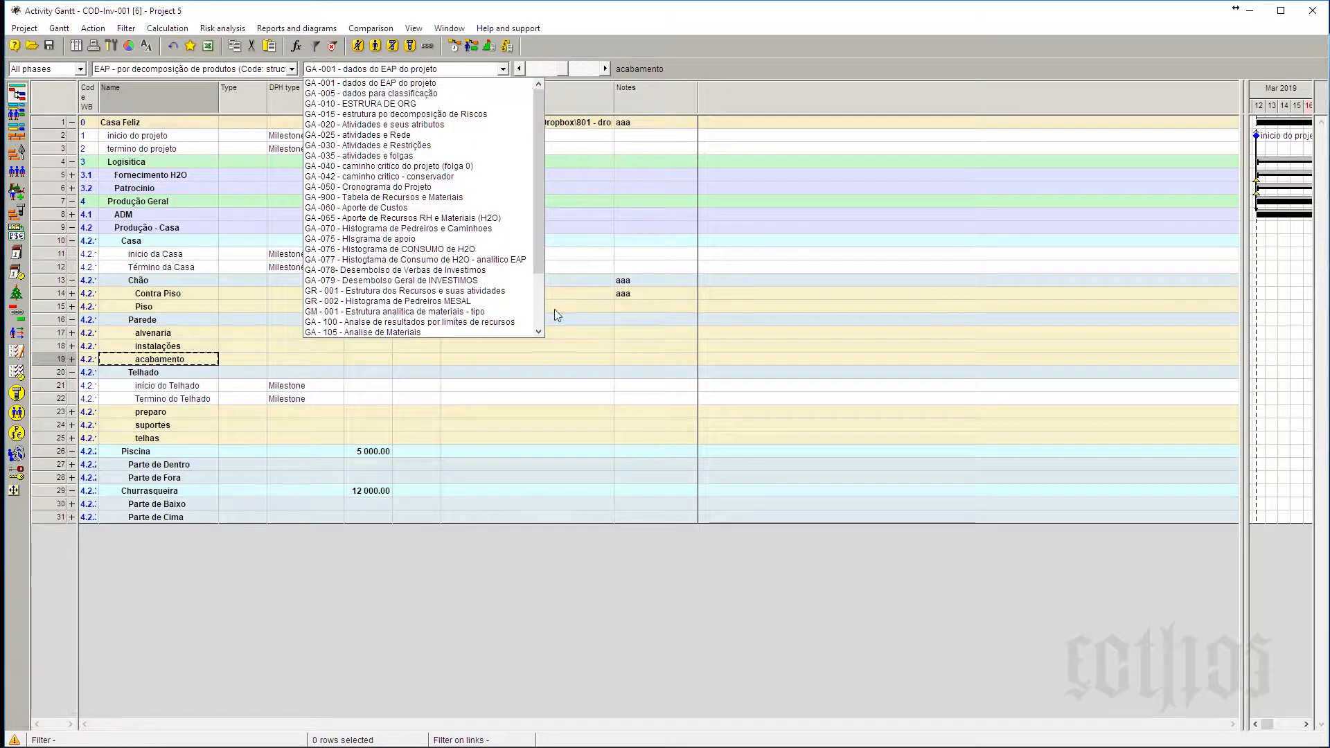
click(555, 353)
click(468, 70)
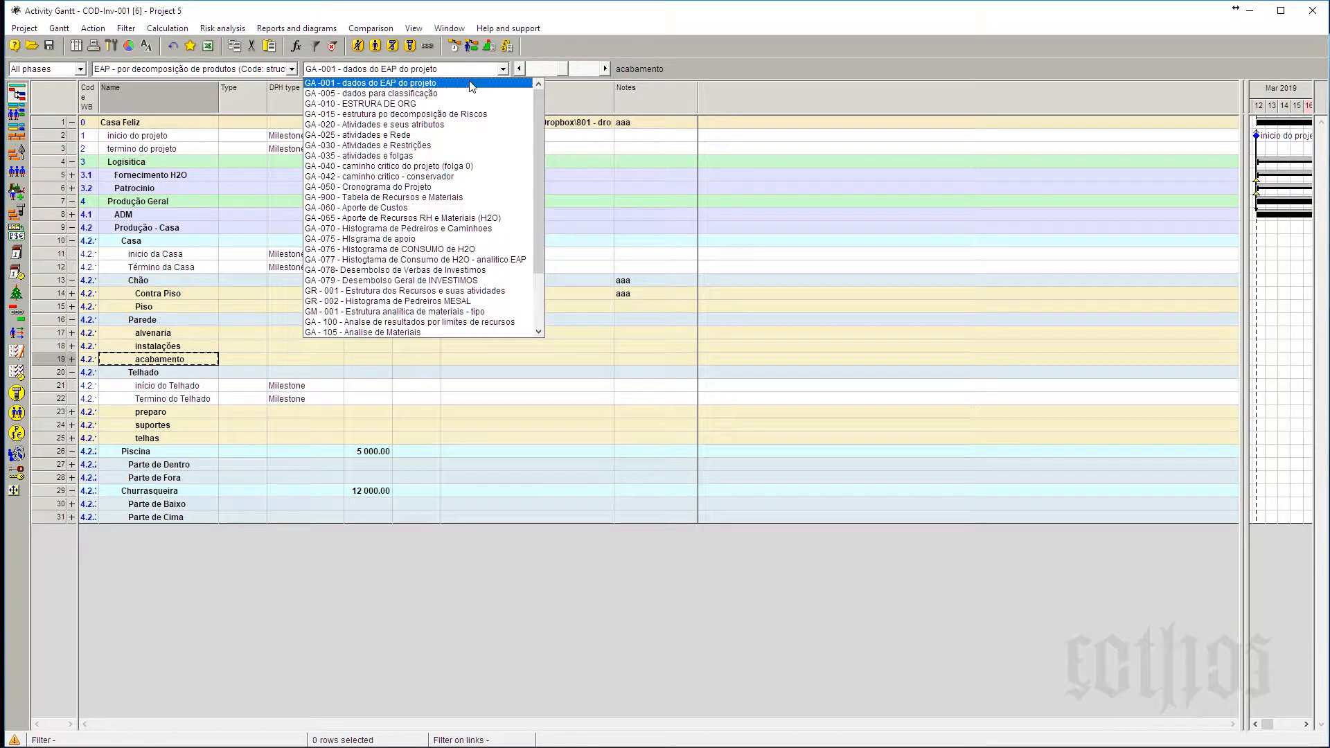
click(471, 96)
Apply the GA-015 - estrutura po decomposição de Riscos configuration and show it at the All phases level.
click(481, 70)
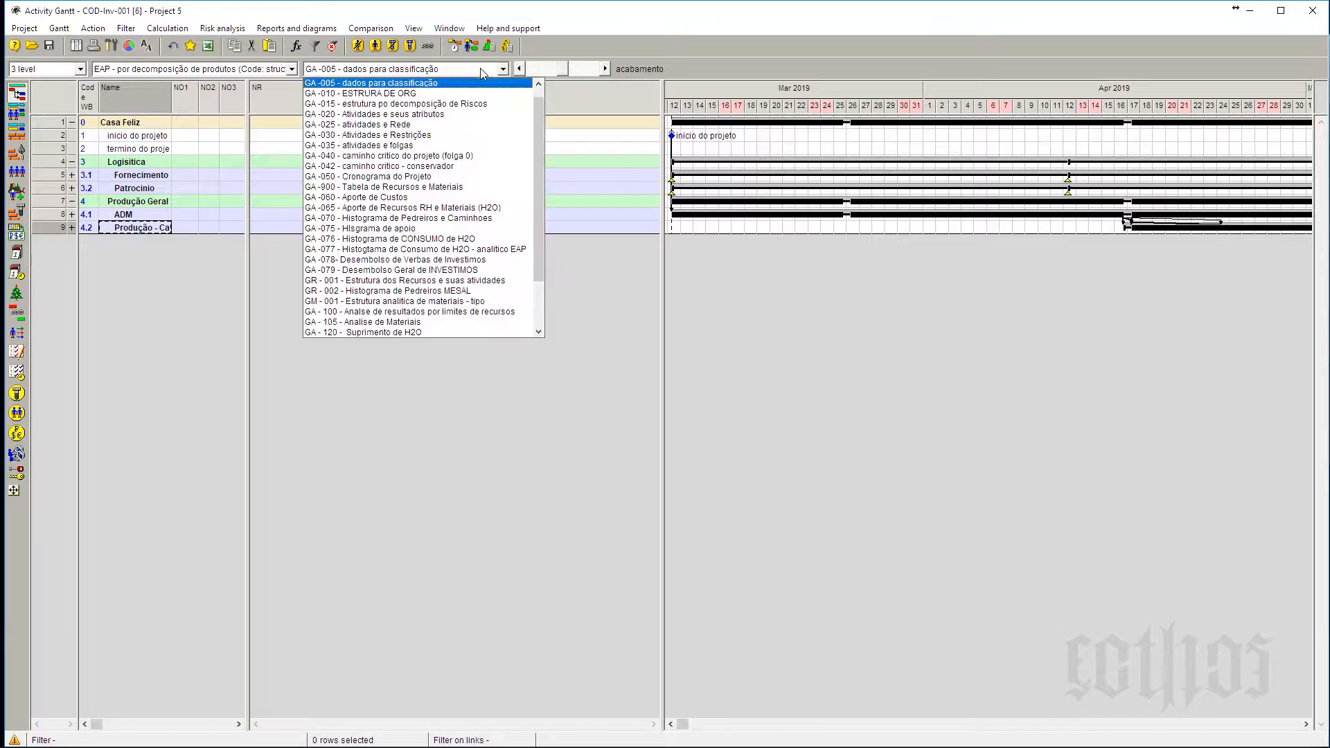
click(476, 103)
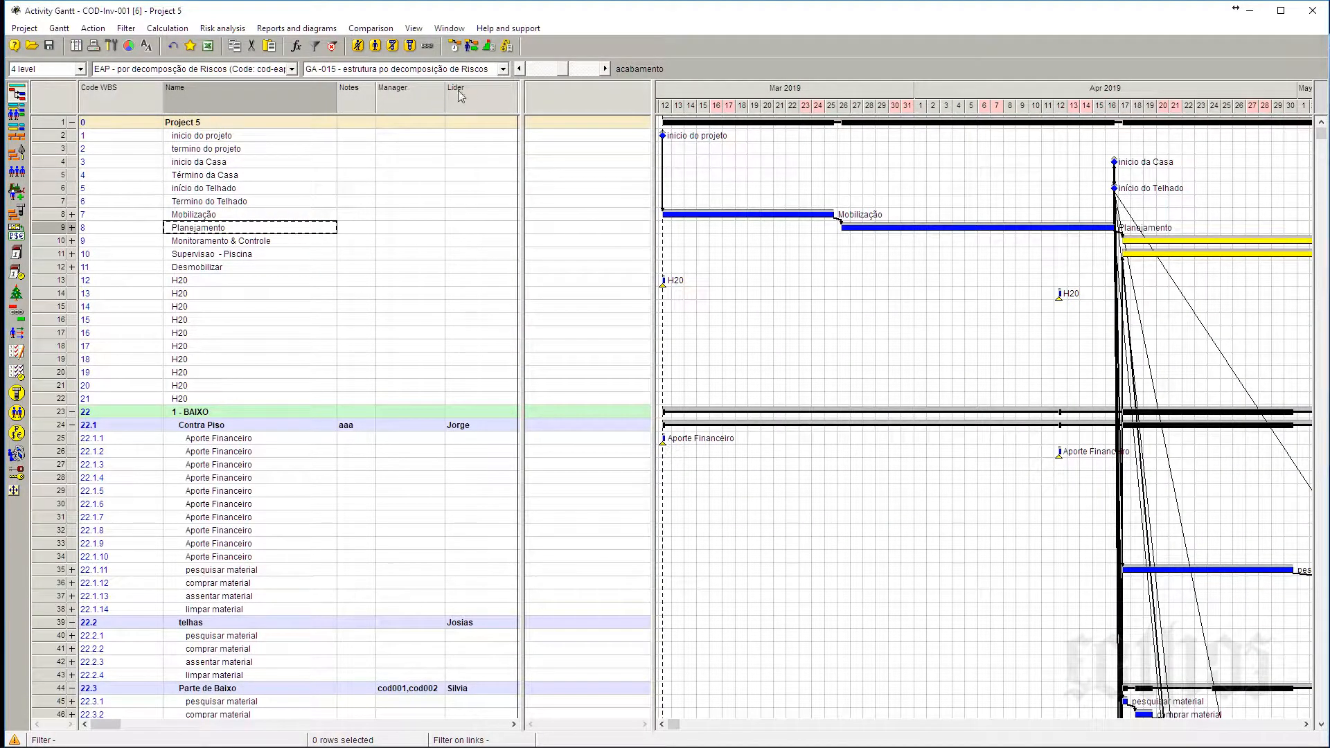
click(80, 68)
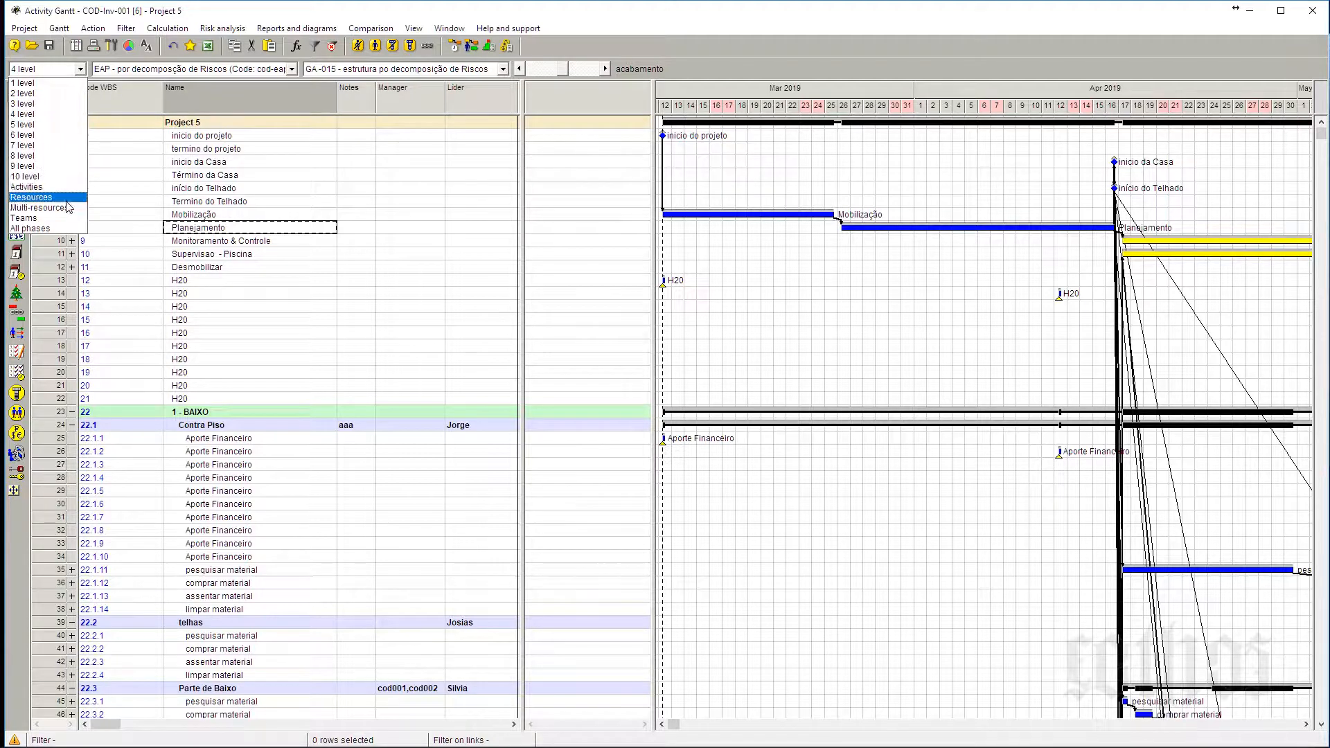
click(68, 228)
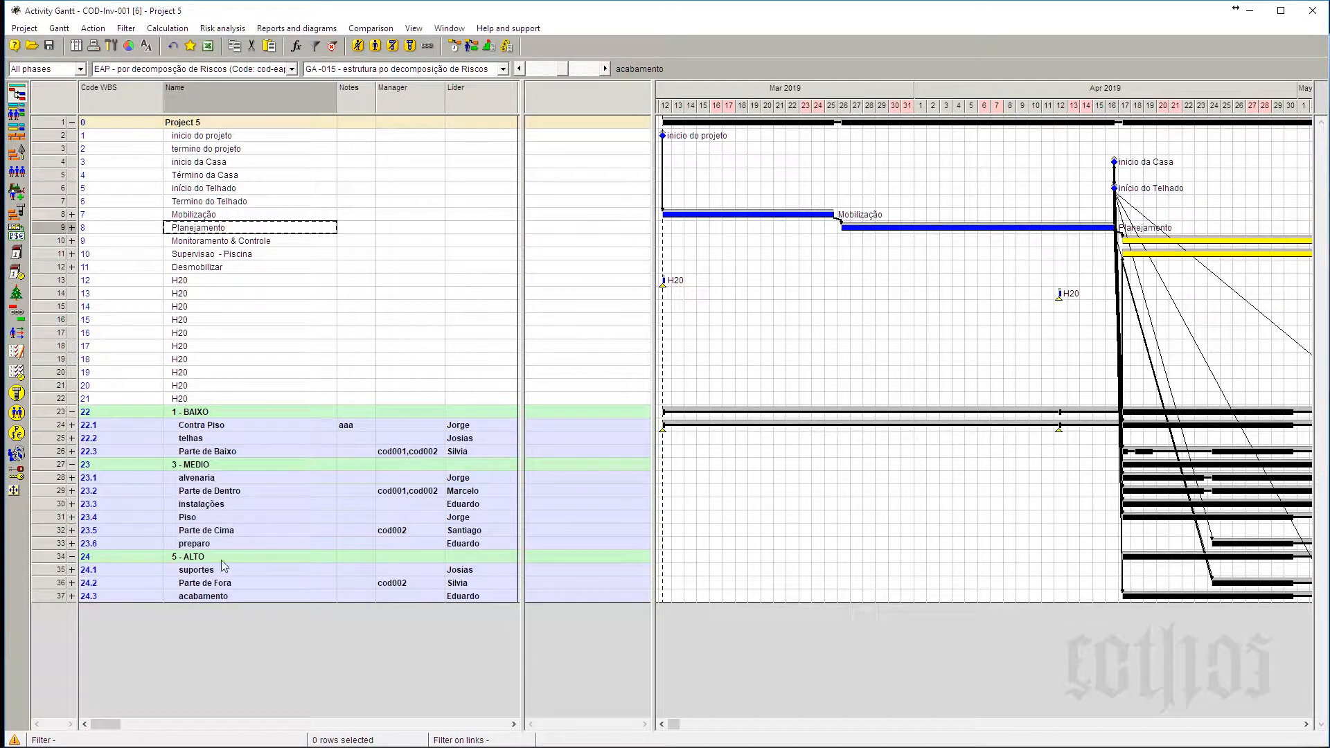
Change the structure to EAP - por decomposição de produtos and expand ADM, Produção - Casa and Casa.
click(292, 69)
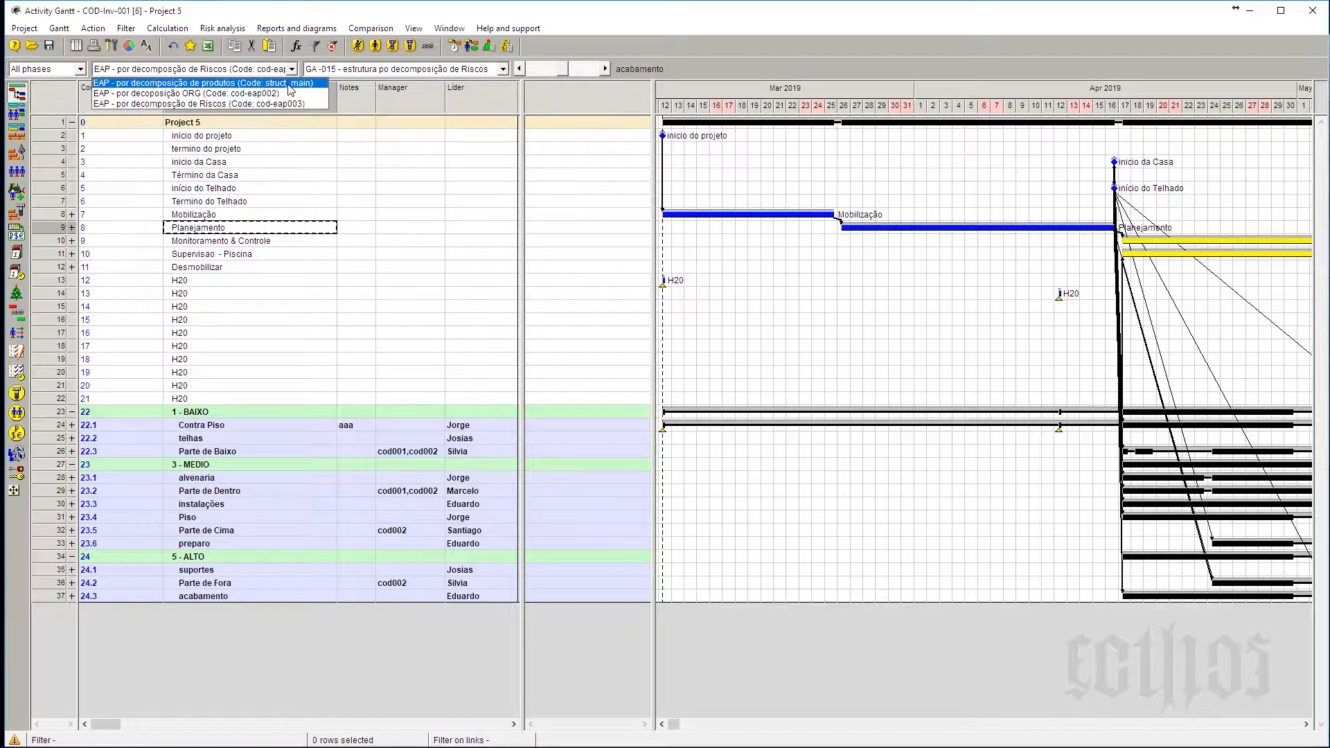
click(291, 83)
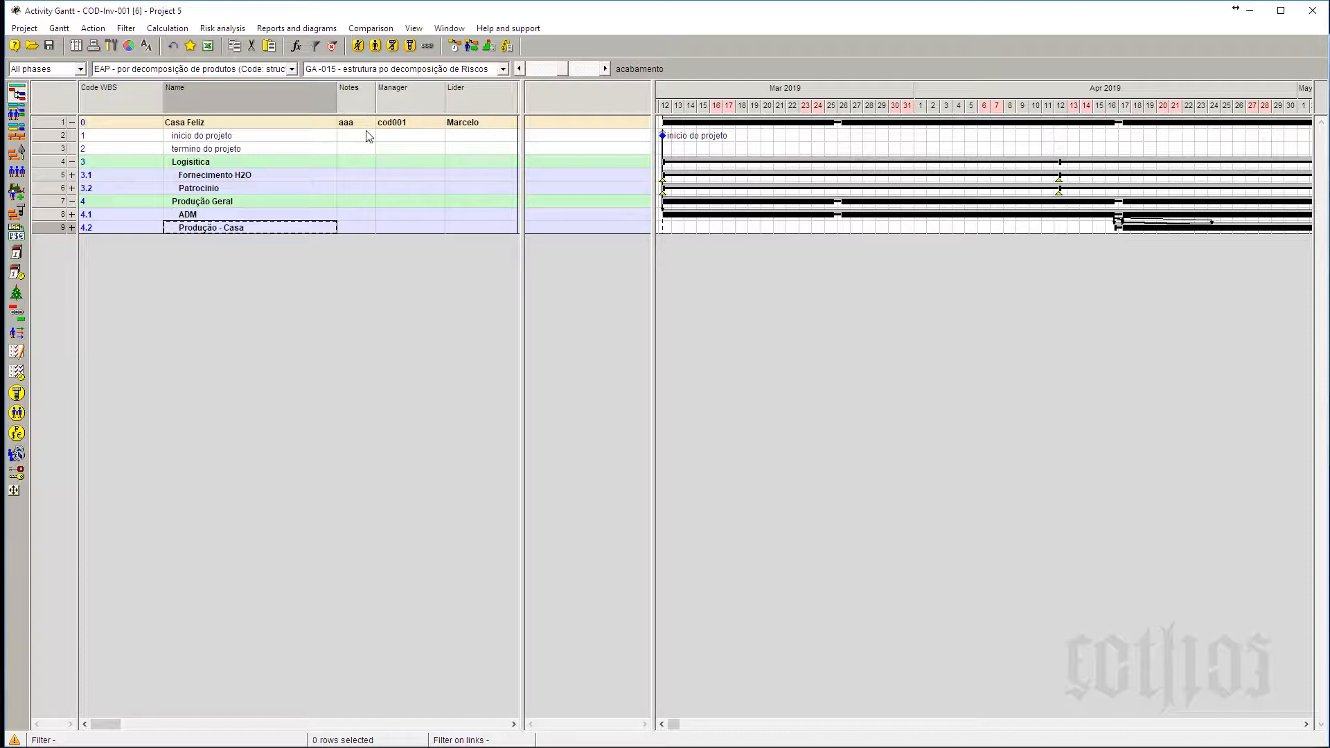
click(233, 70)
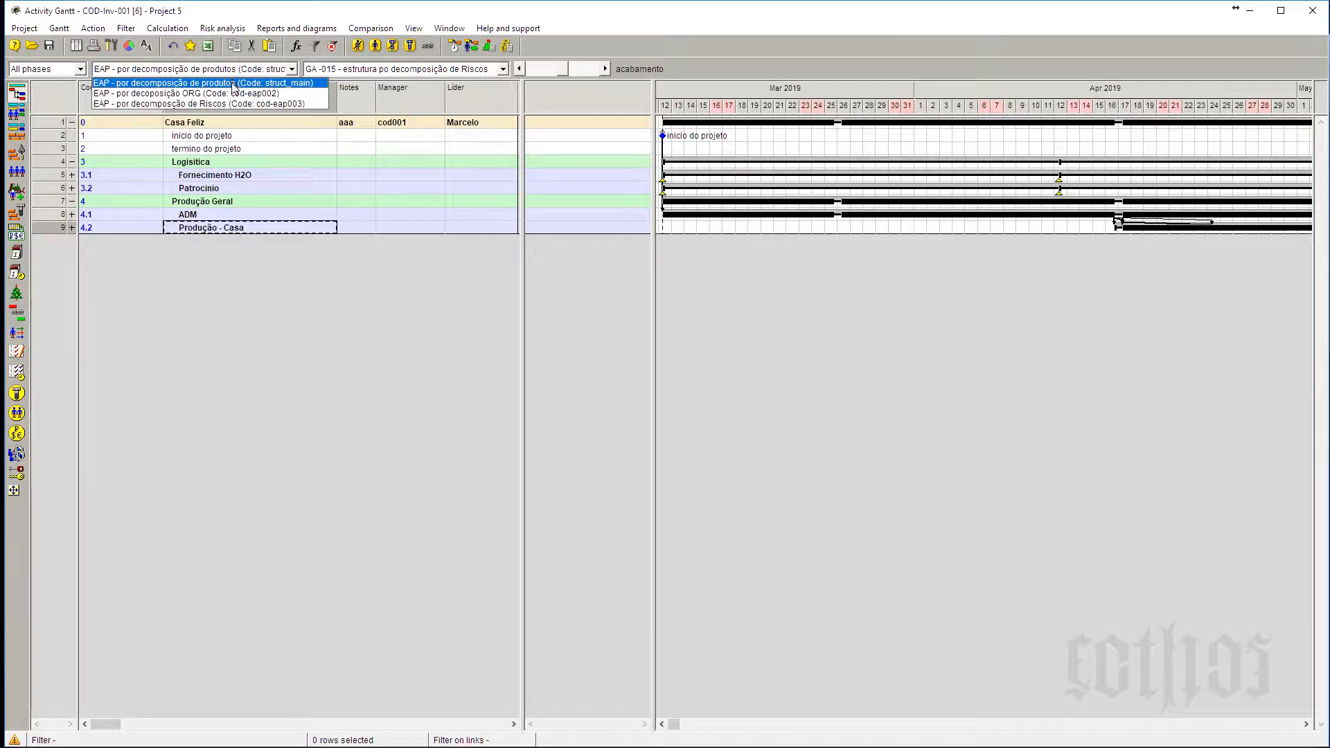
click(233, 83)
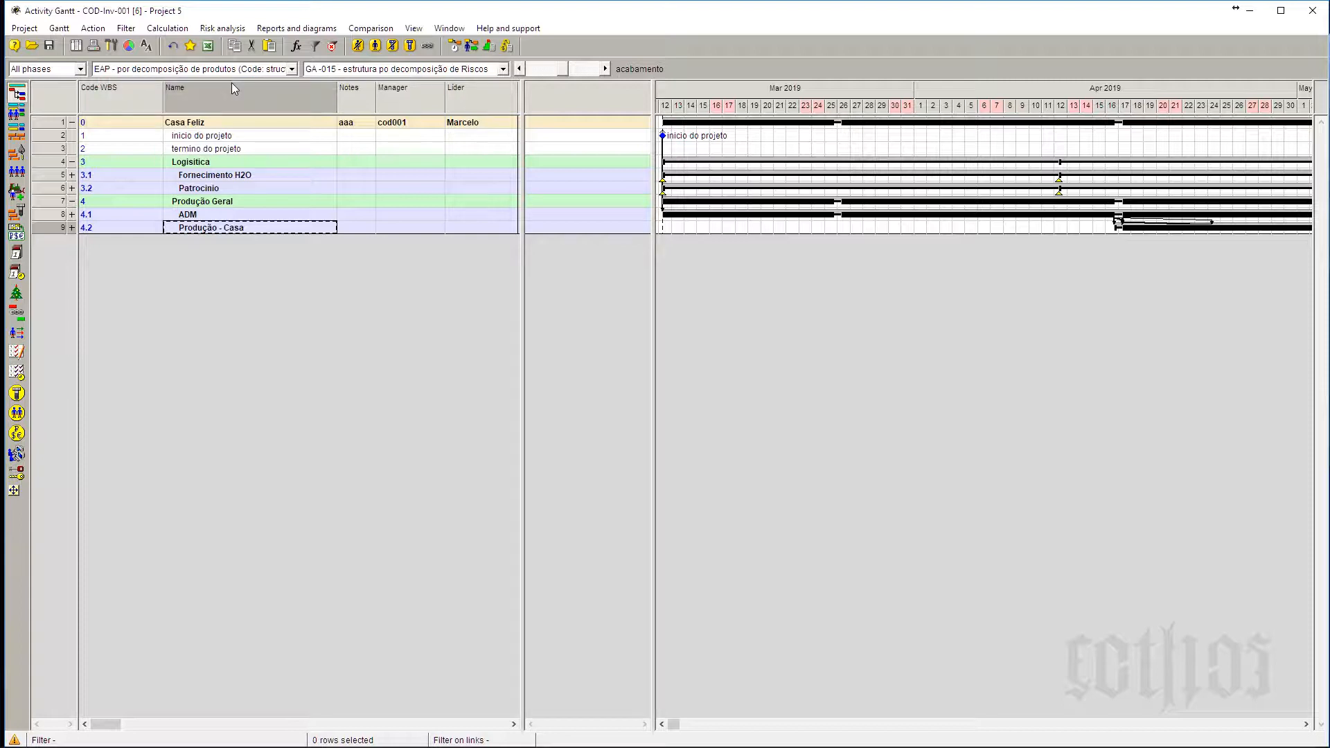
click(72, 216)
click(72, 295)
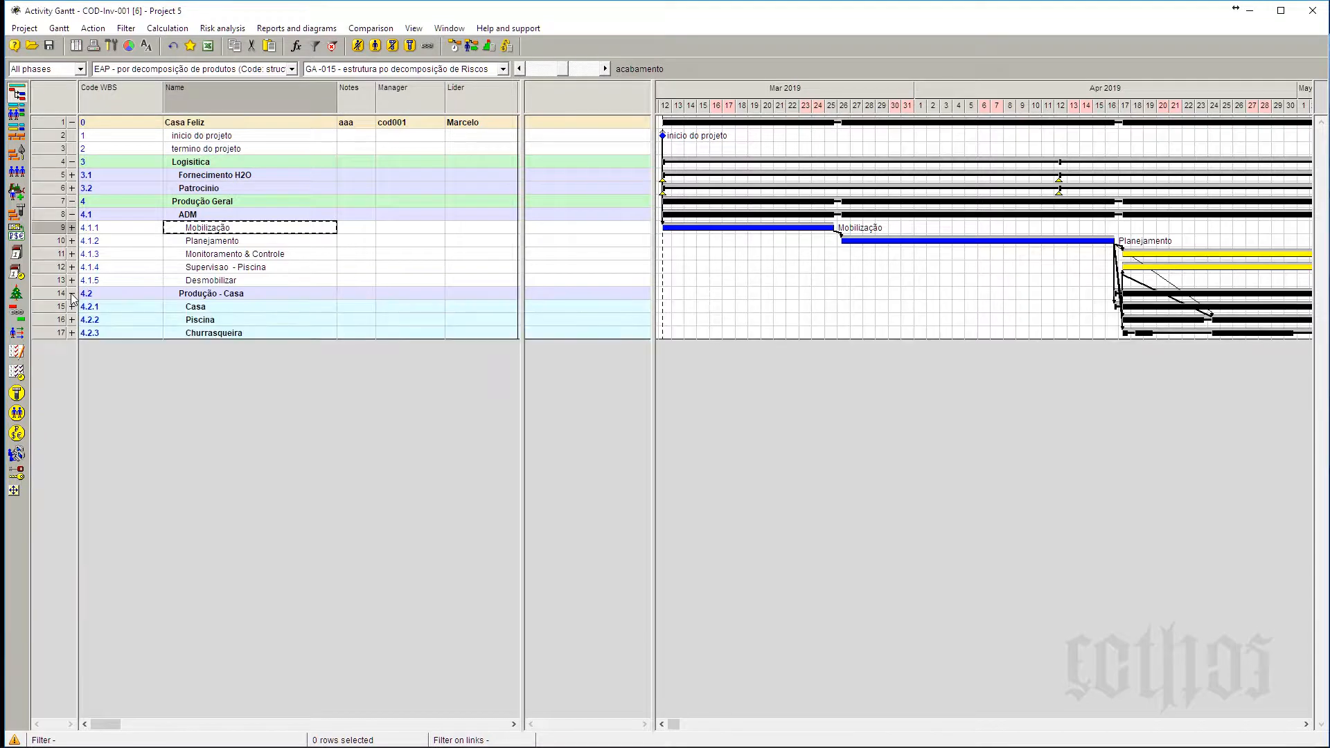
click(72, 307)
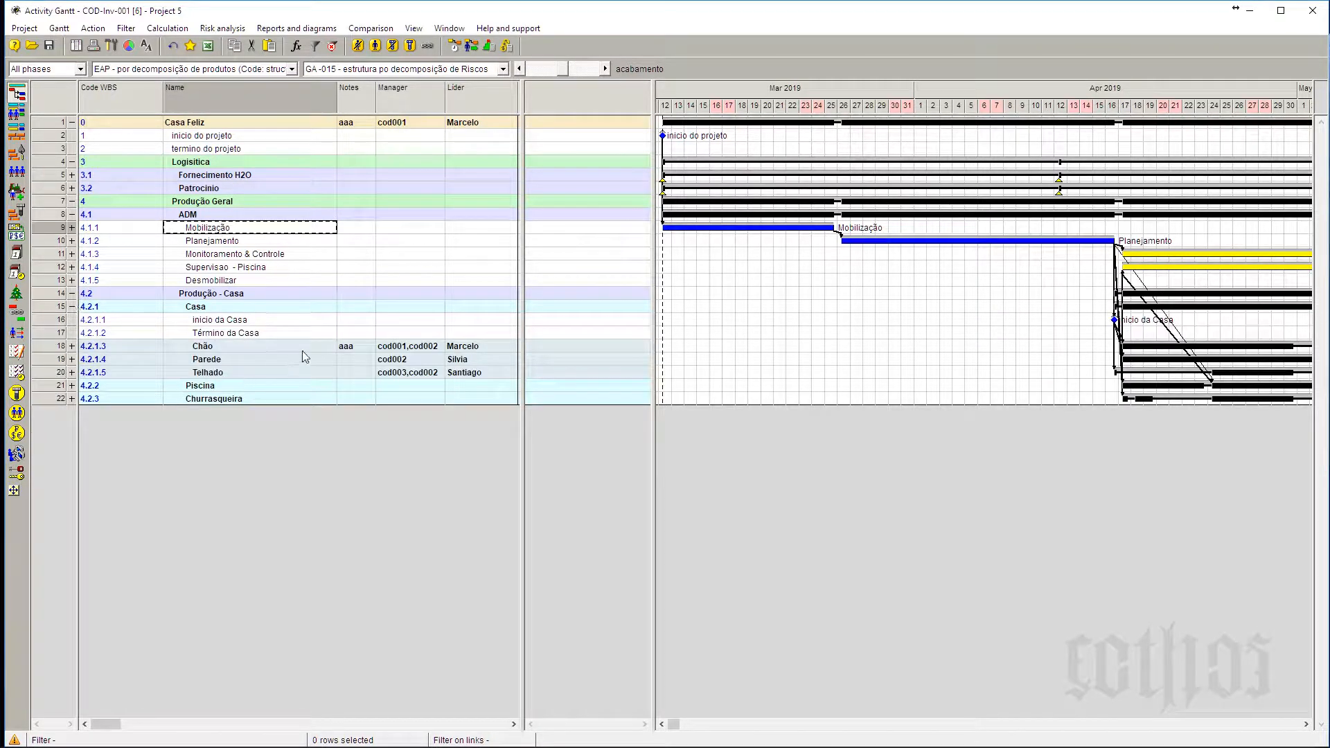
Show the product structure at the All phases level and select the Manager value of Chão.
click(80, 68)
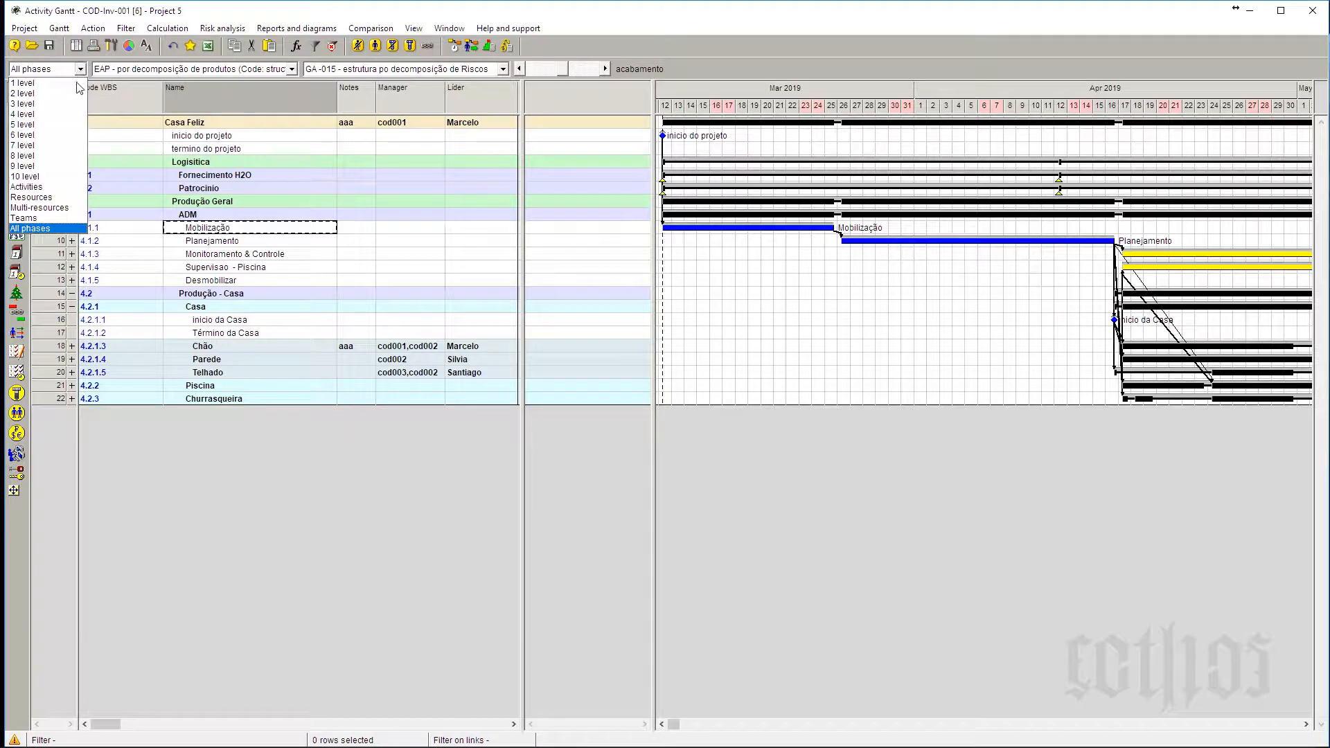
click(41, 228)
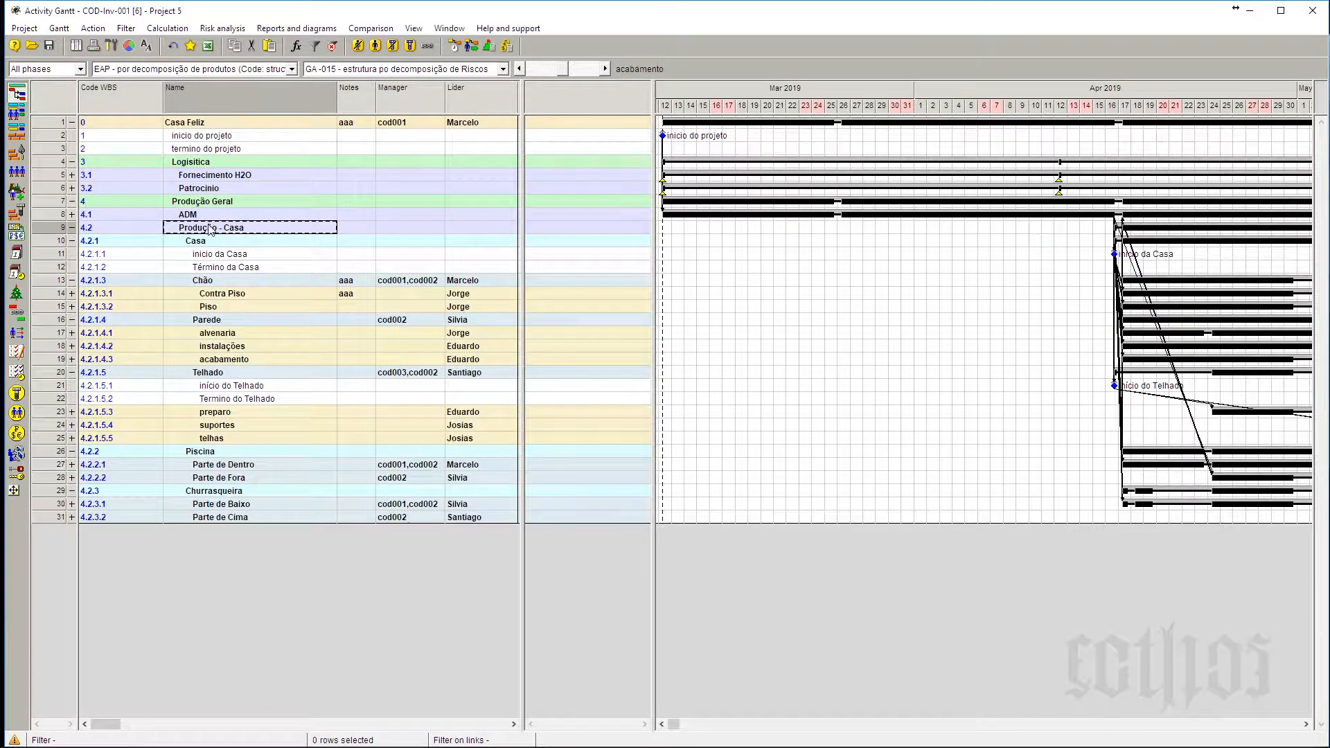
click(408, 282)
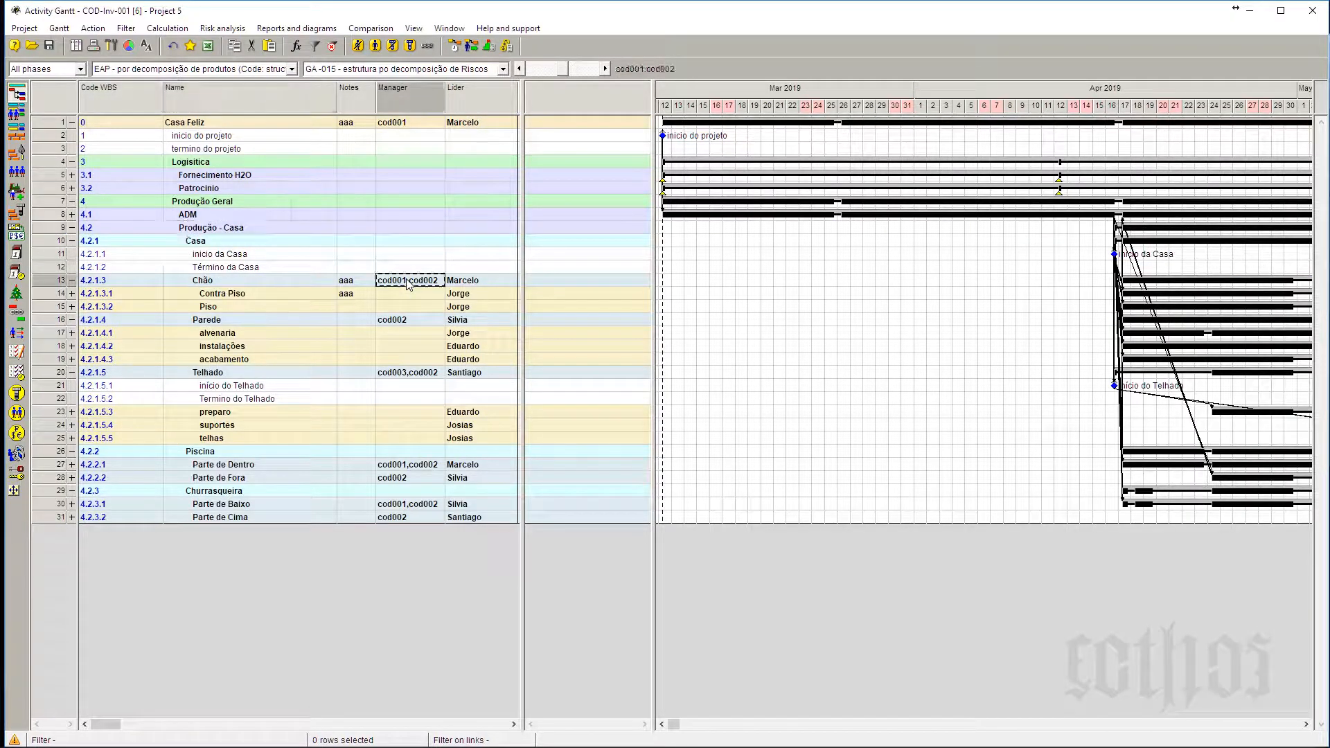
Hide the Gantt chart by widening the middle table over it, and check the Manager and Líder values of Chão and Parede.
click(409, 319)
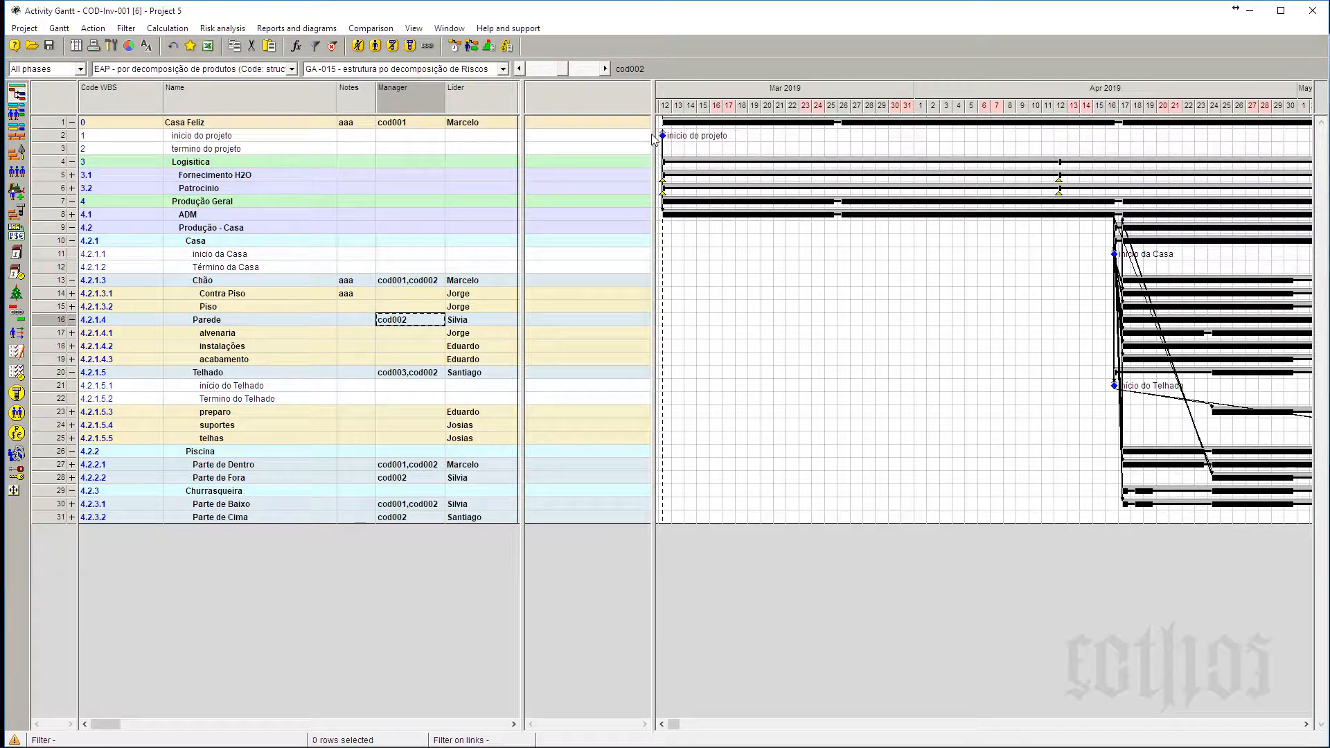
drag(718, 141, 1309, 141)
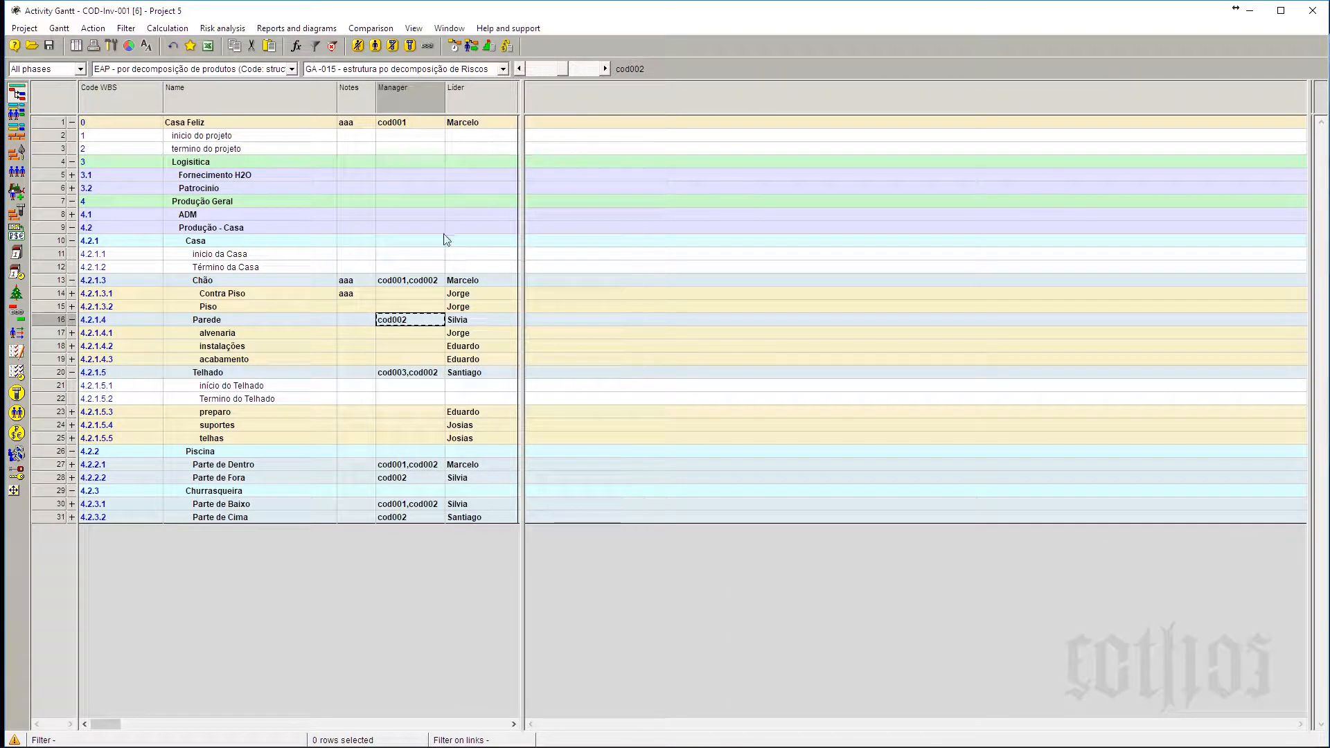
click(411, 281)
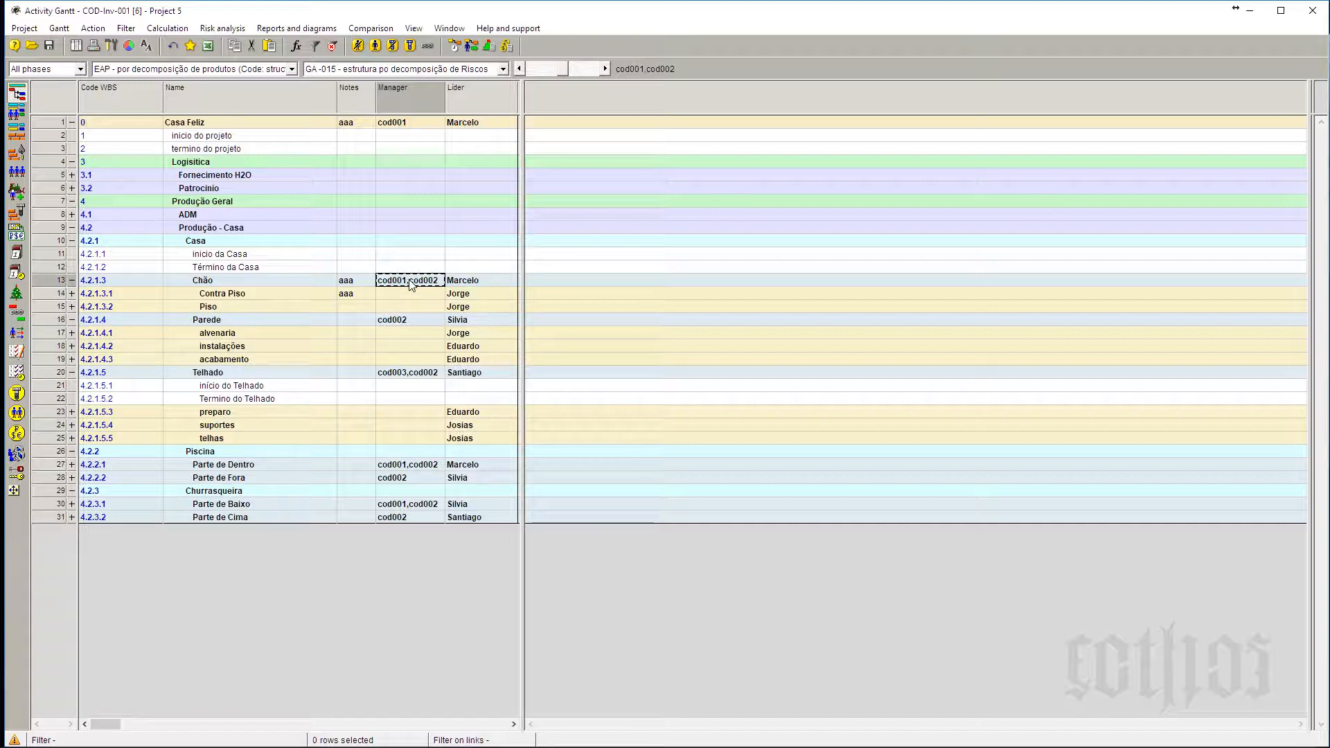
click(459, 284)
click(426, 320)
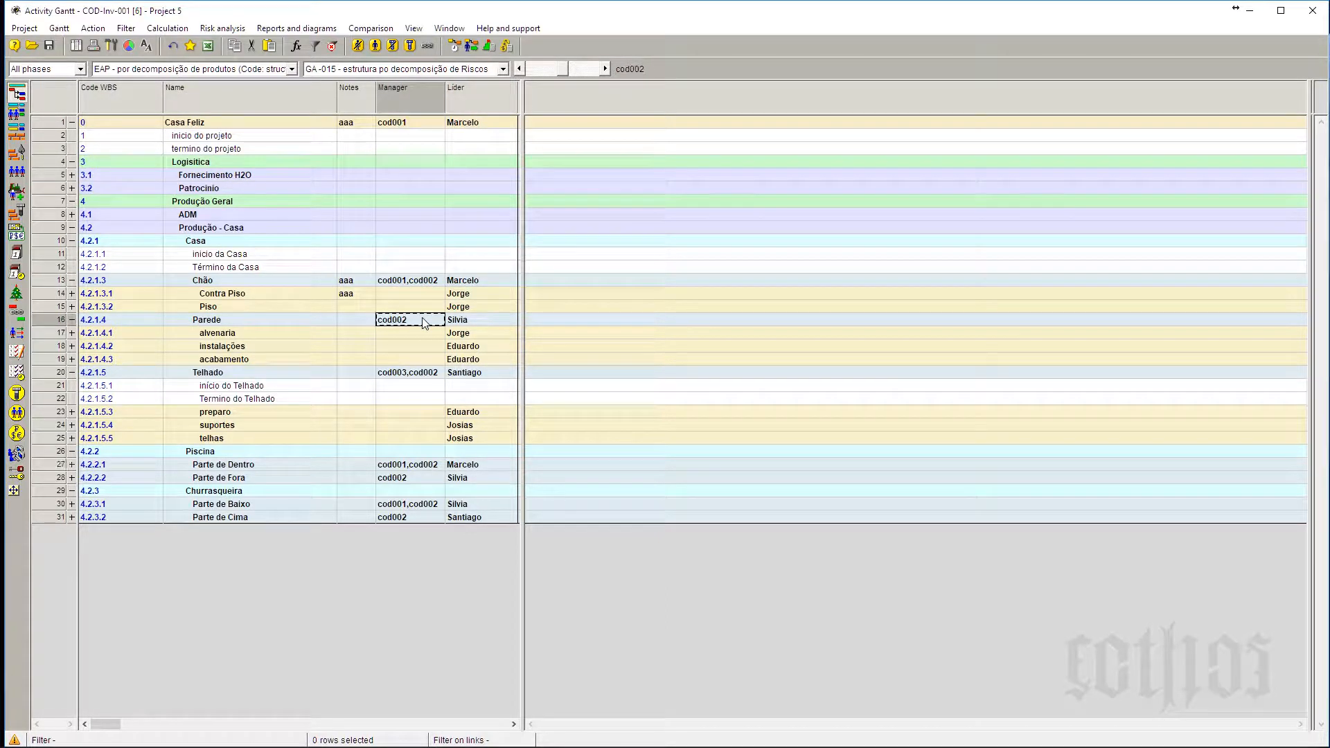
click(456, 321)
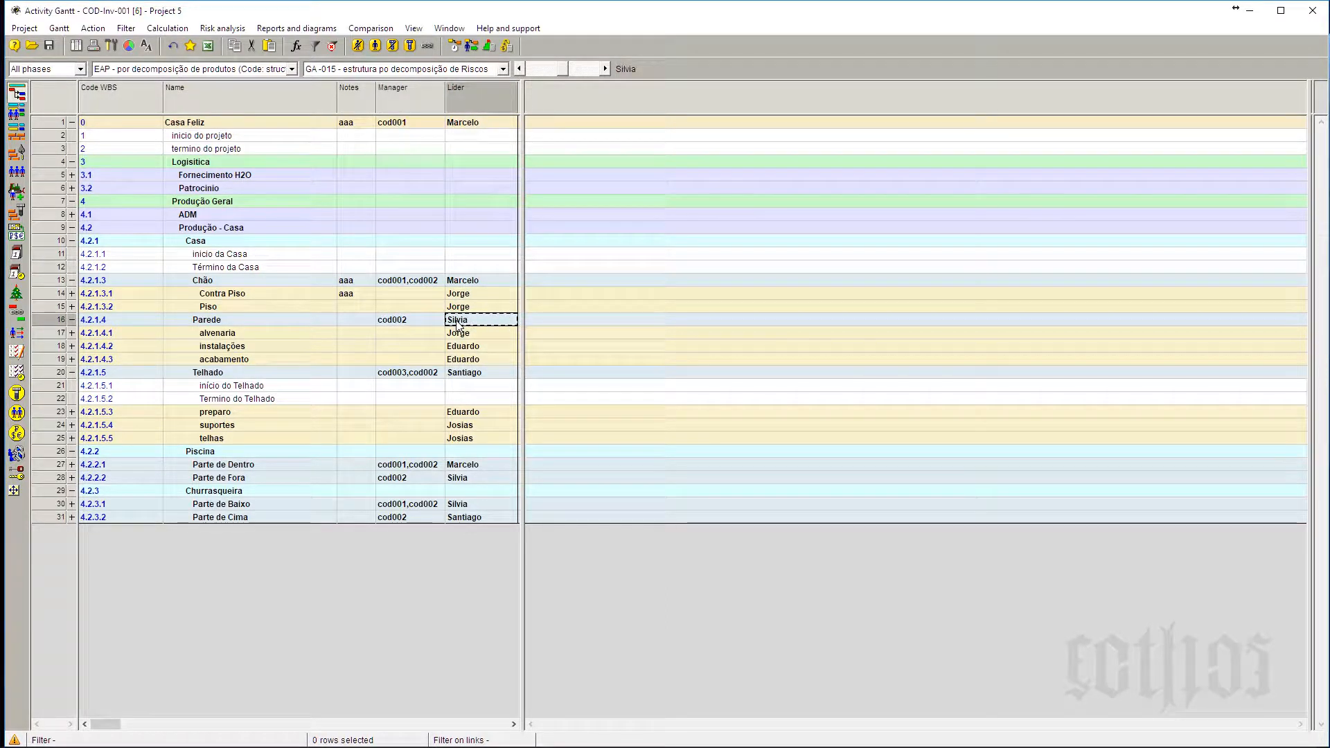
Check the Líder values of Contra Piso, Piso and their parent Chão, highlighting the whole block from Chão to Piso.
click(295, 294)
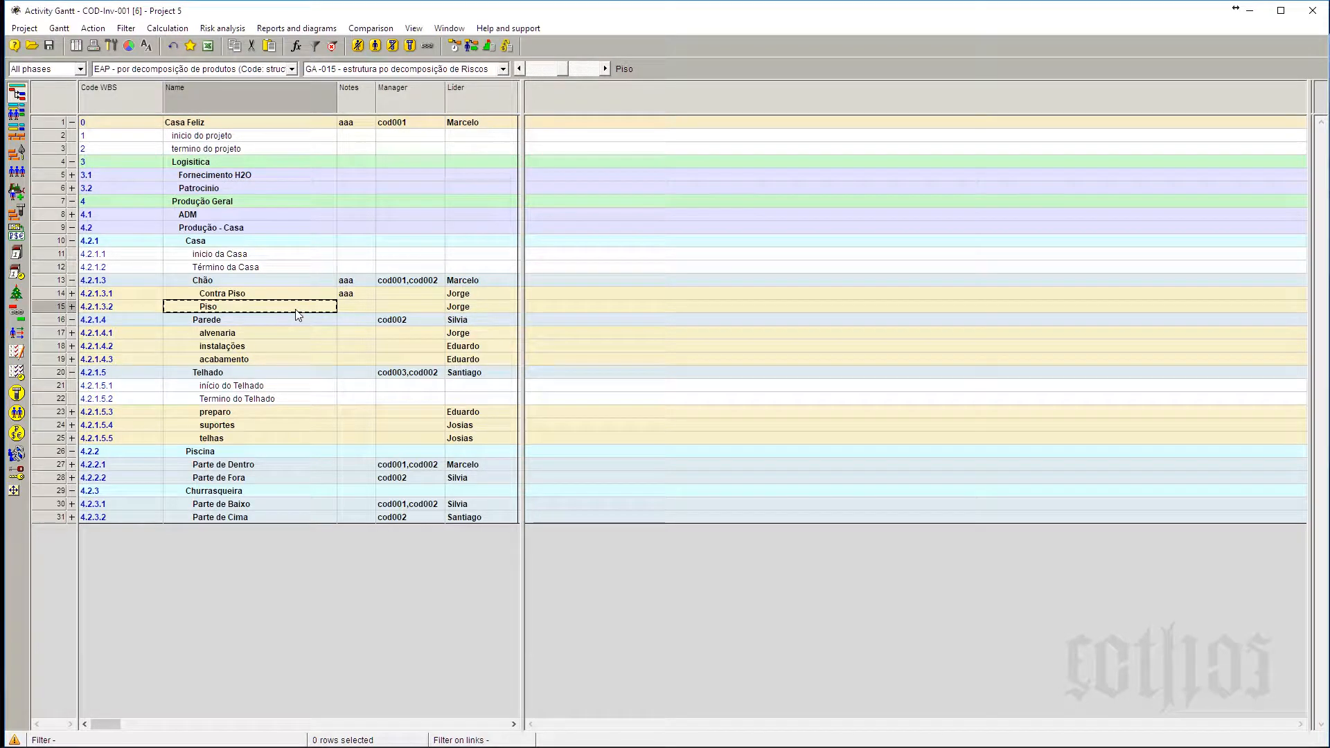
click(457, 294)
click(458, 309)
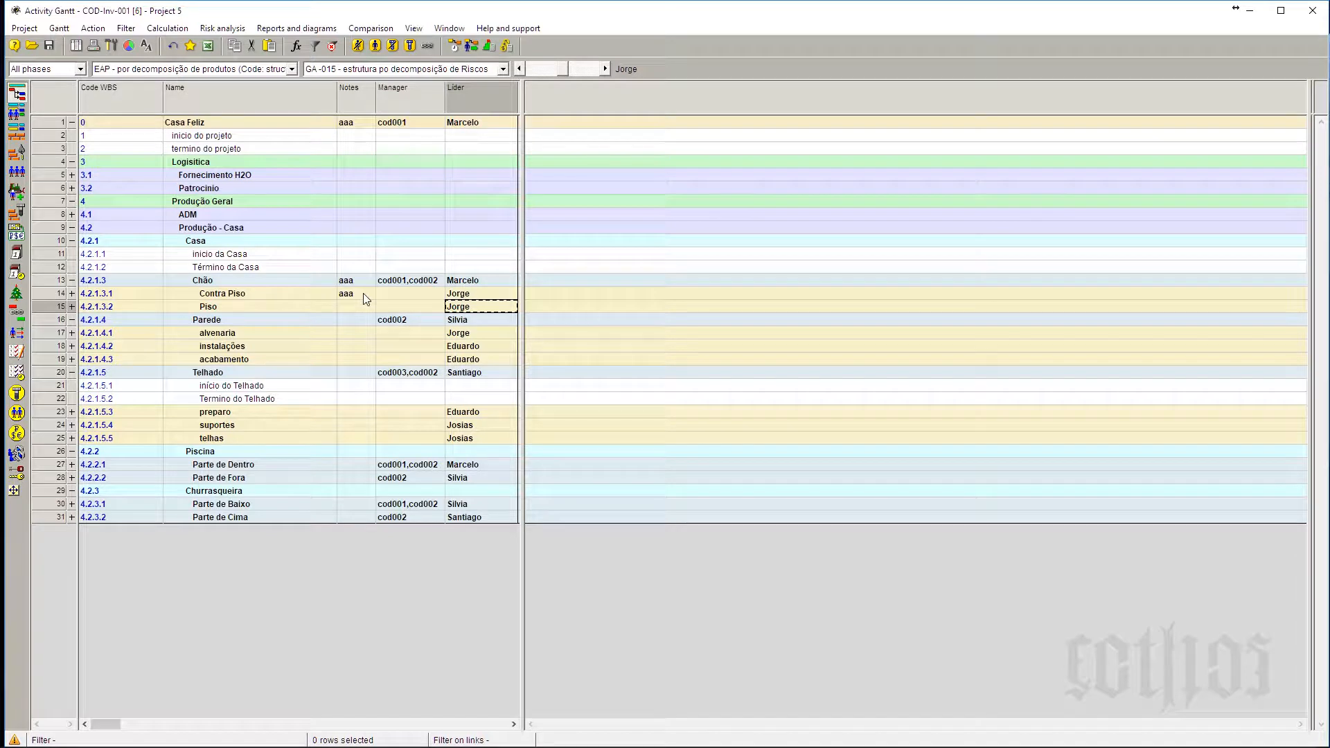
click(456, 280)
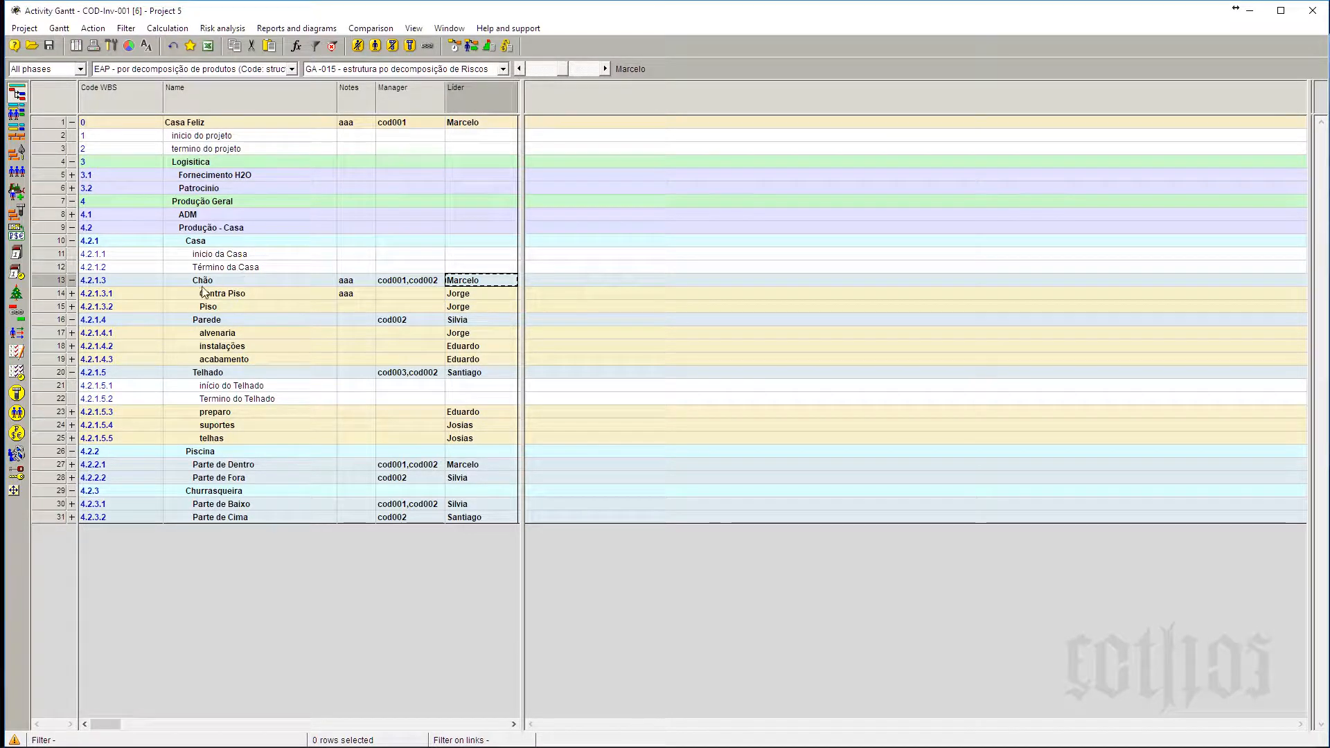
click(203, 284)
shift+click(488, 307)
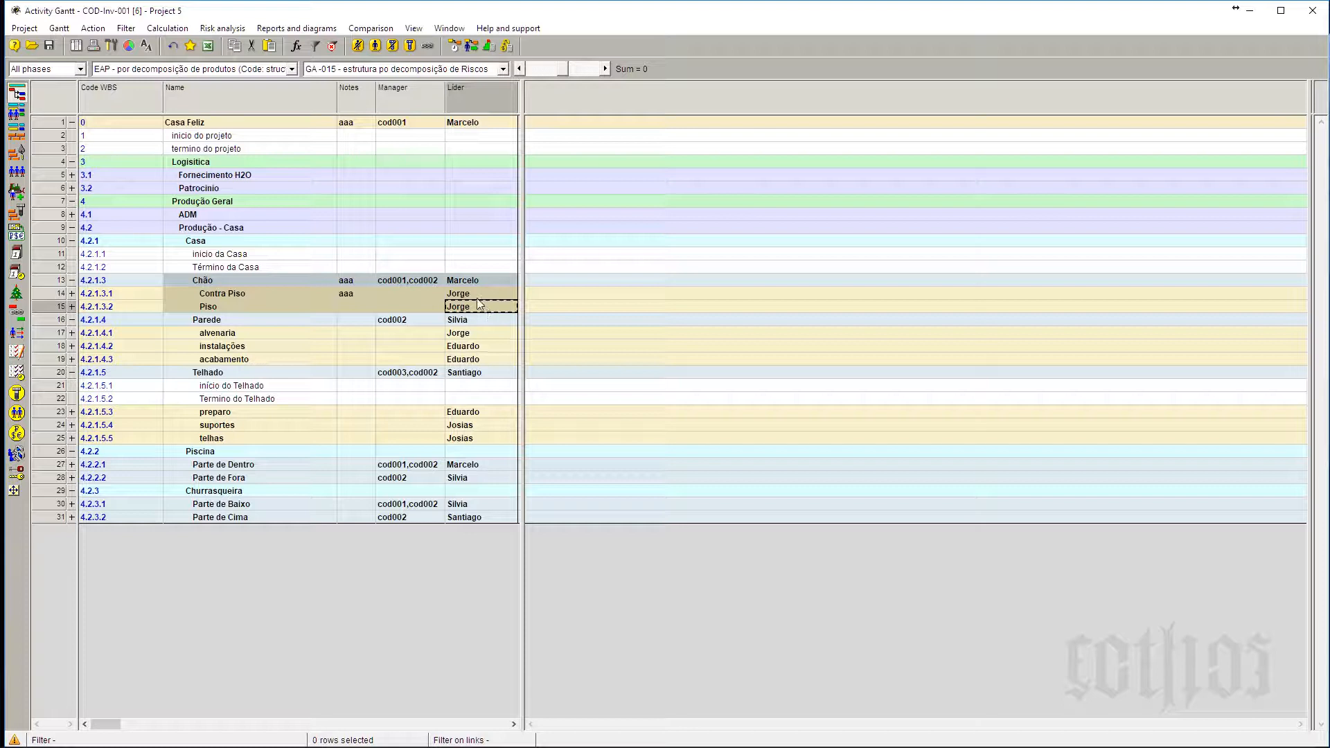
click(485, 310)
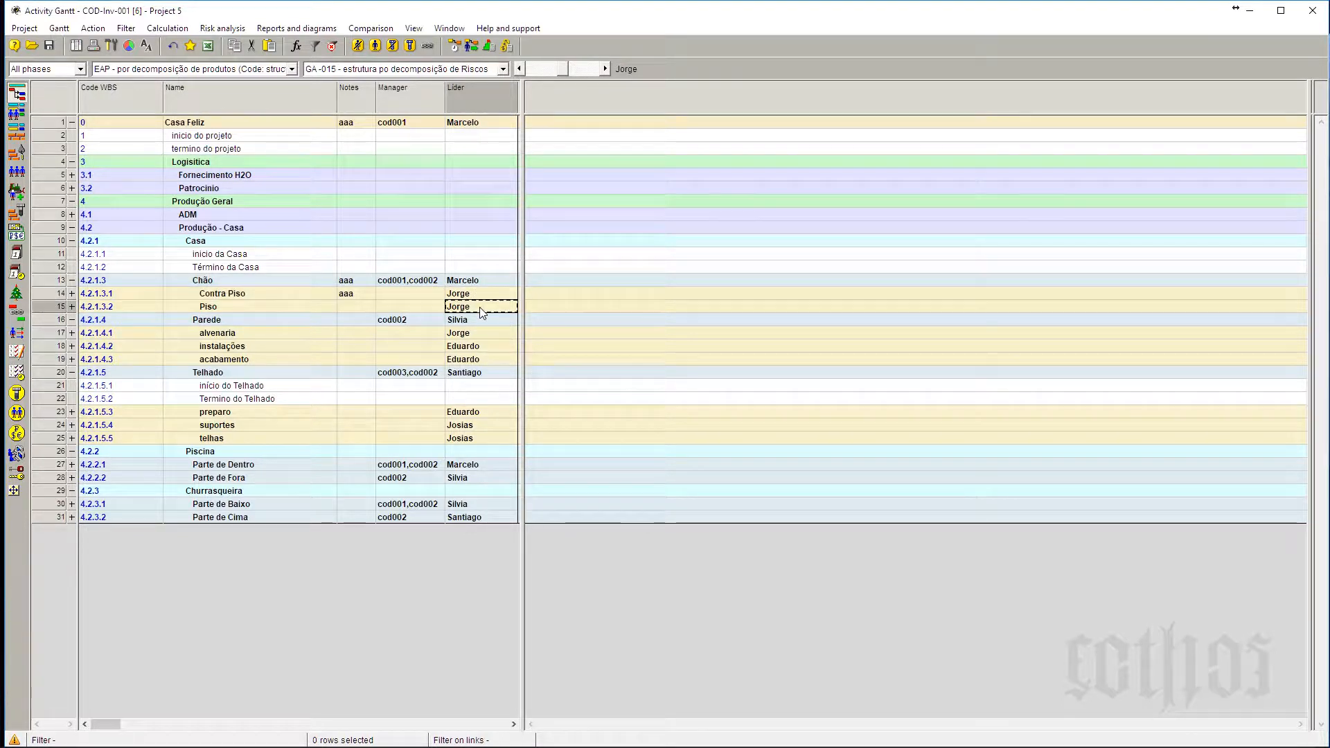
click(481, 282)
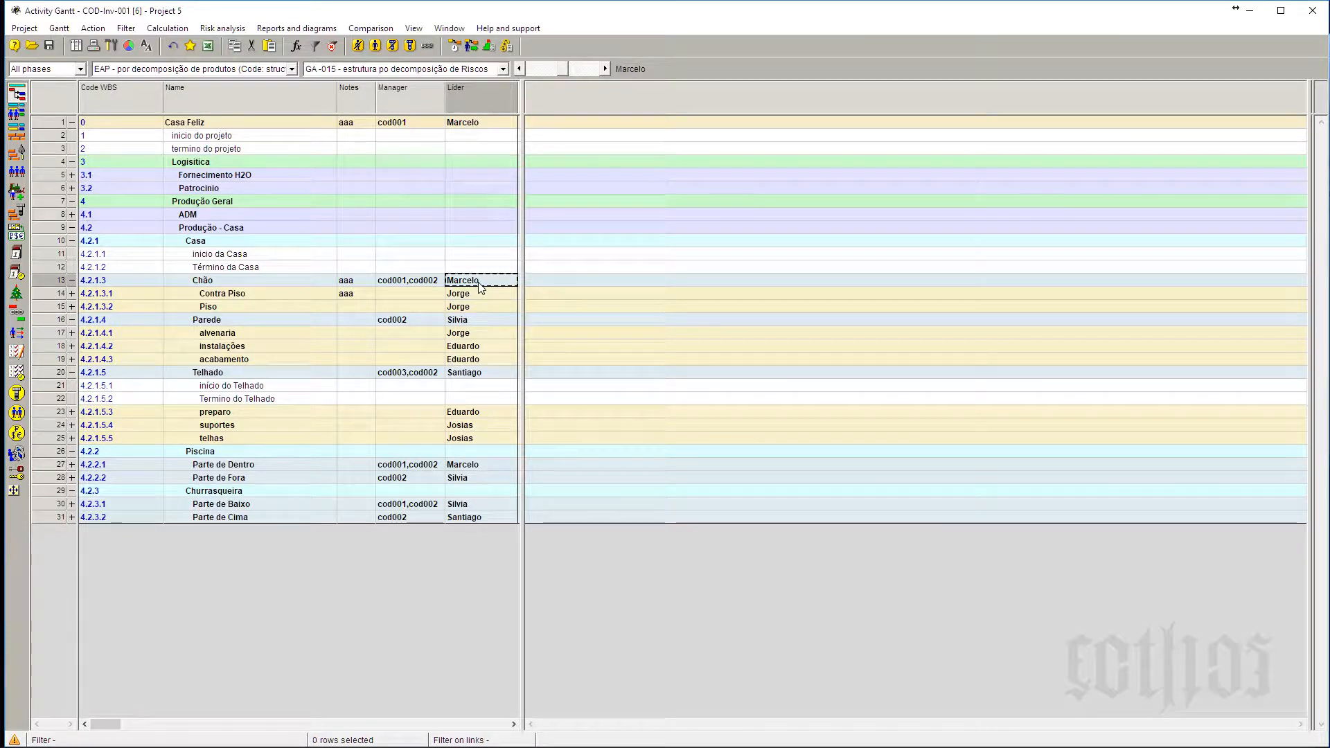
Highlight the Parede block from its name to the Líder value of acabamento.
click(284, 320)
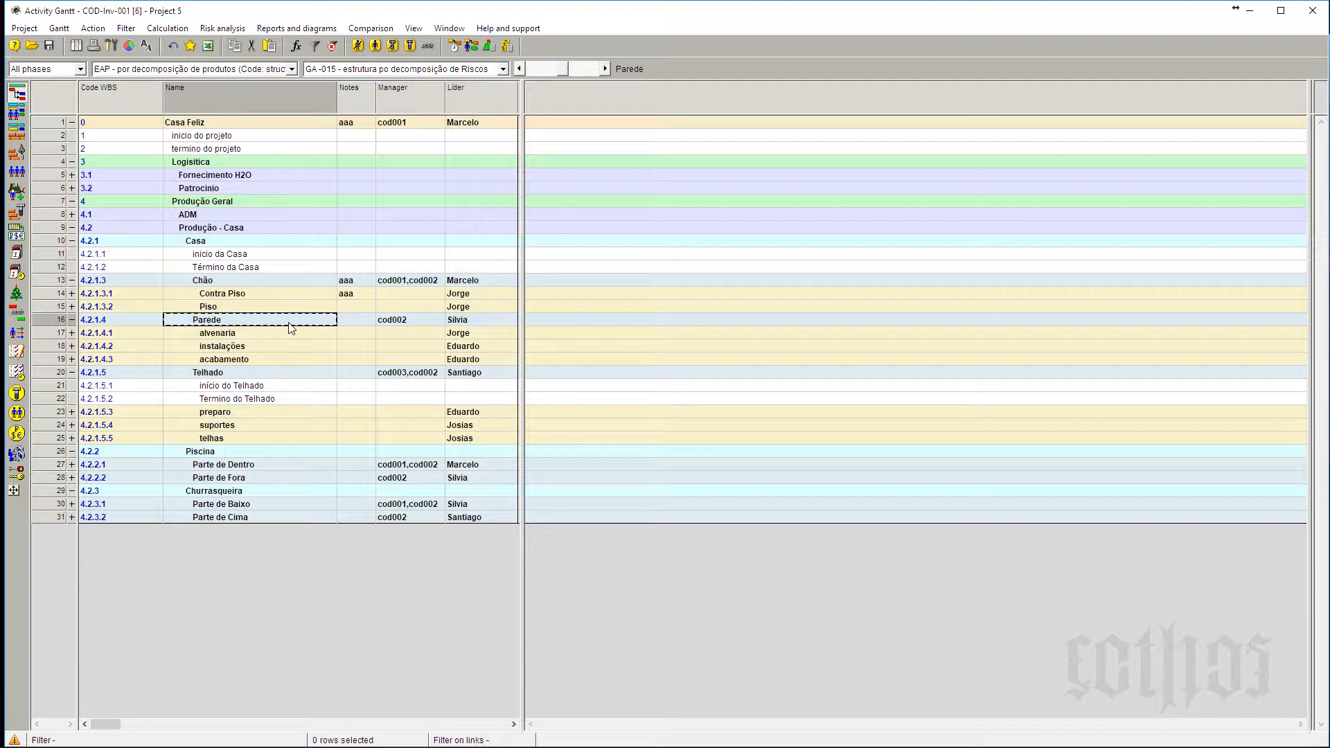
click(484, 320)
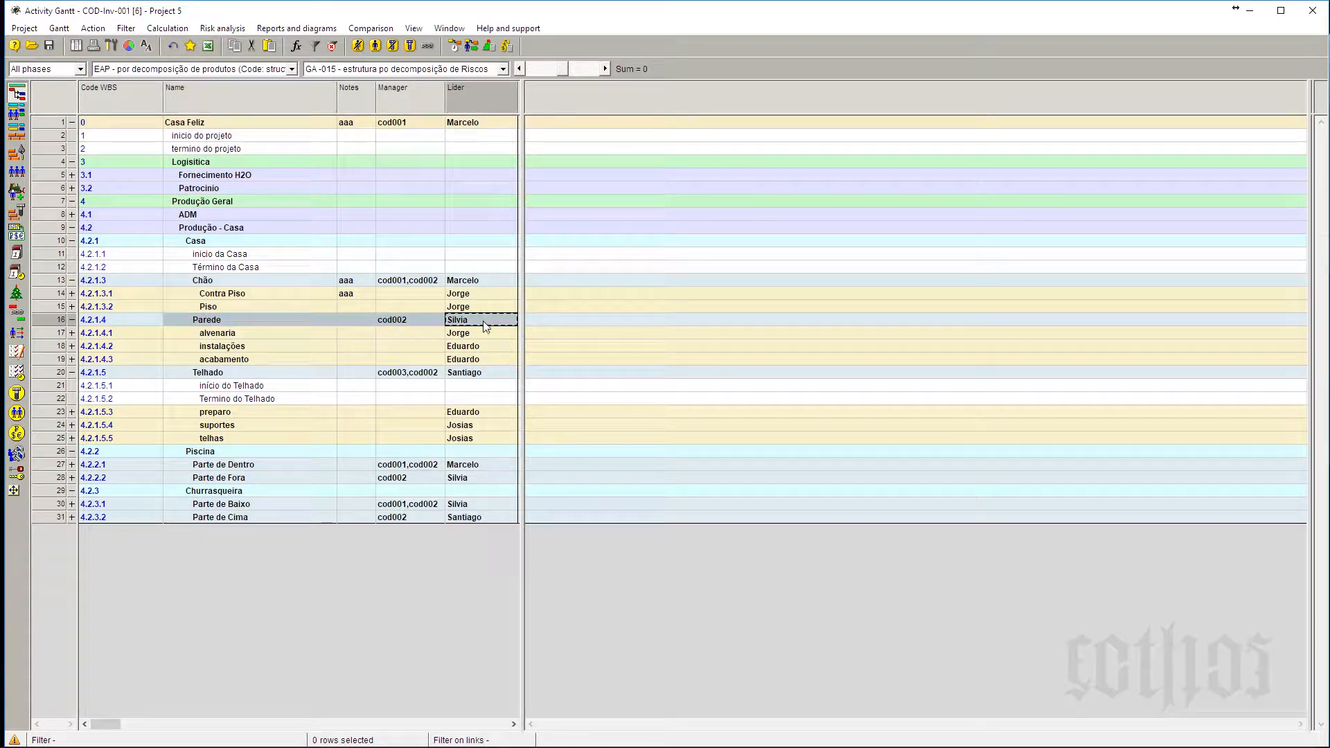
shift+click(487, 359)
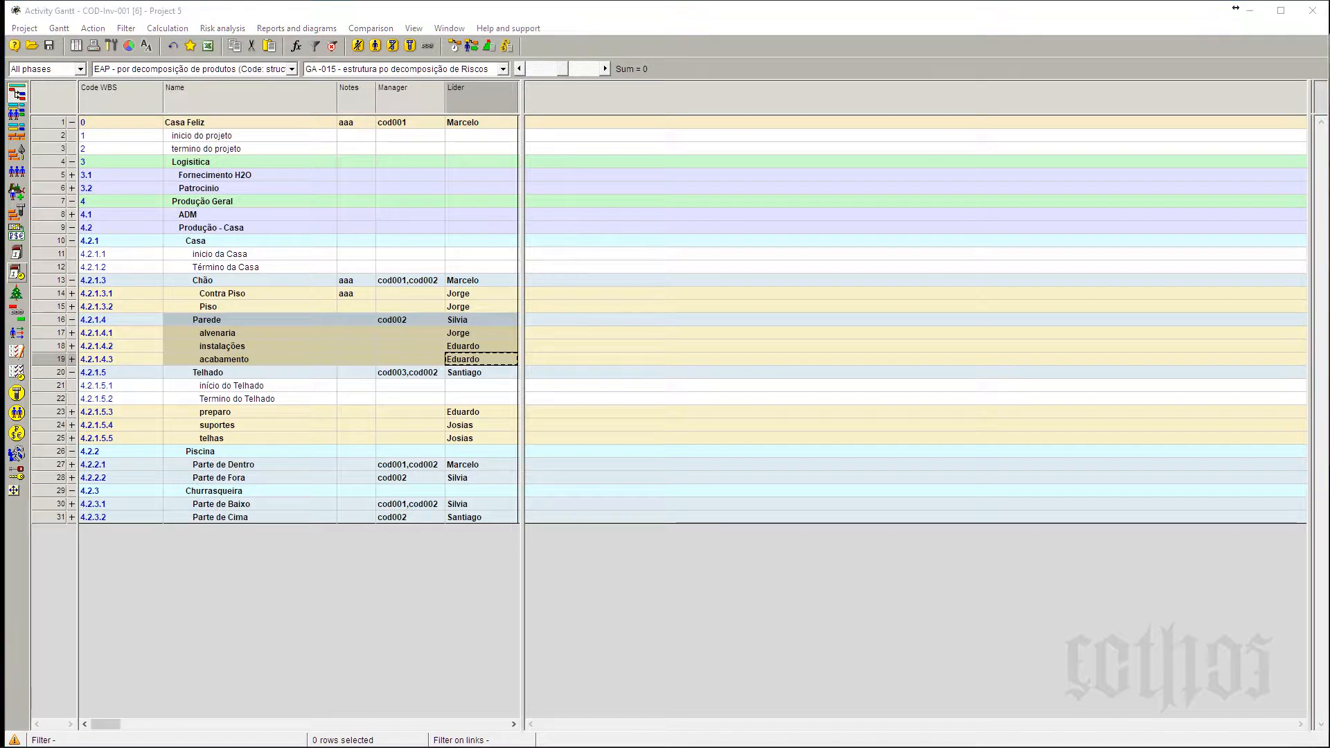
Bring up the Users window over the Gantt table and check the codes of the three equipe de operacao users.
drag(1, 148, 1019, 116)
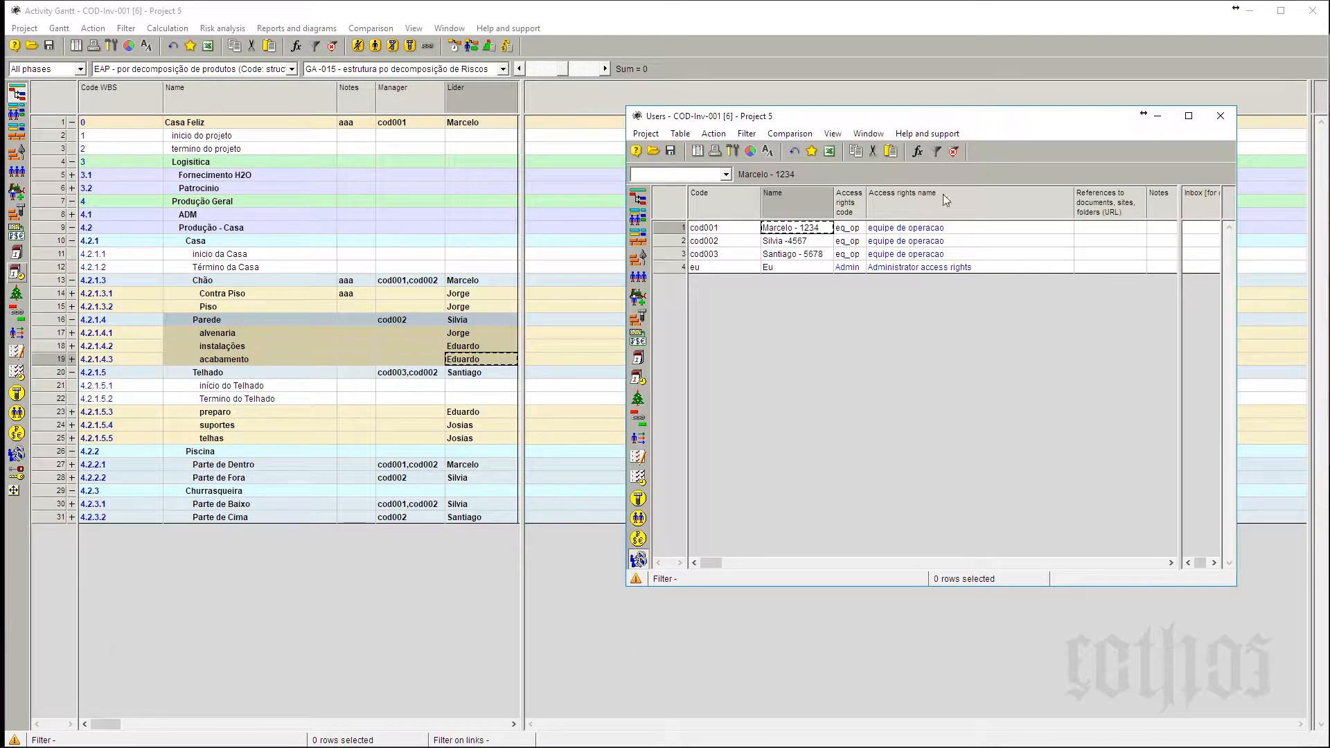
click(724, 229)
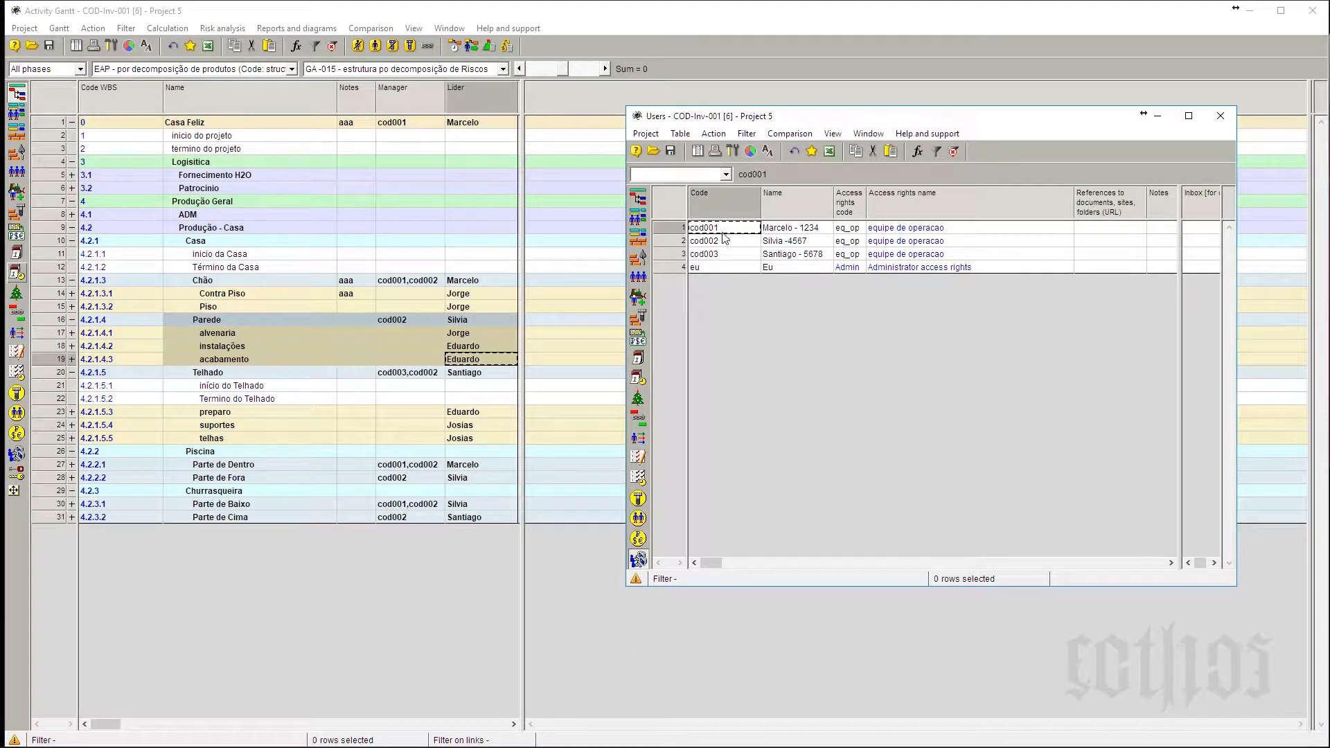
click(725, 242)
click(725, 255)
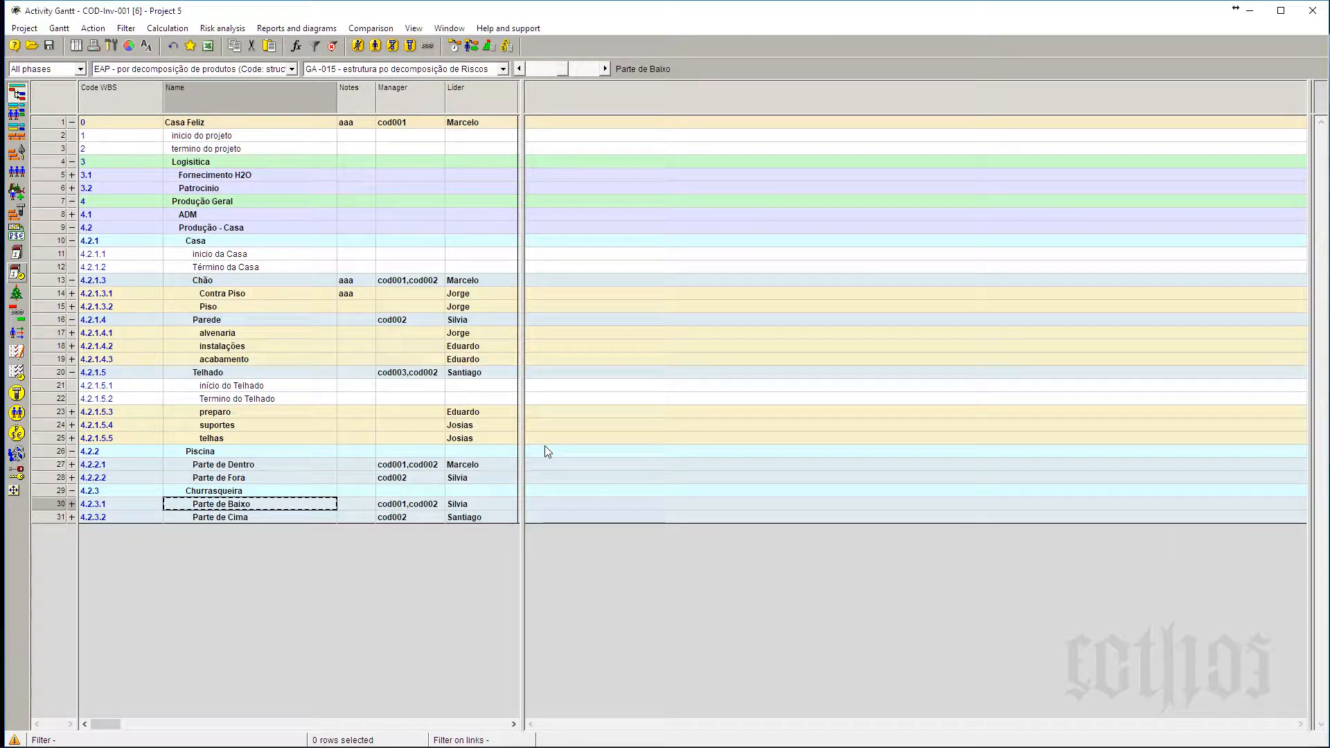
Check the Manager codes of Chão, Parede and Telhado, and point out the Parte de Fora and Parte de Baixo phases.
click(391, 323)
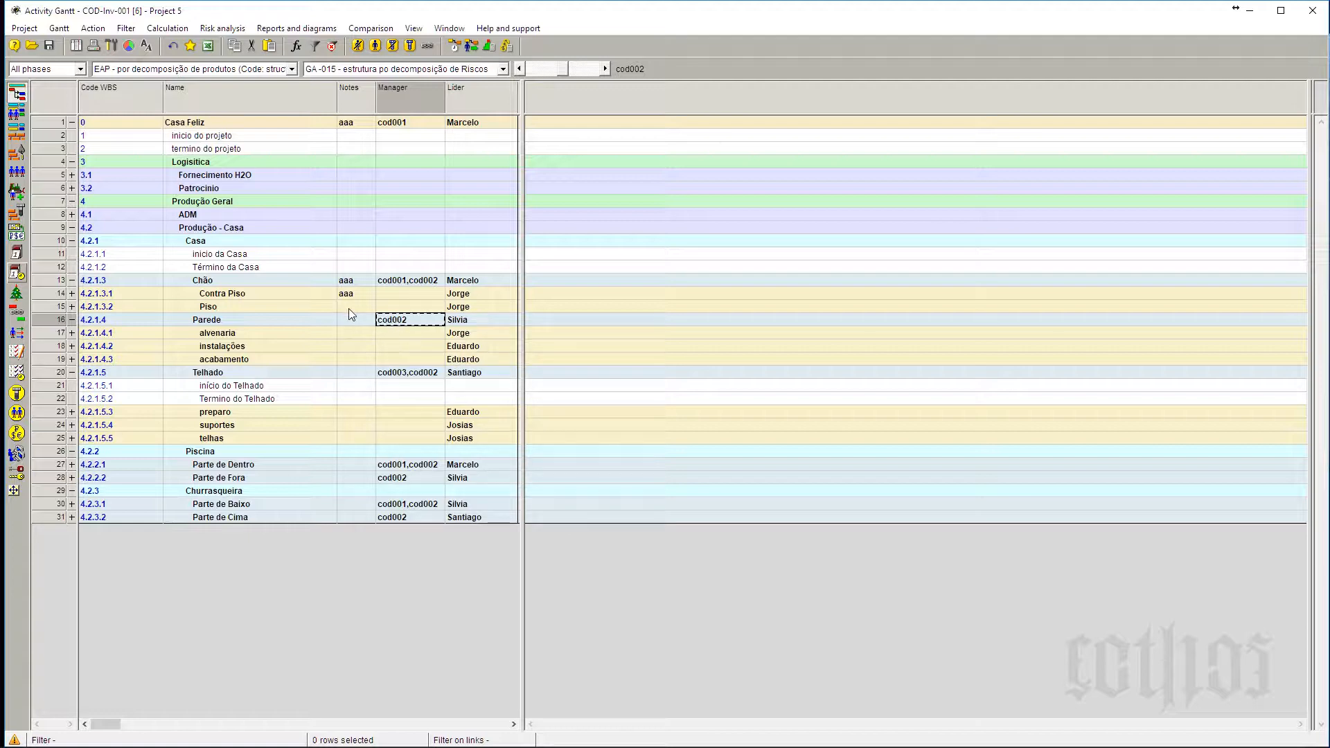
click(277, 482)
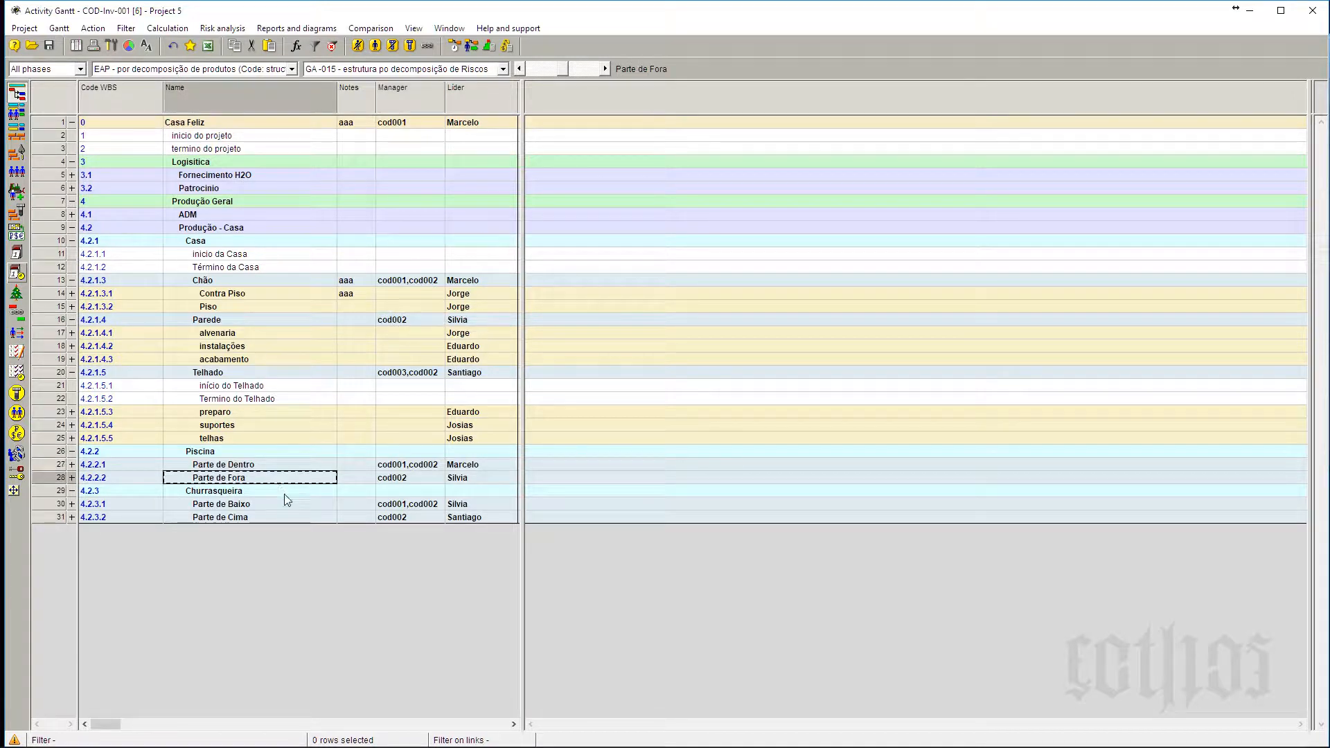
click(285, 504)
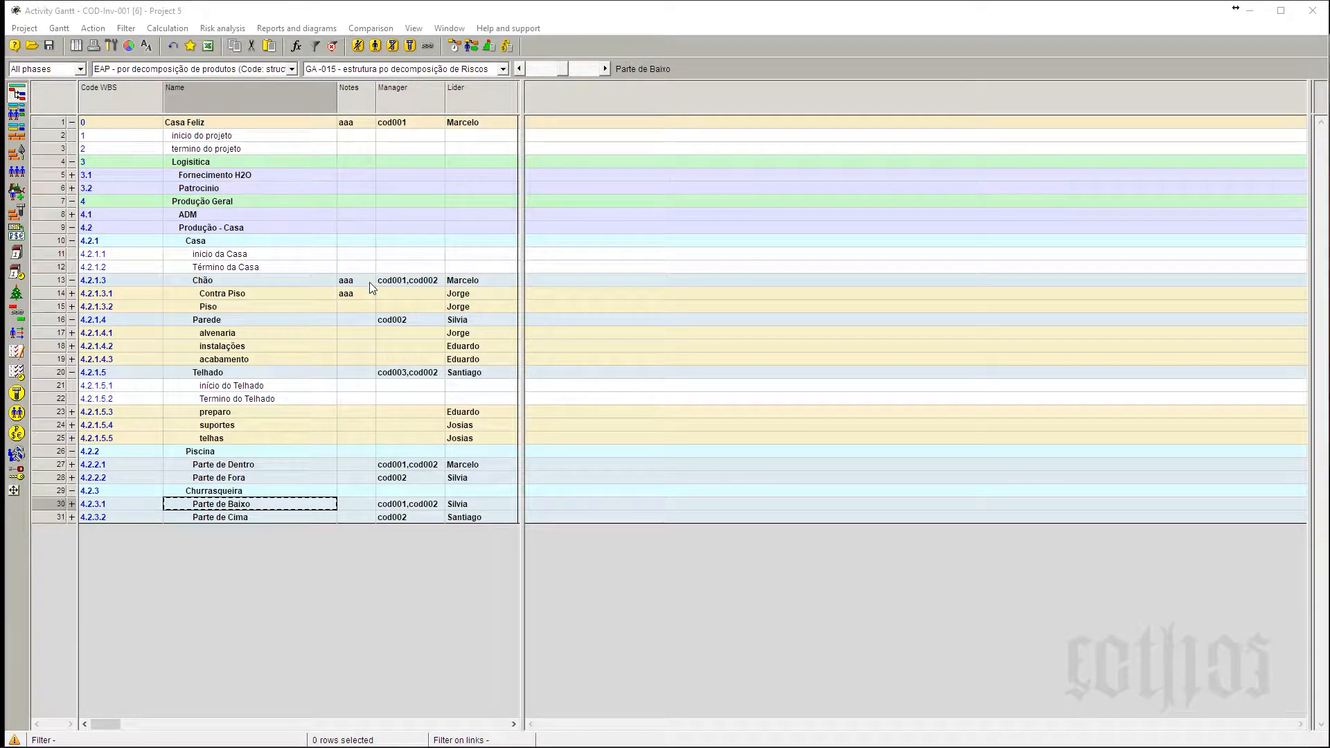
click(408, 284)
click(406, 322)
click(408, 375)
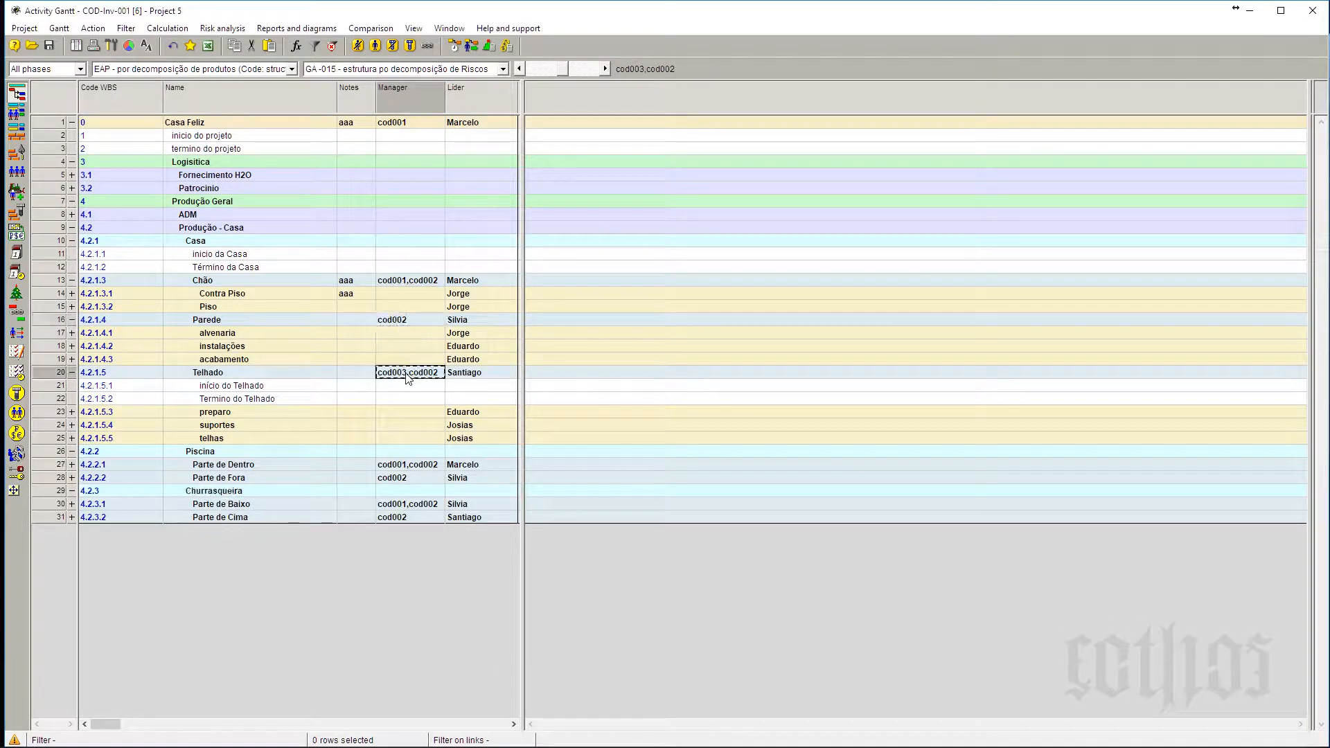
click(413, 283)
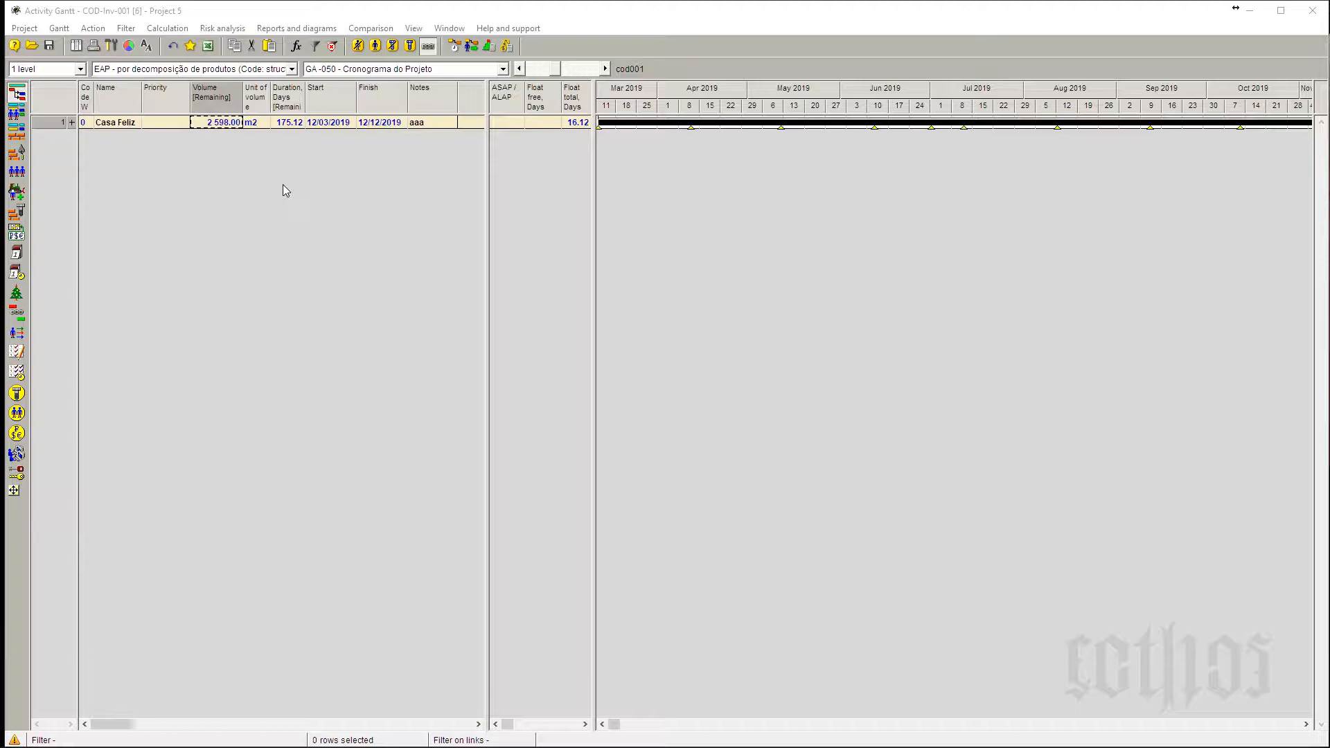
Expand Casa Feliz, Logisitica and Produção Geral in the GA-050 schedule and widen the Name column to fit the phase names.
click(71, 123)
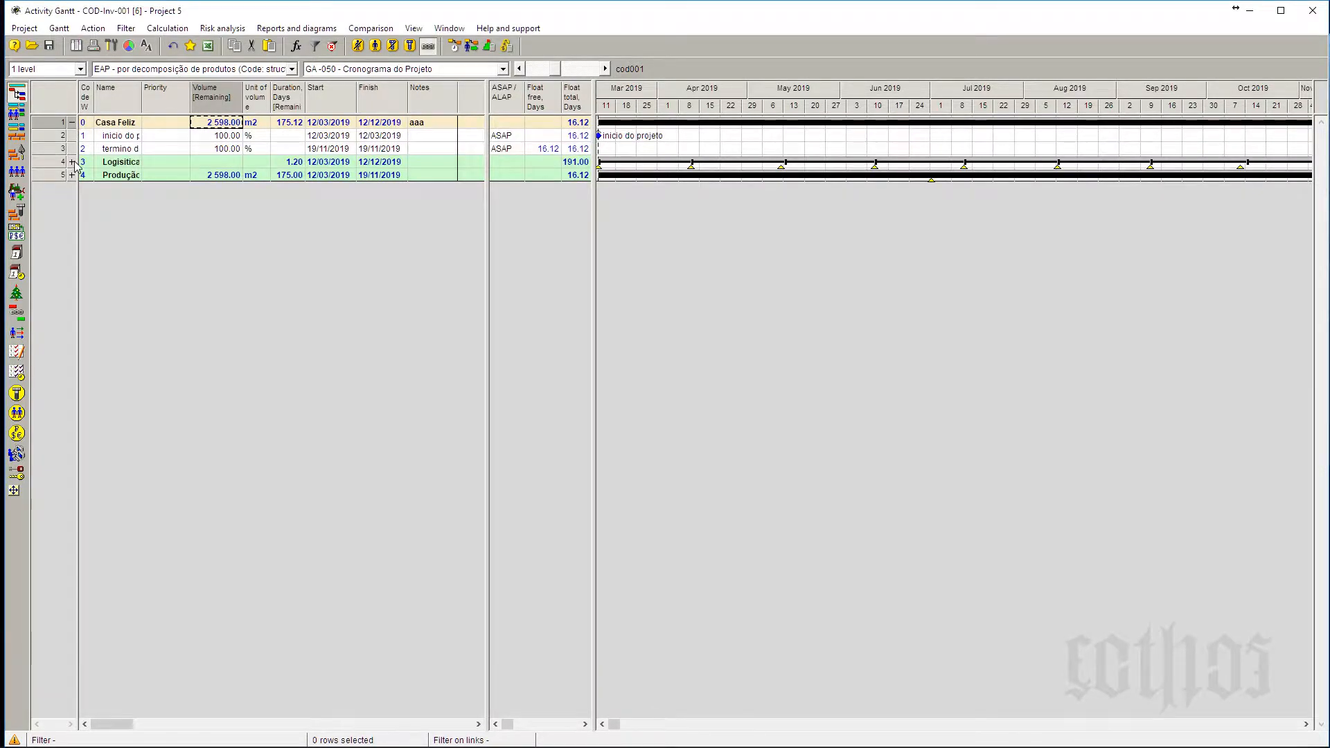
click(72, 161)
click(72, 201)
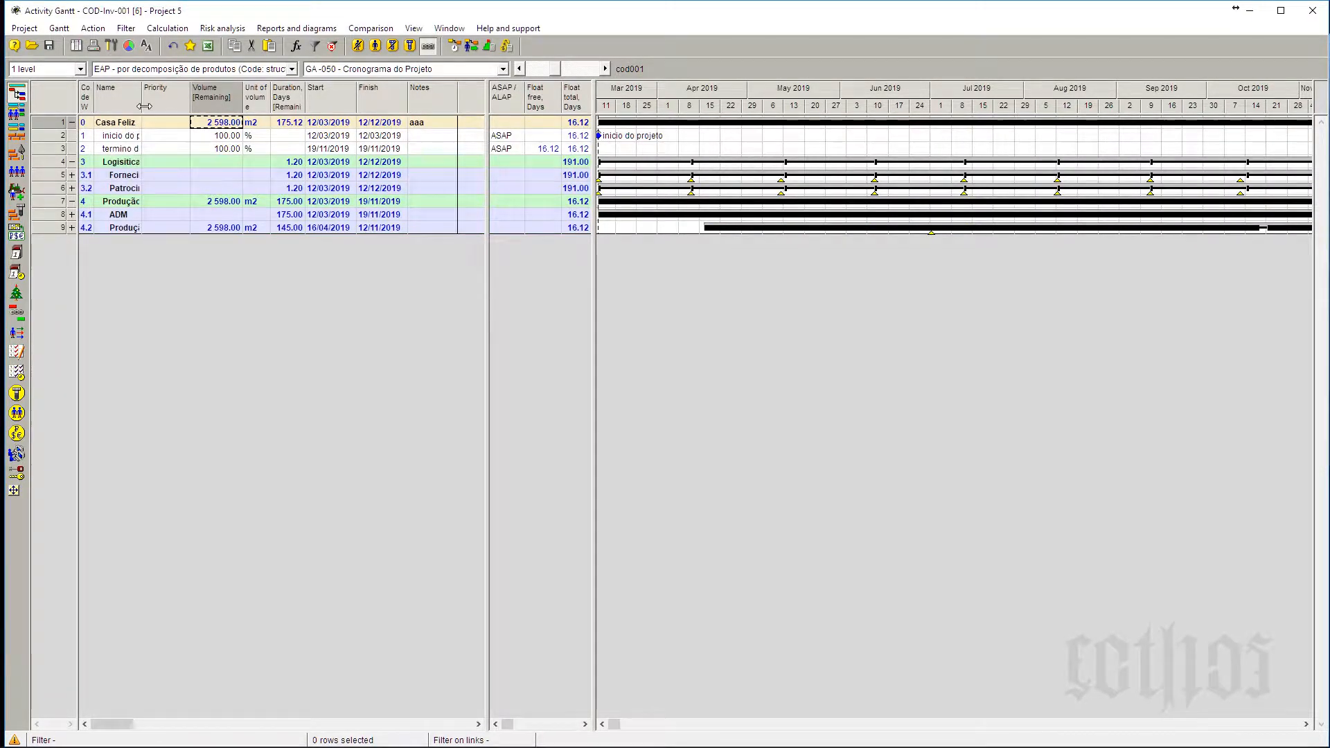
drag(144, 106, 191, 106)
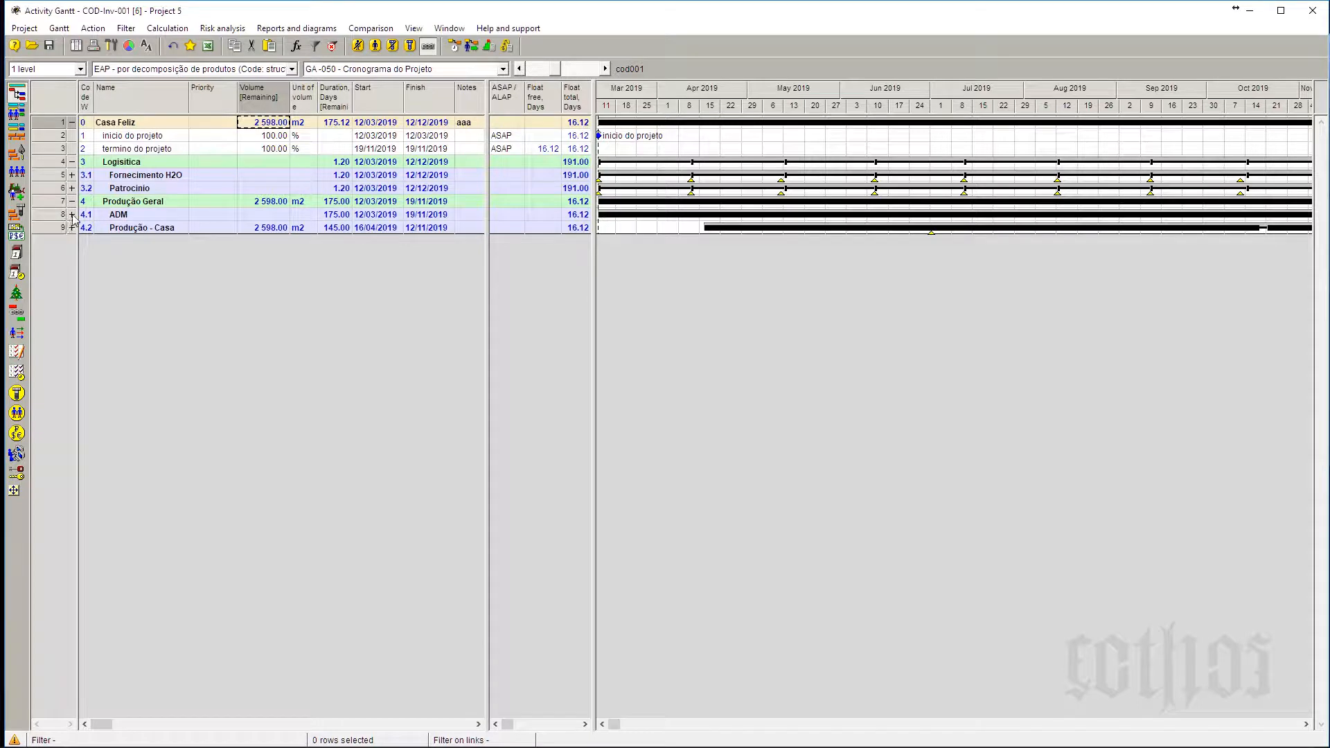
Expand ADM, Produção - Casa, Churrasqueira, Piscina, Casa and Chão in the project schedule.
click(72, 215)
click(72, 293)
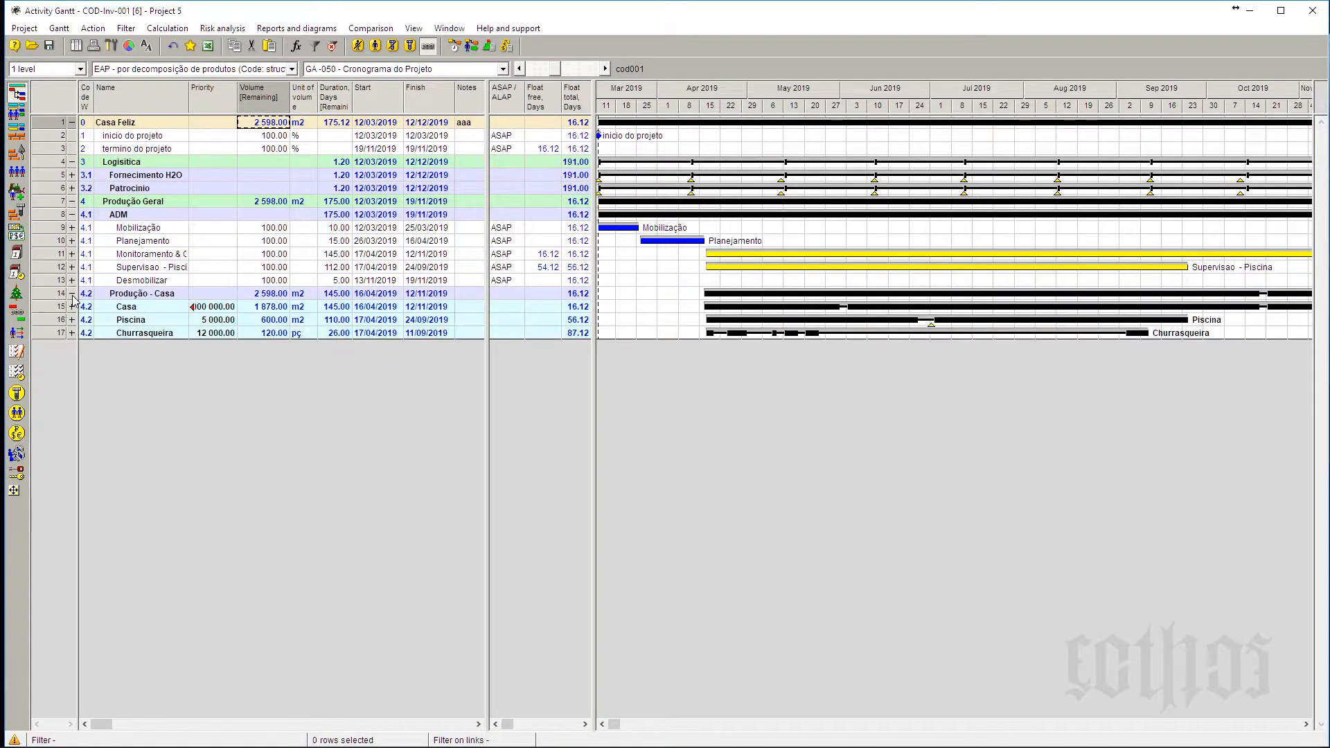
click(72, 332)
click(72, 319)
click(72, 306)
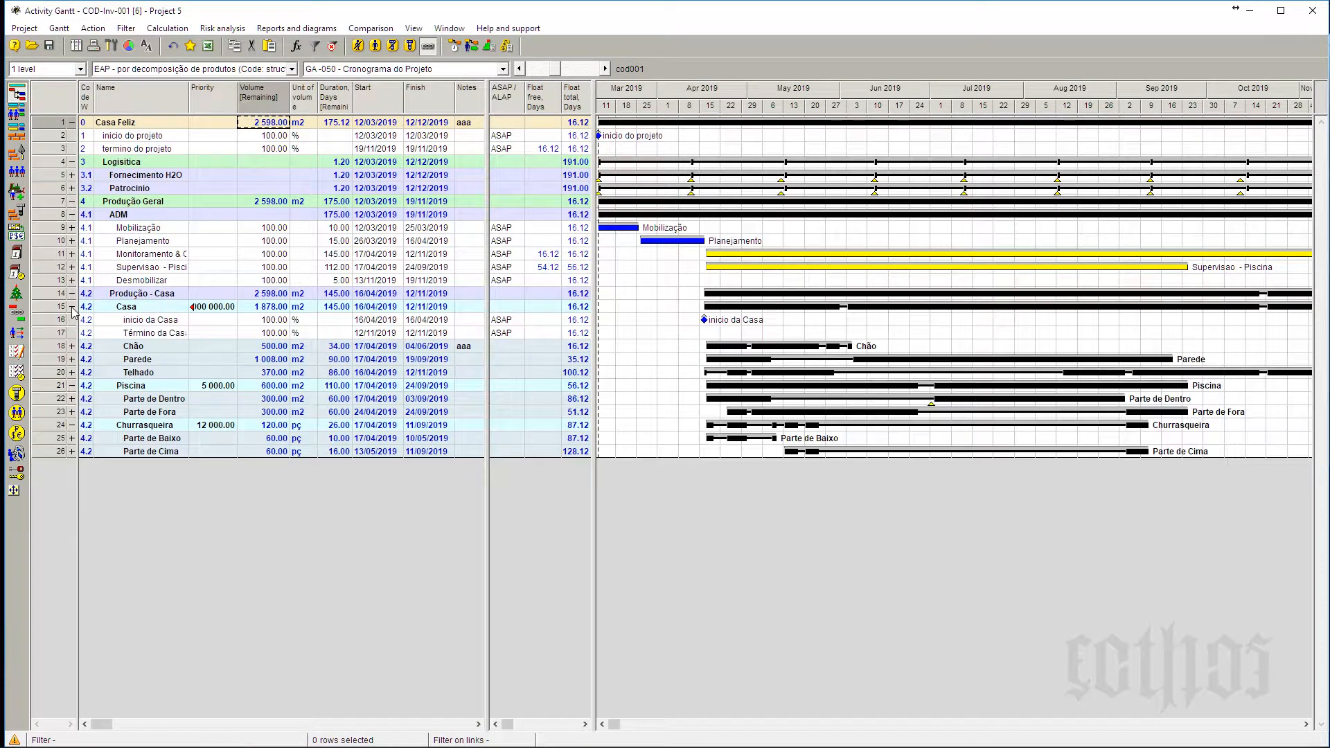
click(72, 346)
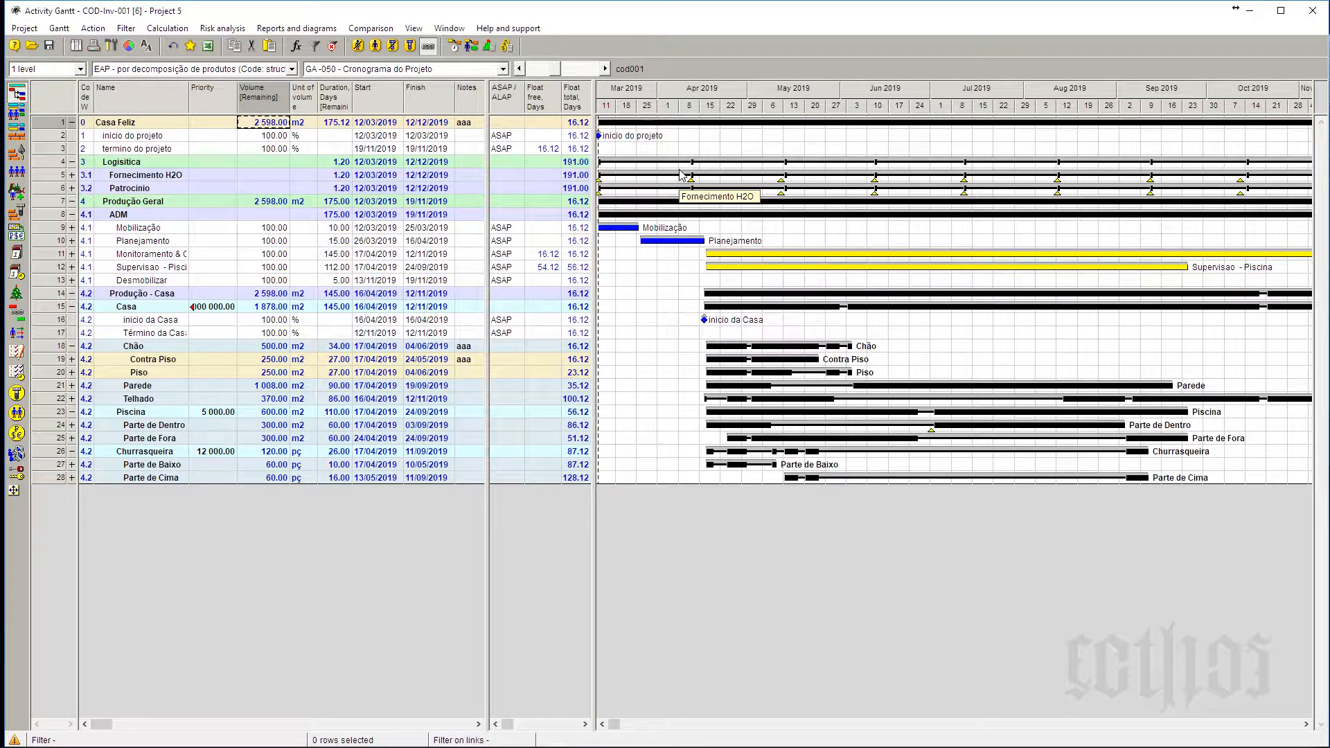
Show the schedule at the Activities level and look through the activities down to Churrasqueira.
click(79, 69)
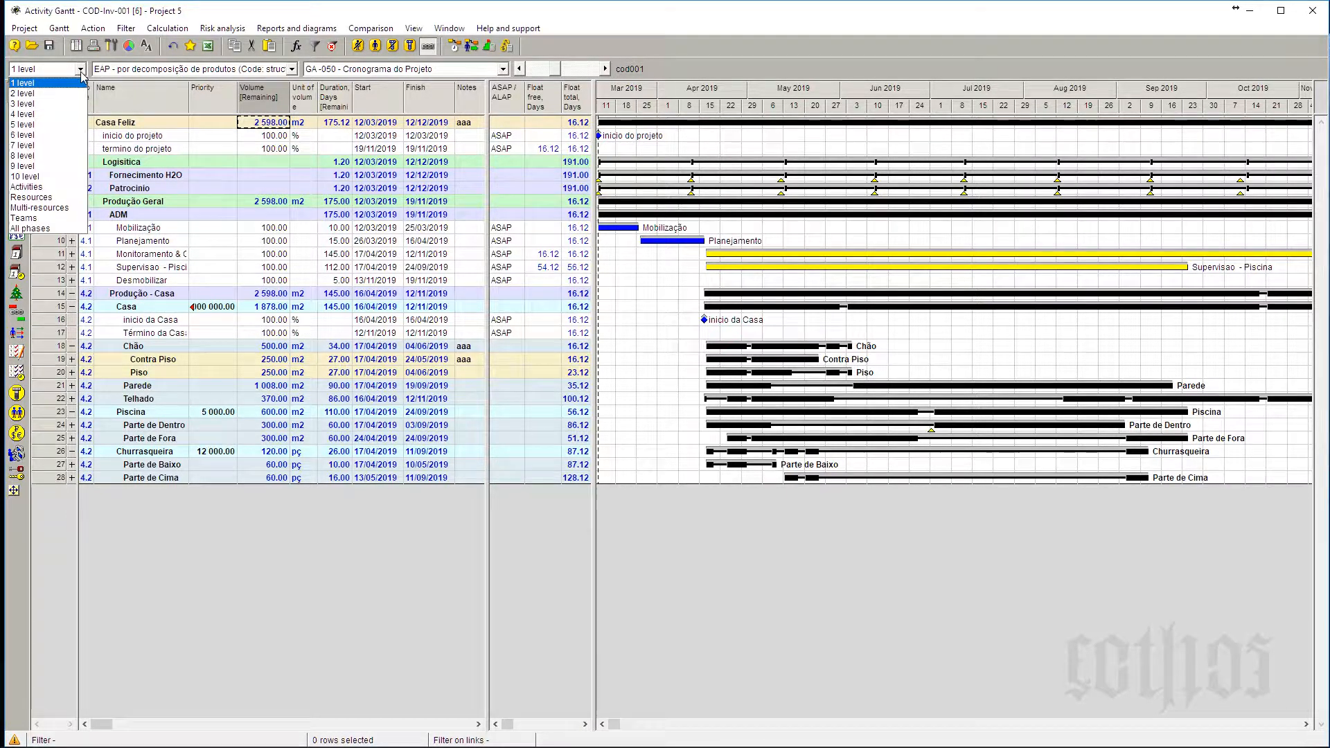
click(64, 187)
scroll(885, 251, down, 18)
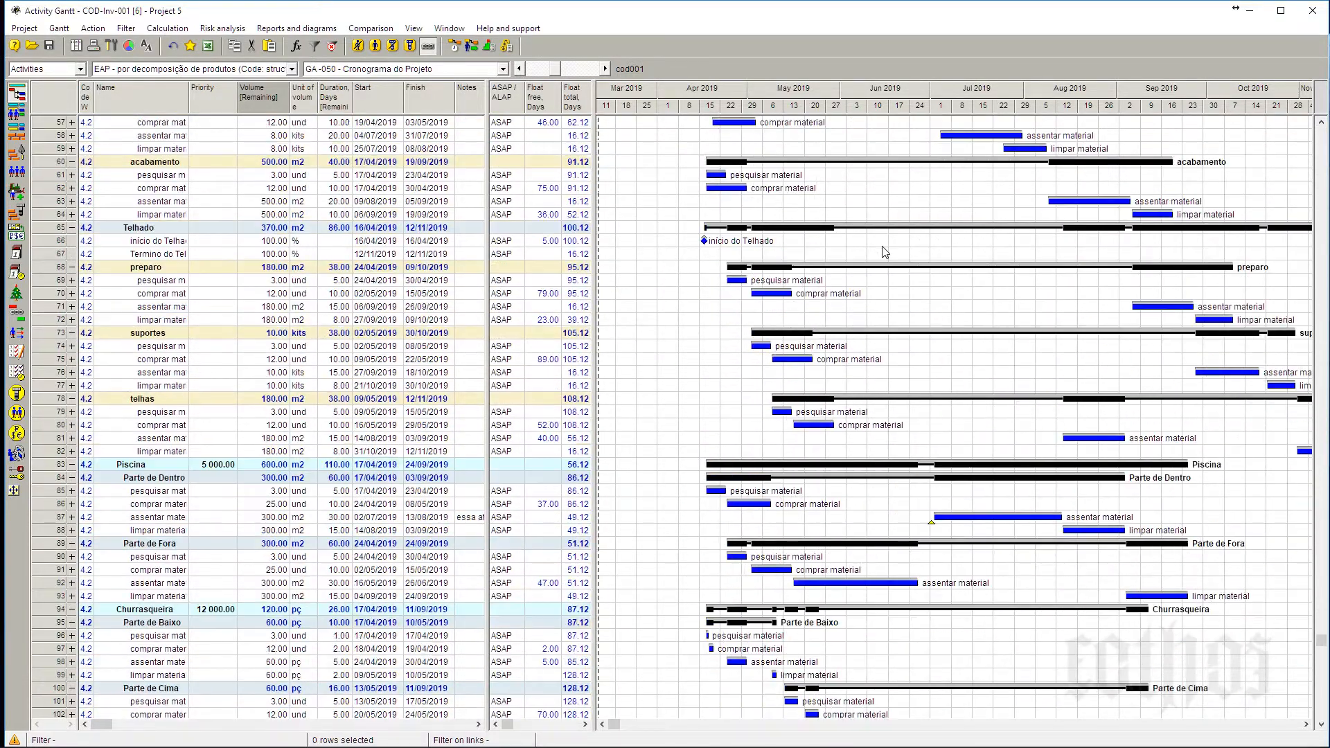
scroll(885, 251, up, 18)
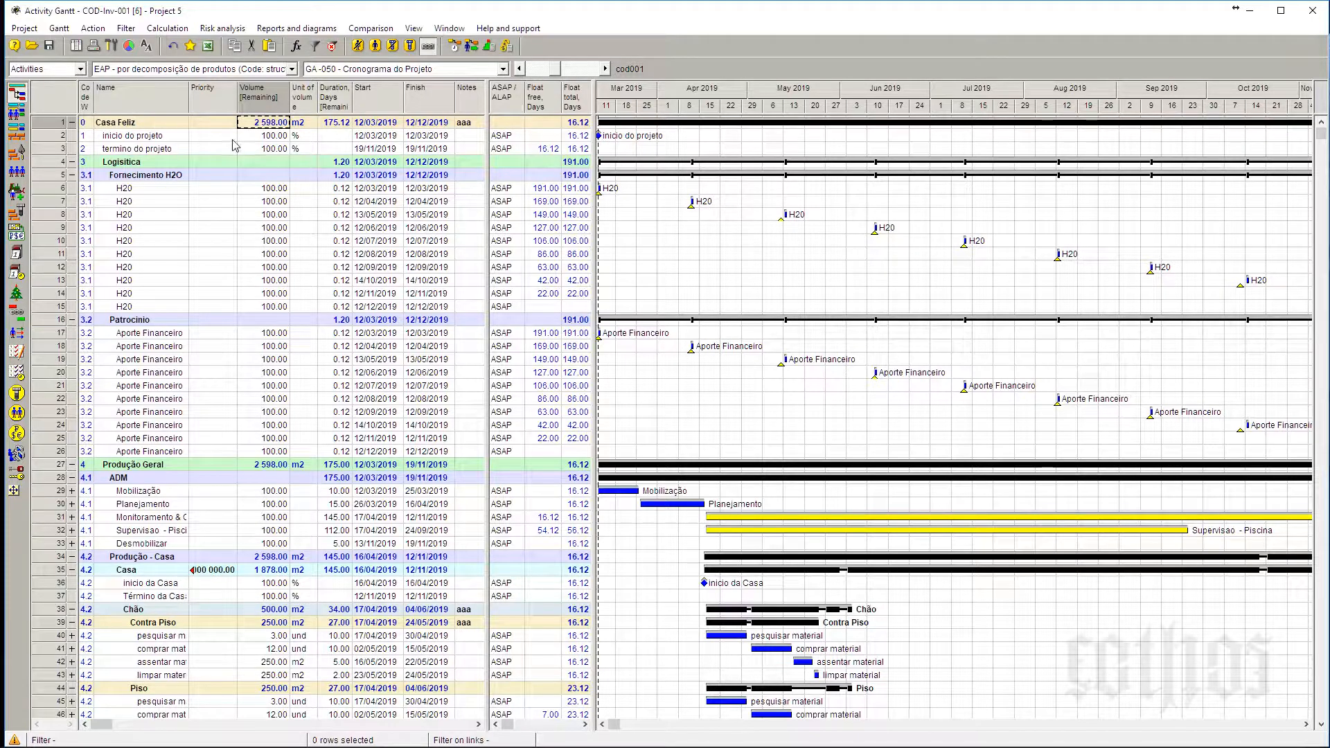
Try adding all selected project phases to the actual data input table with a 15-day period, and dismiss the dialog without applying it.
right_click(59, 126)
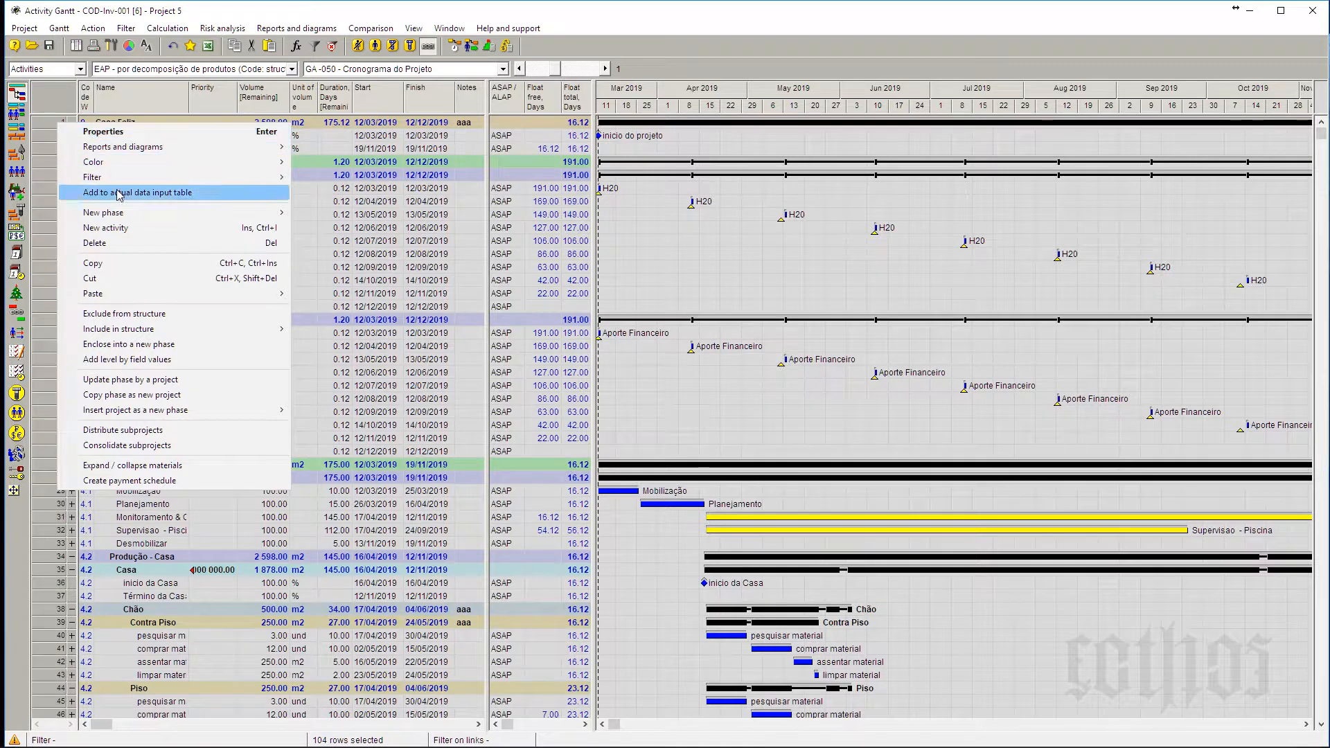
click(179, 196)
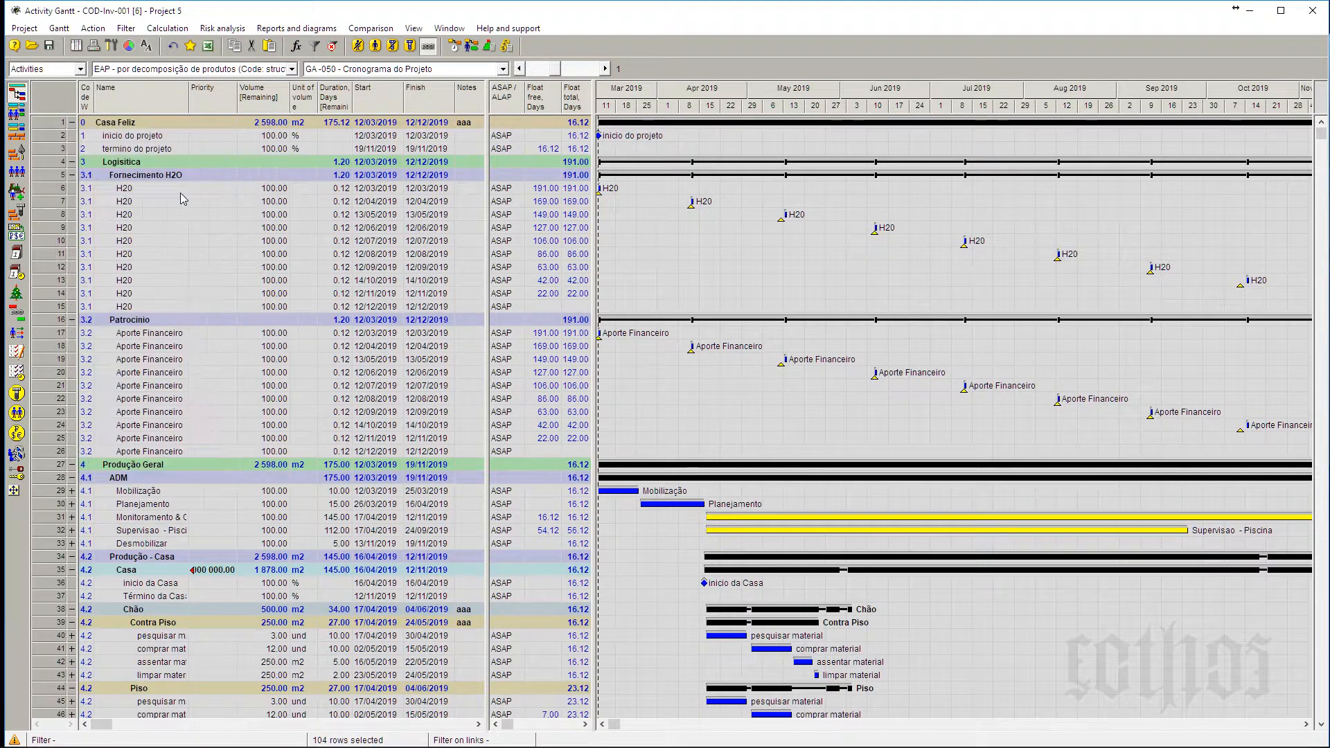
drag(5, 199, 558, 147)
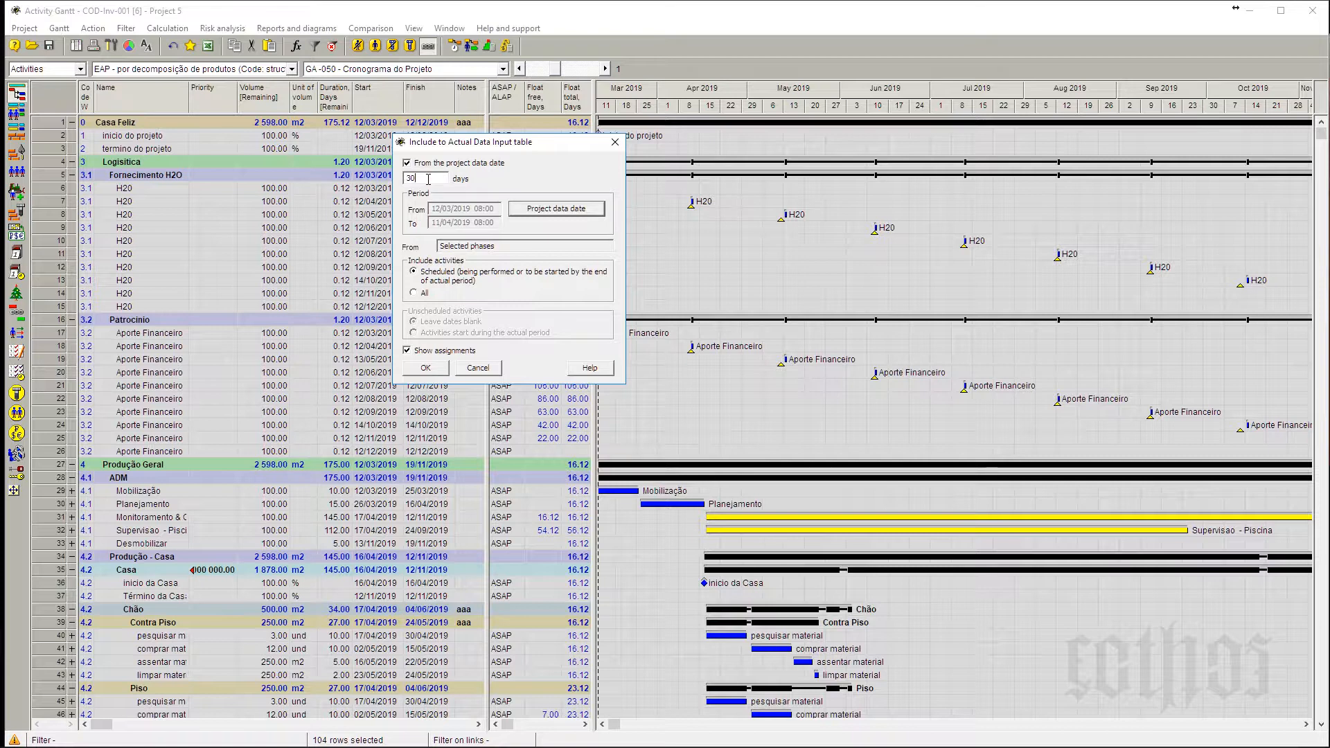
drag(428, 179, 350, 186)
text(15)
click(614, 144)
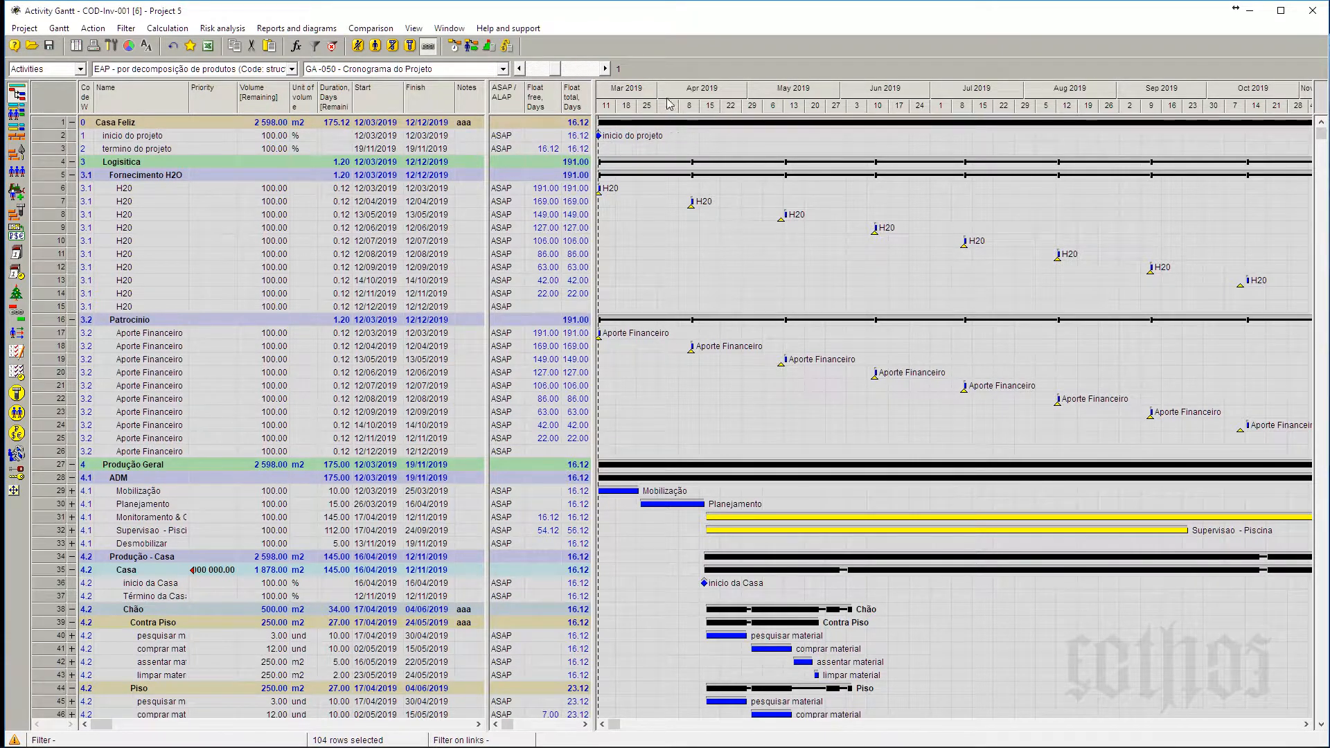
Stretch the Gantt timescale to individual days and look through the schedule's activities down to Churrasqueira.
click(149, 123)
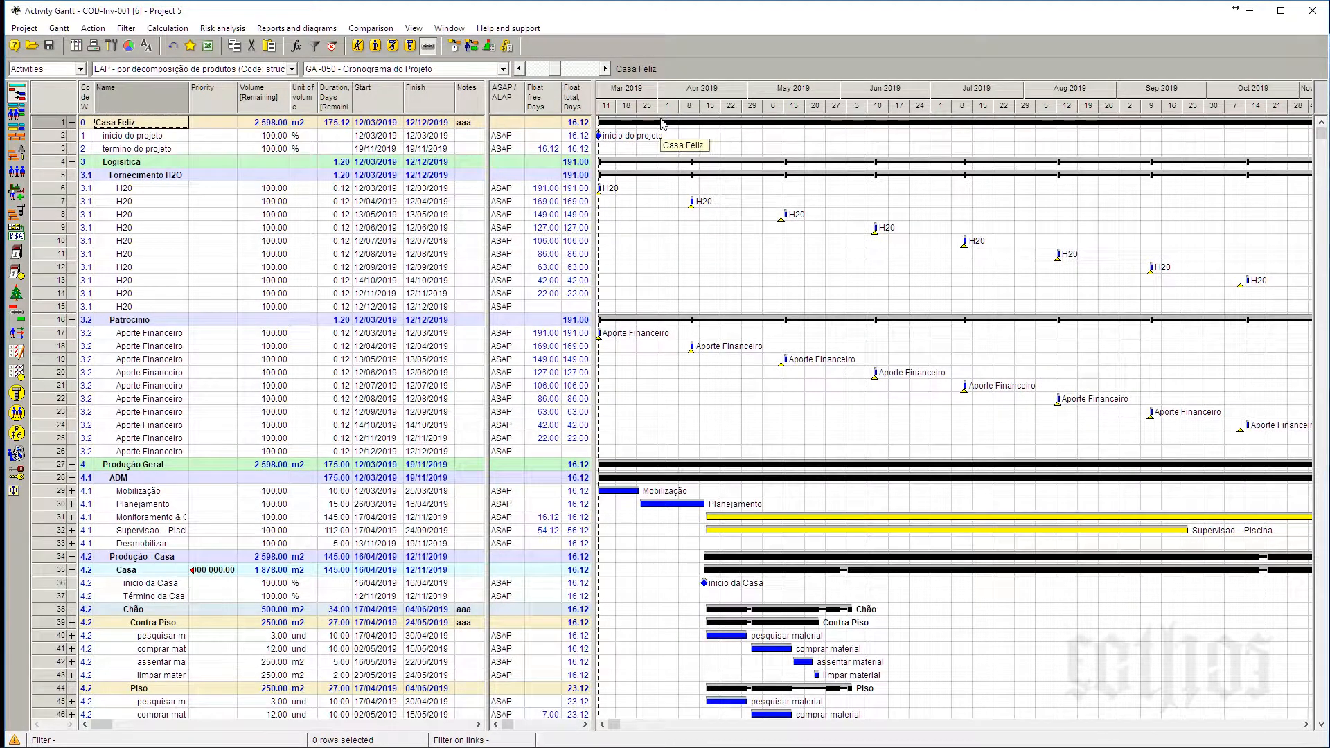
click(607, 70)
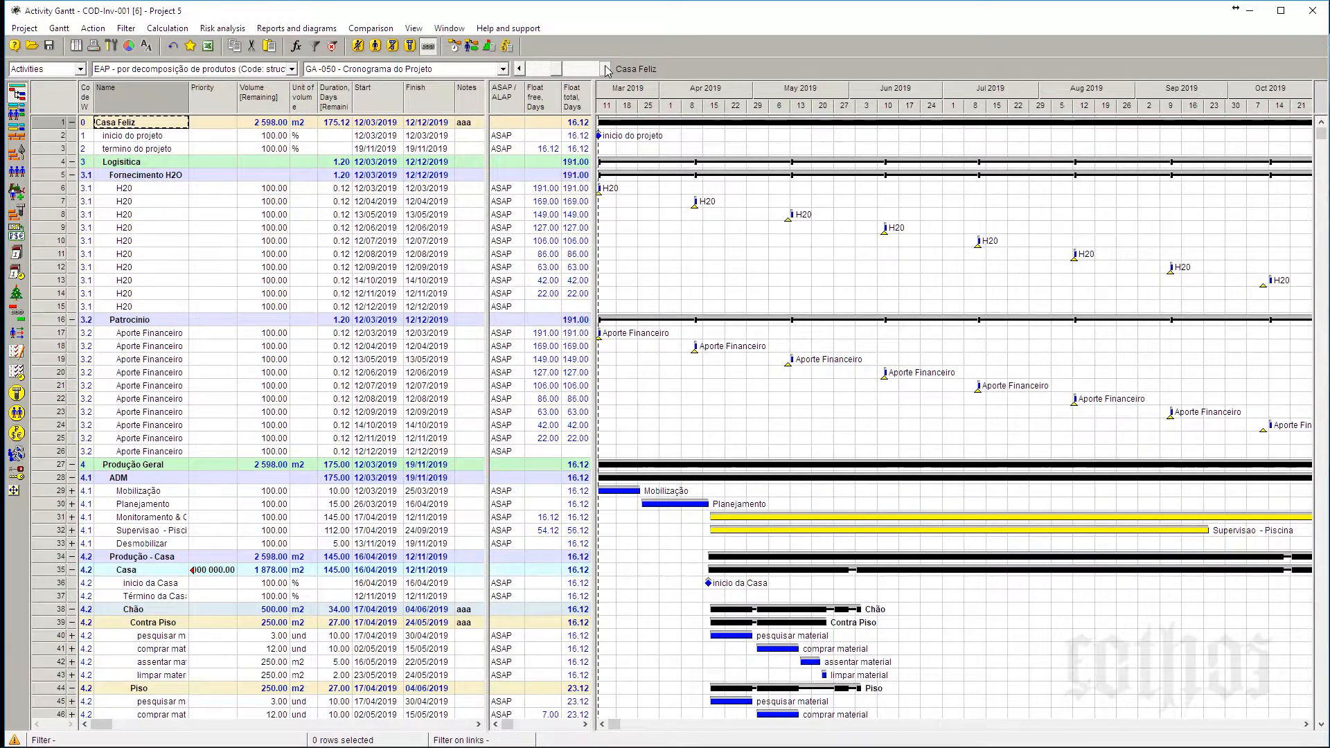
click(607, 70)
click(607, 70)
click(606, 70)
click(607, 70)
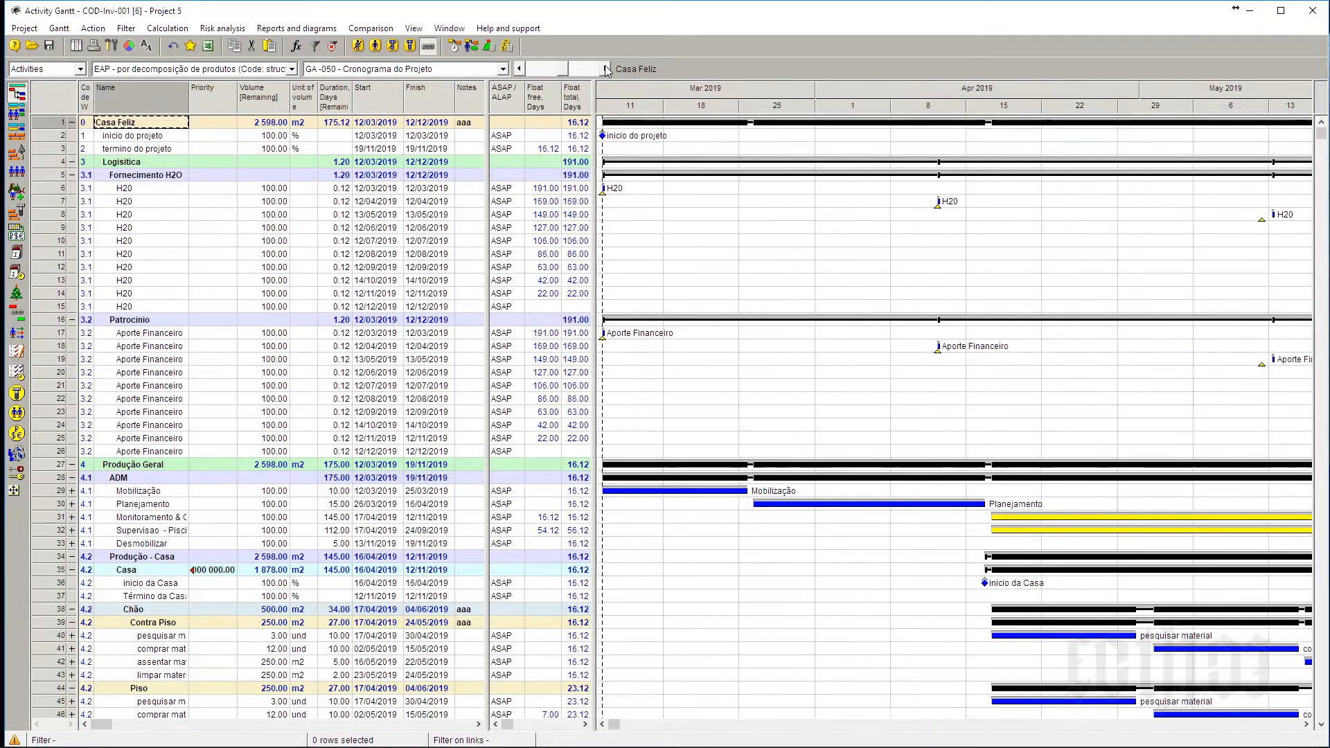
click(607, 70)
click(607, 70)
click(607, 70)
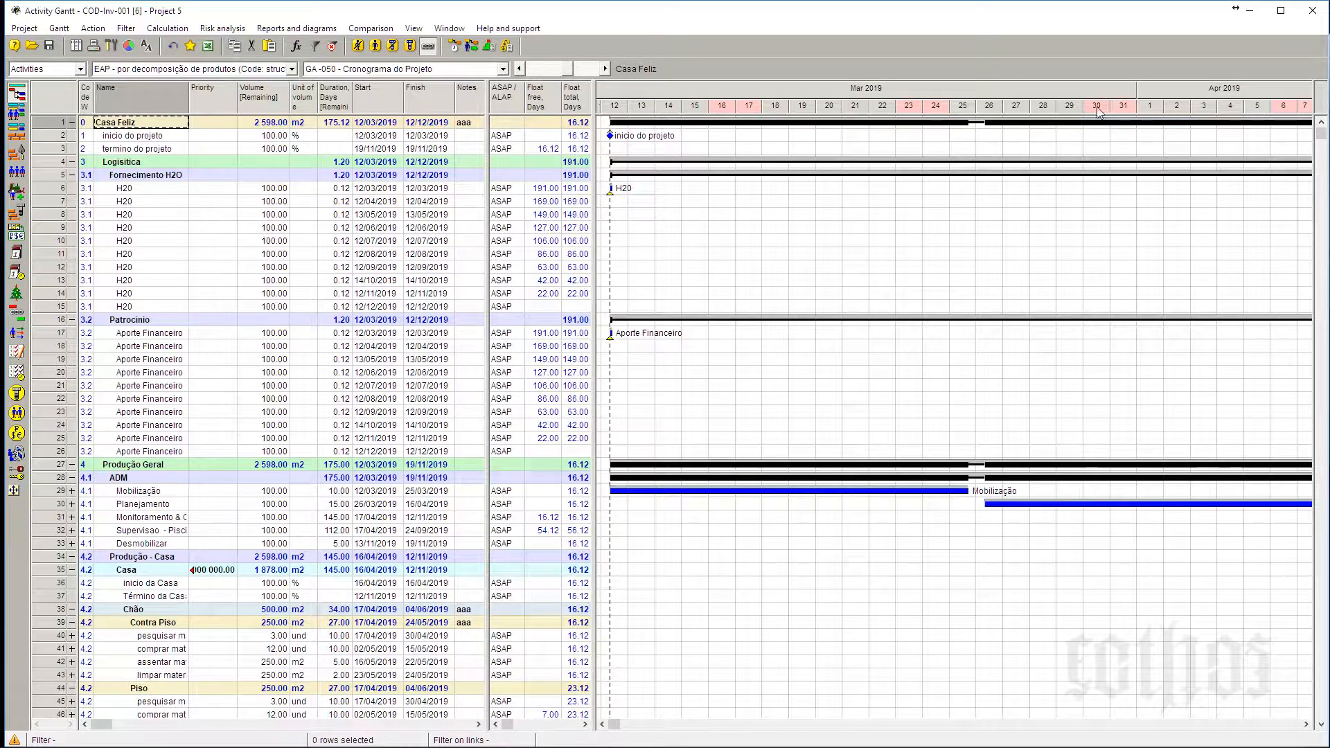
scroll(717, 169, down, 3)
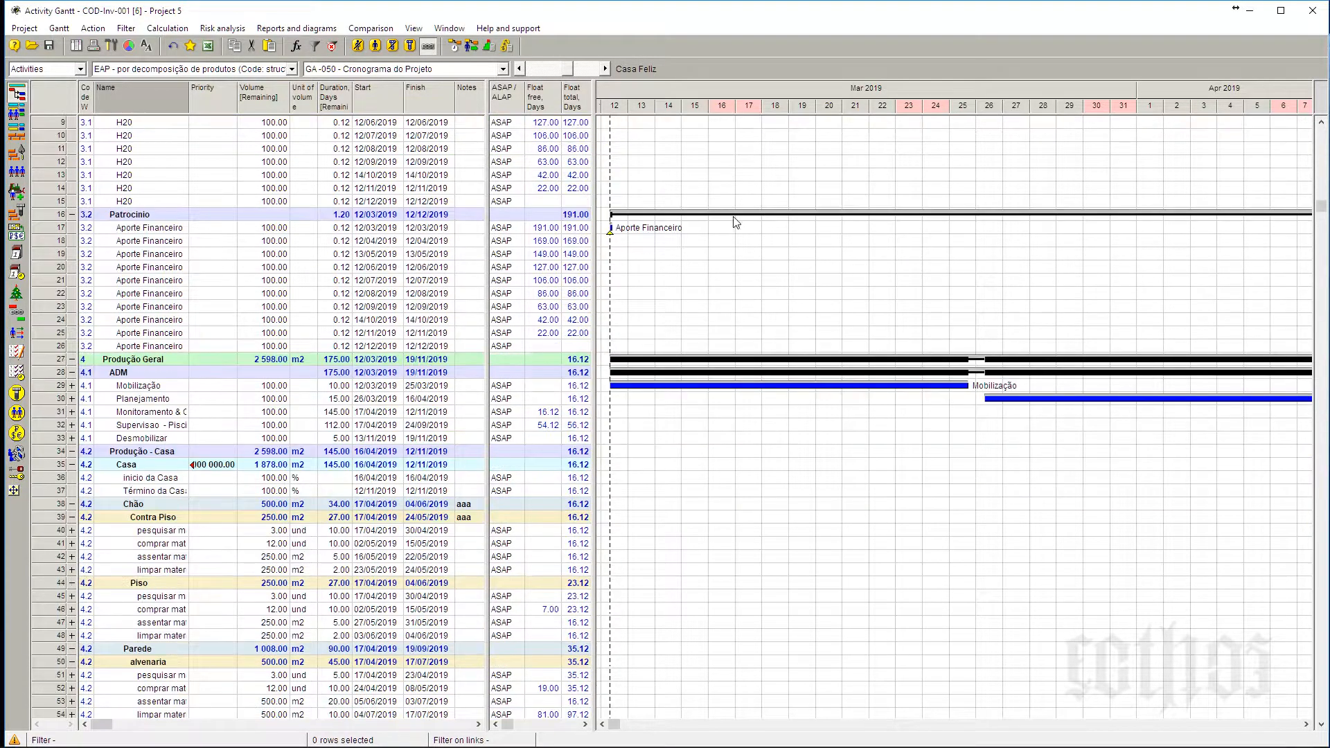
scroll(708, 390, down, 7)
scroll(707, 389, up, 2)
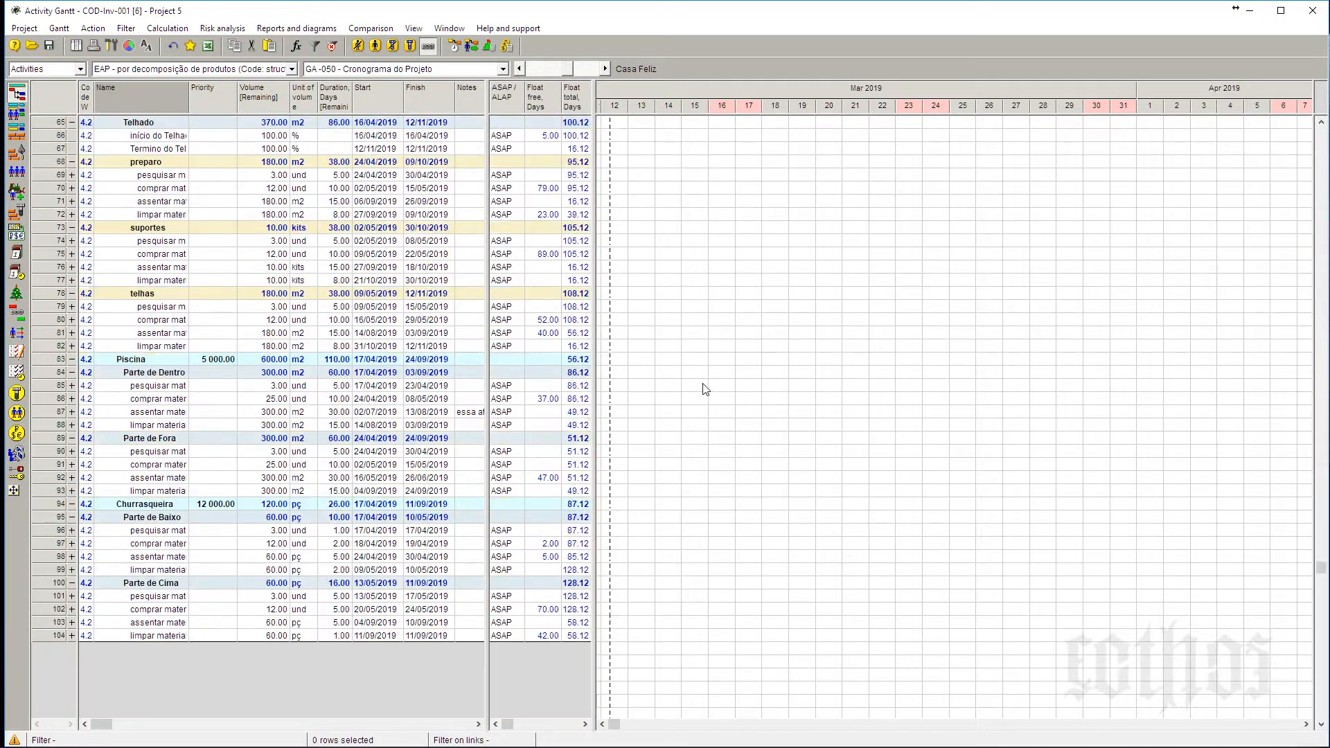
scroll(709, 376, up, 8)
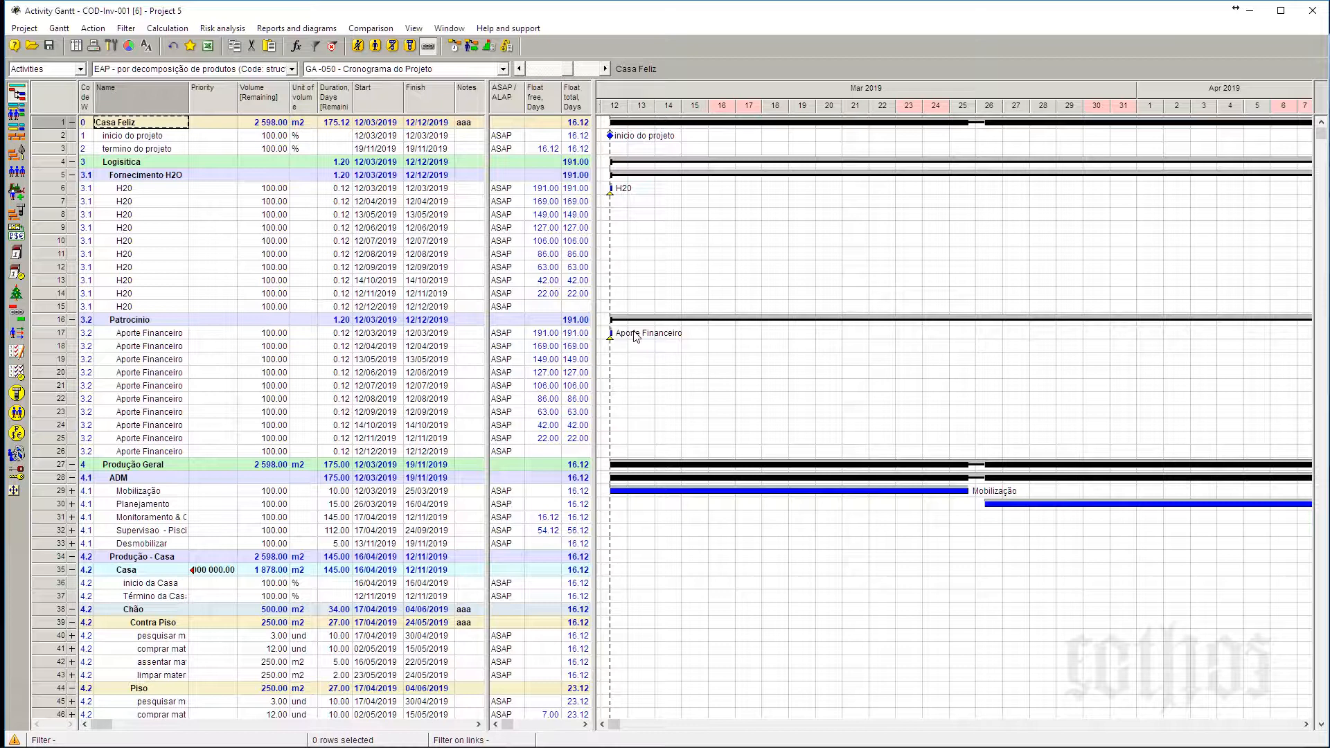
Fit the whole project in the Gantt timescale and look through the activity bars down to Churrasqueira.
right_click(736, 102)
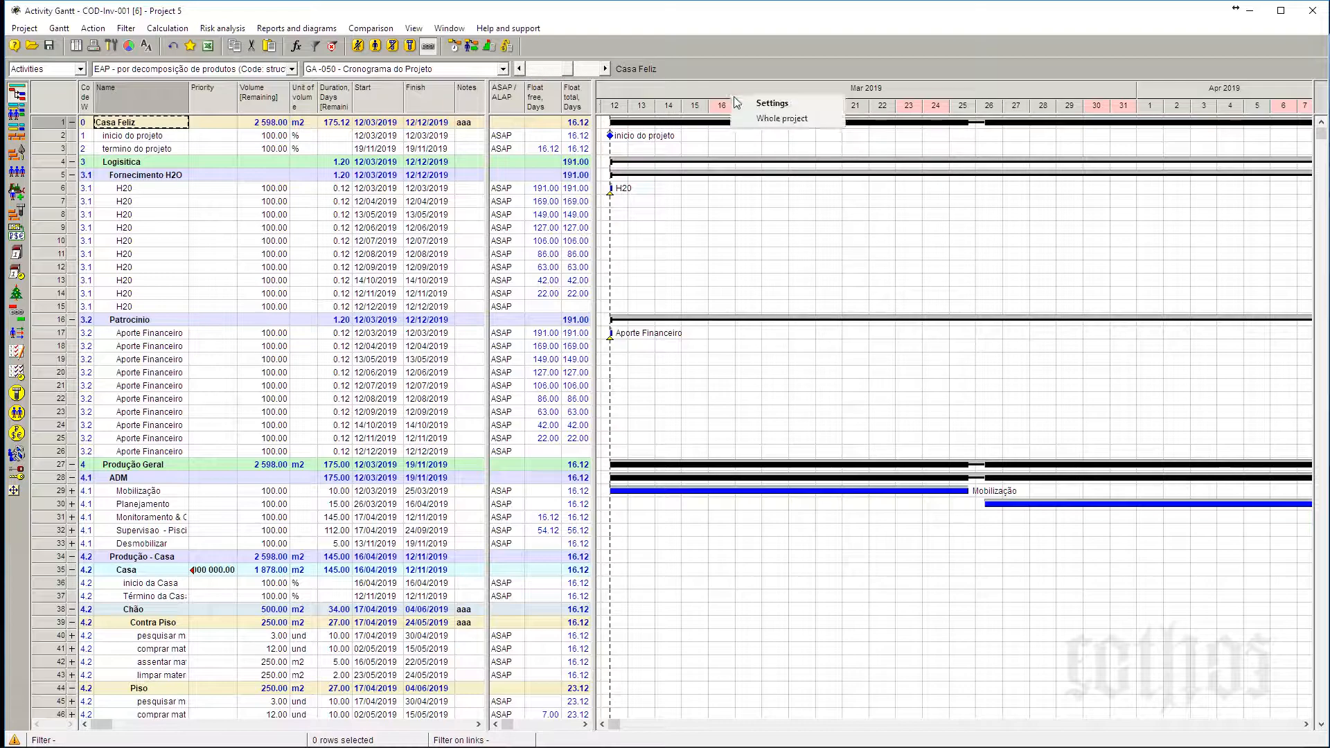
click(782, 118)
scroll(778, 225, down, 18)
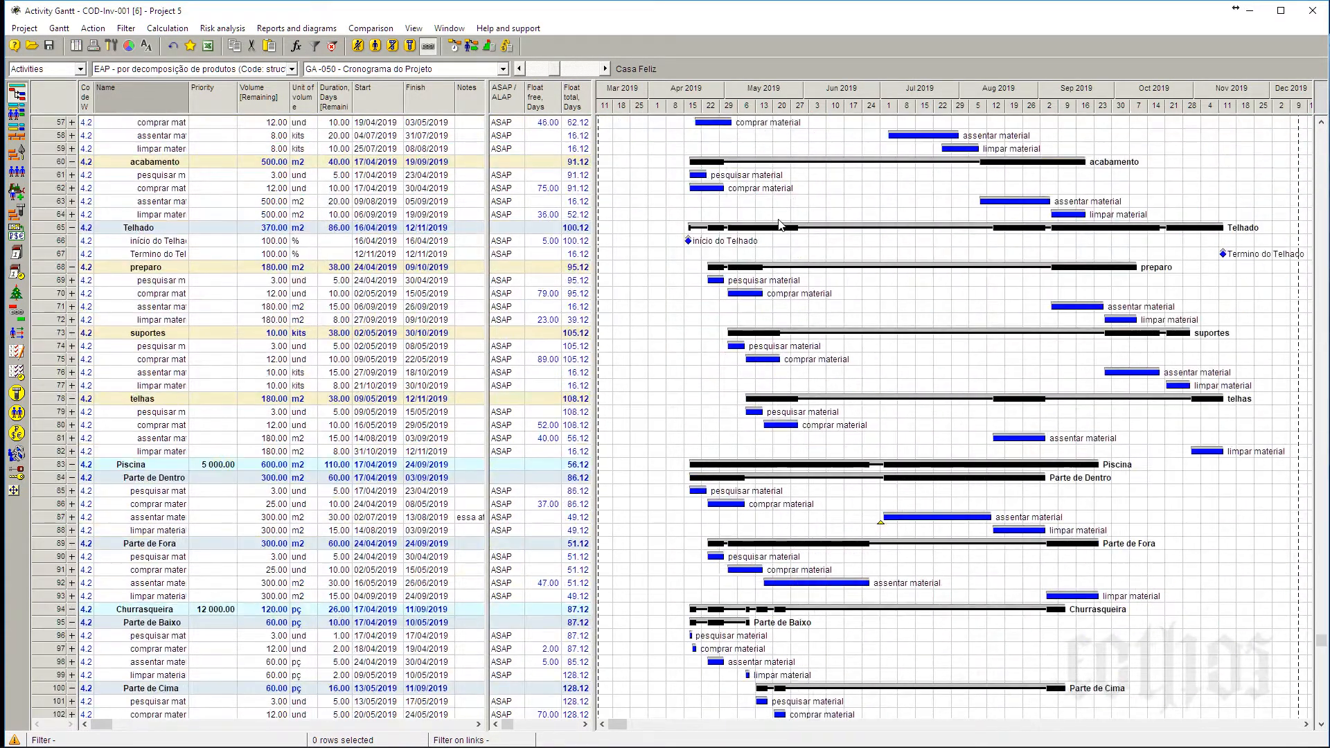
scroll(780, 223, up, 18)
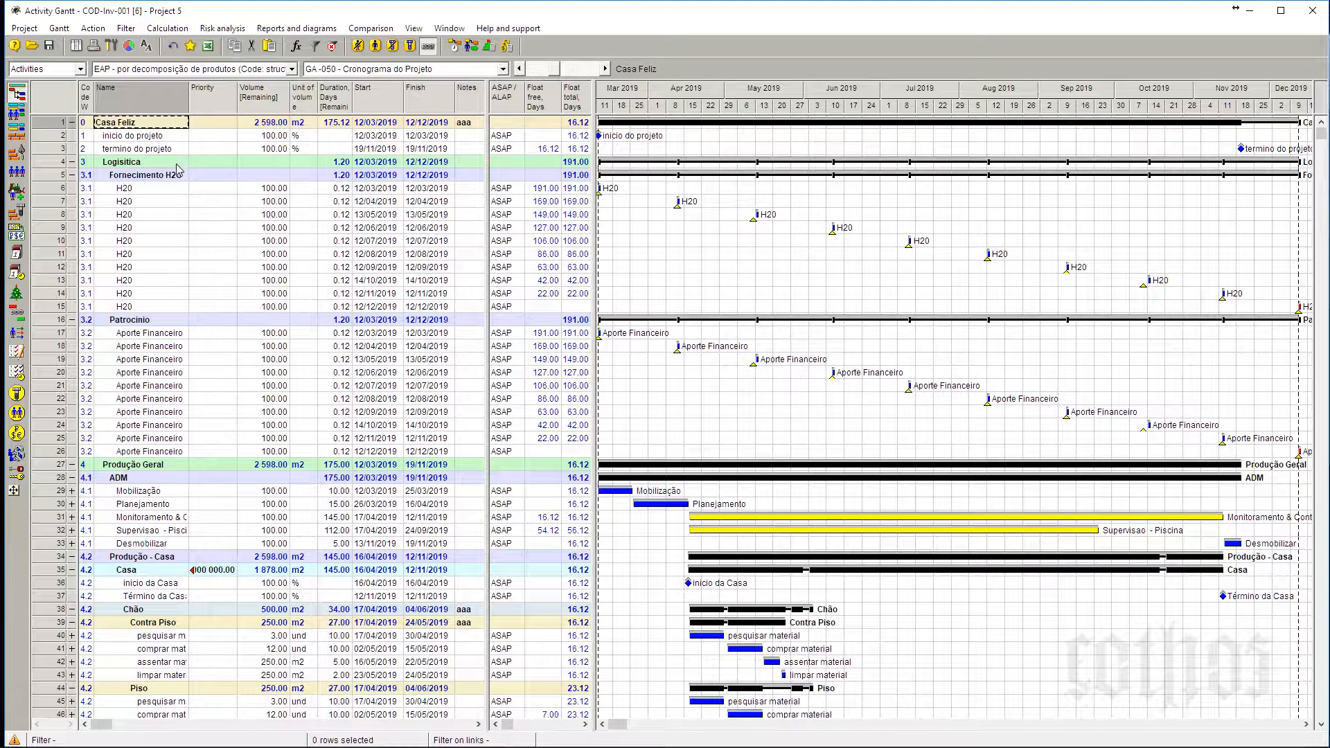
Add all project phases to the actual data input table for 15 days from the project data date, with scheduled activities and assignments.
right_click(59, 126)
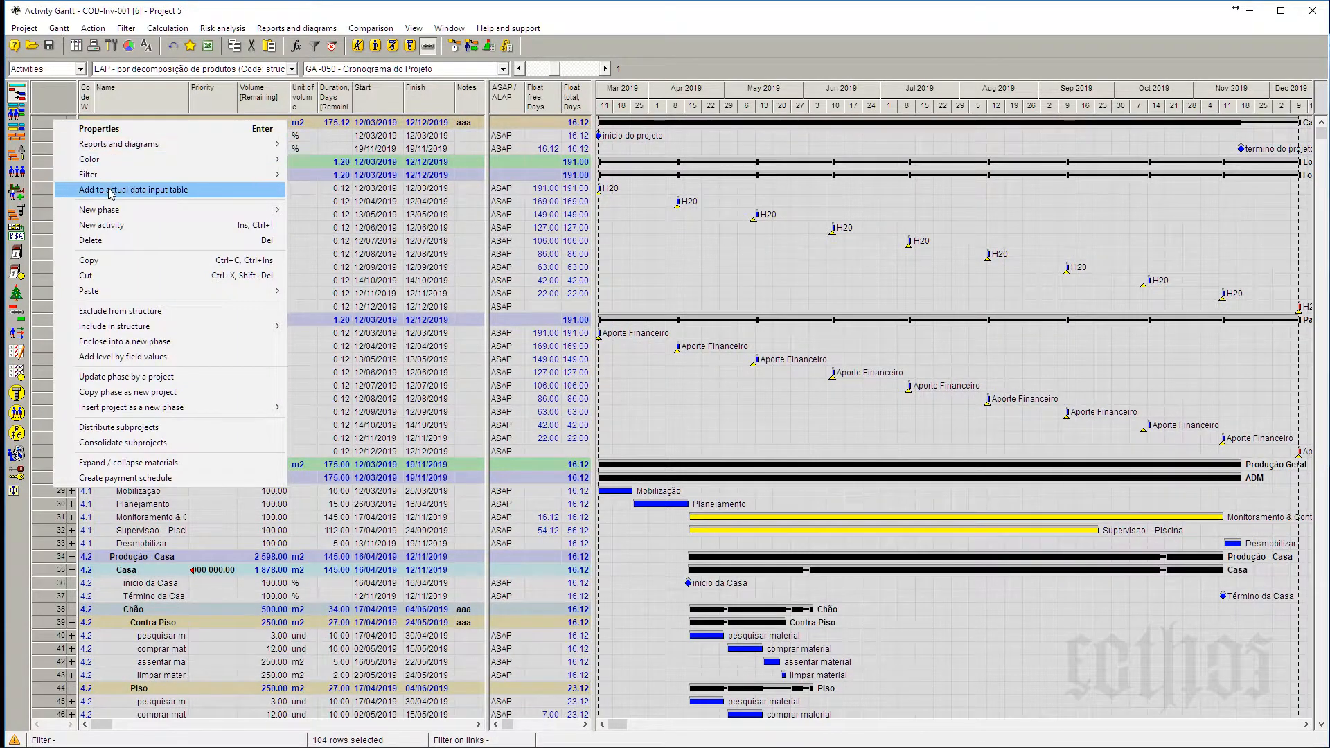
click(172, 198)
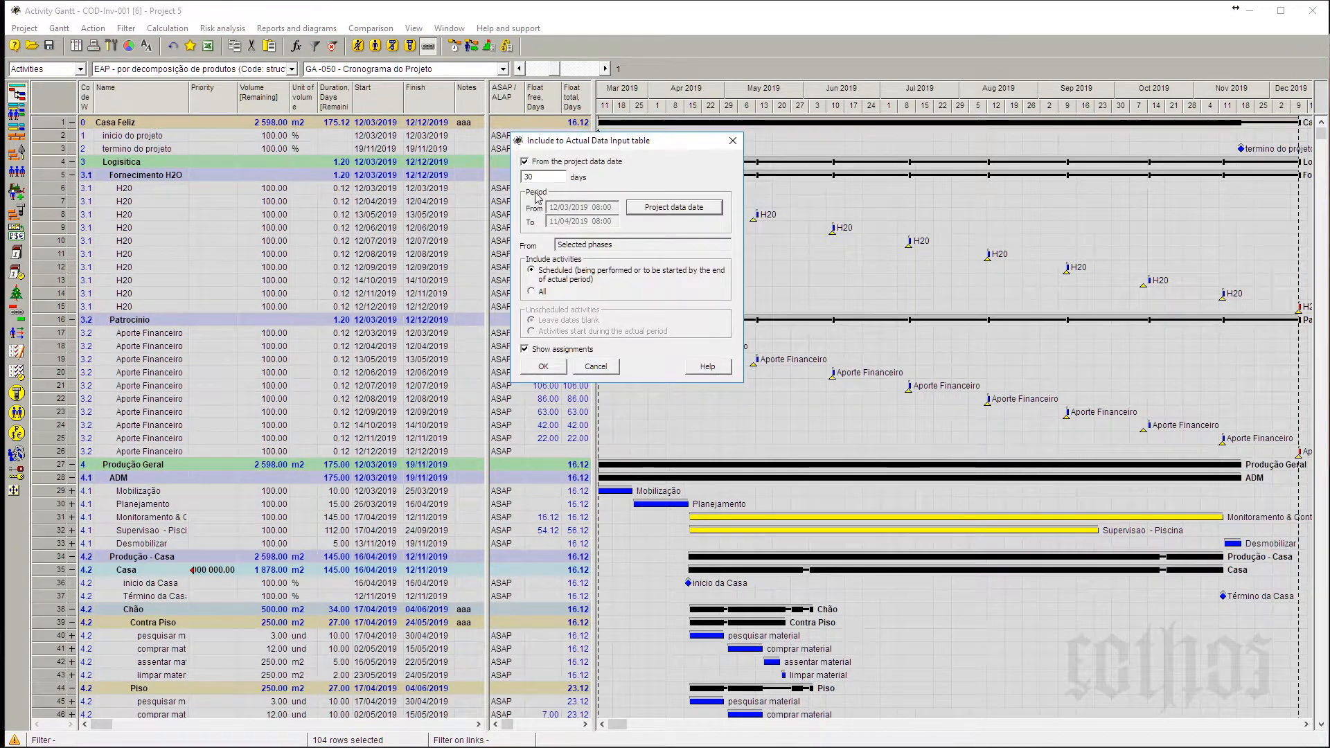
text(15)
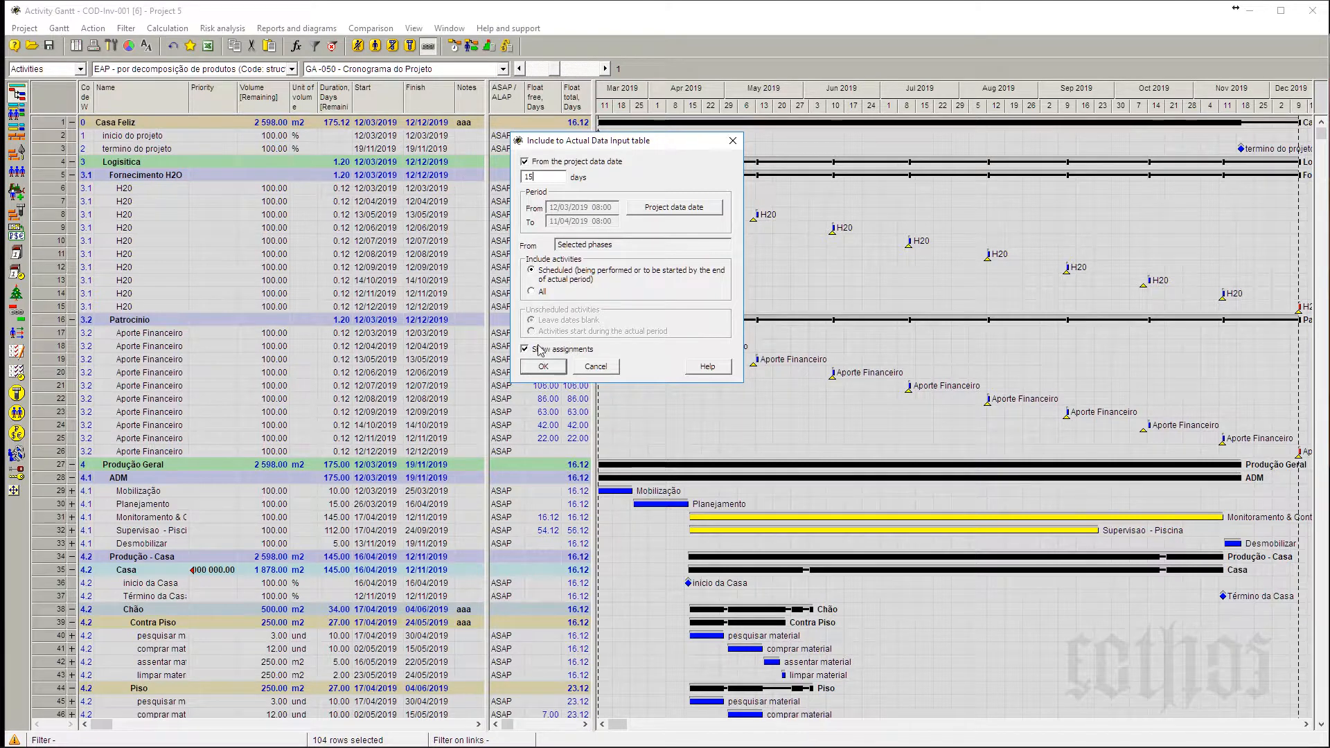
click(546, 372)
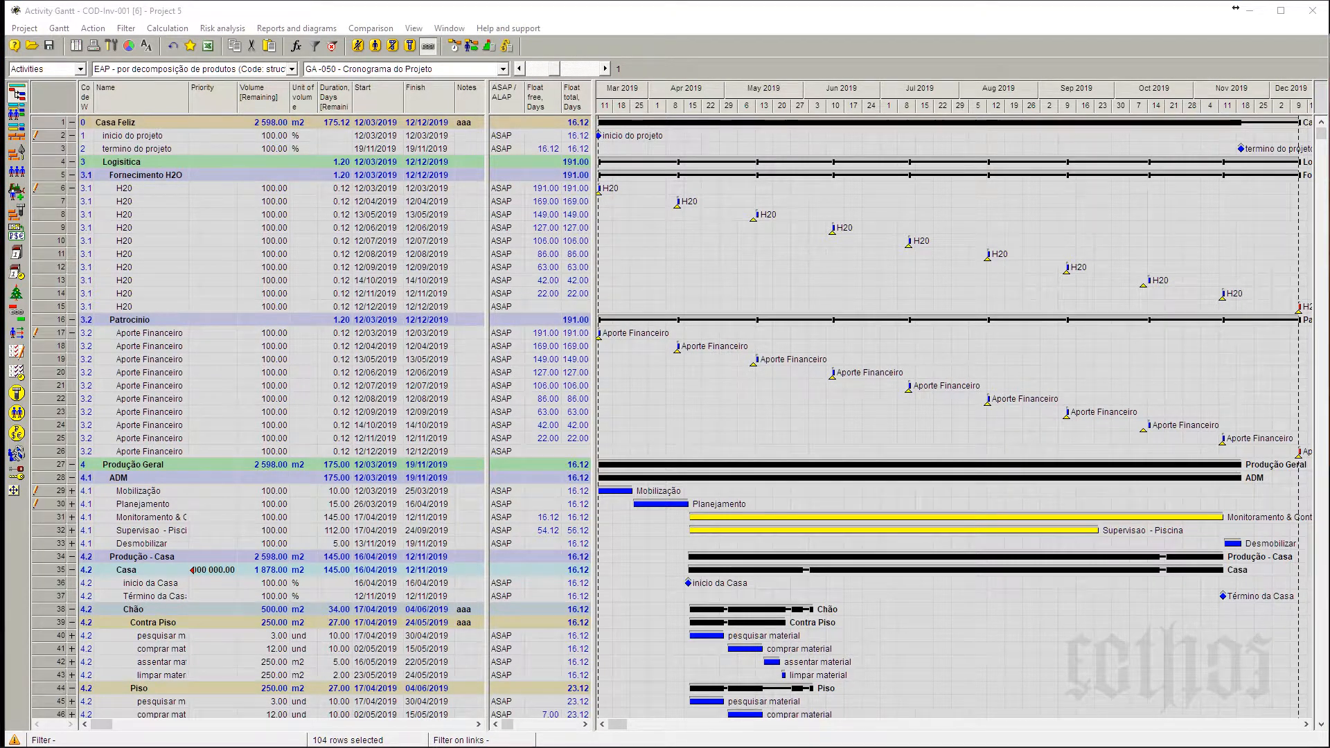
Reposition and enlarge the Actual data input window to fill the screen, and clear its row selection by selecting Casa Feliz.
drag(0, 178, 581, 26)
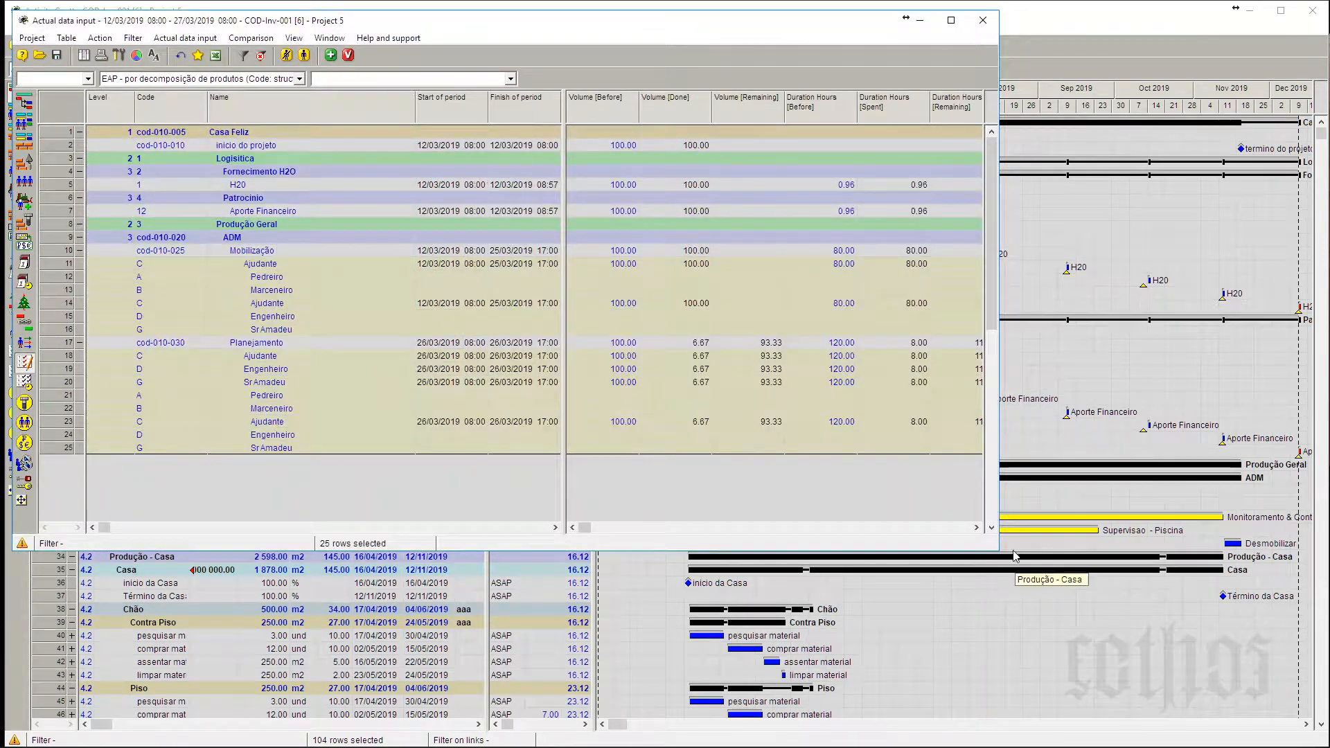
drag(998, 551, 1317, 723)
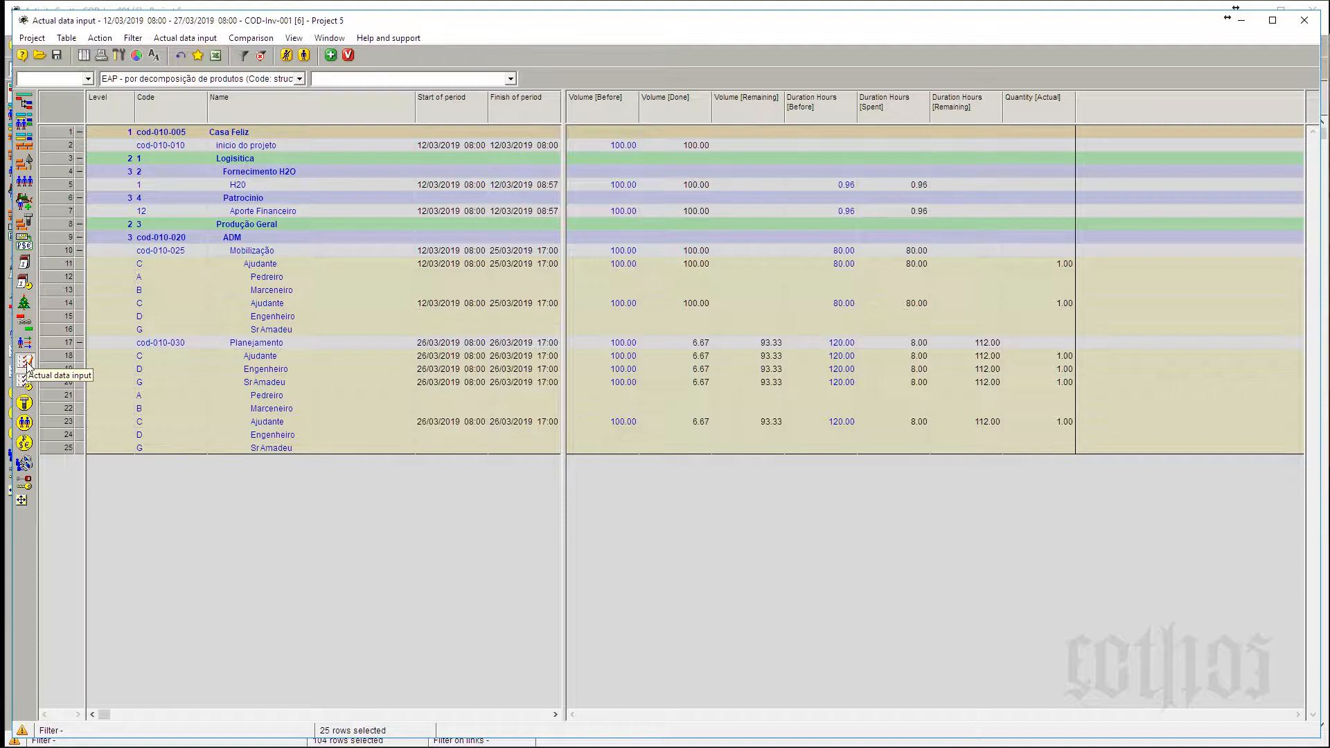
click(241, 201)
click(249, 134)
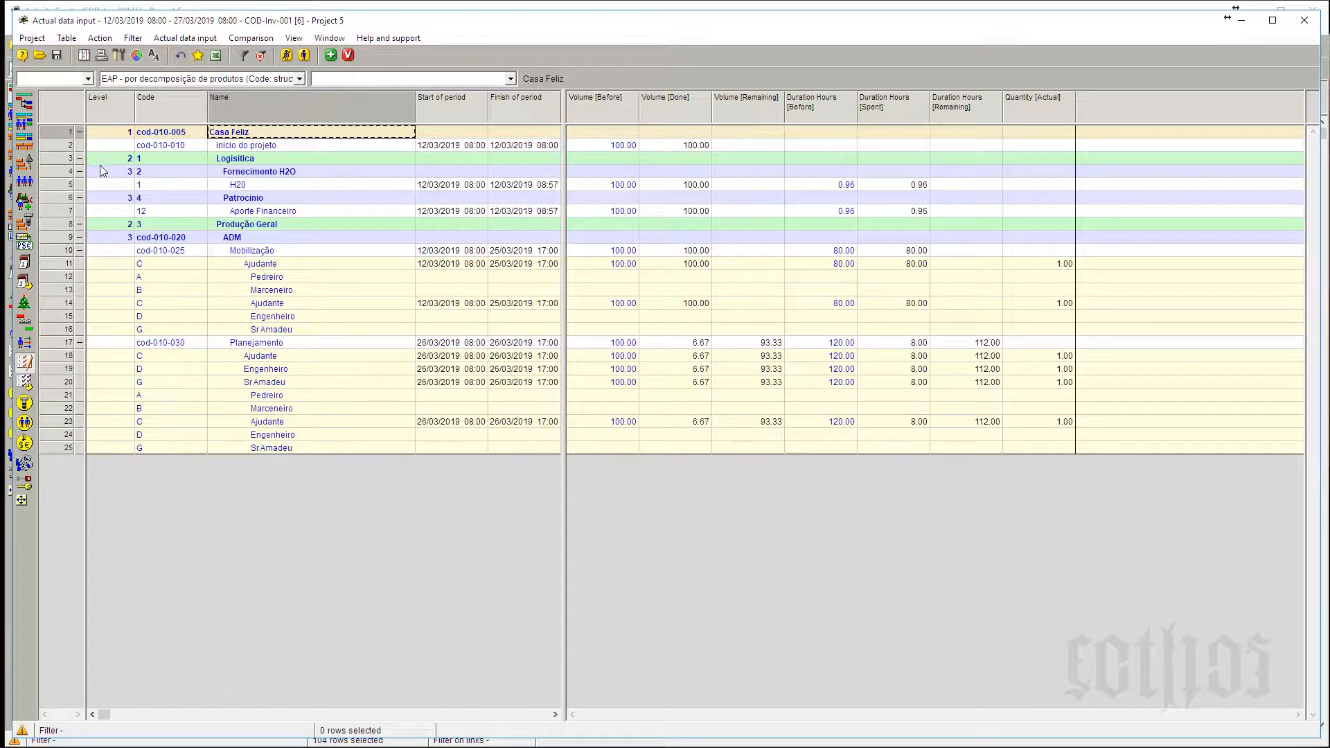
Collapse Logisitica and Produção Geral, re-expand Logisitica, and examine its H20 and Aporte Financeiro activities and H20's start of period.
click(79, 158)
click(79, 171)
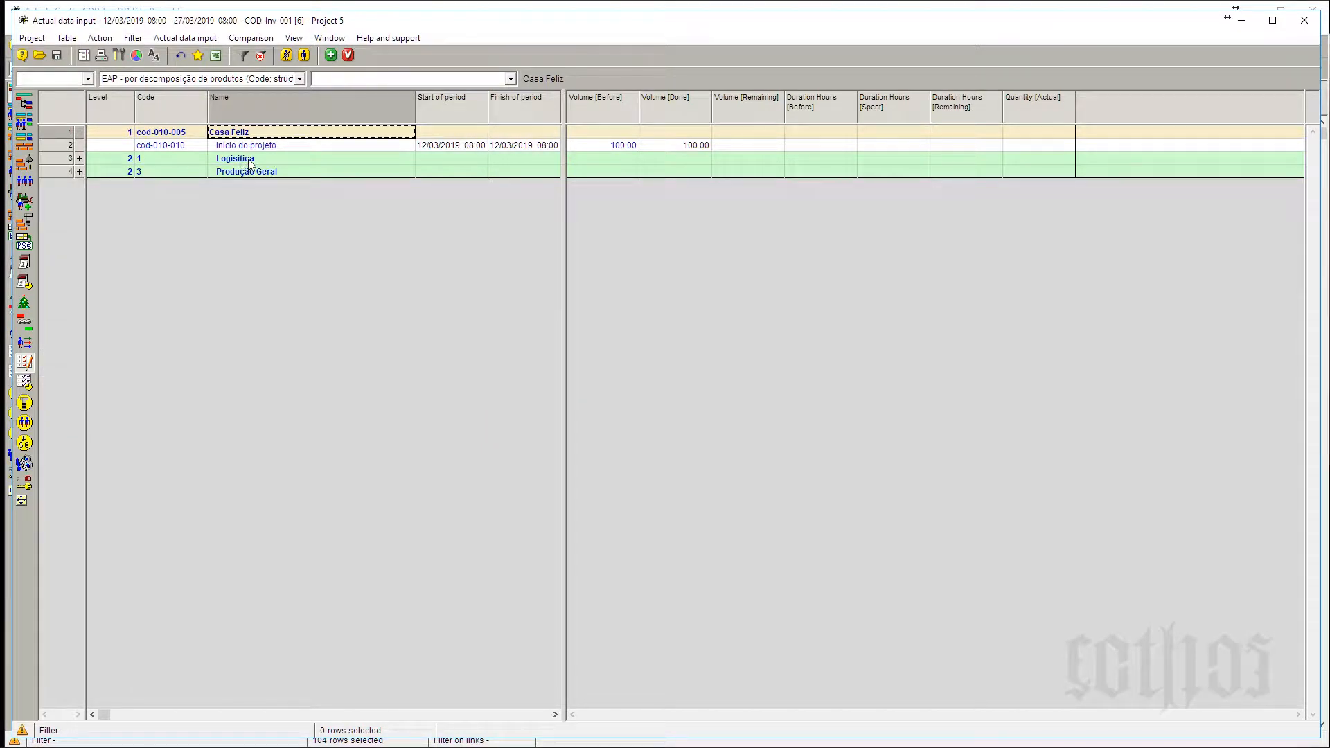
click(80, 158)
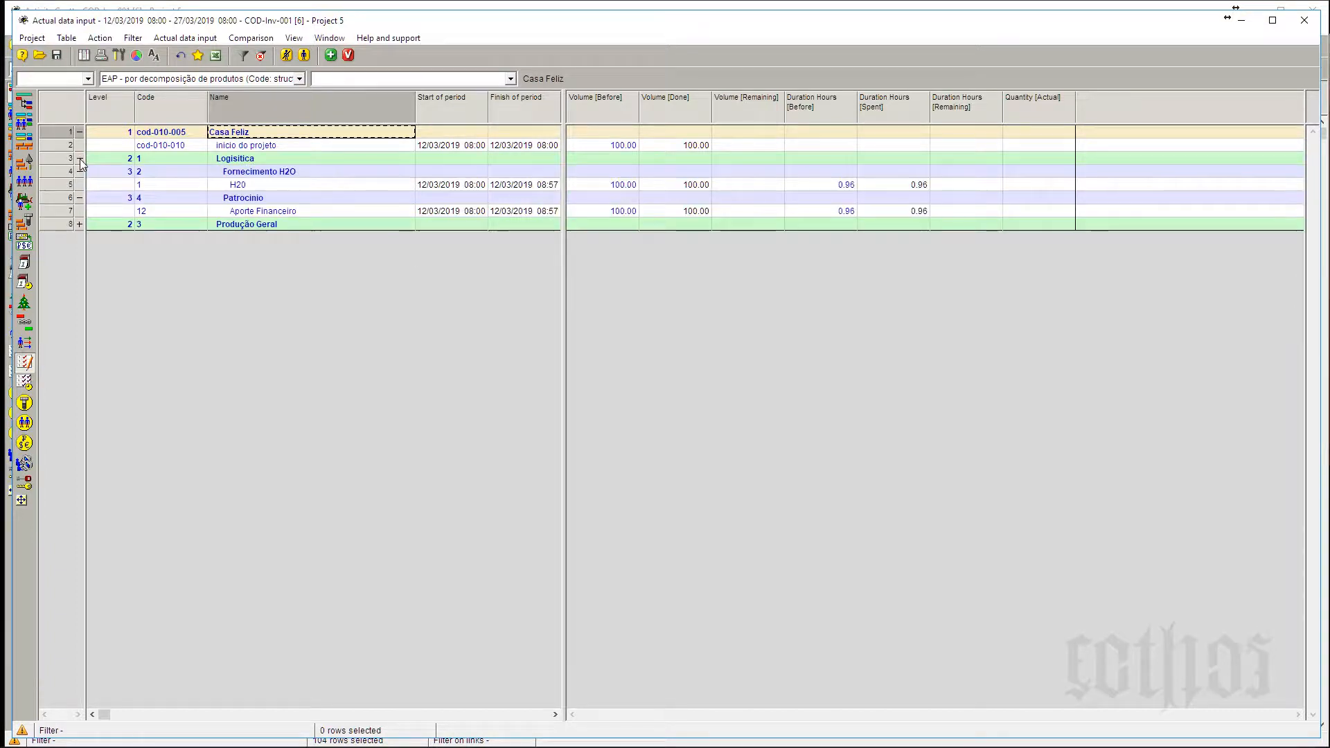
click(258, 171)
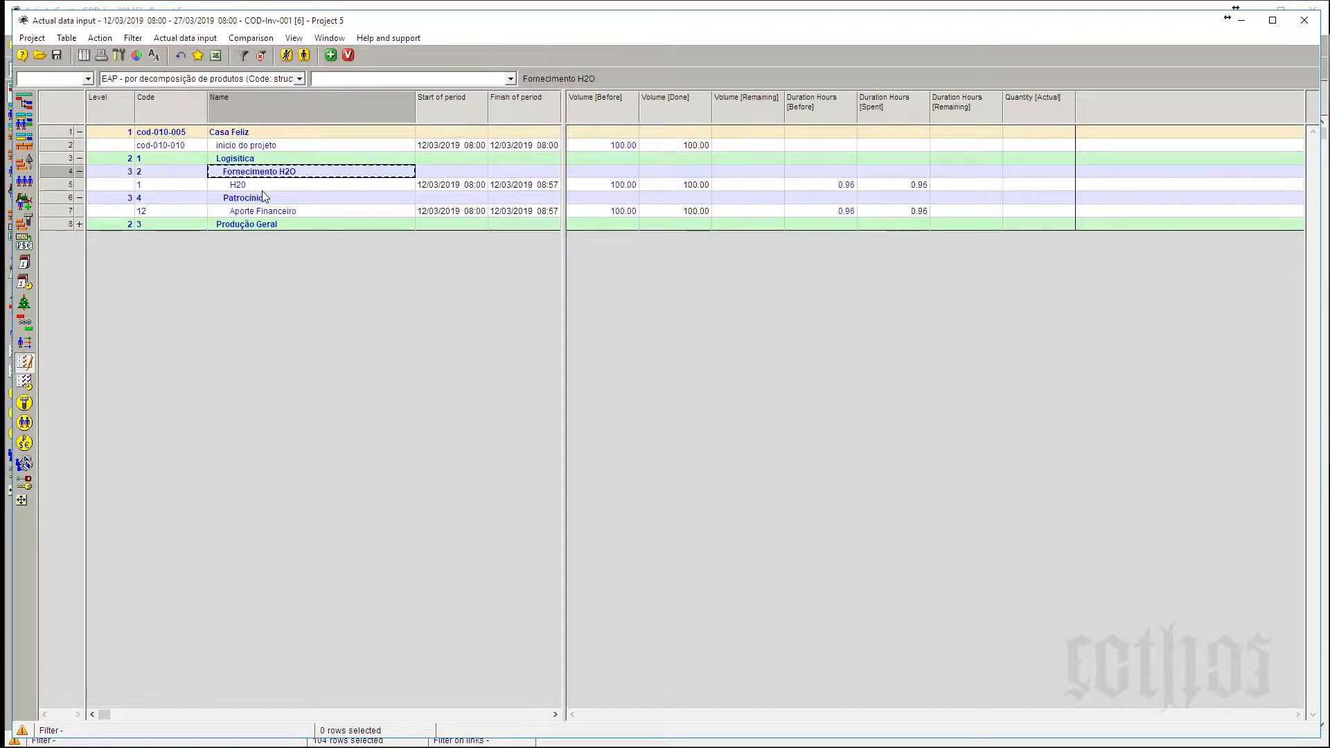
click(264, 197)
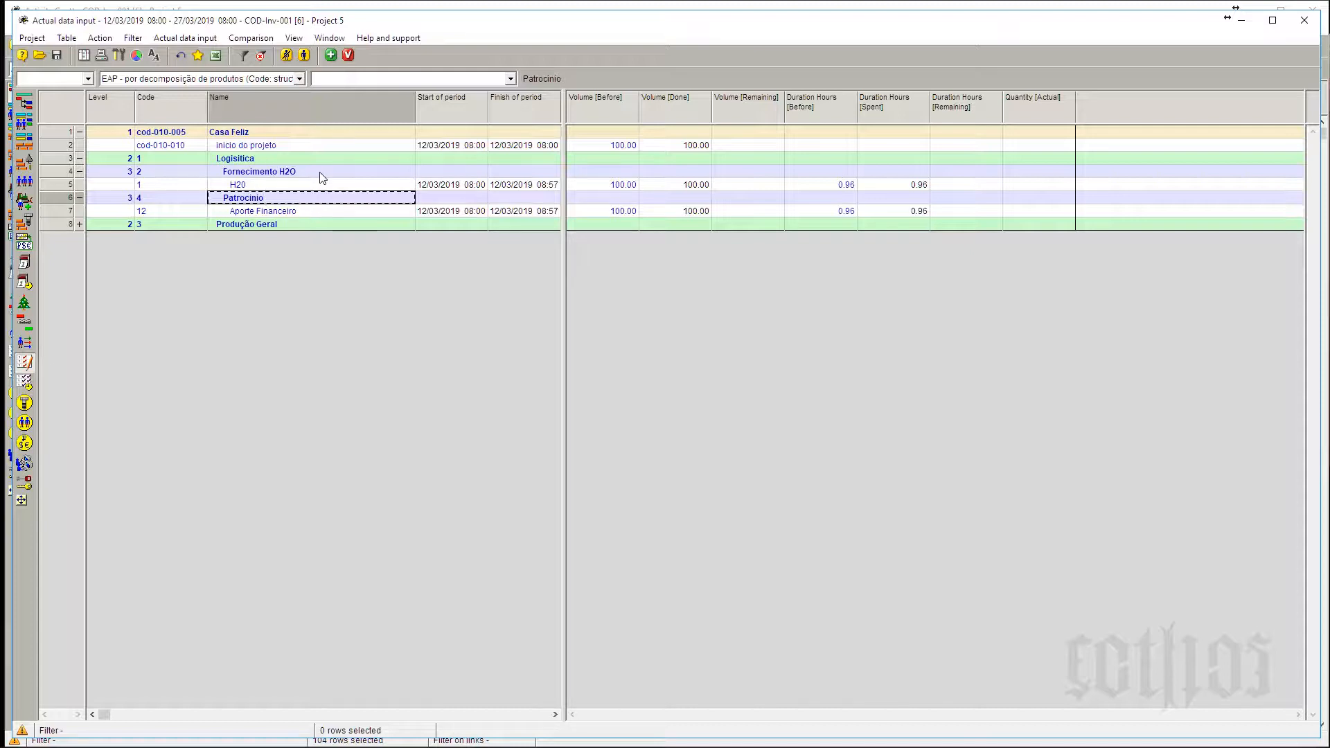
click(283, 188)
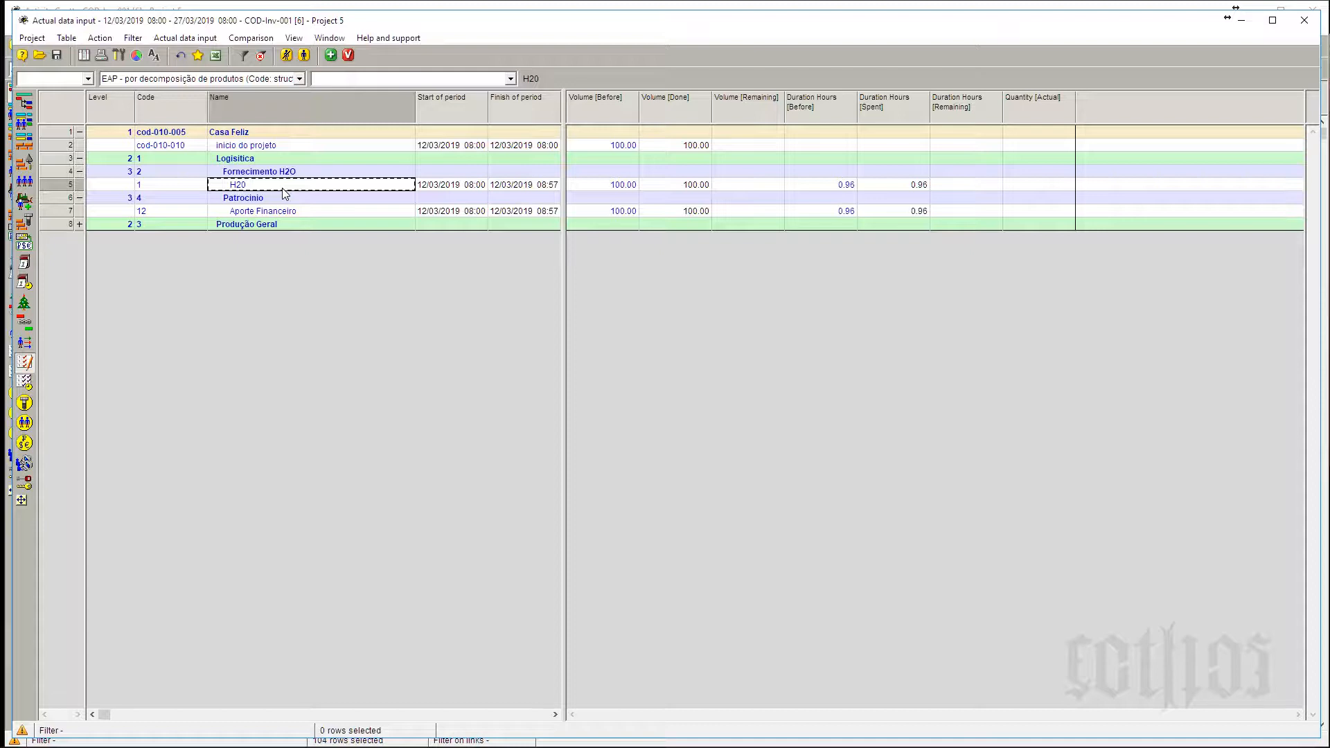
click(292, 215)
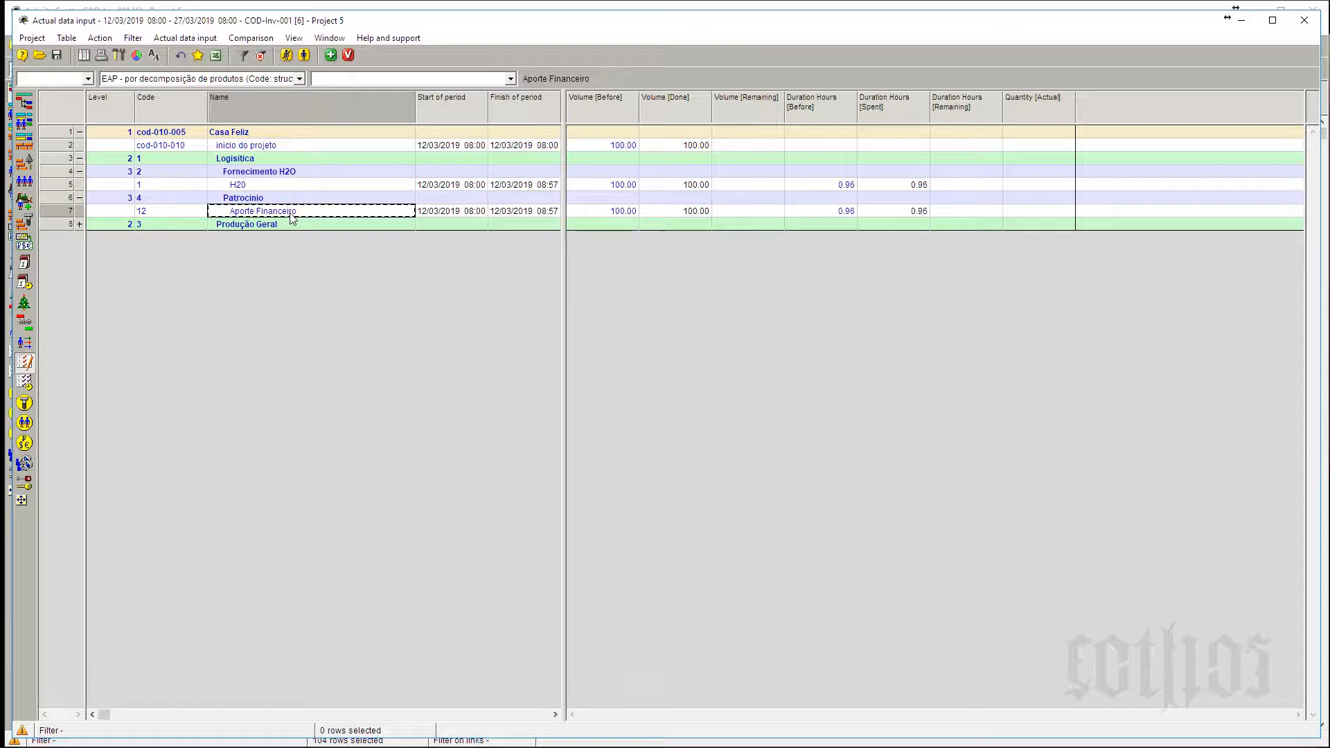
click(457, 186)
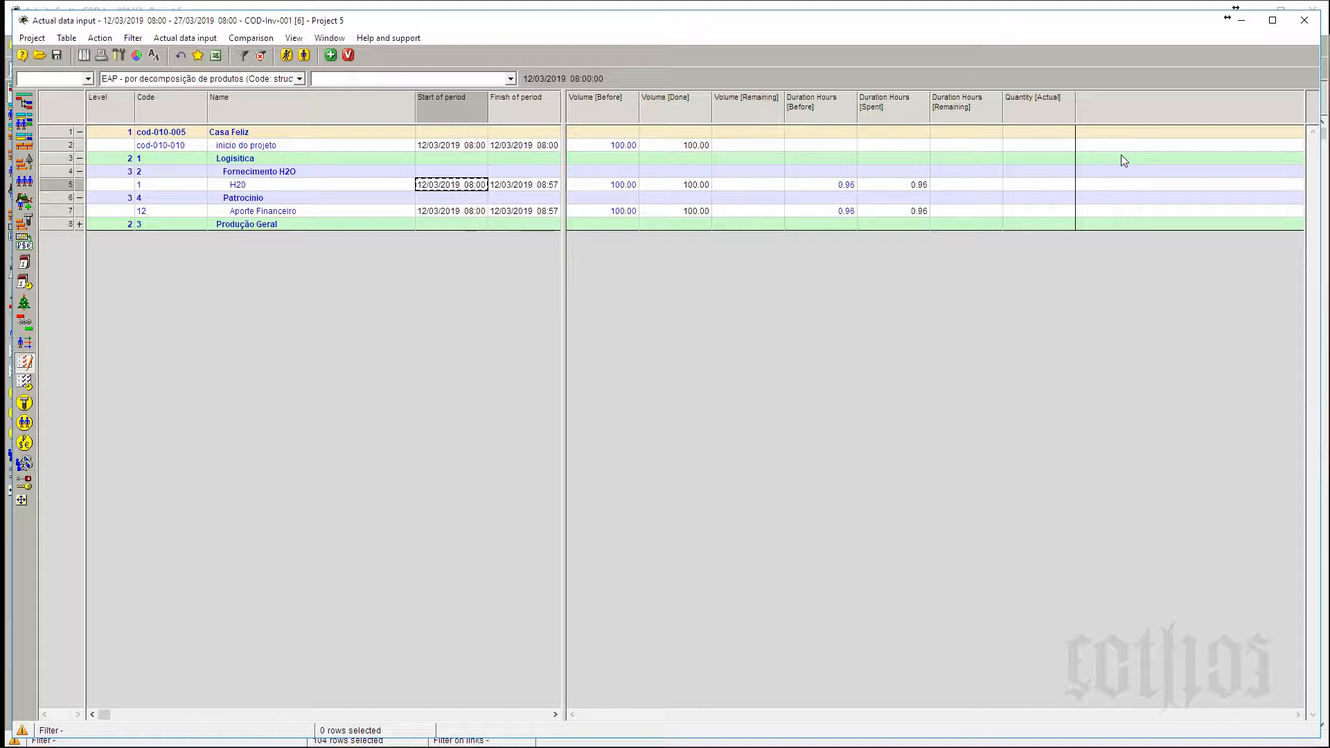
Expand Produção Geral, collapse the Mobilização and Planejamento assignments, and examine Mobilização's start of period and volume done.
click(80, 225)
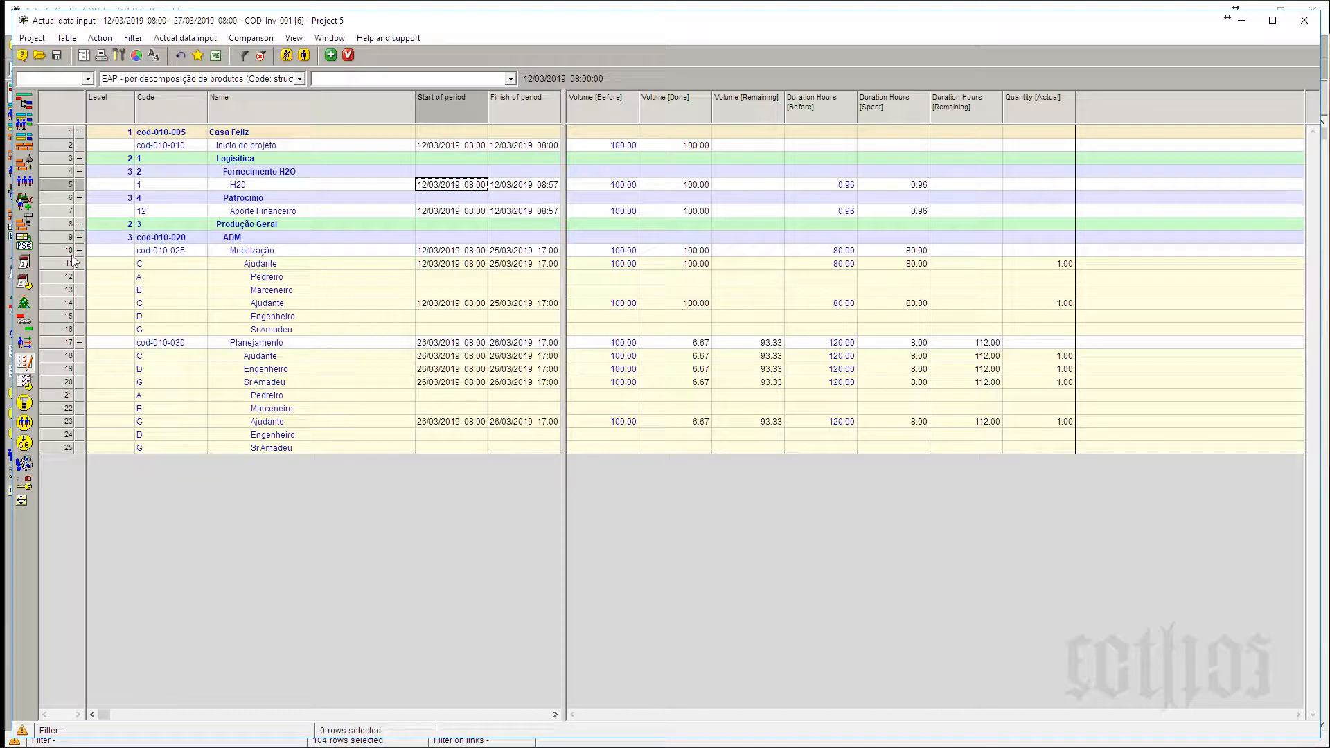
click(79, 250)
click(80, 264)
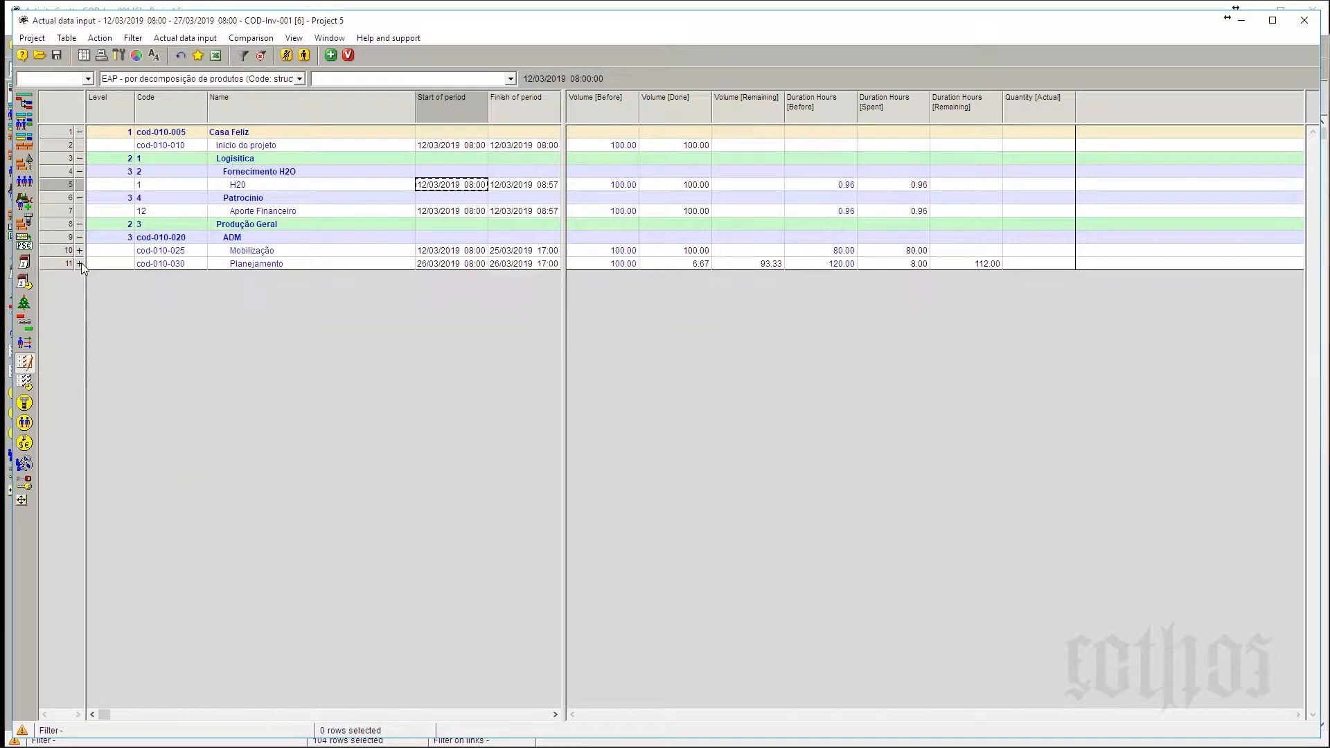
click(254, 252)
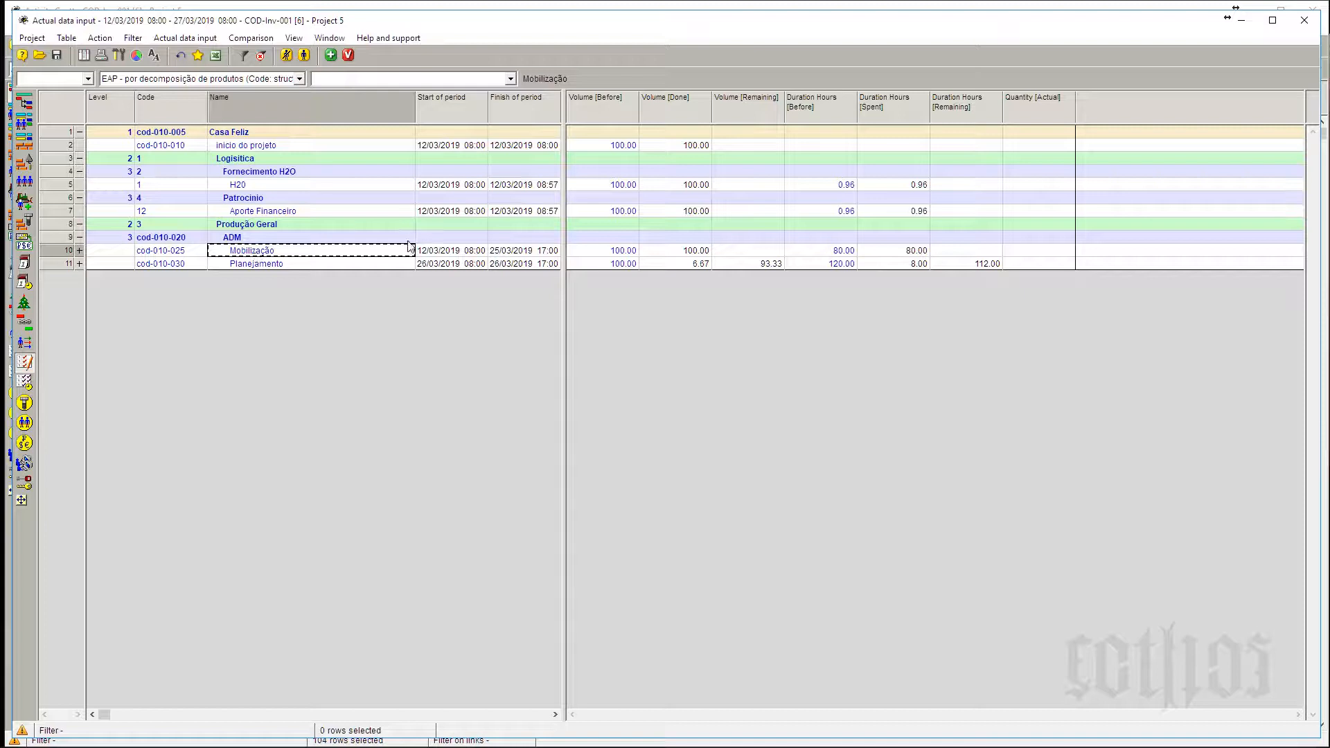
click(428, 253)
click(665, 250)
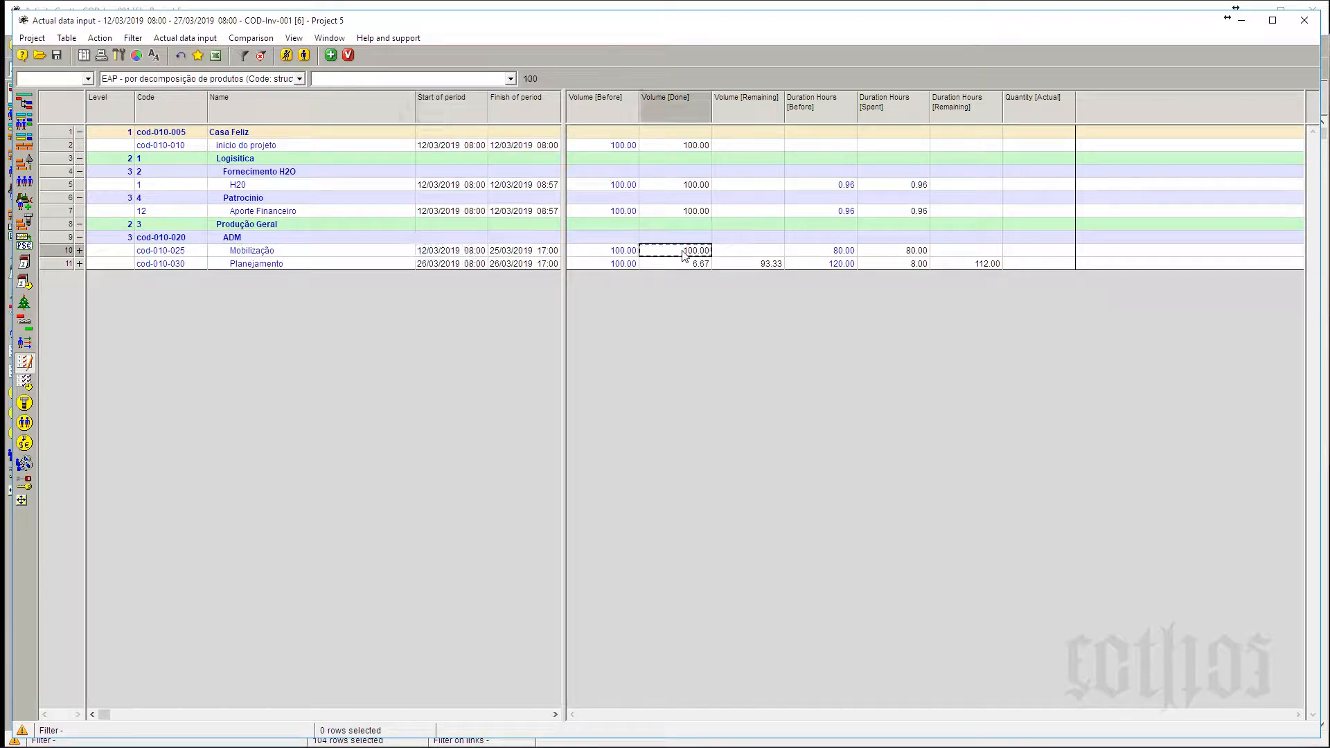
Expand the Mobilização and Planejamento assignments and examine the Ajudante resource's start of period under Mobilização.
click(81, 252)
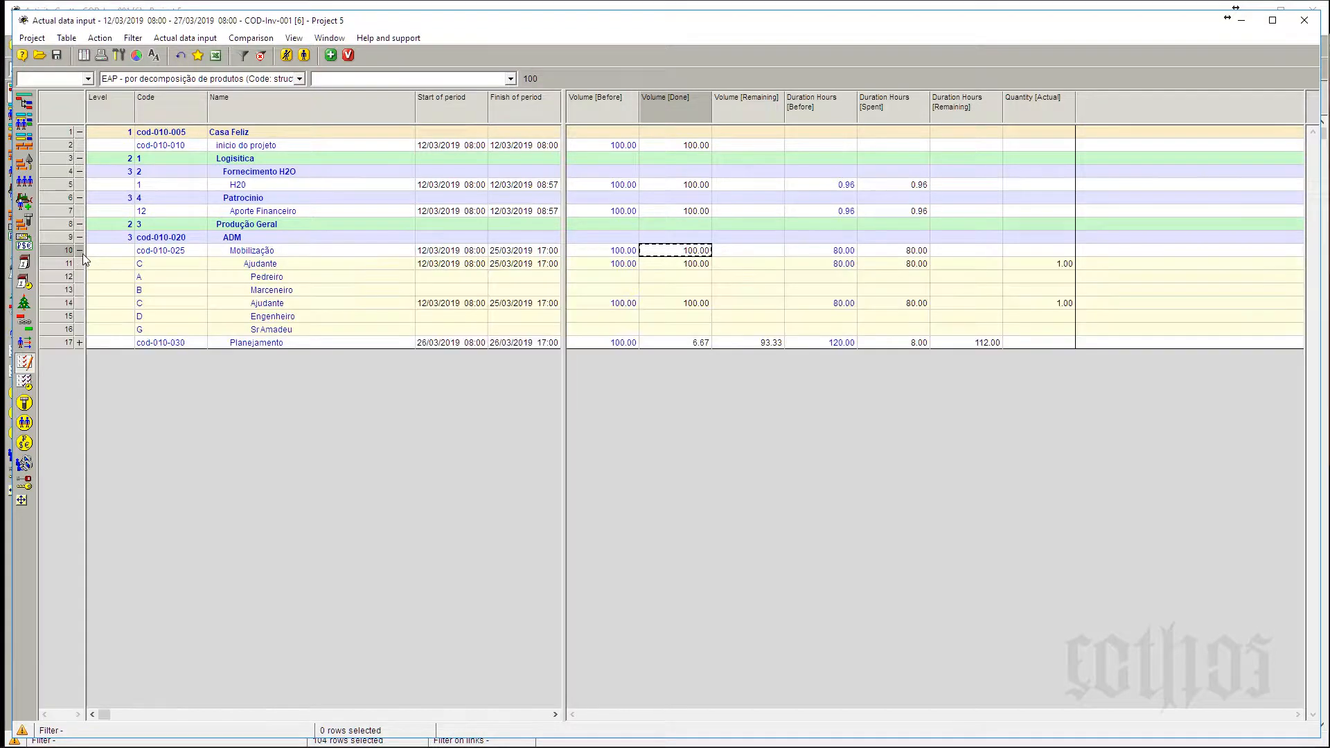
click(239, 264)
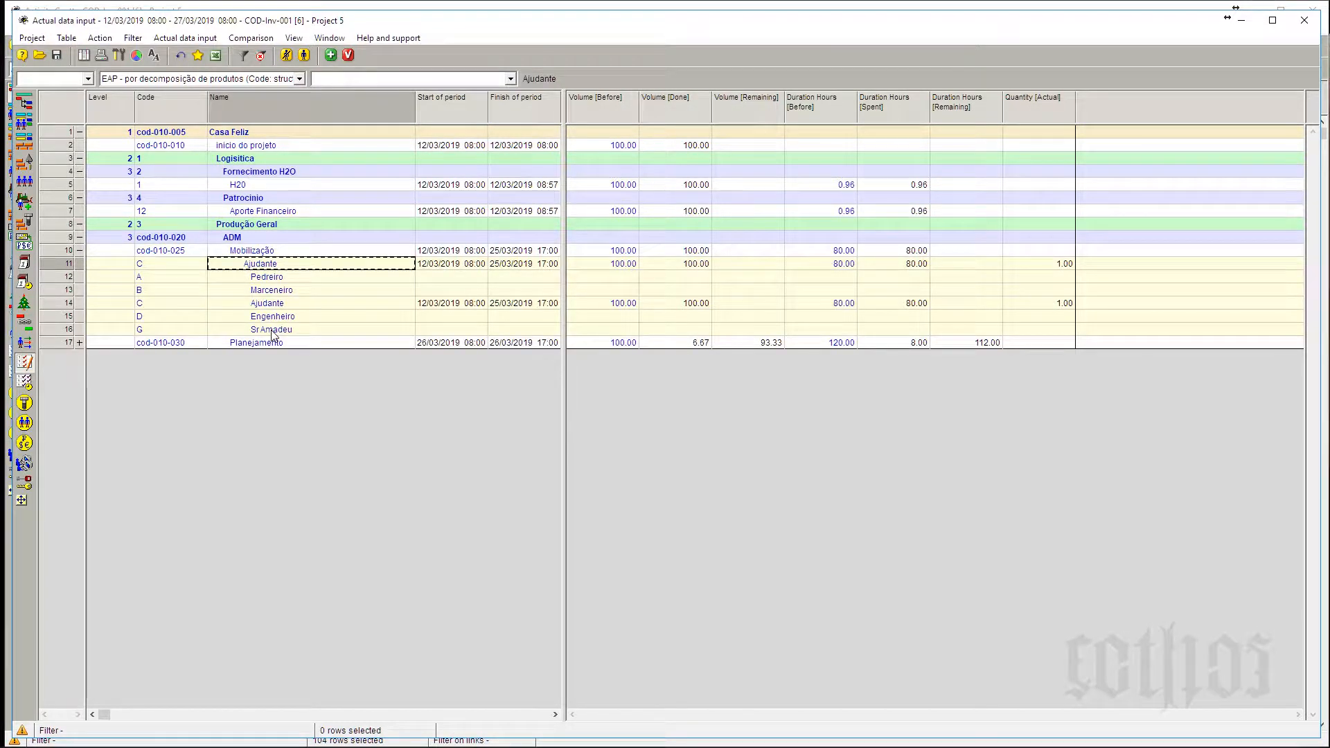
click(436, 267)
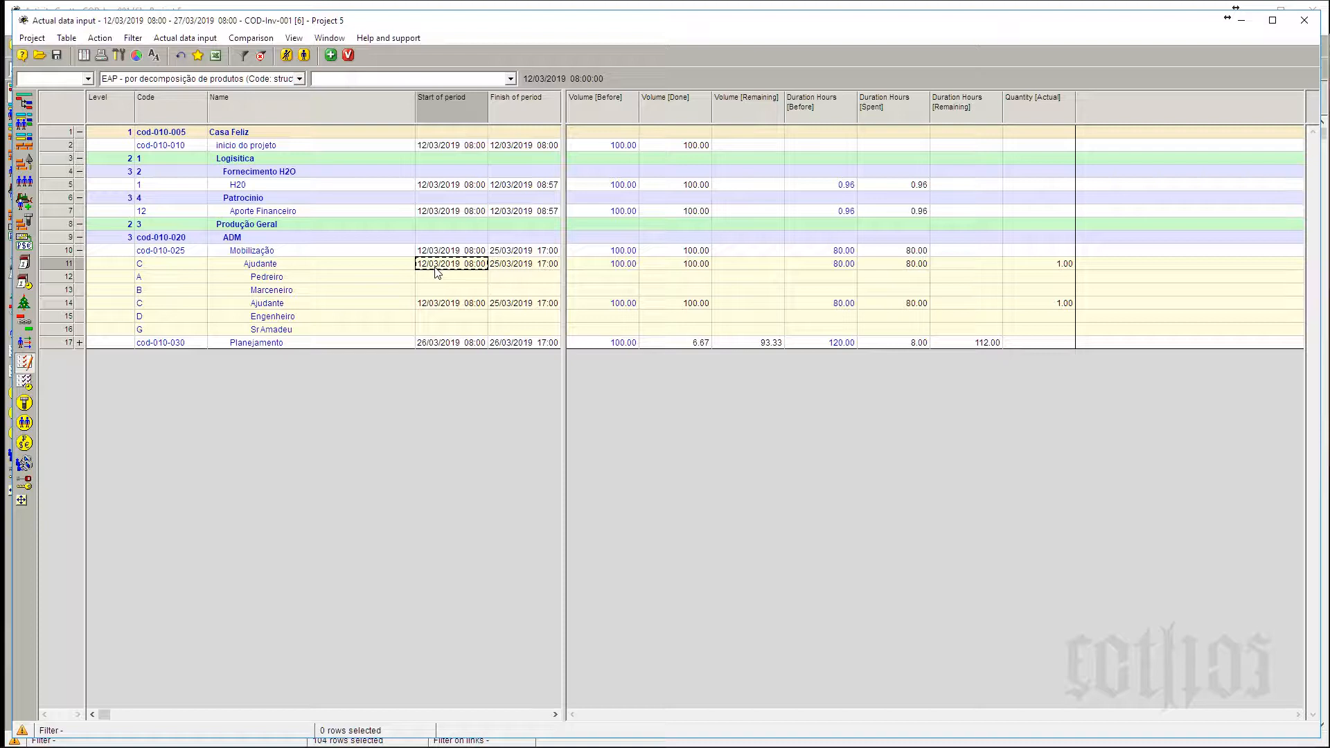
click(80, 343)
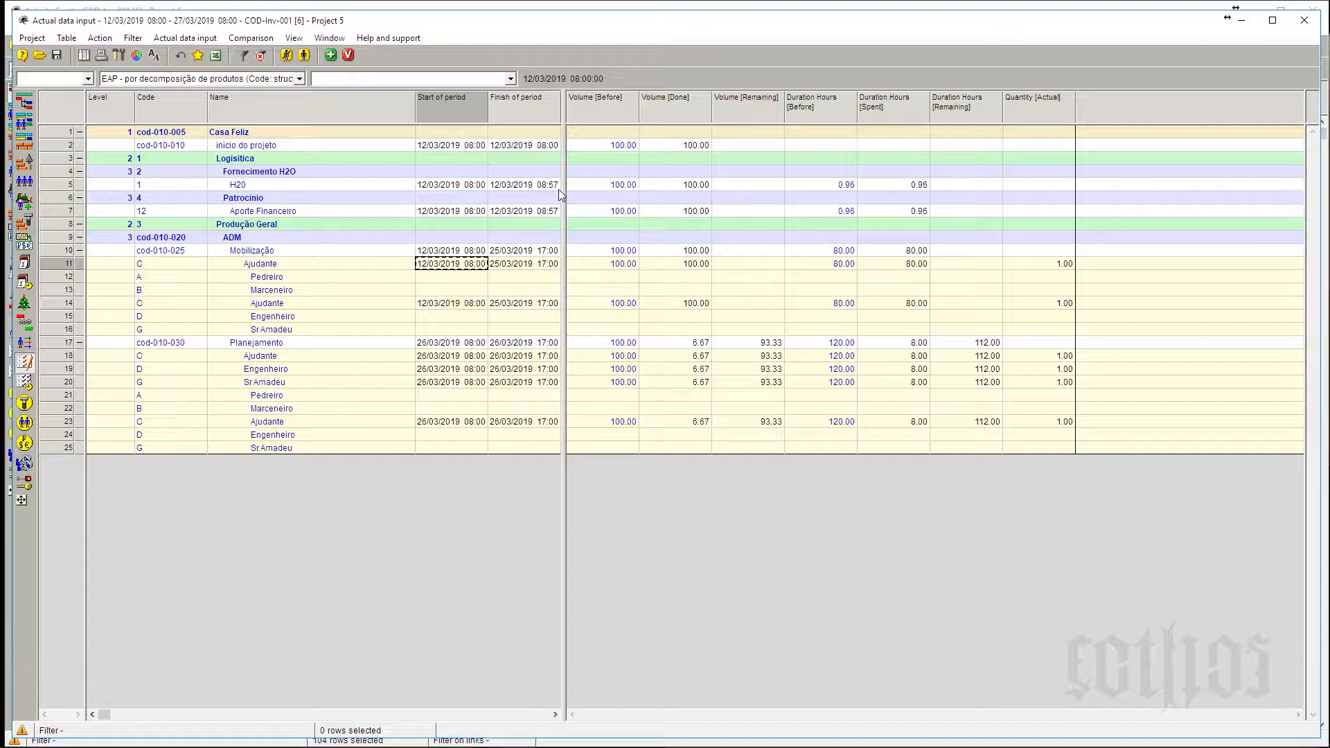
Widen the activity table to show the Responsible, References and Notes columns, and examine Mobilização's start and finish of period.
drag(559, 189, 787, 187)
click(454, 118)
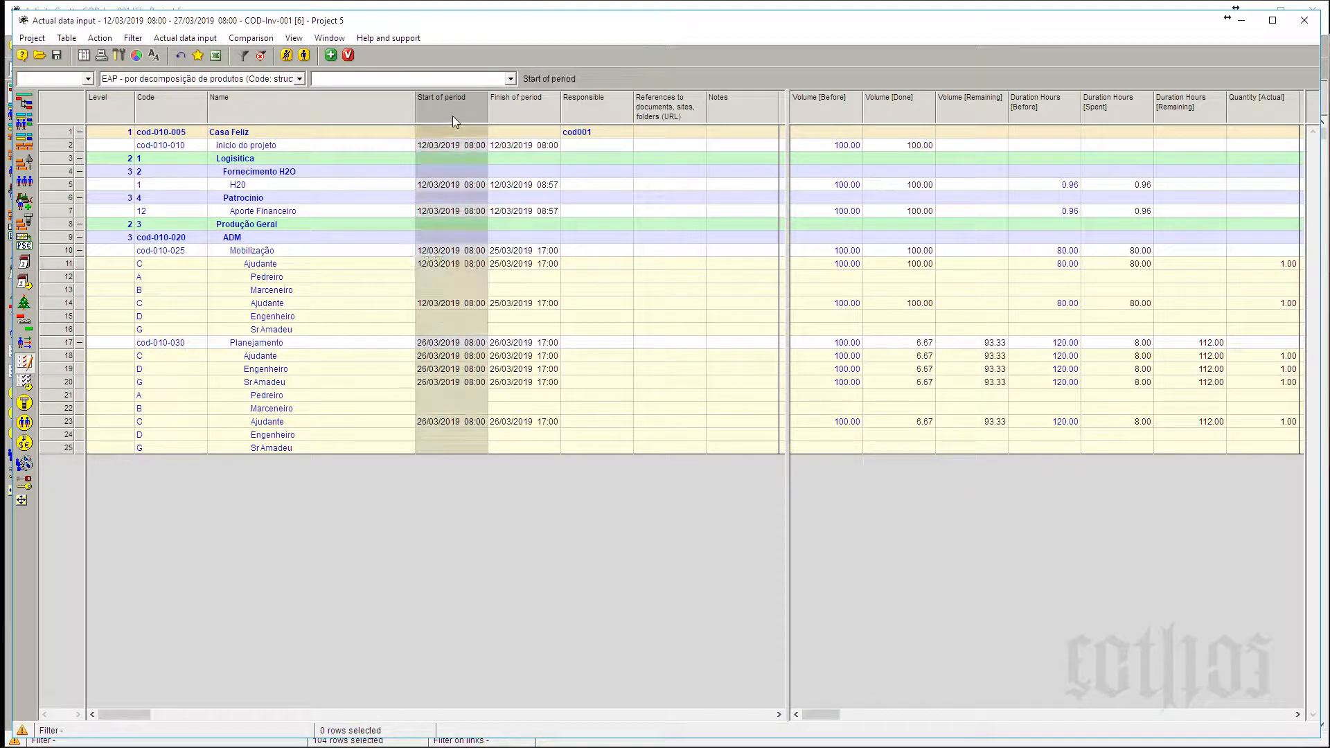
click(511, 116)
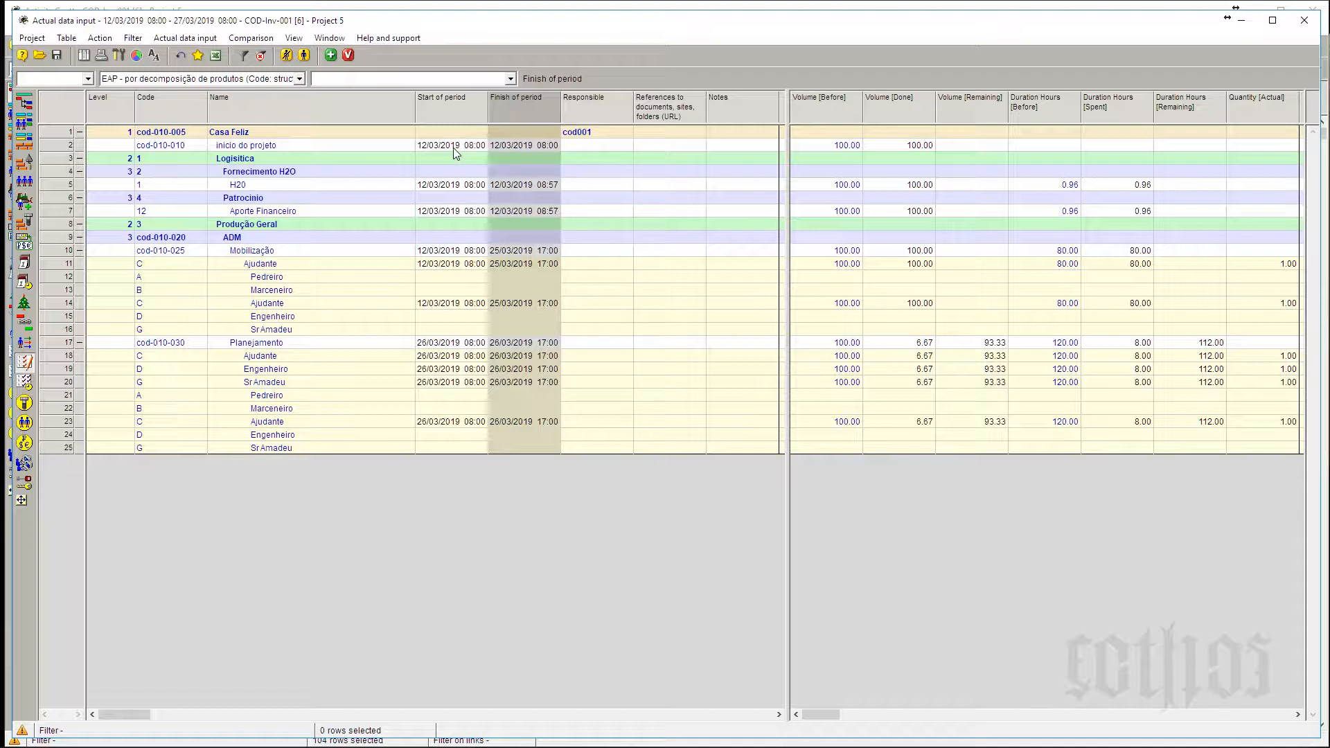
click(427, 252)
click(494, 251)
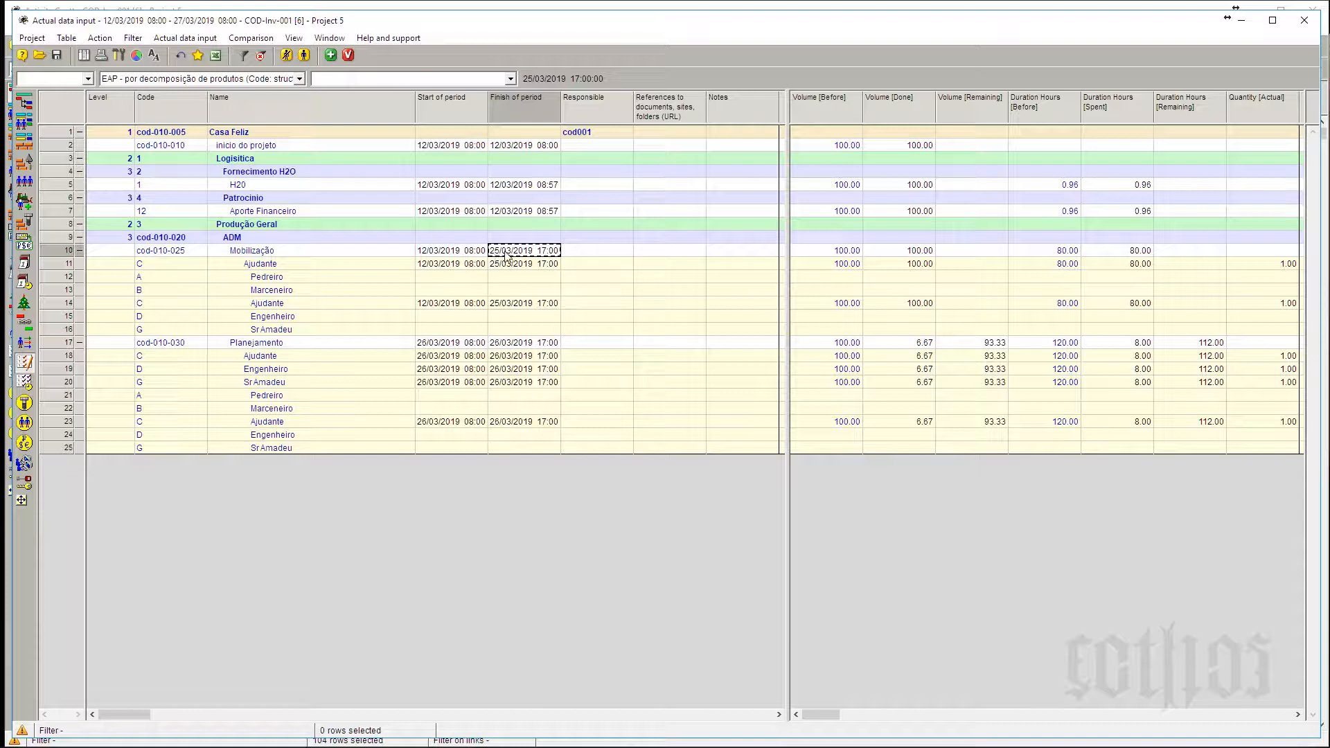
Narrow the activity table so it ends at the Responsible column, and examine Casa Feliz's responsible.
drag(787, 181, 633, 211)
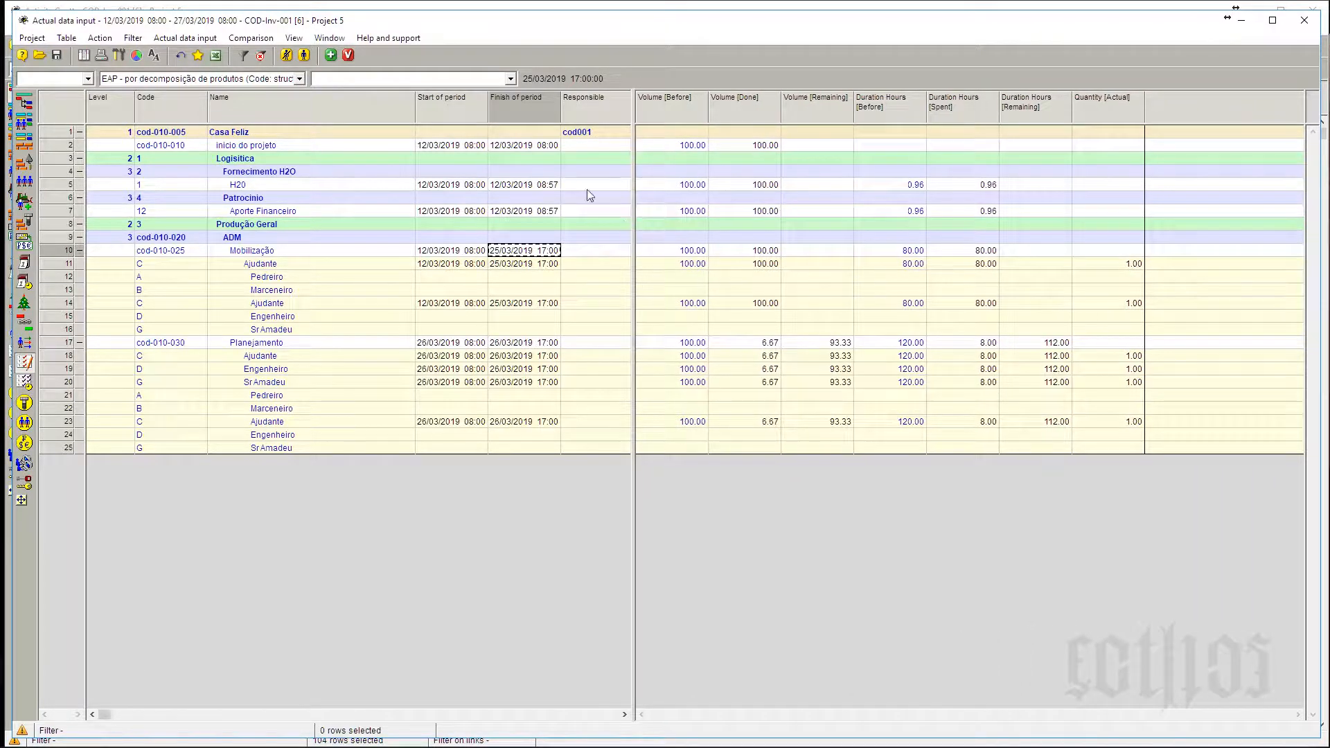
click(588, 133)
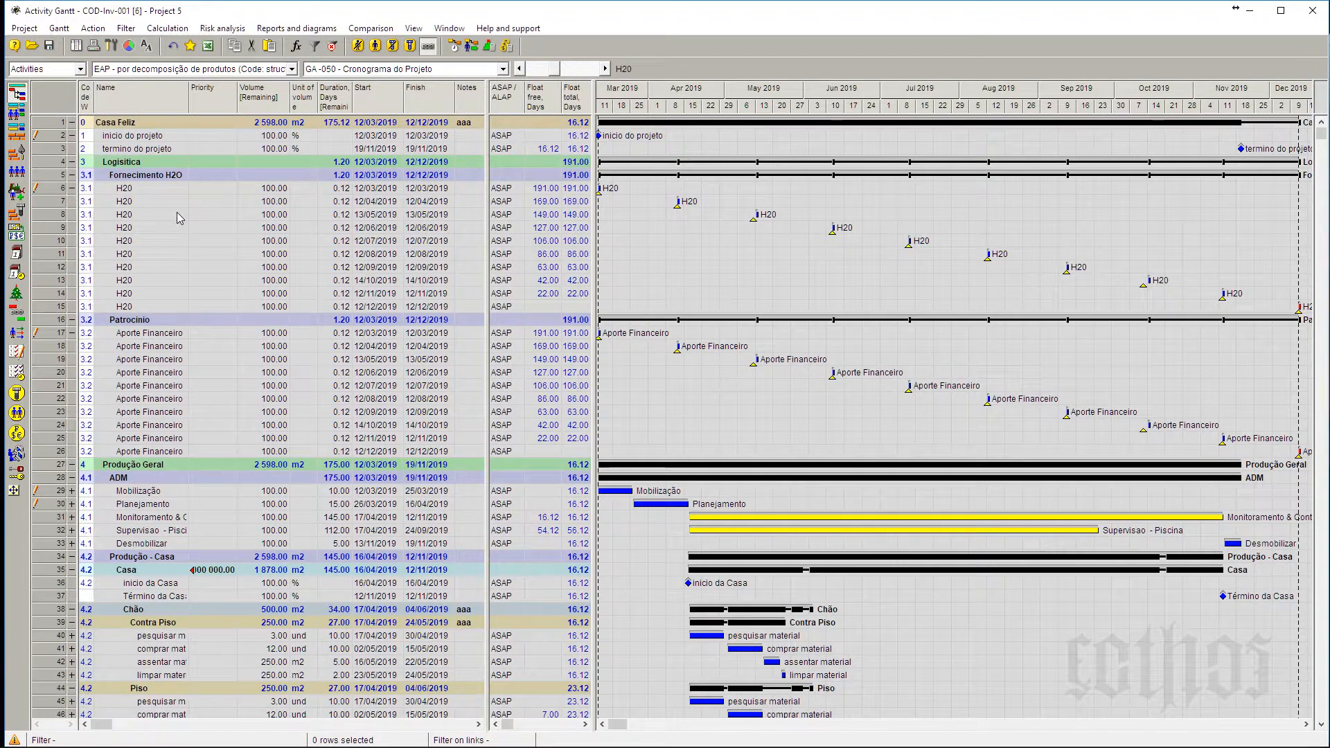
click(178, 218)
click(504, 69)
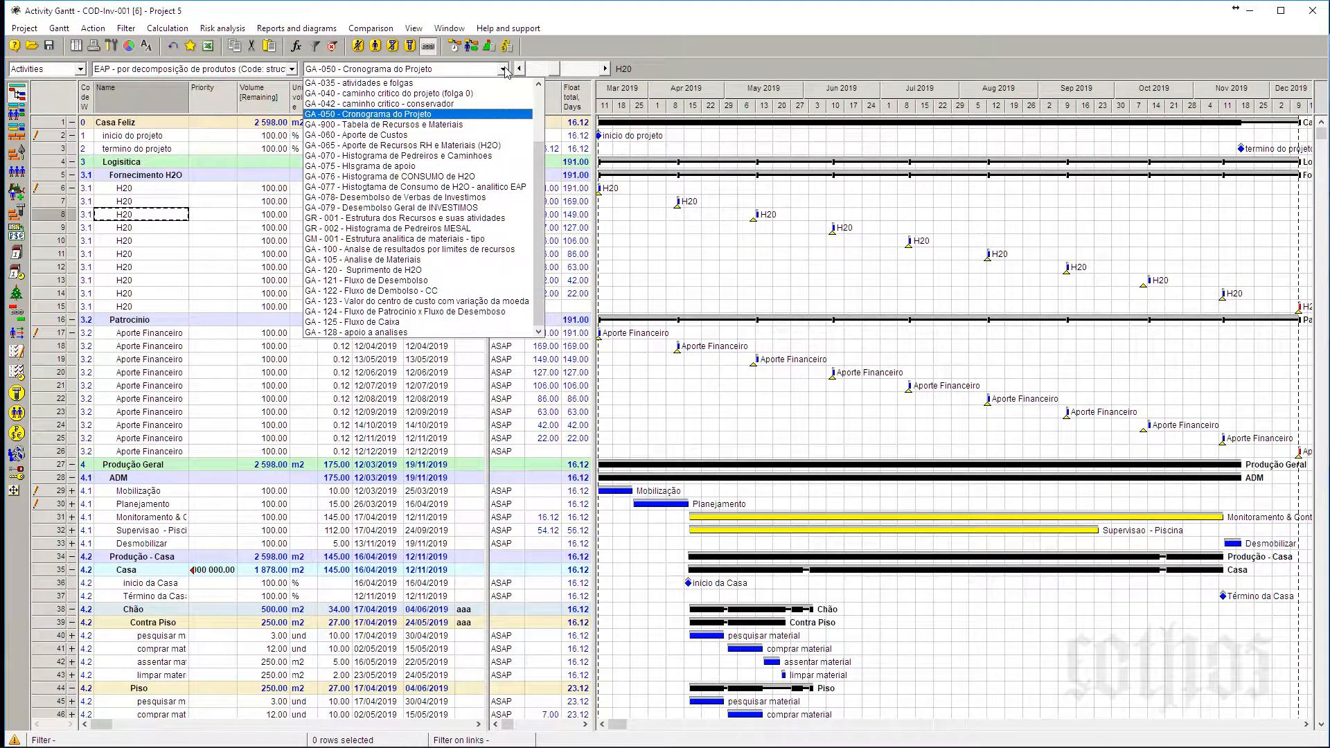
key(Down)
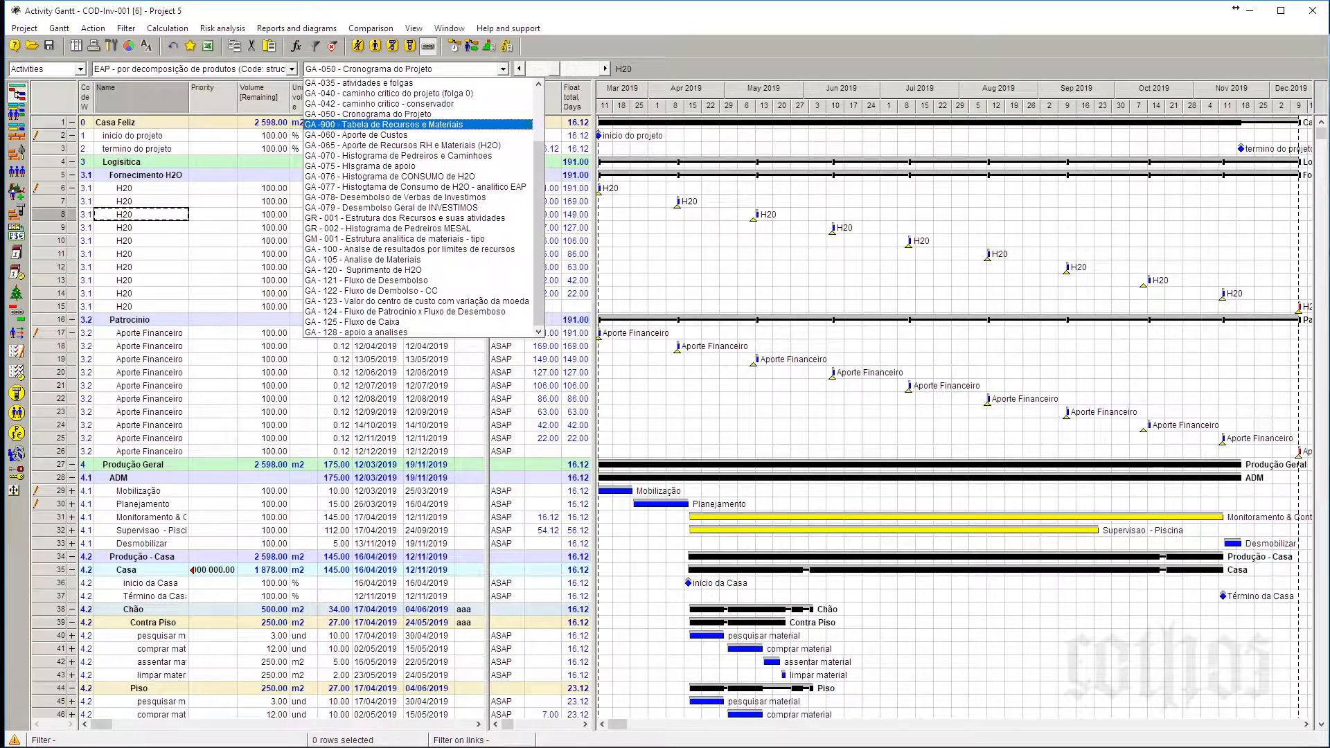
key(Escape)
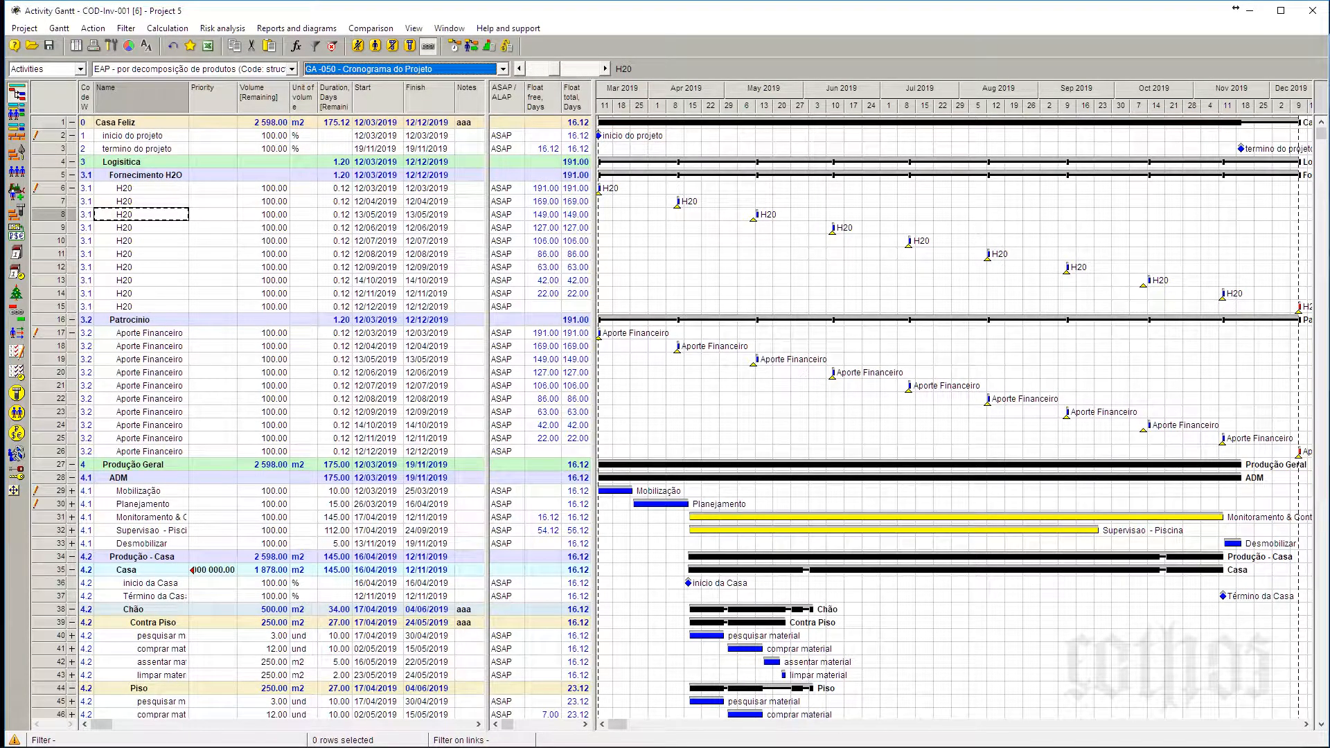
Return to the actual data input table and collapse the Mobilização and Planejamento assignments.
drag(0, 206, 583, 33)
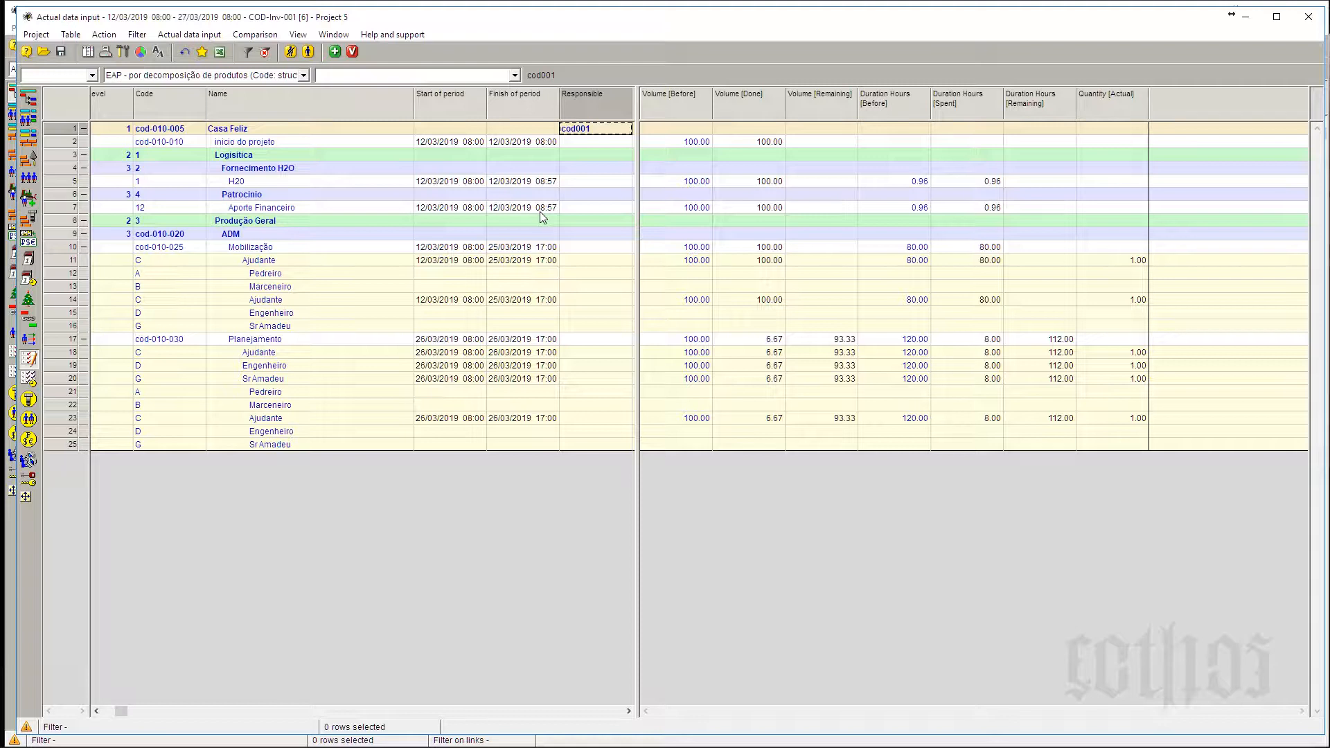
click(84, 247)
click(84, 260)
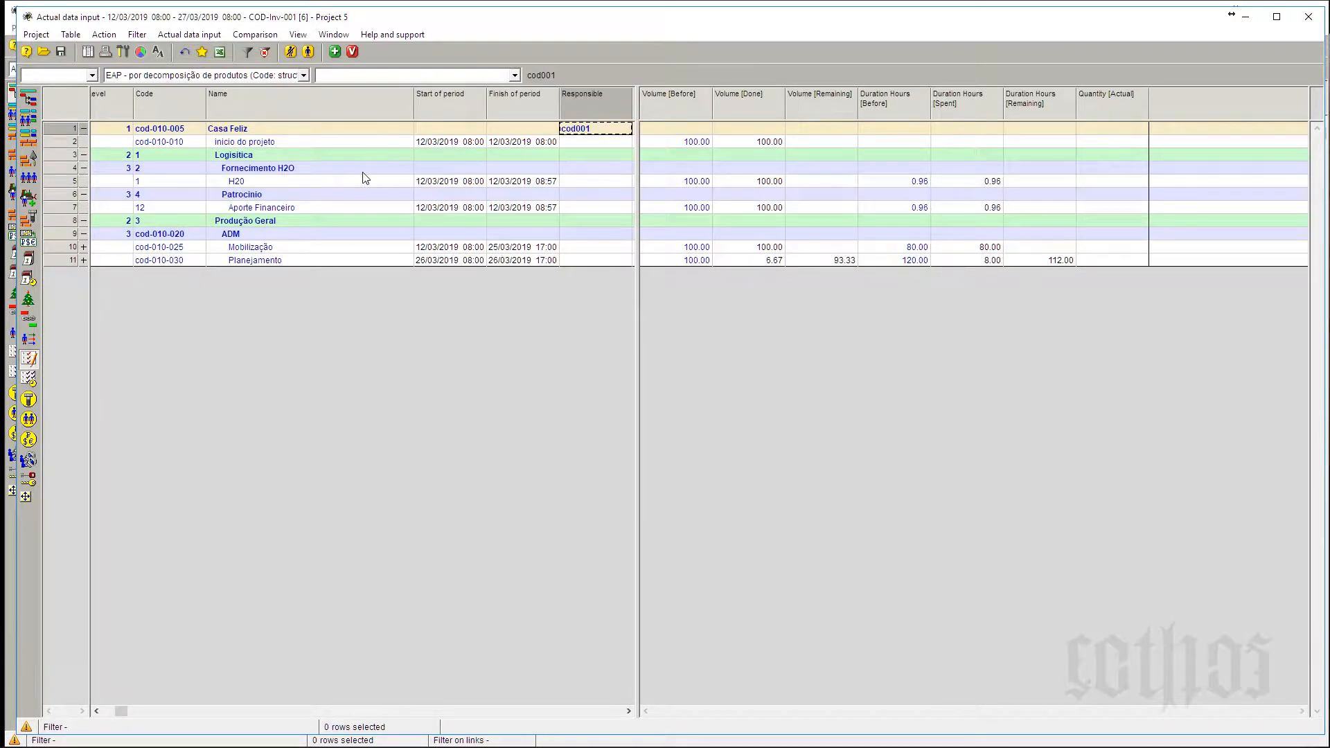
Examine the start and finish of period for the inicio do projeto and H20 activities.
click(467, 142)
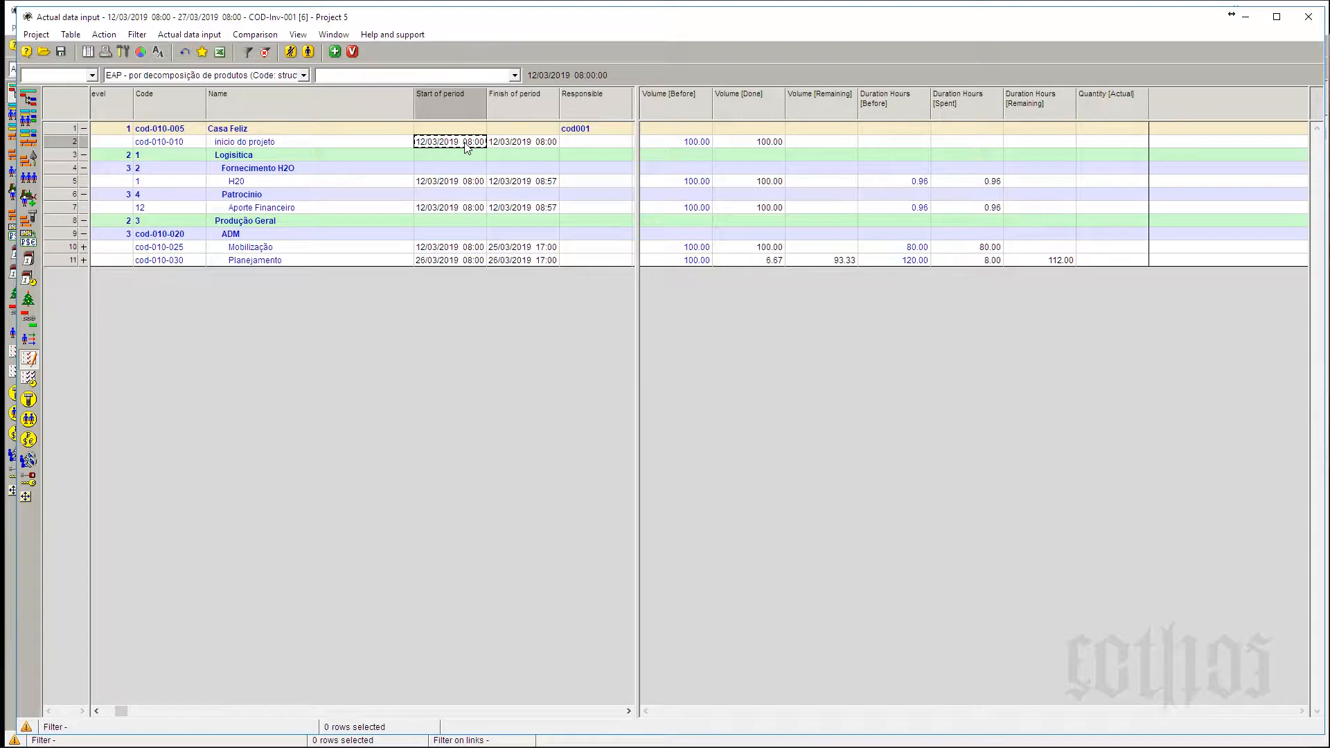
click(510, 144)
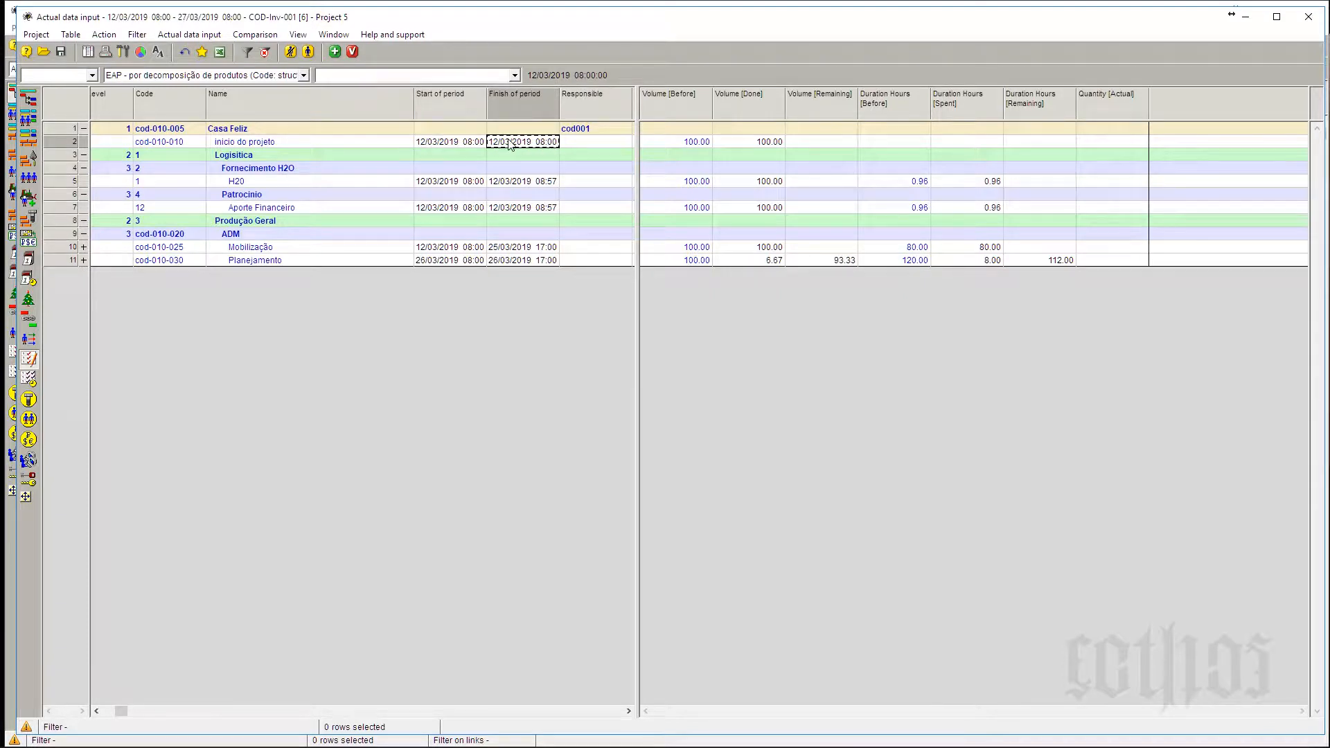
click(462, 145)
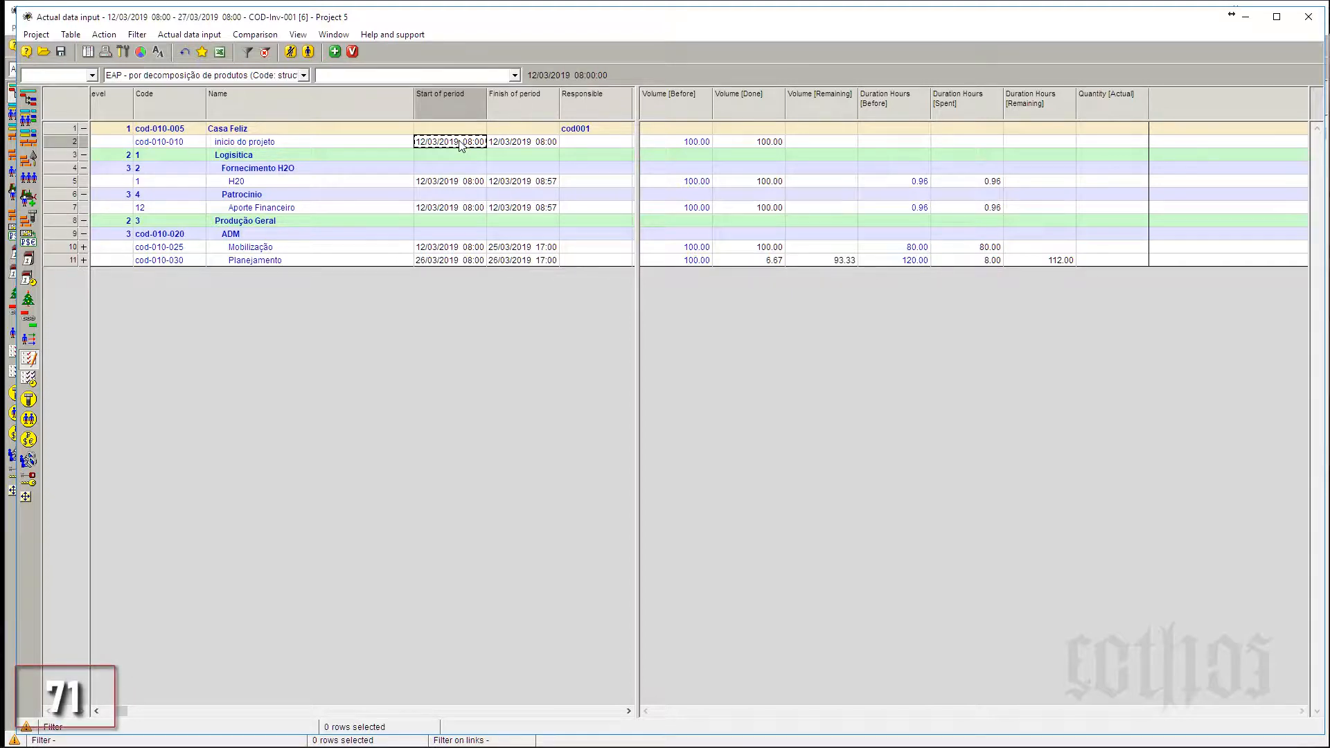
click(451, 184)
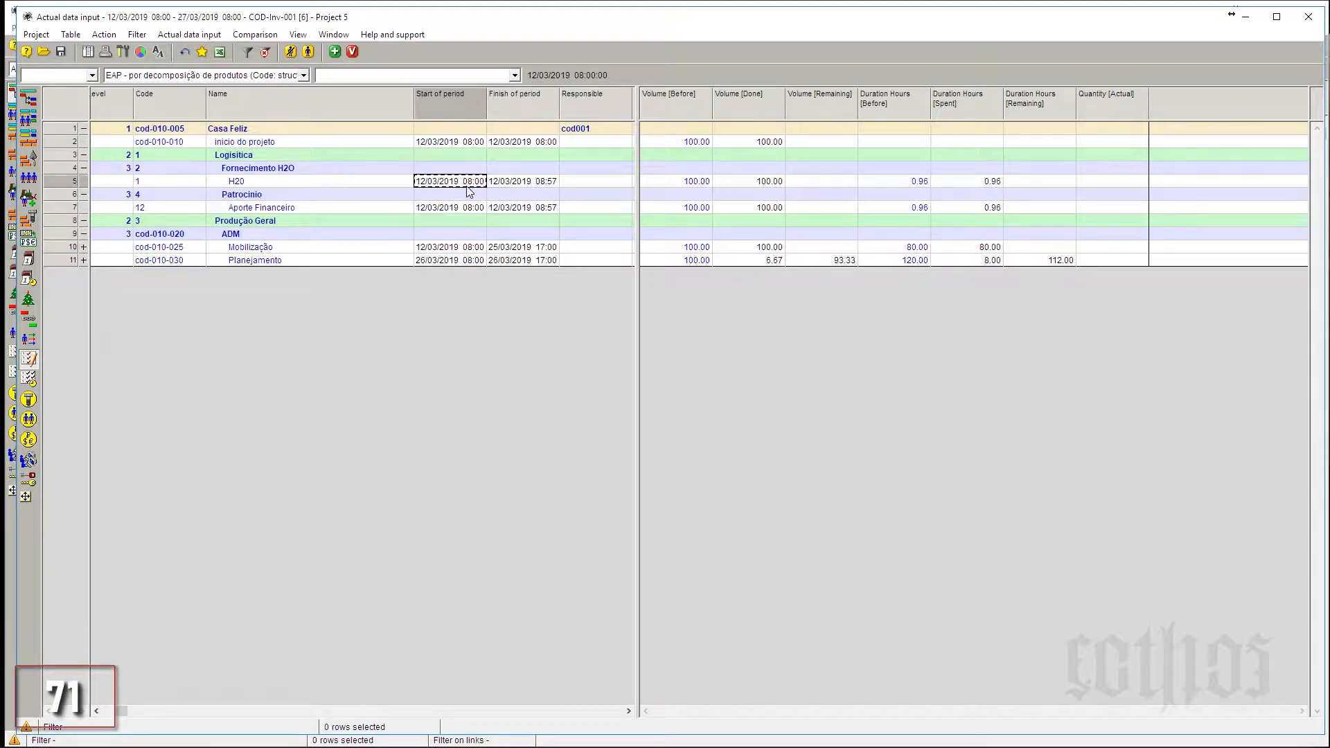
click(499, 184)
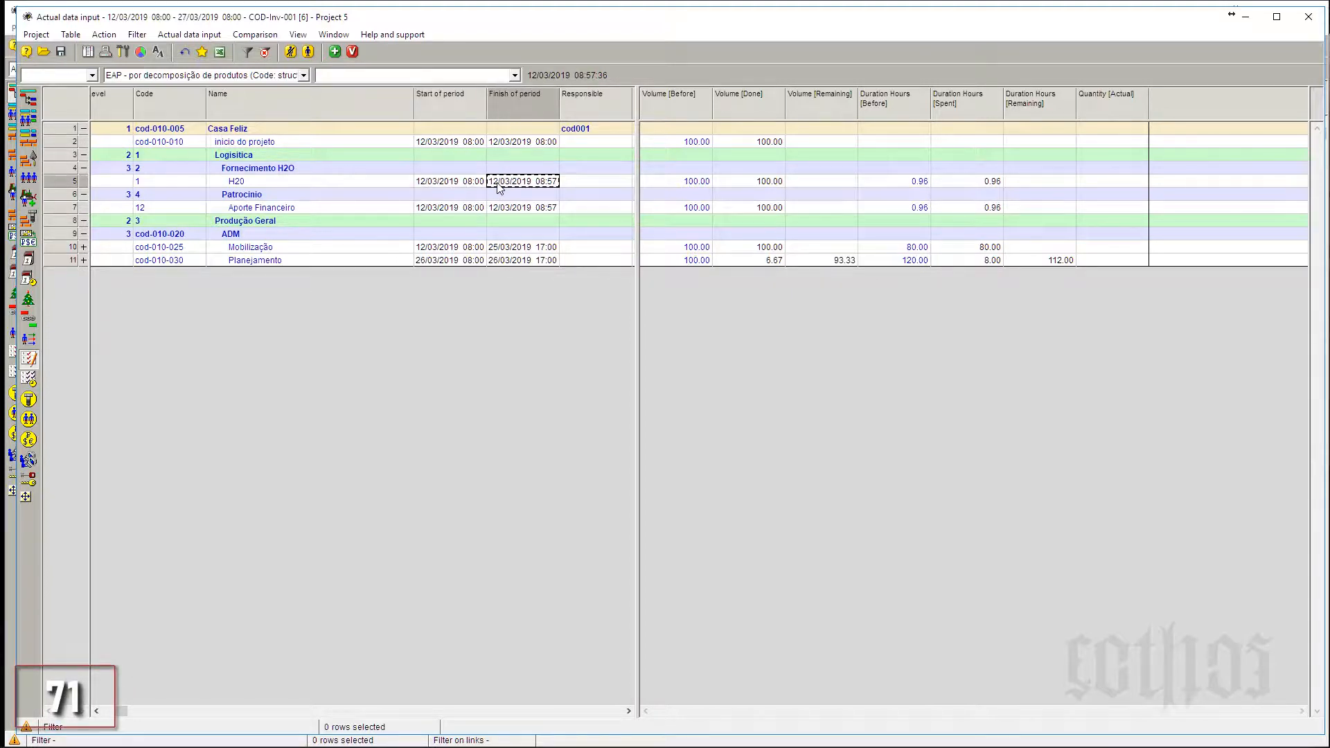
Examine inicio do projeto's volume before and done, H20's volume done, and Aporte Financeiro's volume done and duration hours spent.
click(663, 103)
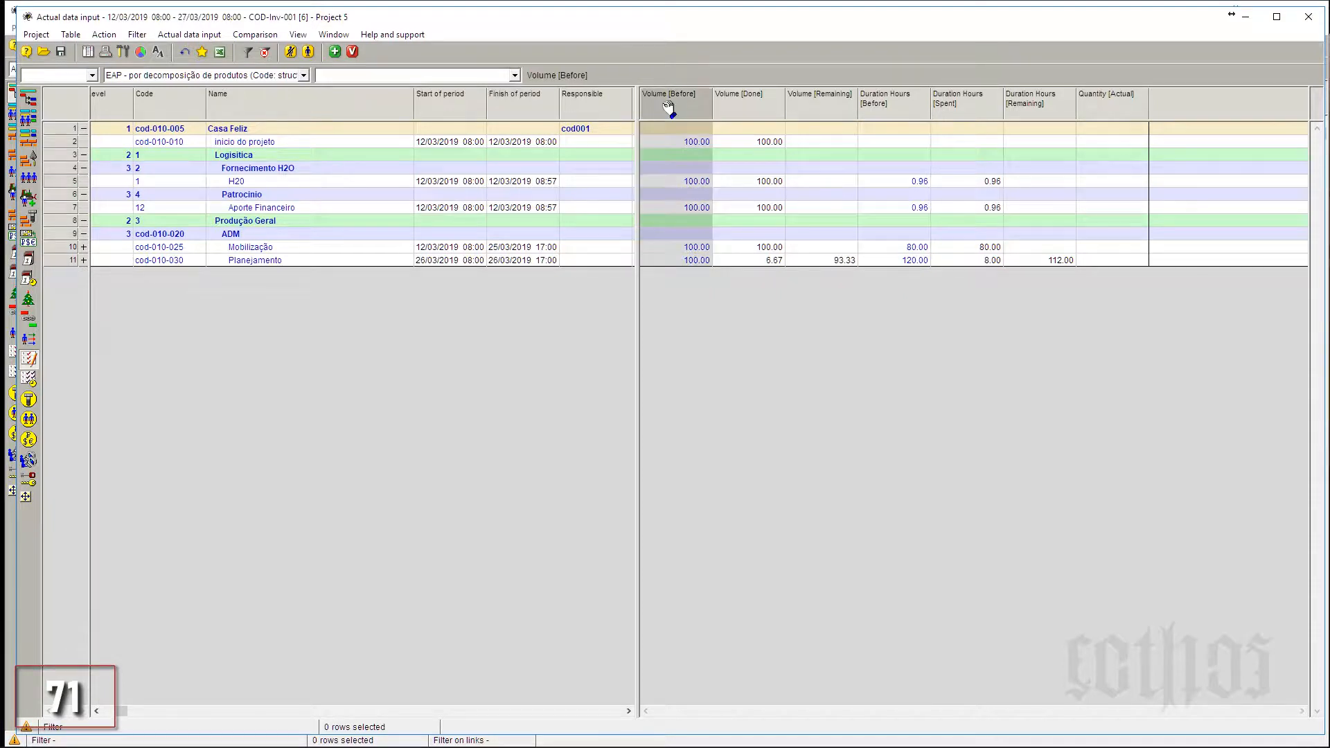
click(360, 145)
click(677, 144)
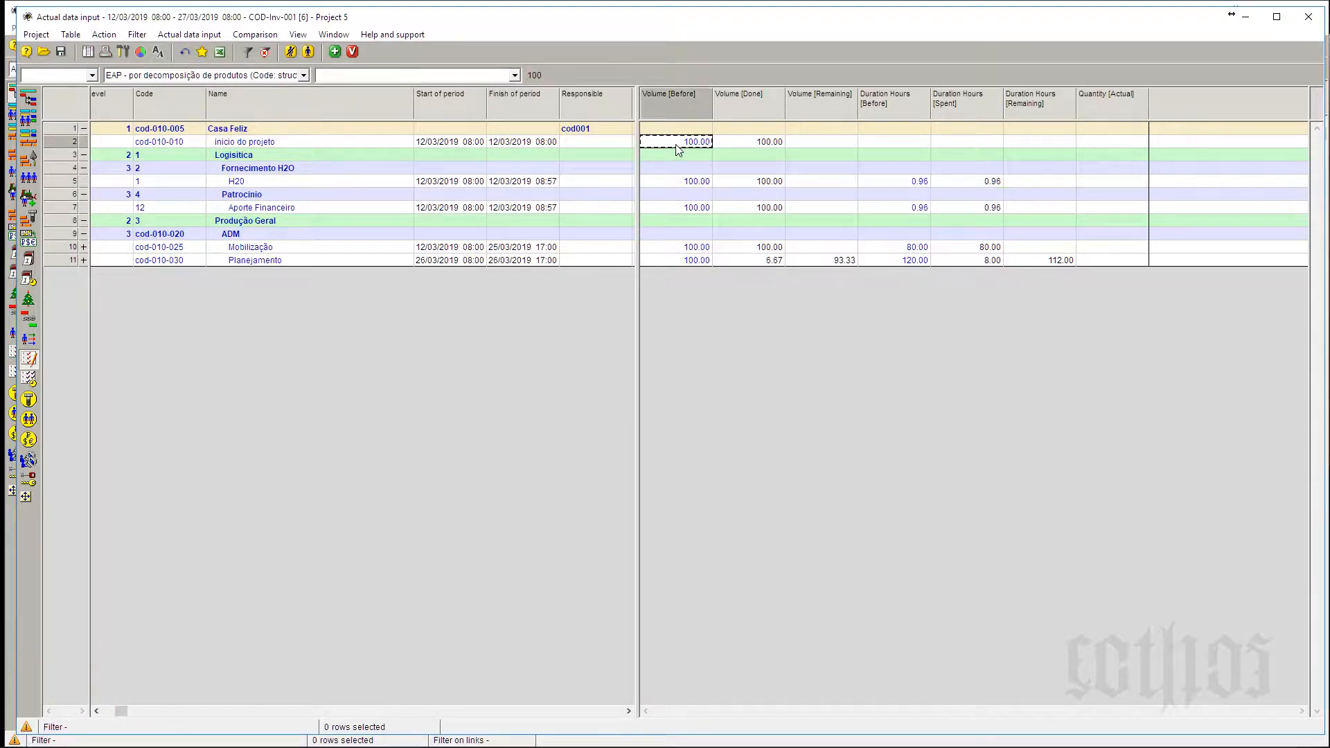
click(736, 141)
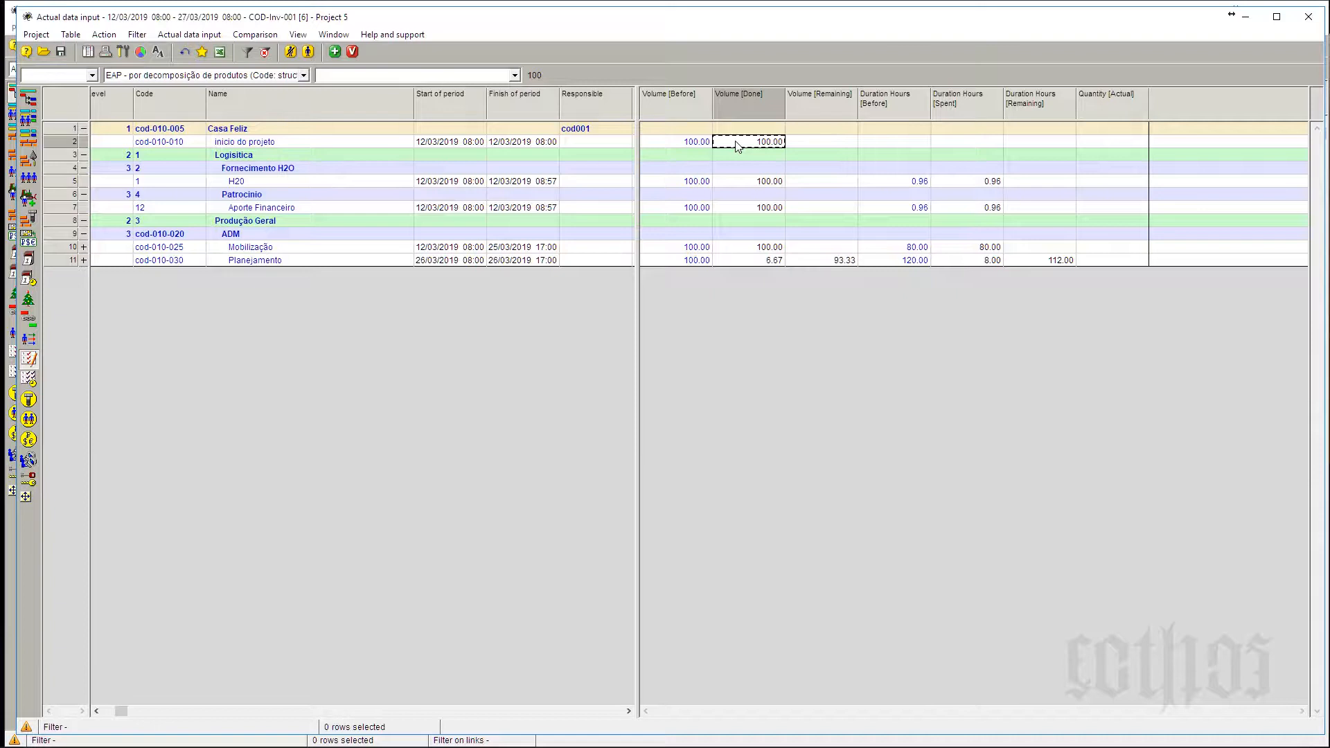
click(740, 183)
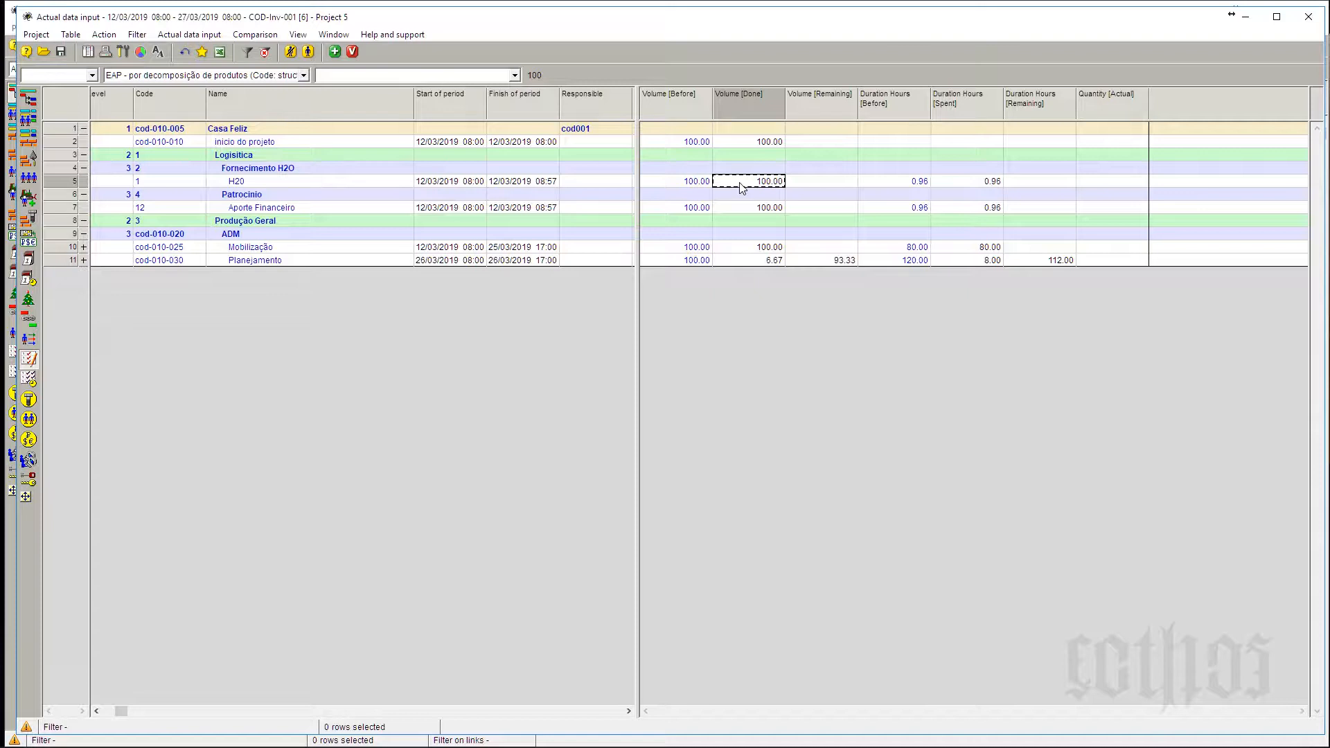
click(749, 207)
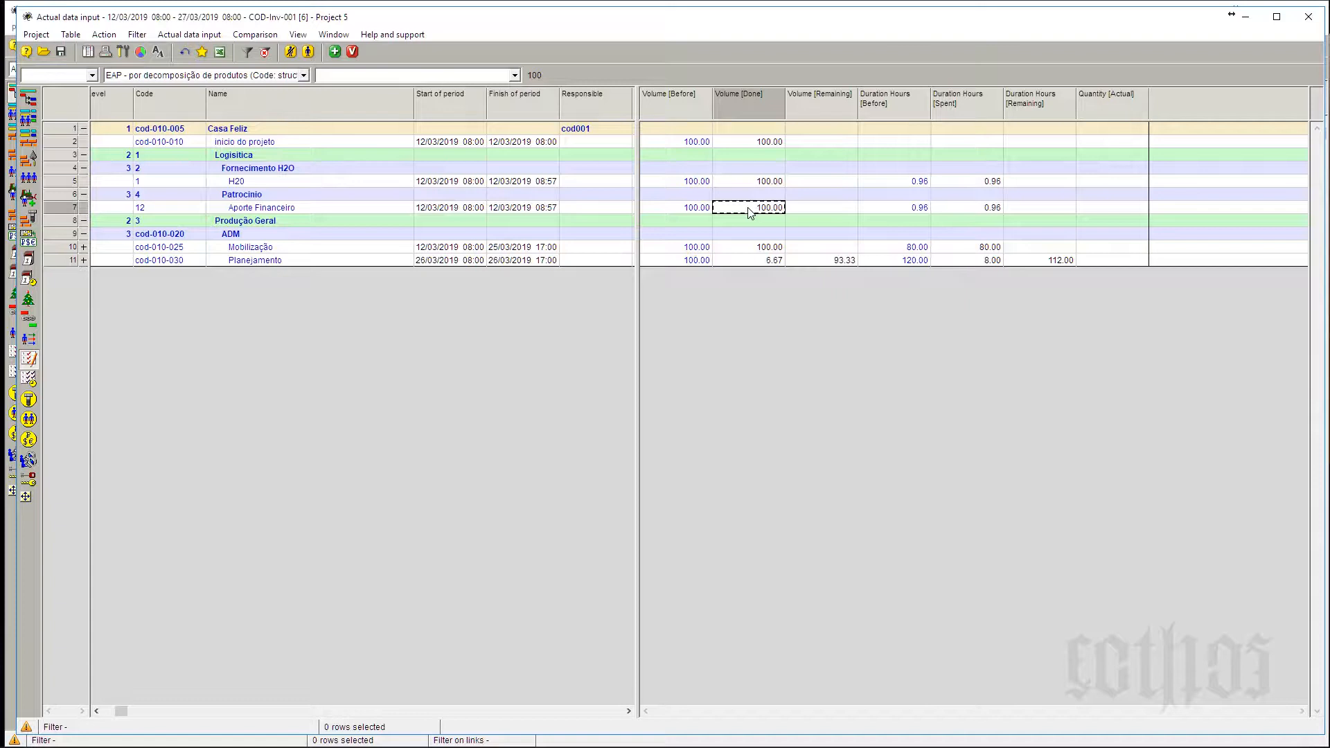
click(988, 209)
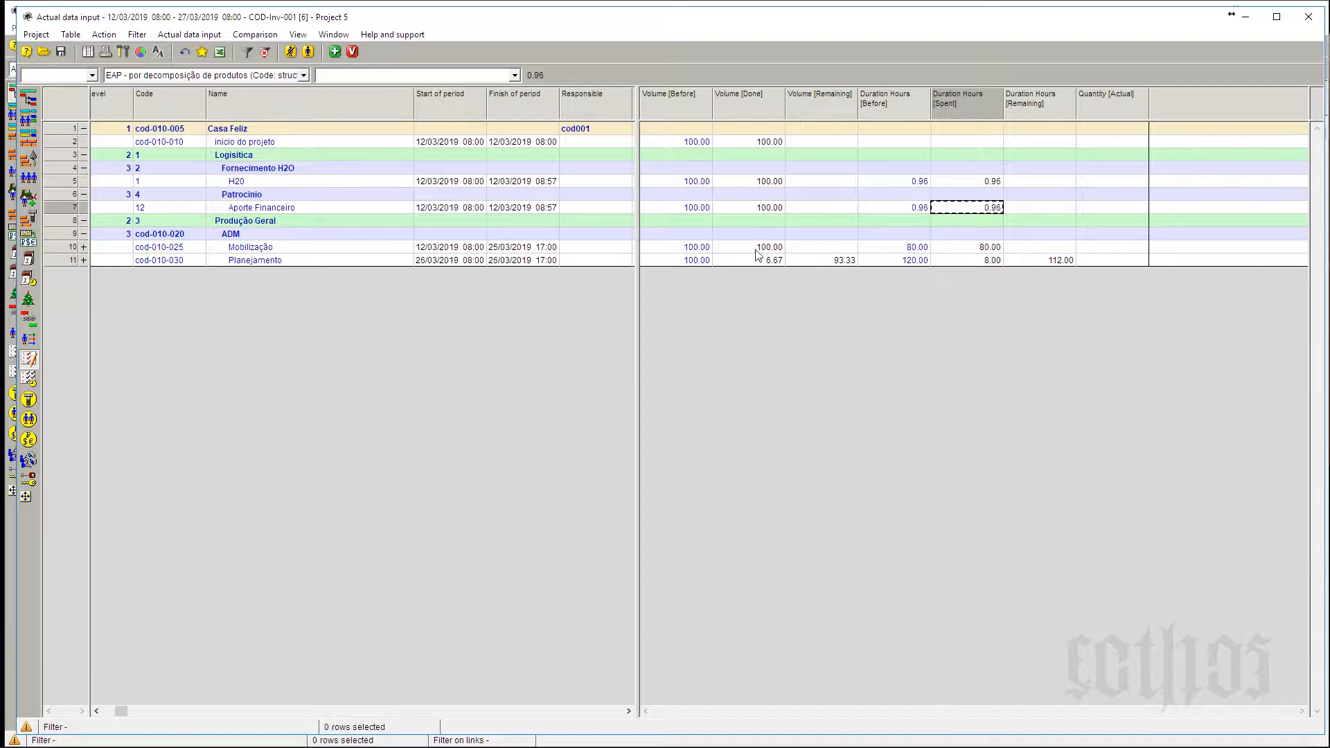
Examine Mobilização's start of period, finish of period and volume done.
click(431, 250)
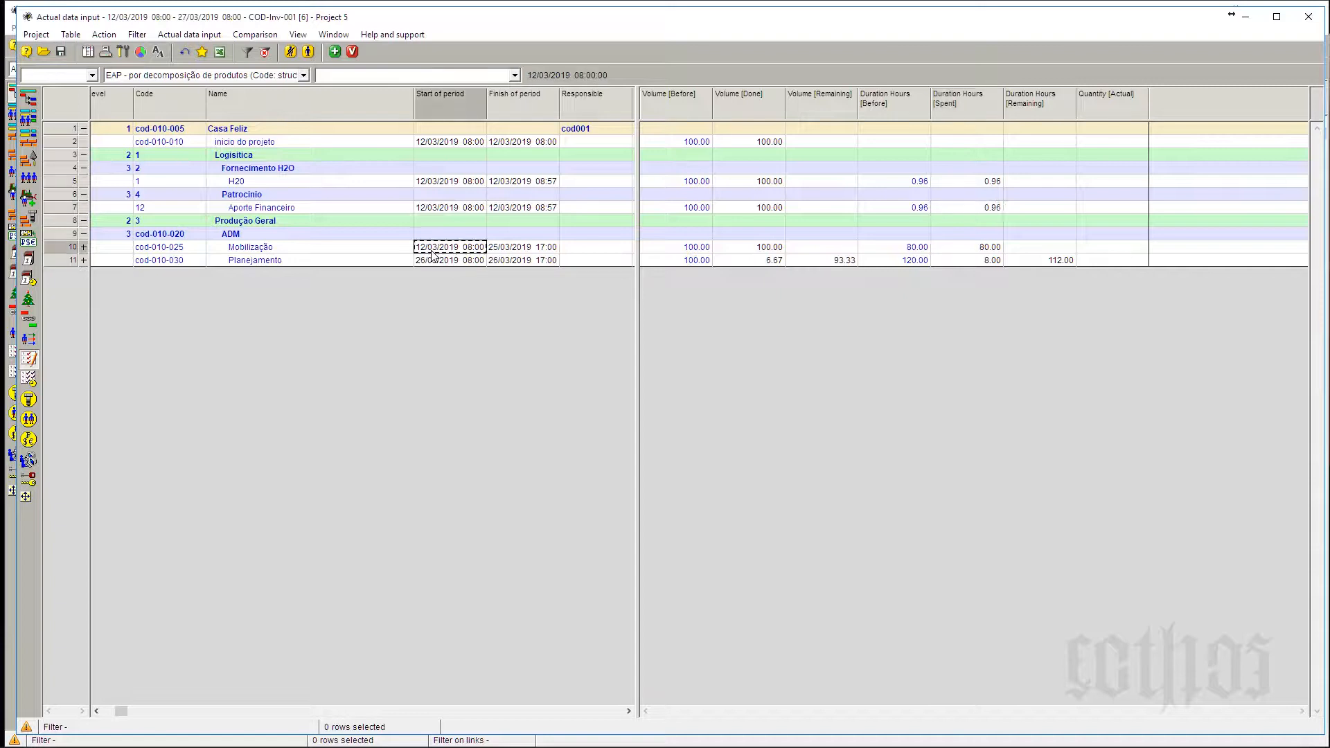
click(514, 250)
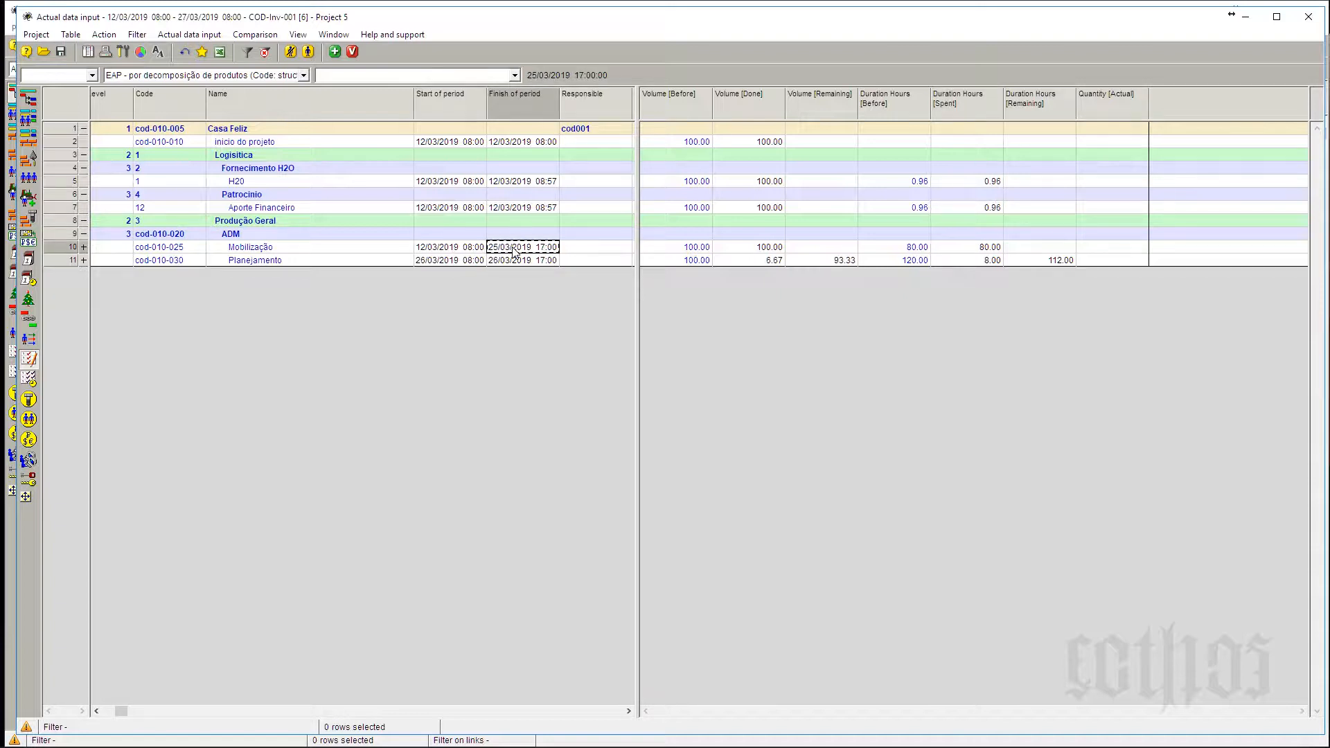
click(749, 250)
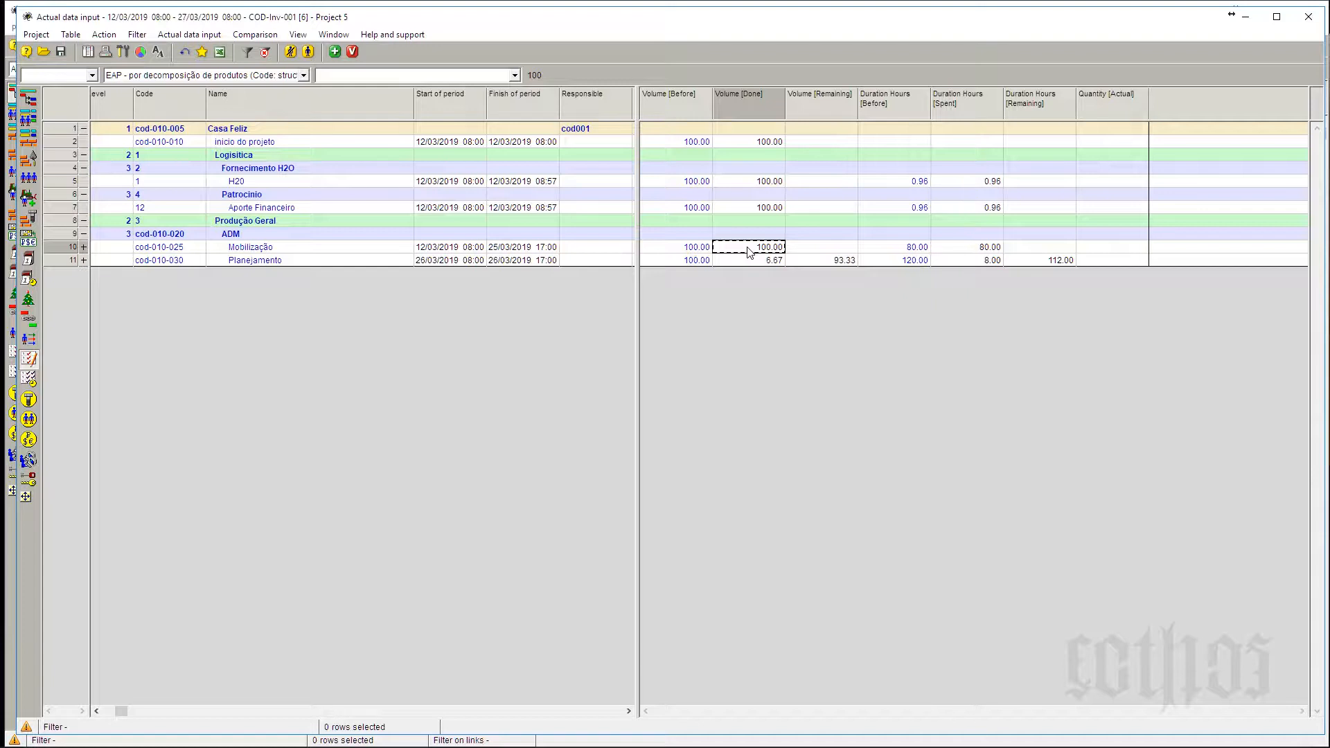
Examine Planejamento's volume before, start and finish of period, and volume done.
click(698, 263)
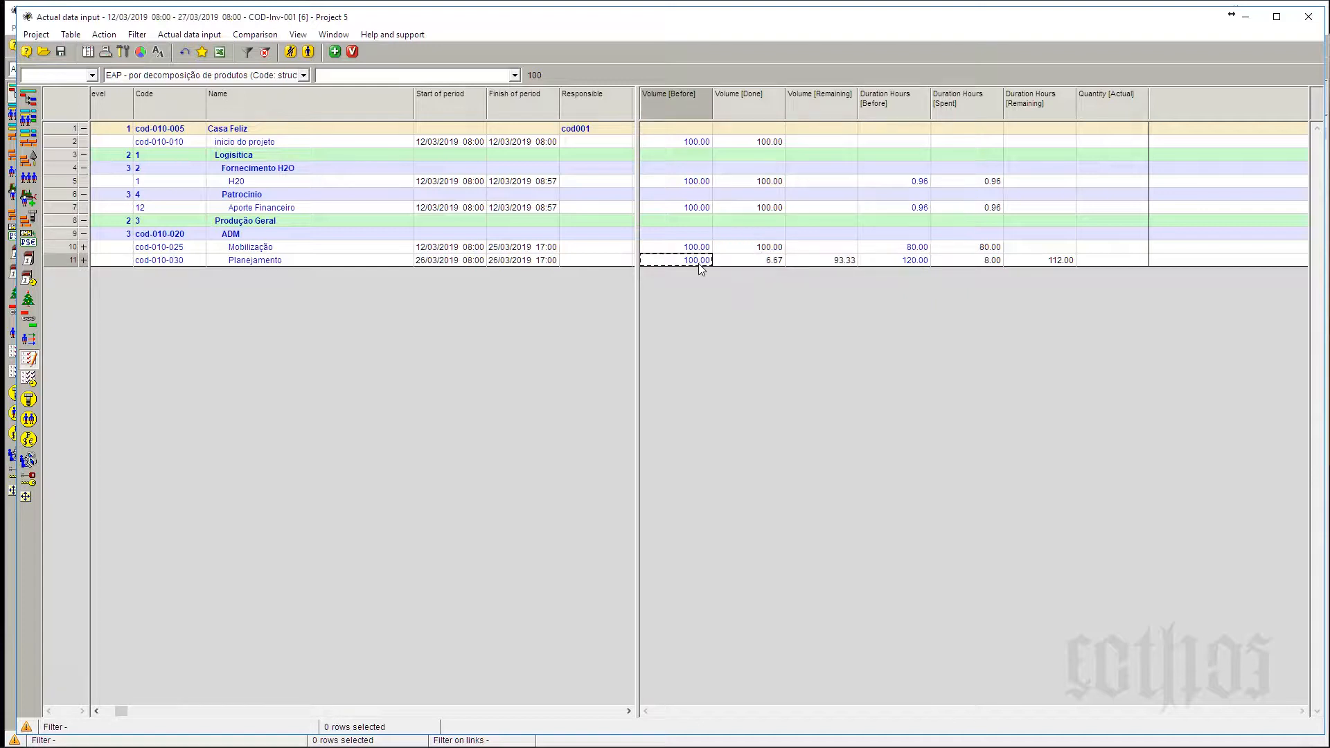
click(444, 261)
click(509, 262)
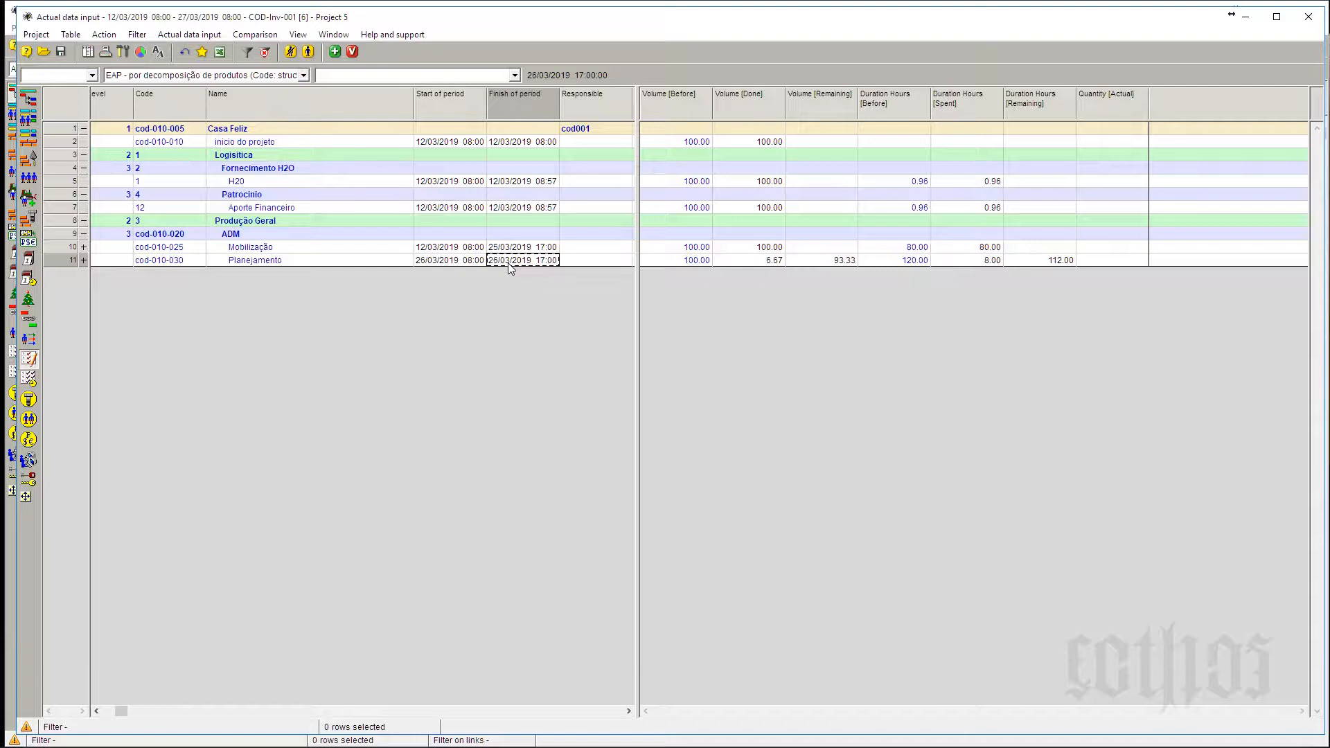
click(762, 261)
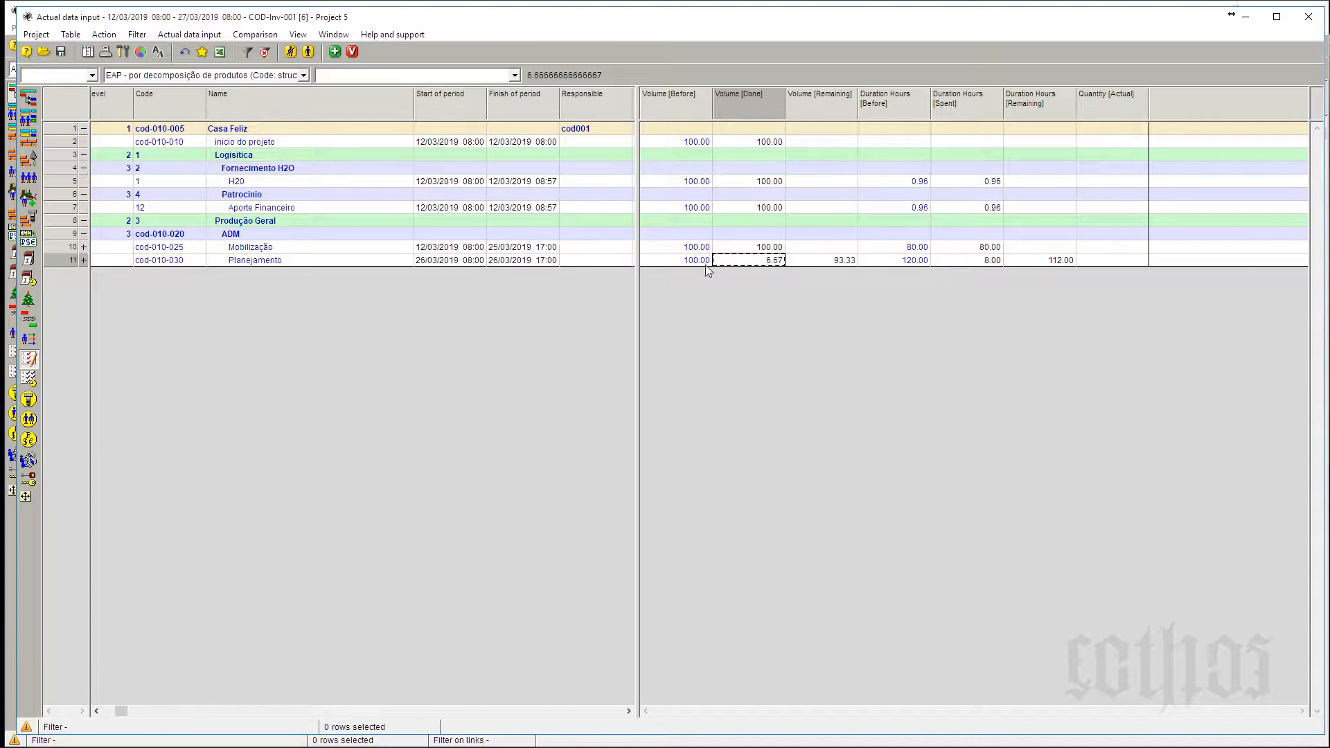
Open the field selection for showing columns beside References, and examine the Materials fields, including Capacete and Cimento.
drag(635, 297, 634, 298)
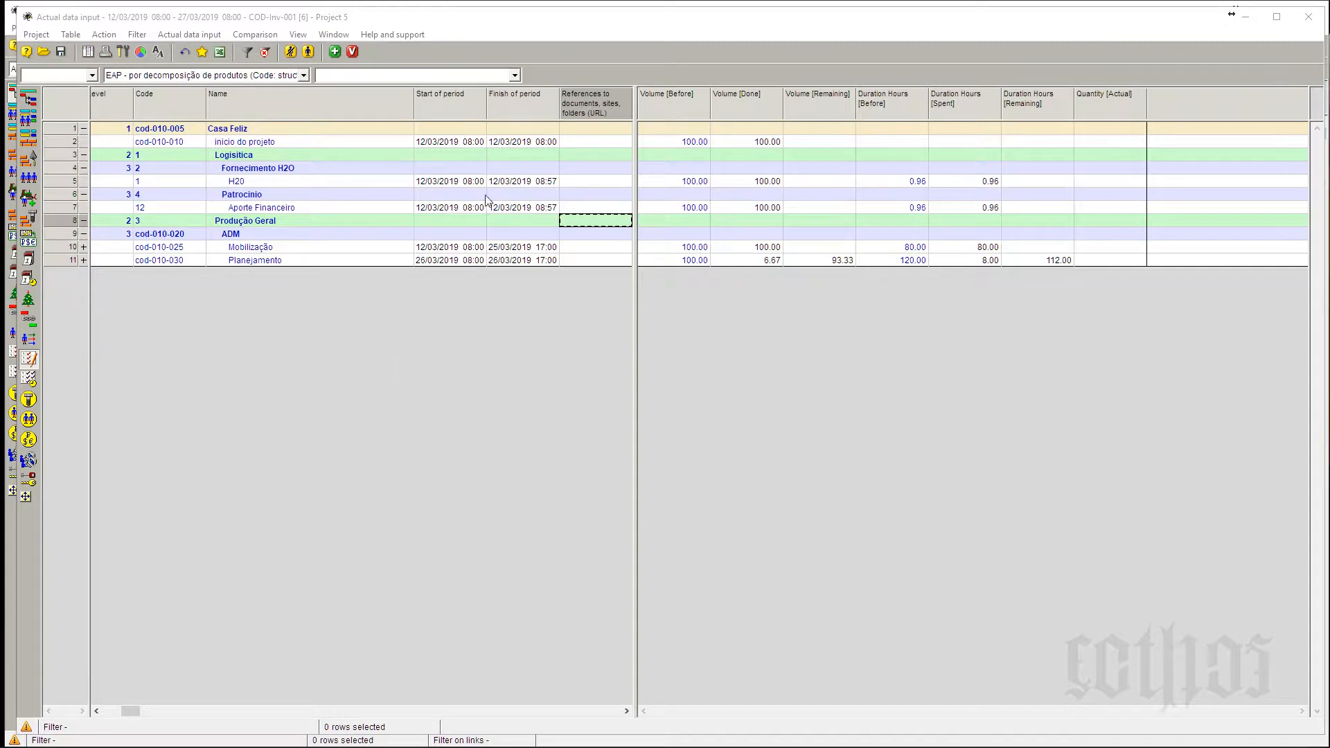
right_click(579, 109)
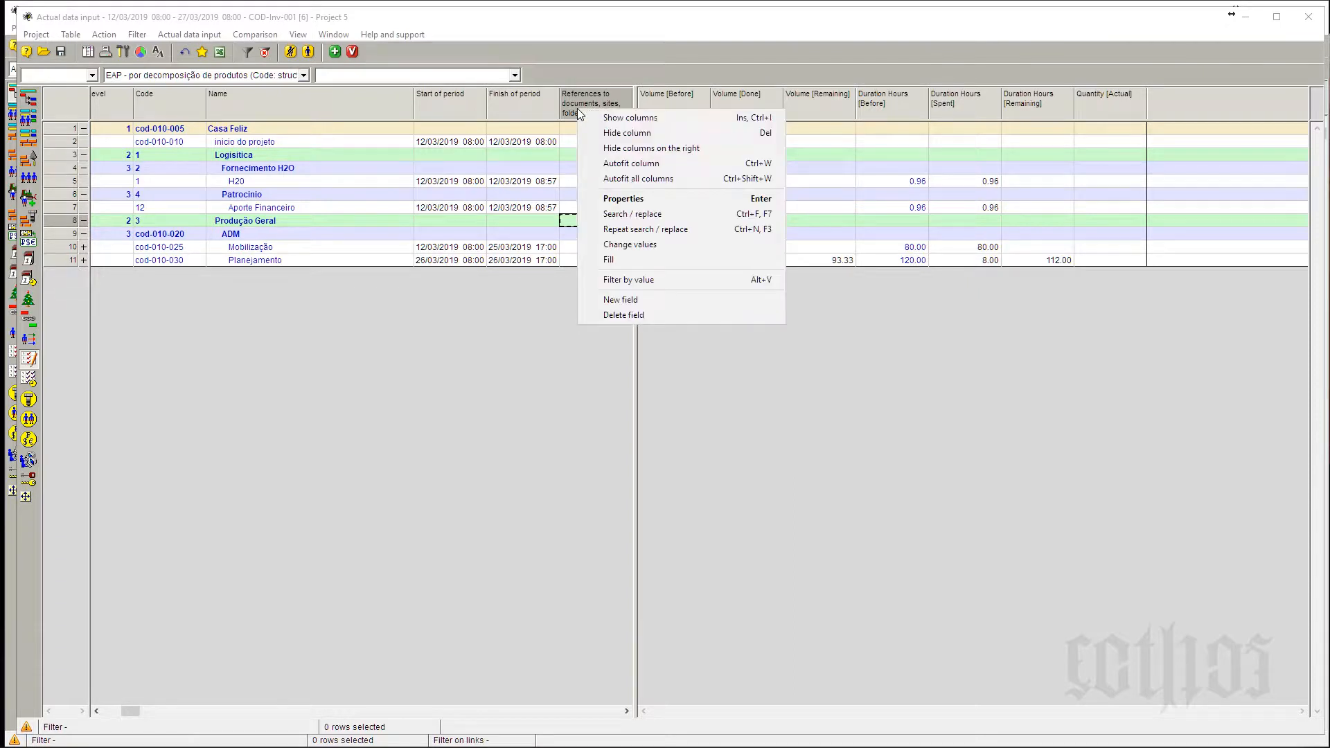
click(616, 119)
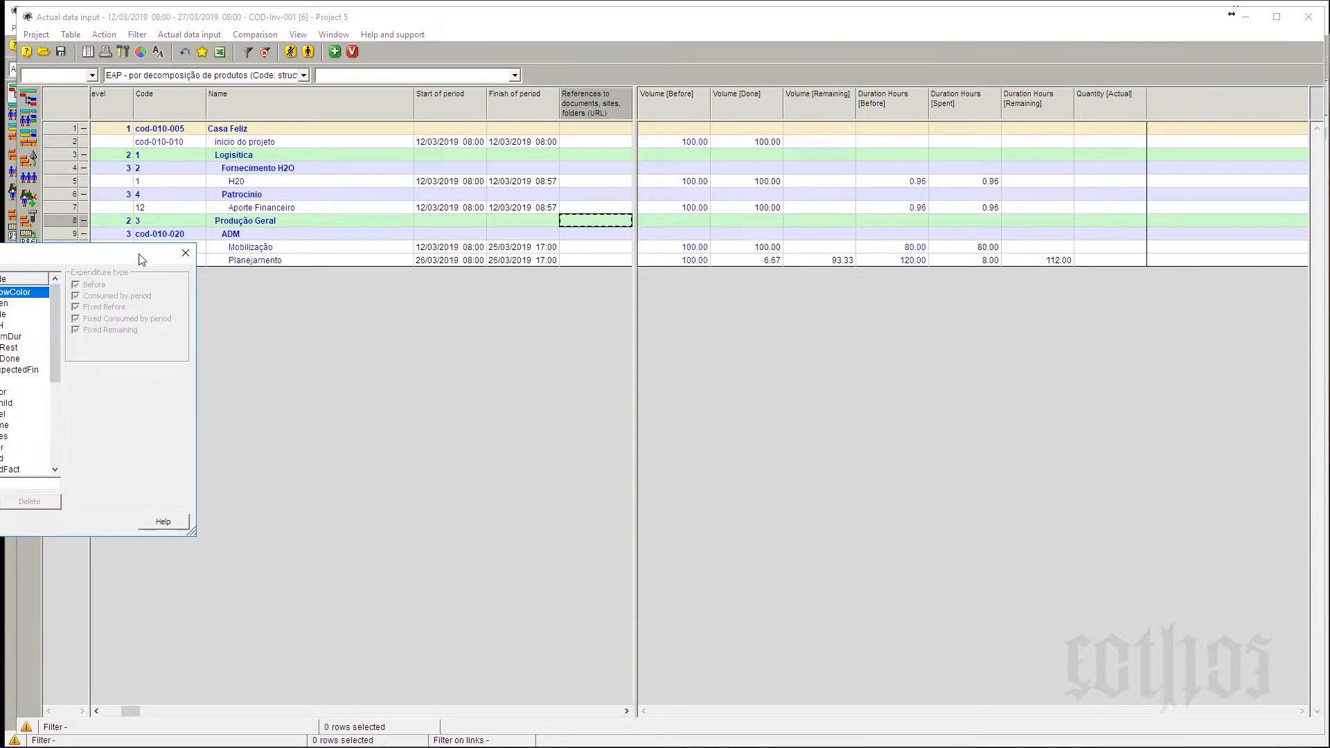
drag(139, 260, 1115, 182)
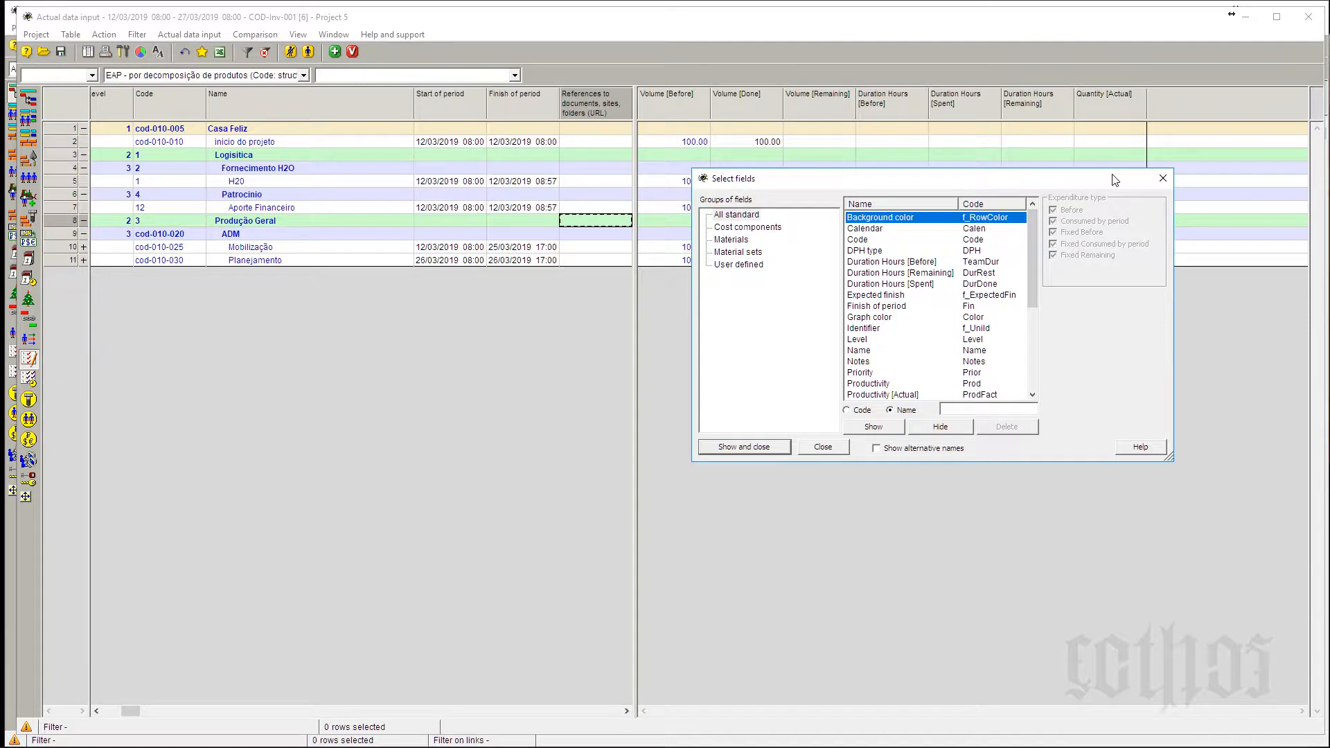
click(732, 240)
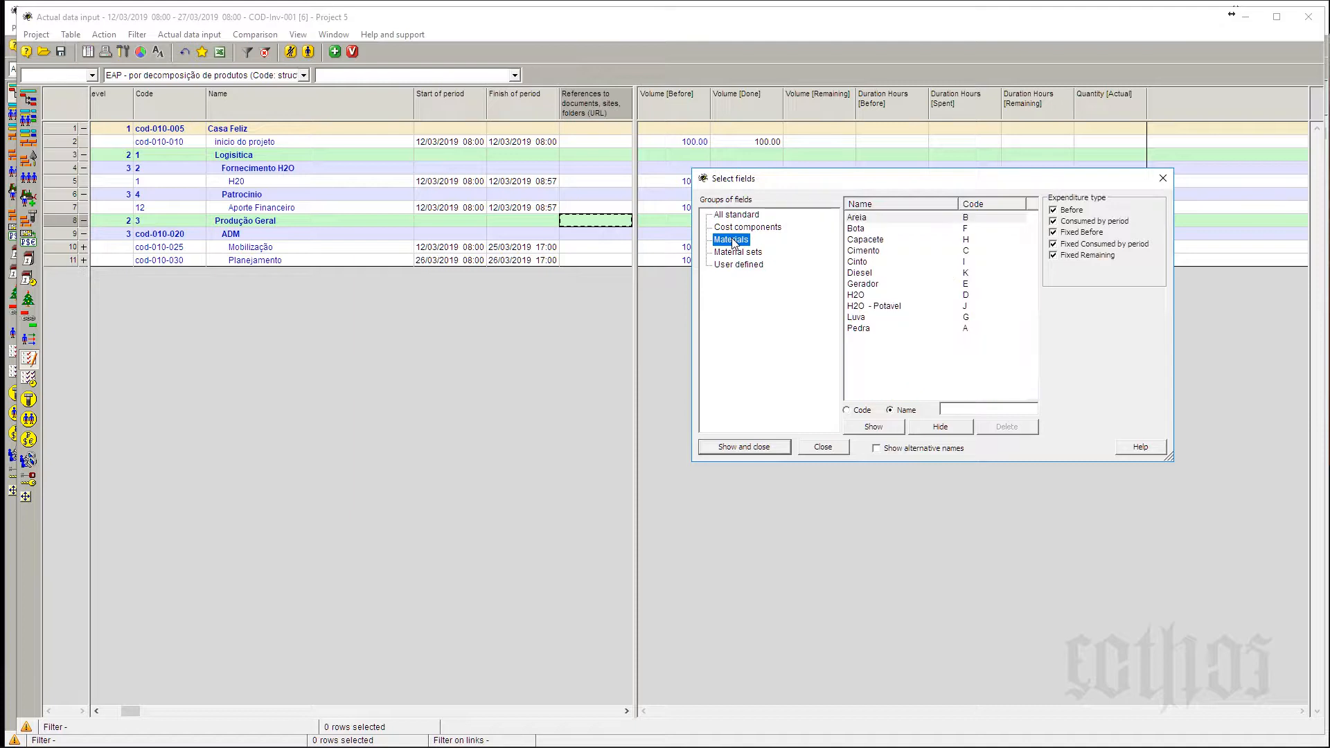
click(855, 220)
click(862, 242)
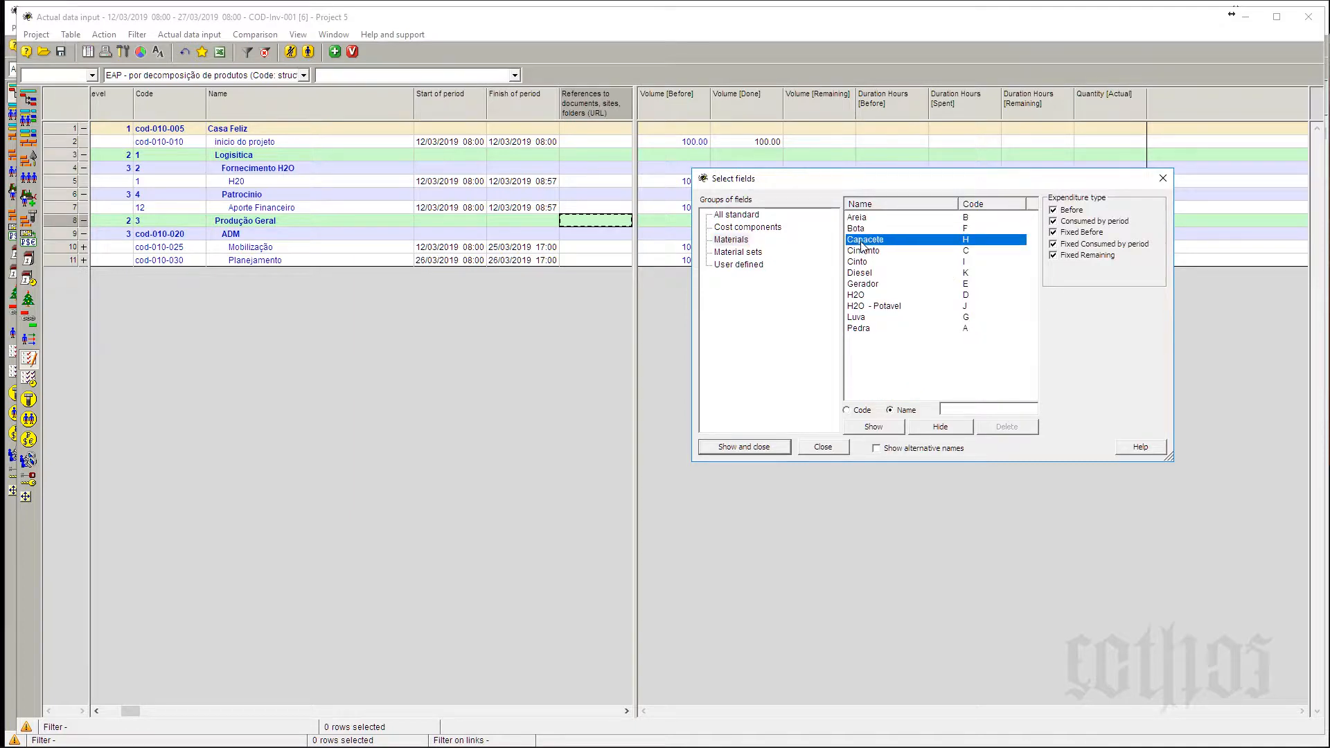
click(863, 252)
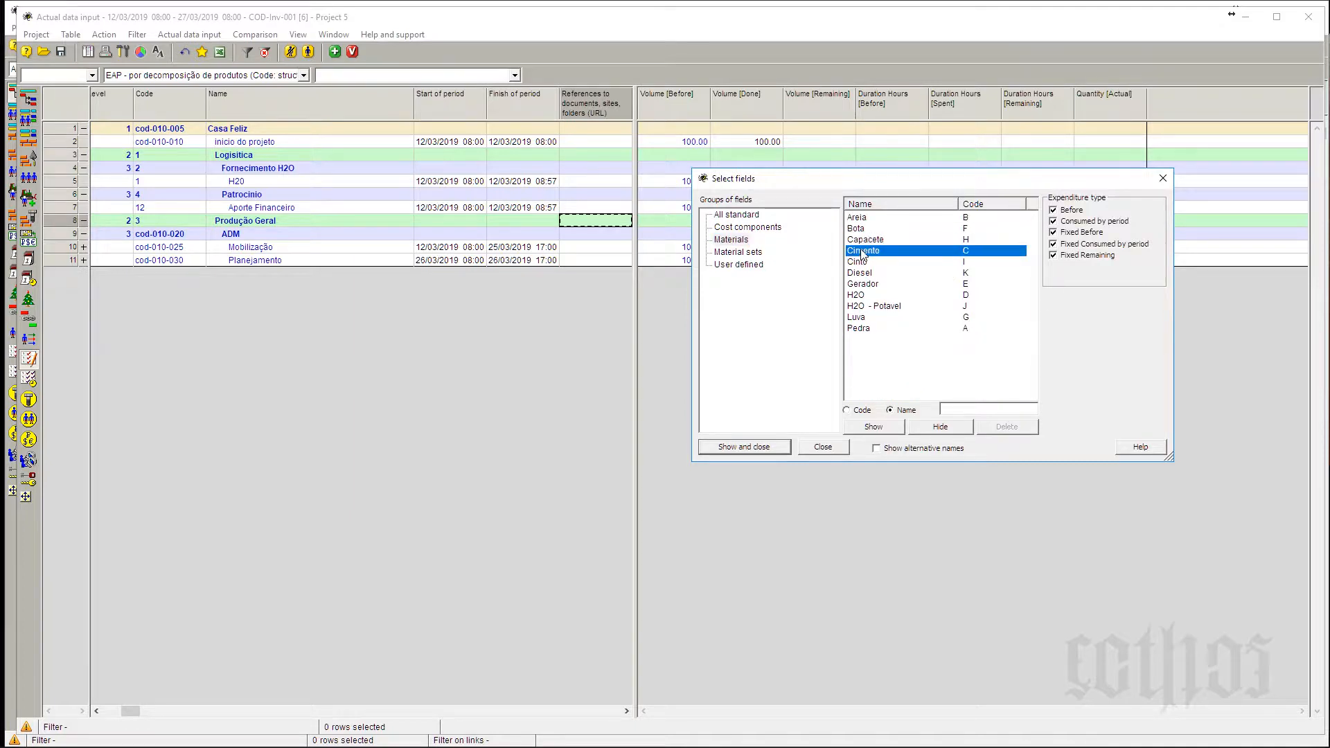
Examine the Cost components, Material sets and User defined field groups, widening the field names to read them in full.
click(726, 228)
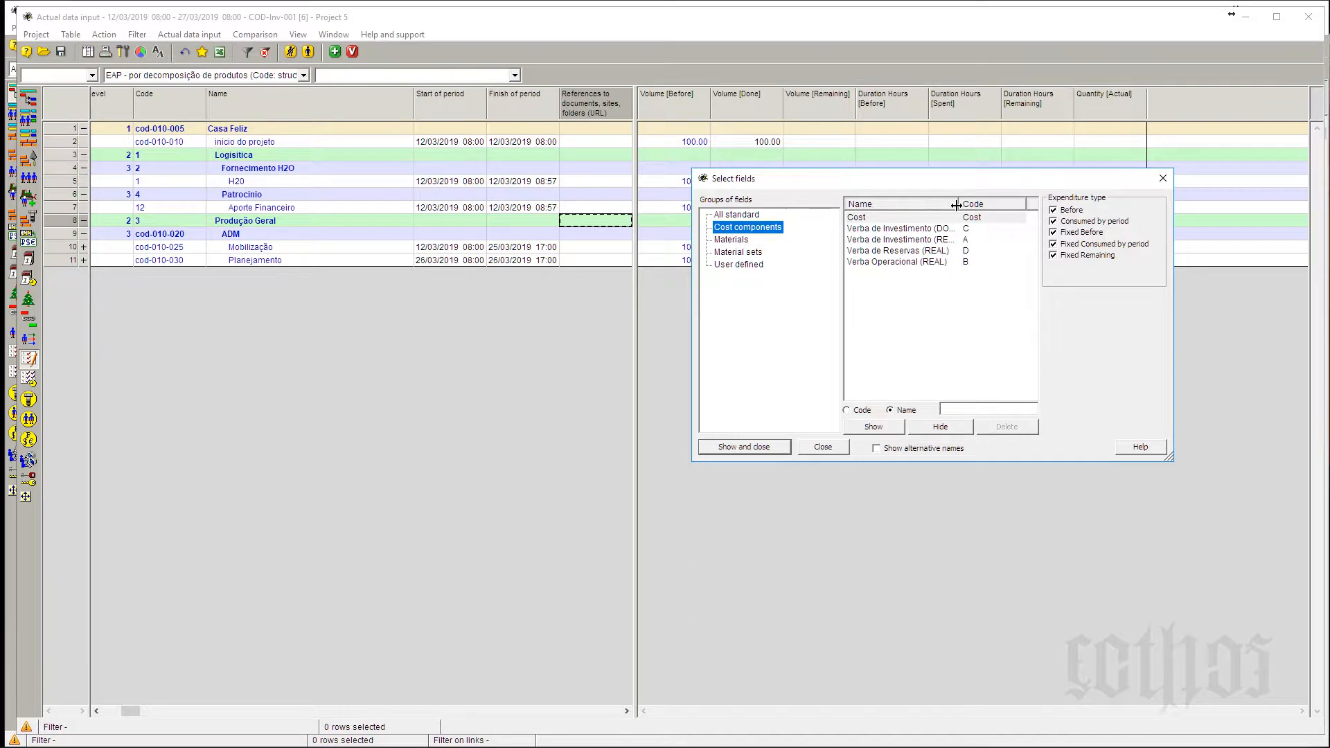
drag(957, 205, 1016, 205)
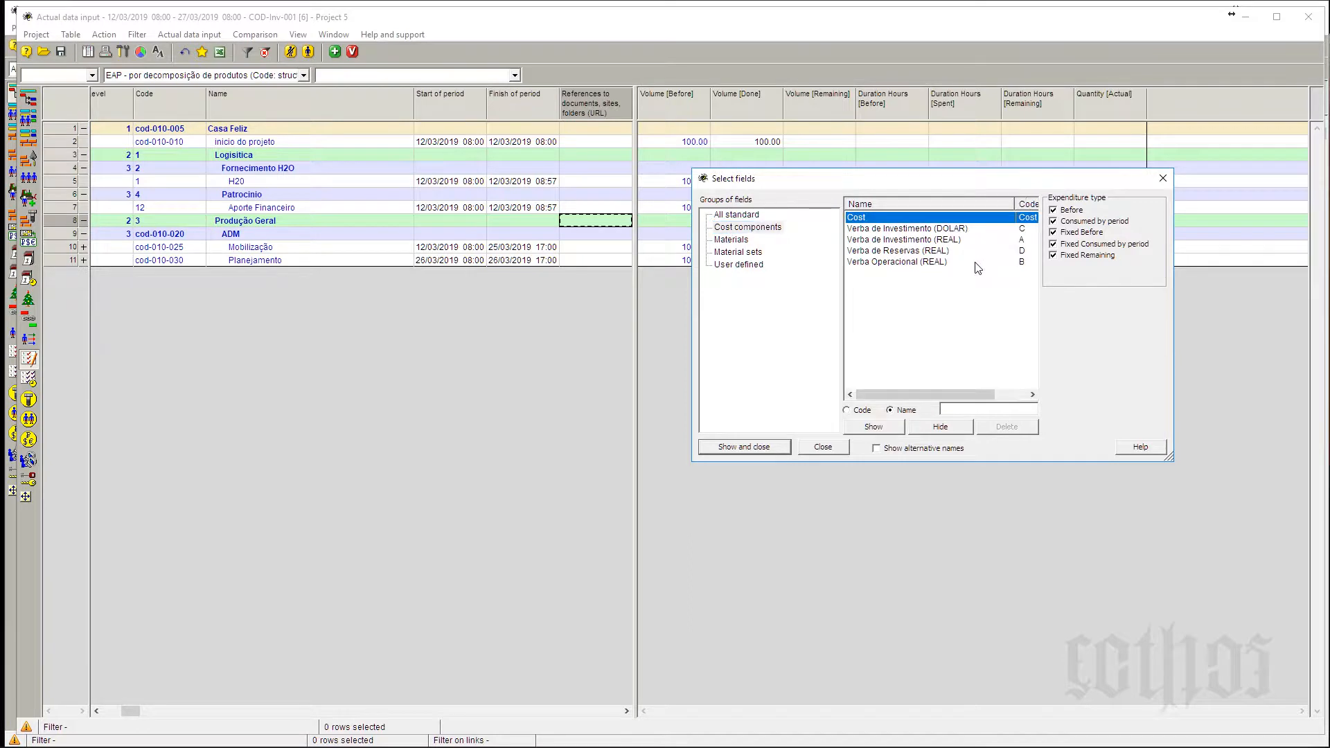
click(906, 241)
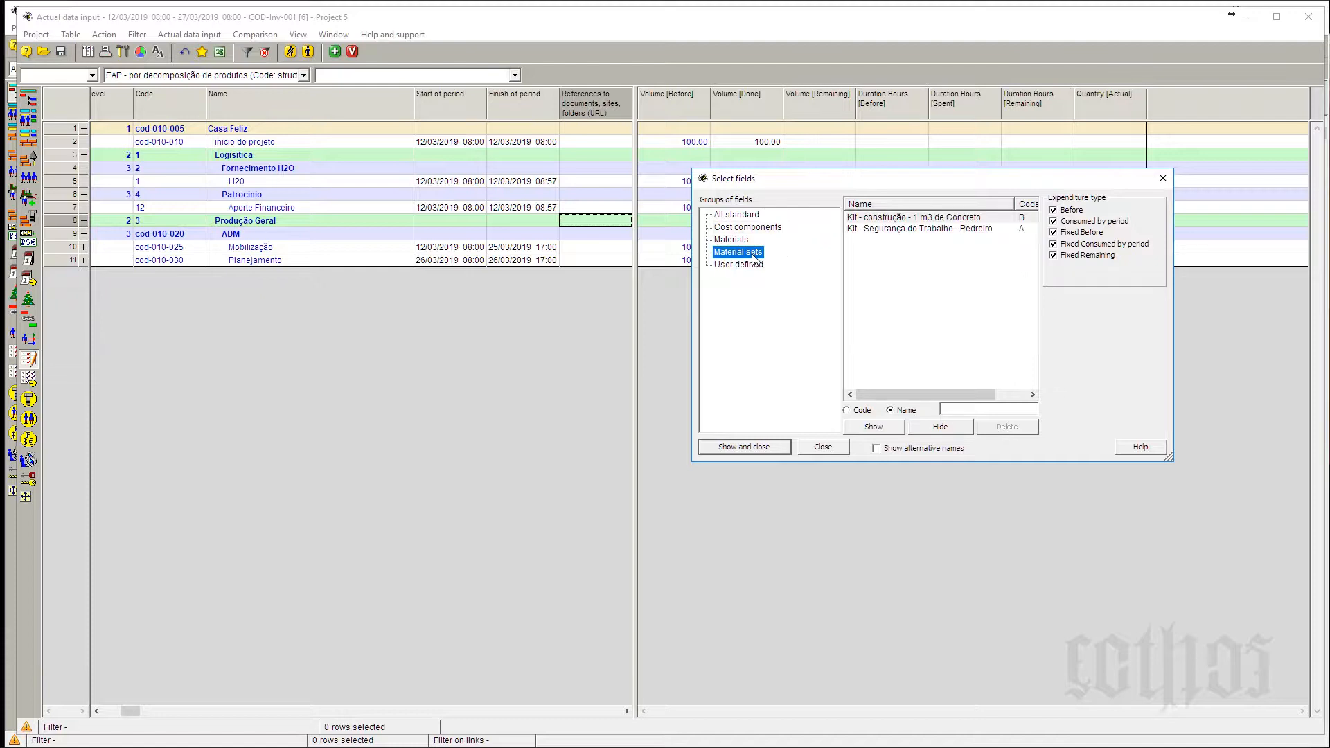
click(750, 268)
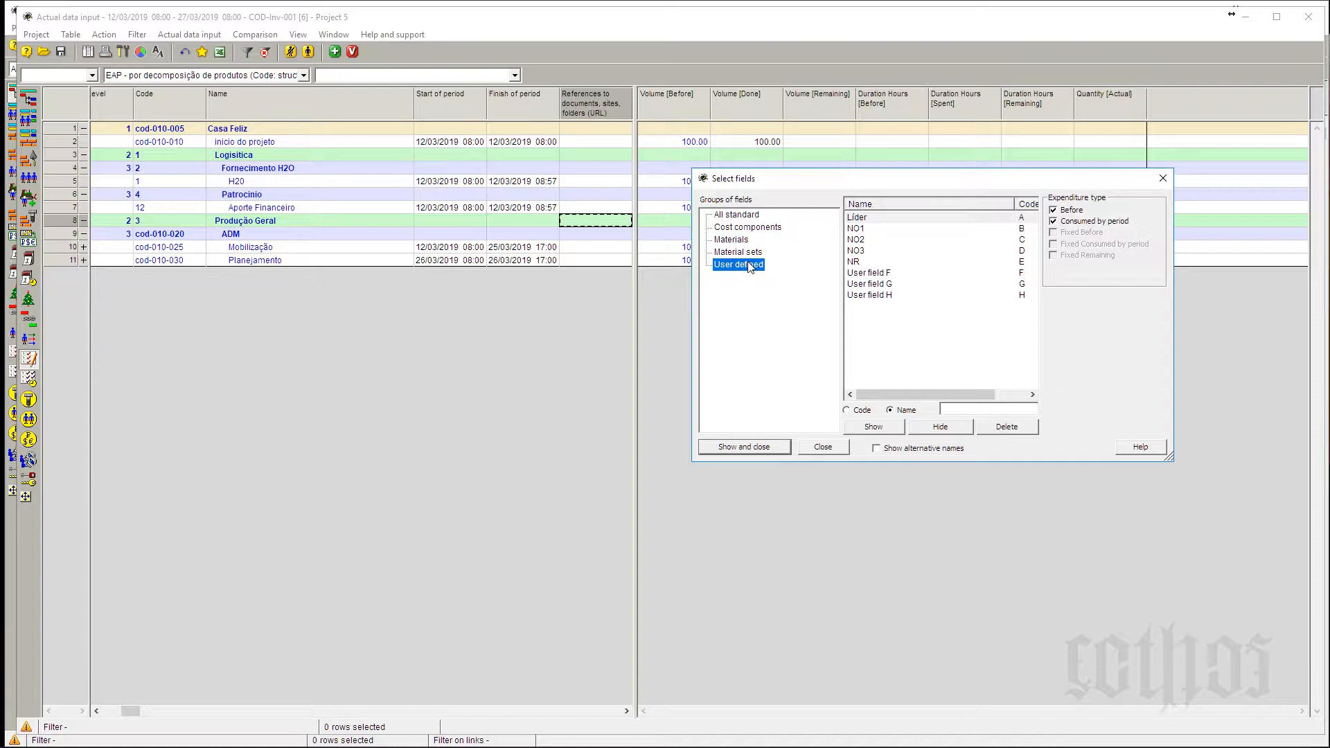
Examine the All standard group of fields and close the field selection without showing any column.
click(738, 216)
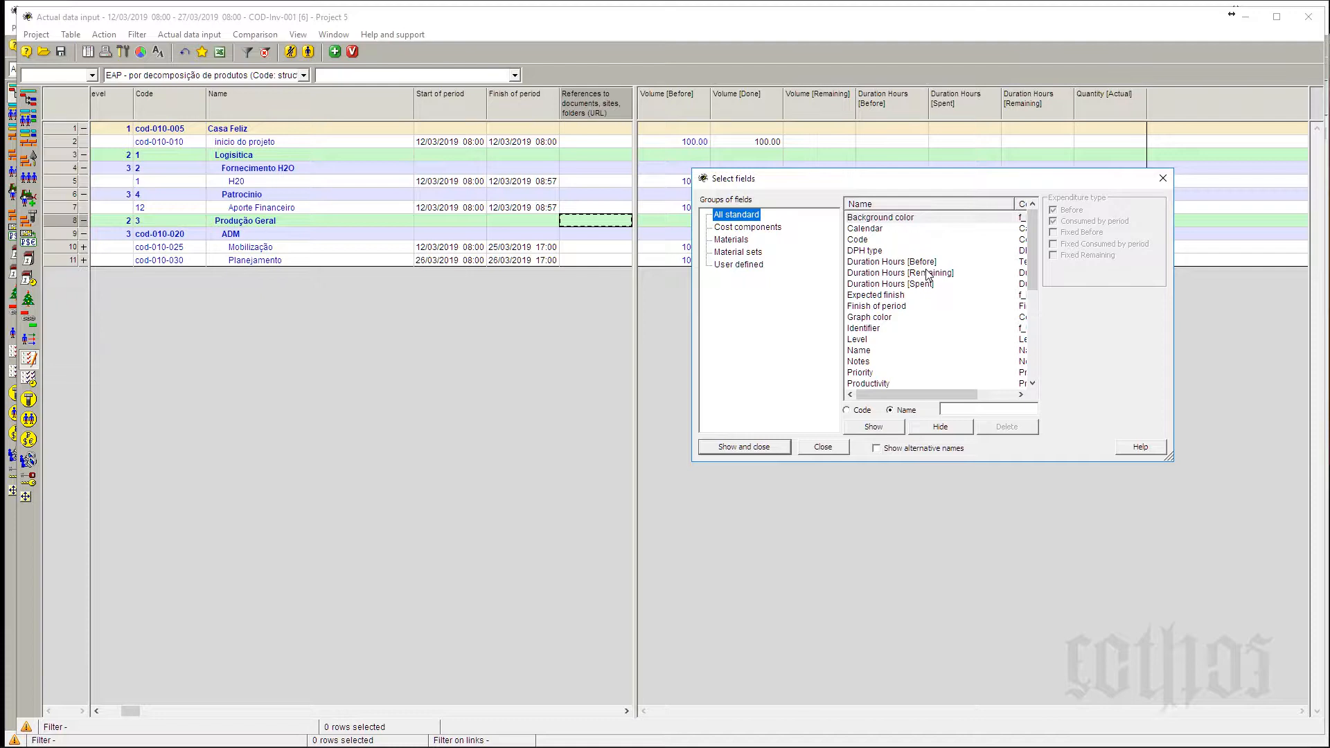
click(1161, 181)
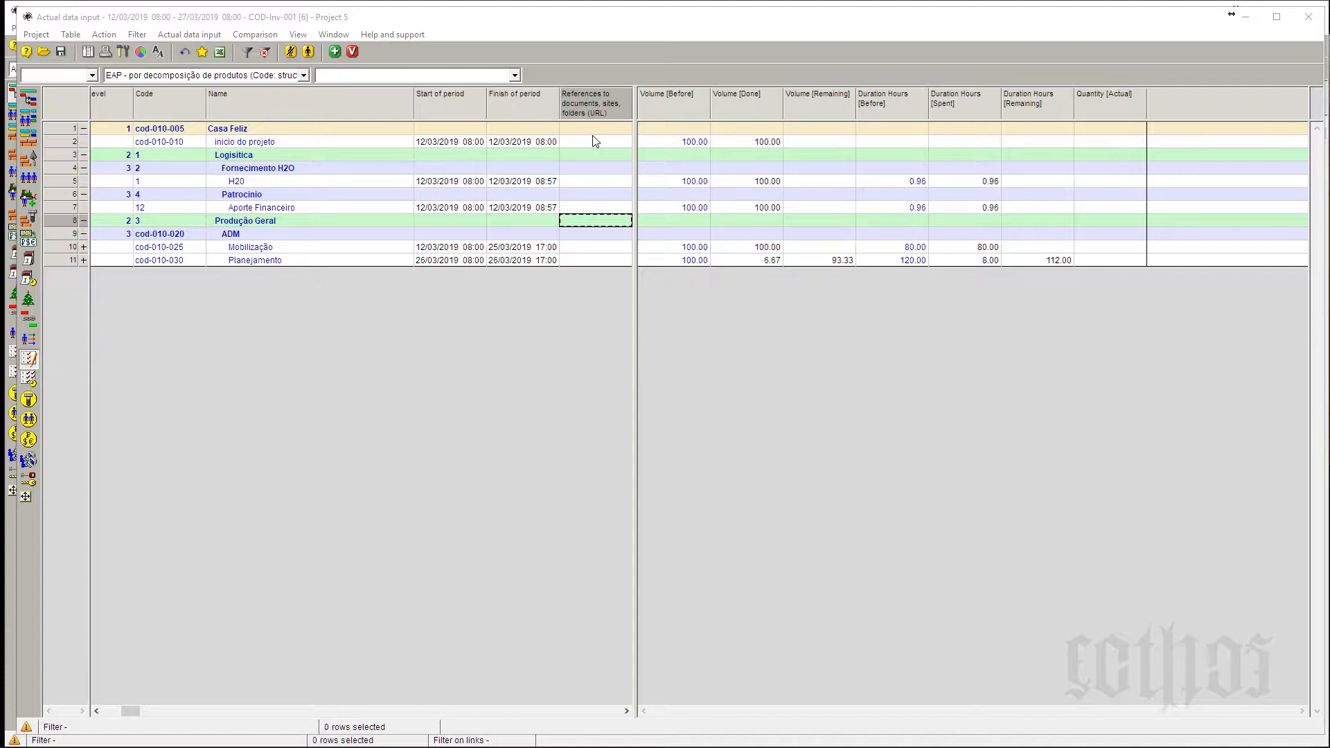
Look through the project's saved layouts down to GA - 128 - apoio a analises without choosing one.
click(516, 75)
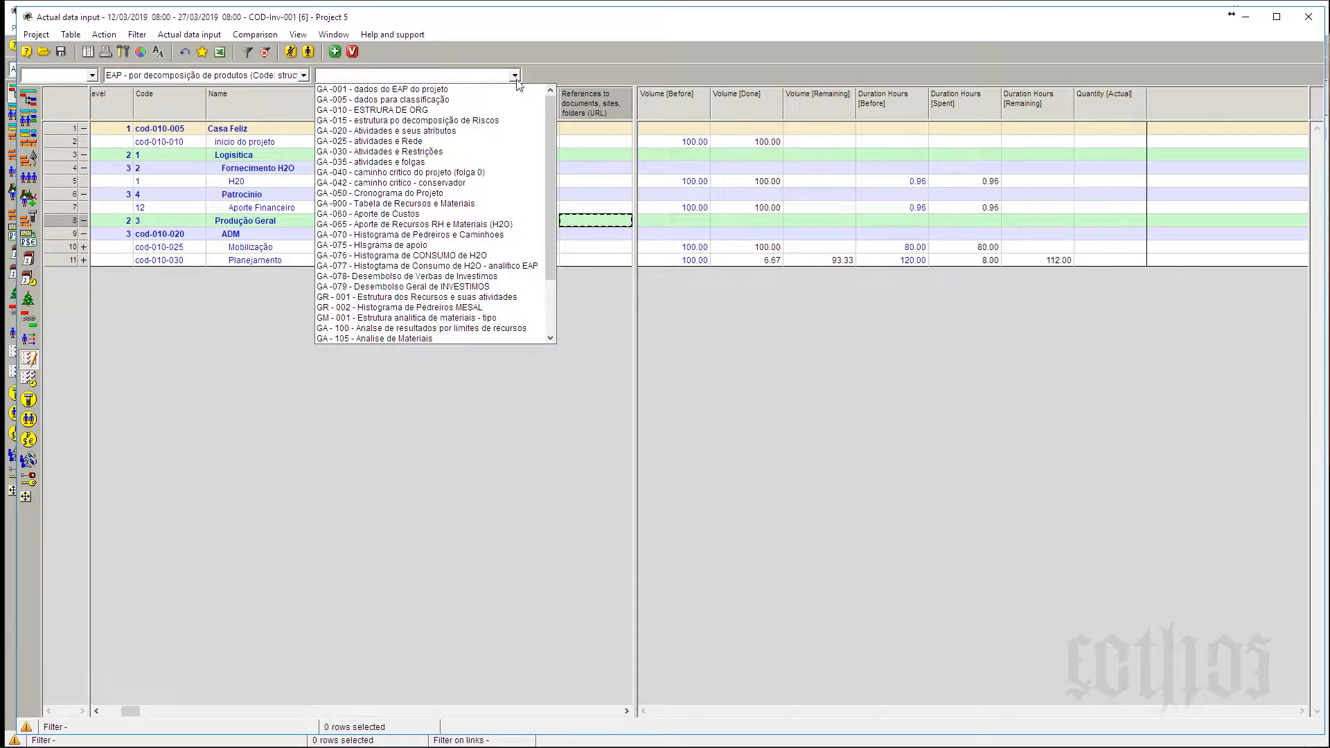
drag(552, 268, 560, 329)
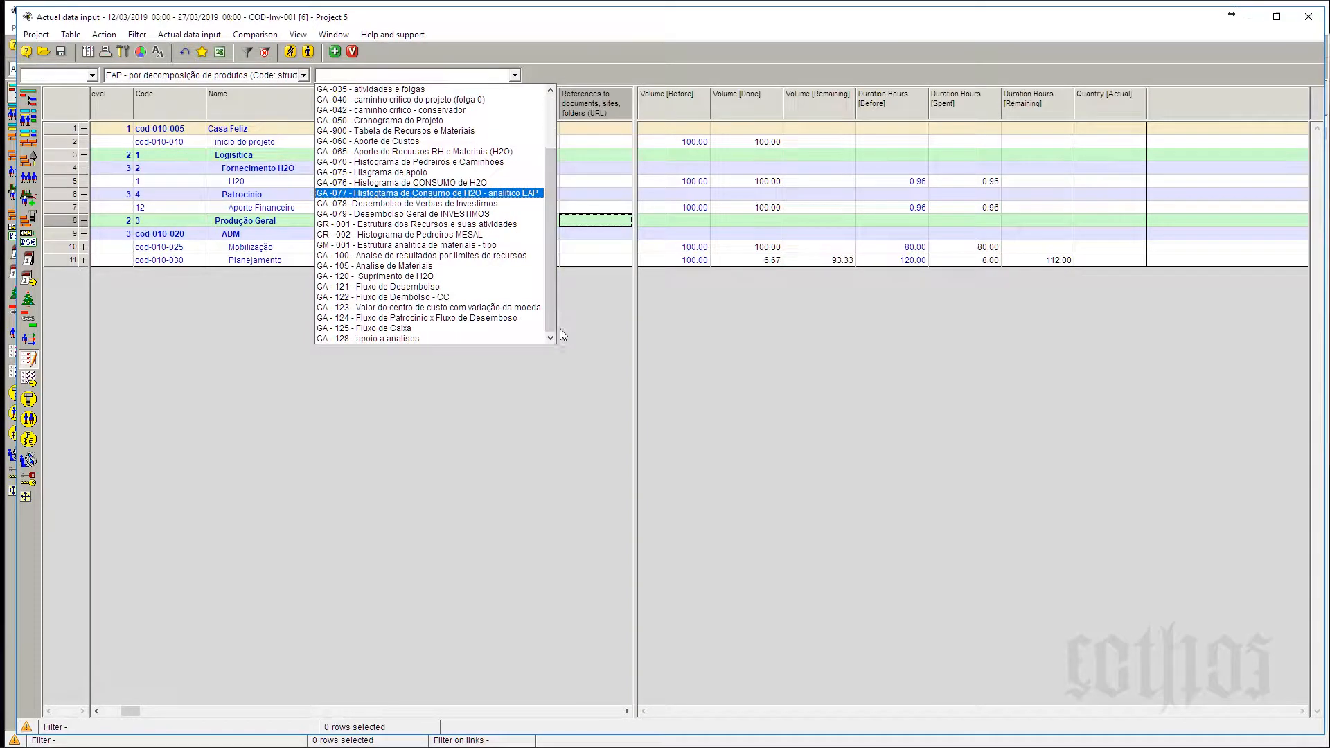
click(572, 363)
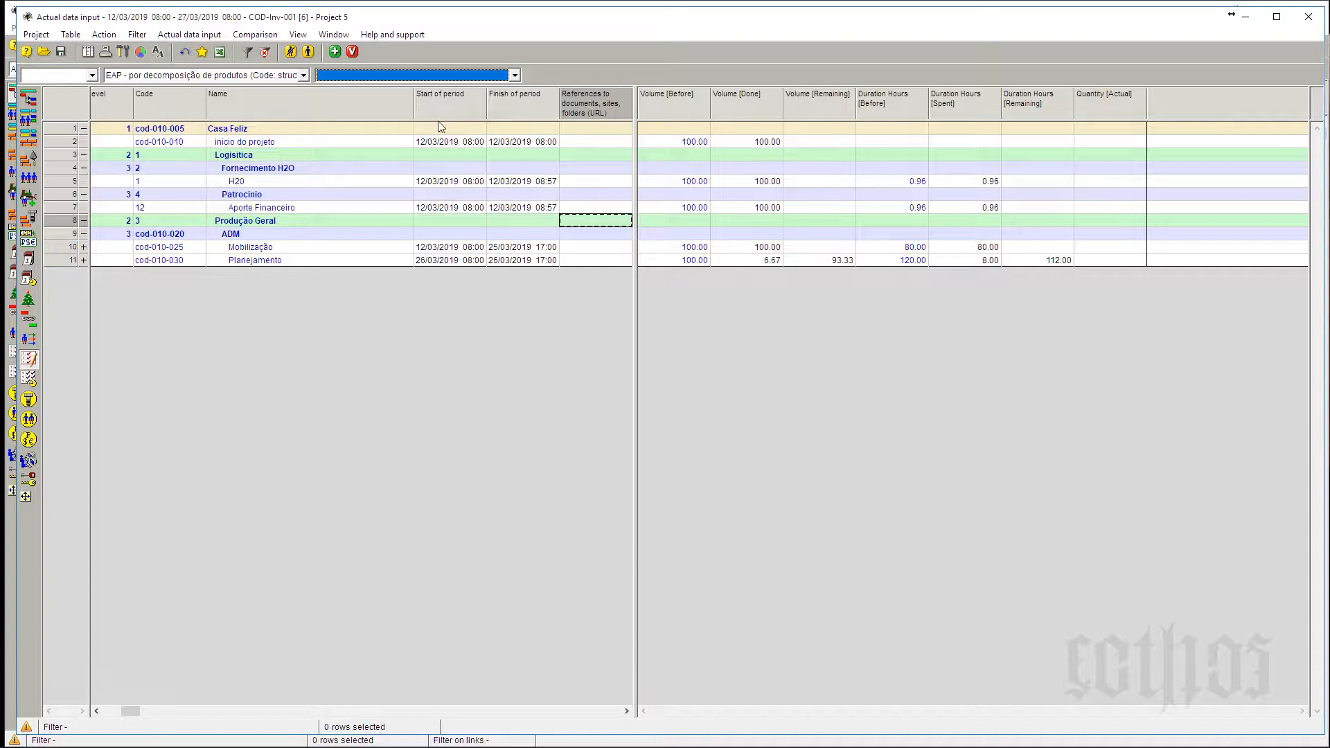
Load the table layout from the file Modo 600.ActDt.scnf in Área de Trabalho.
click(70, 35)
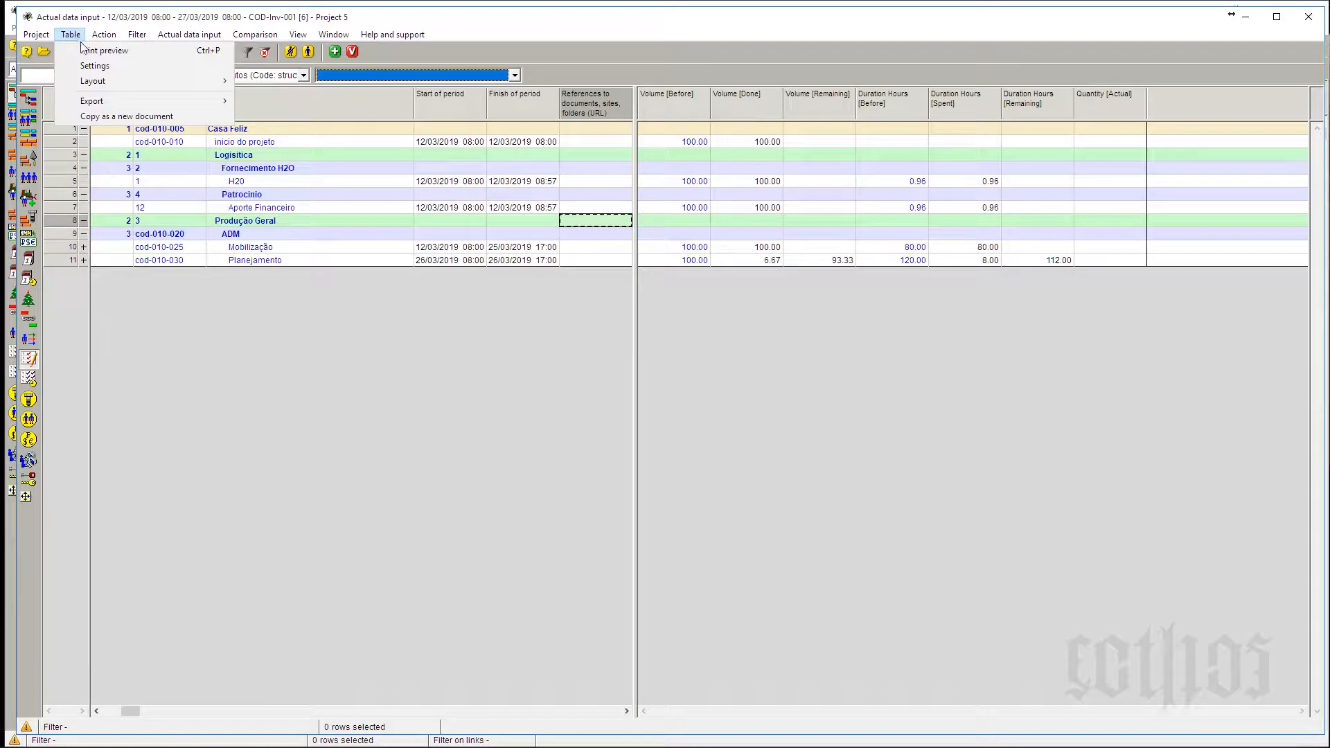
mouse_move(96, 82)
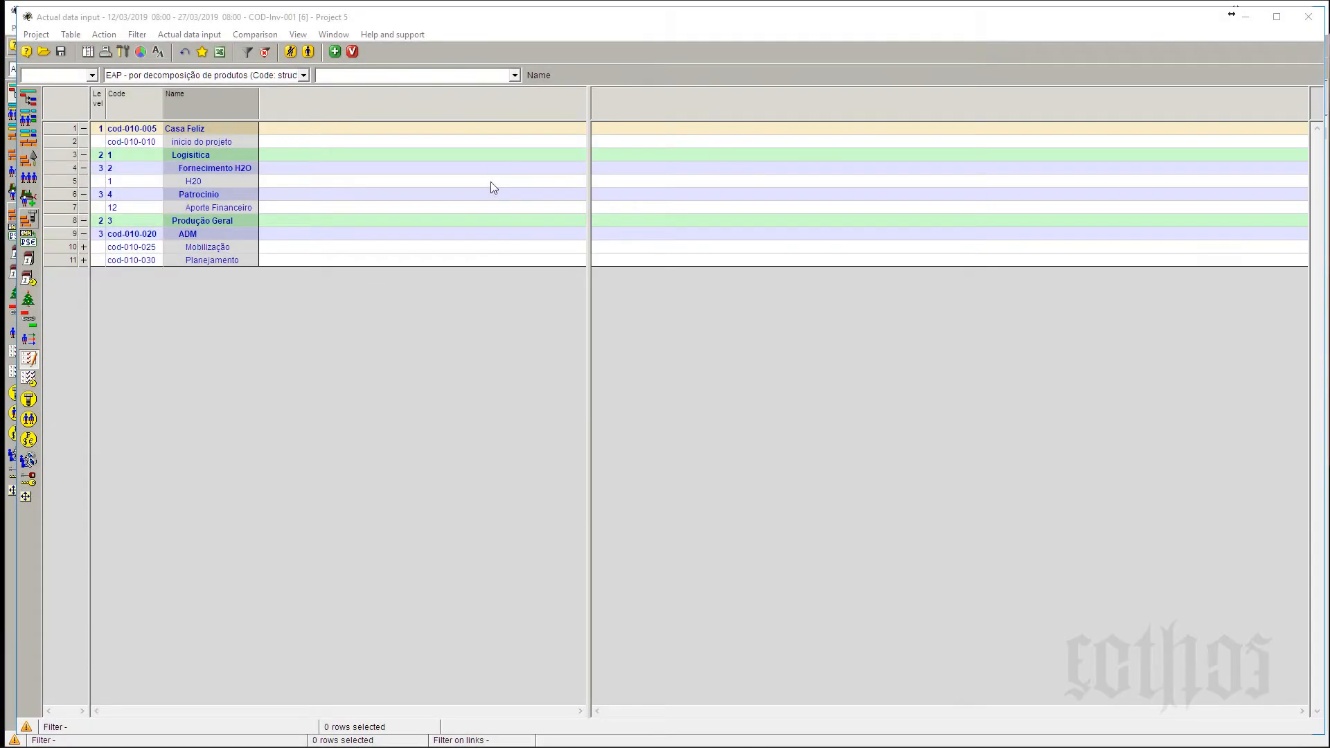
click(70, 35)
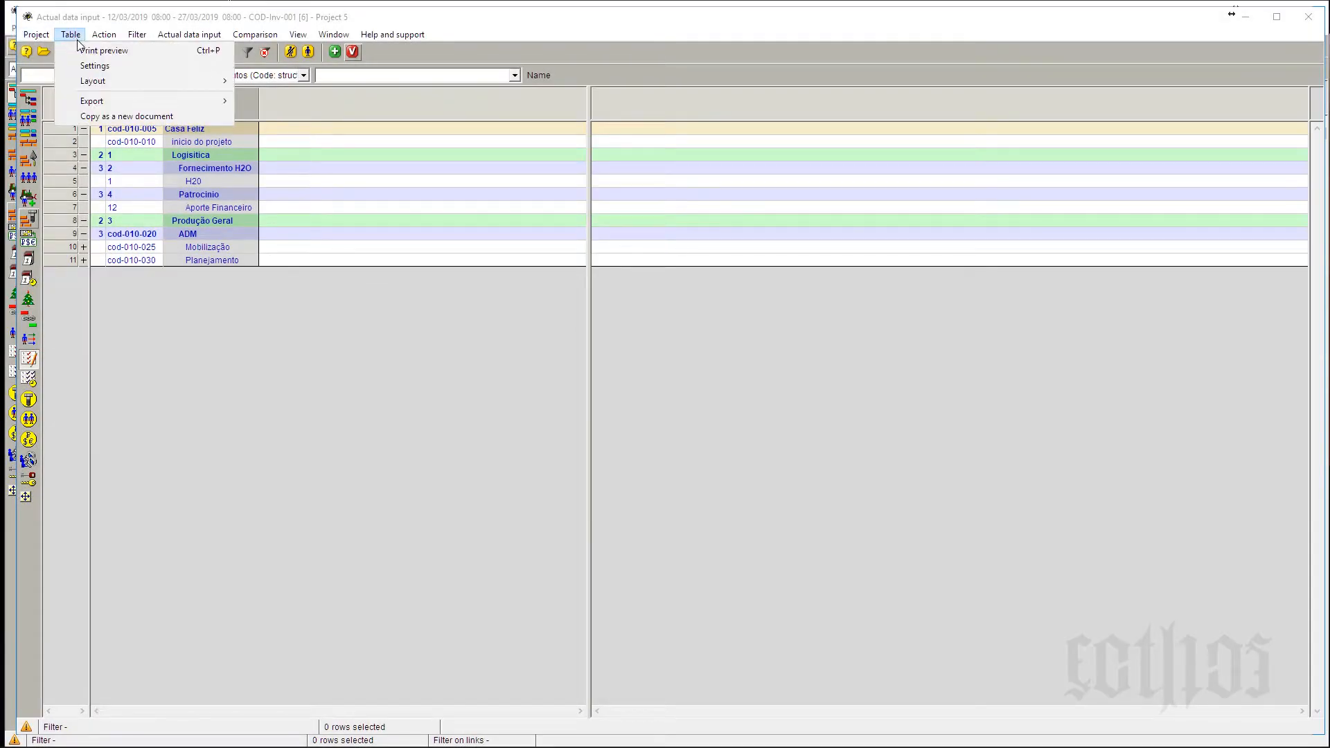
mouse_move(98, 83)
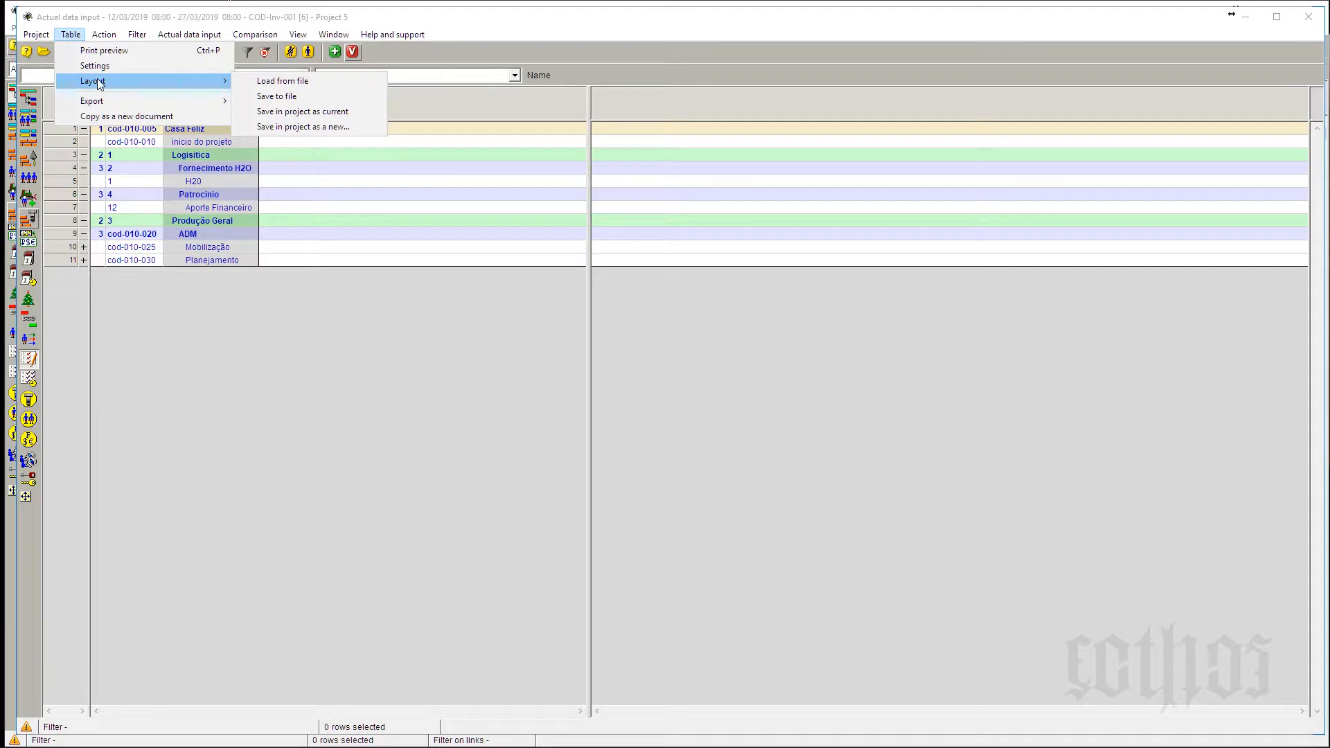
click(272, 82)
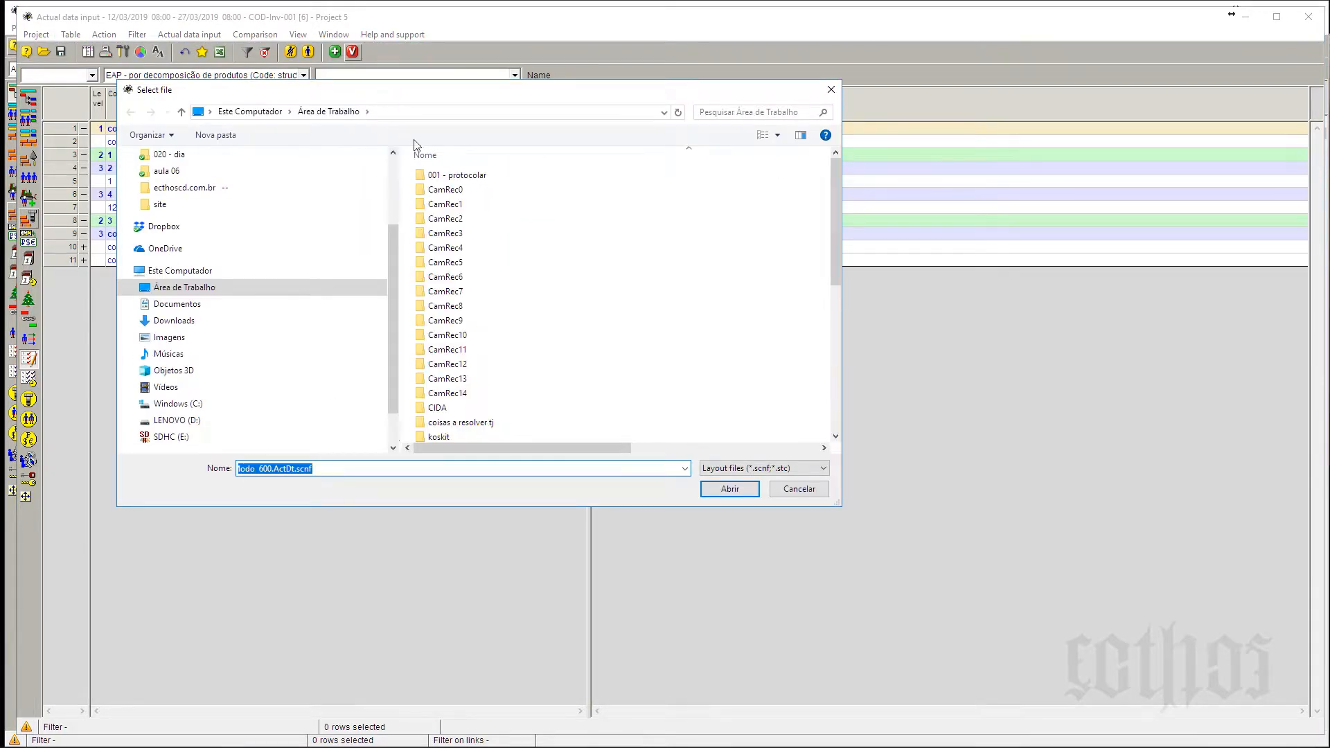
click(173, 288)
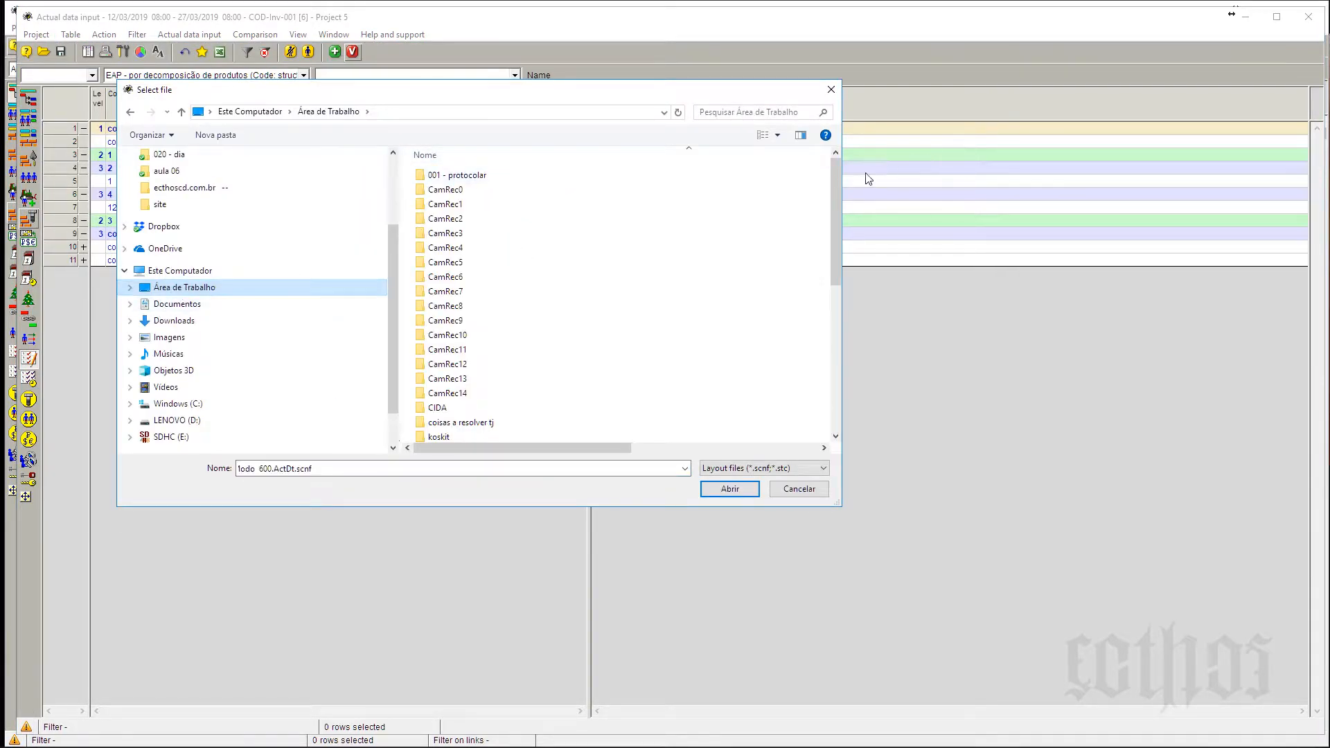
drag(837, 178, 843, 341)
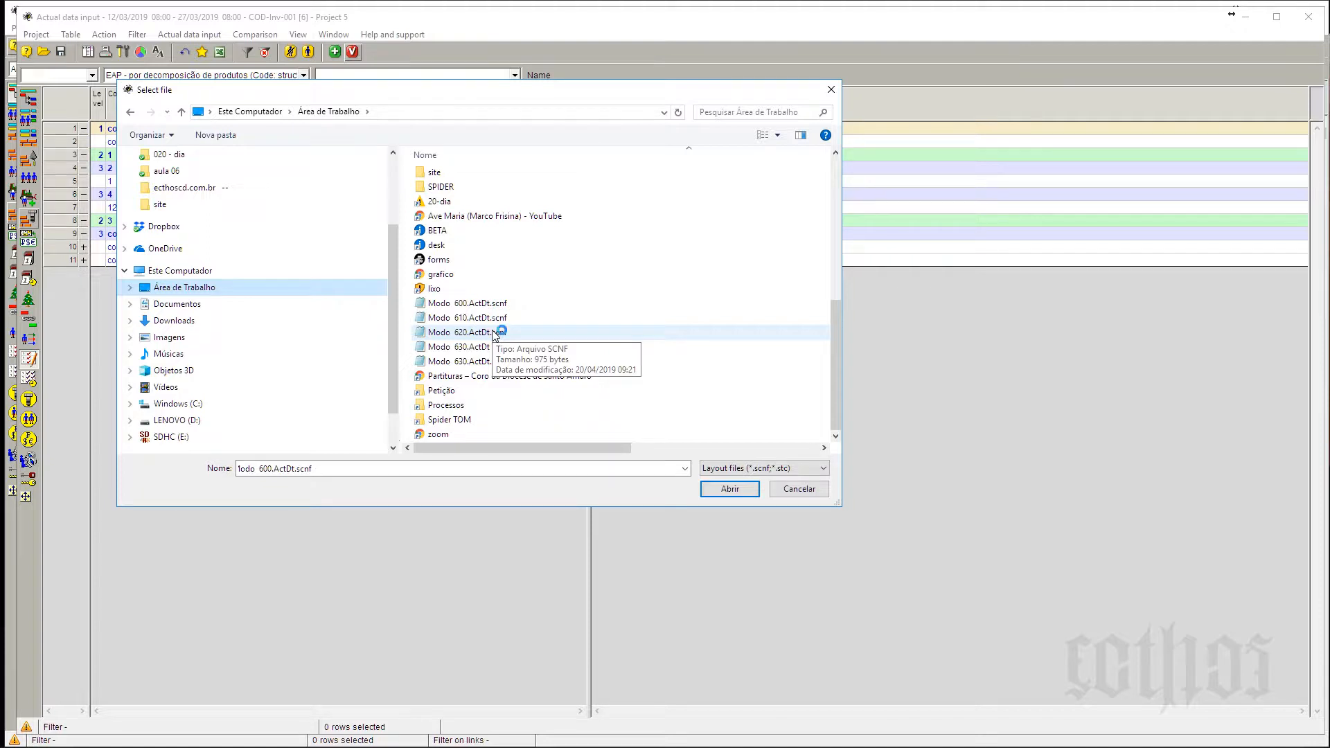
click(519, 305)
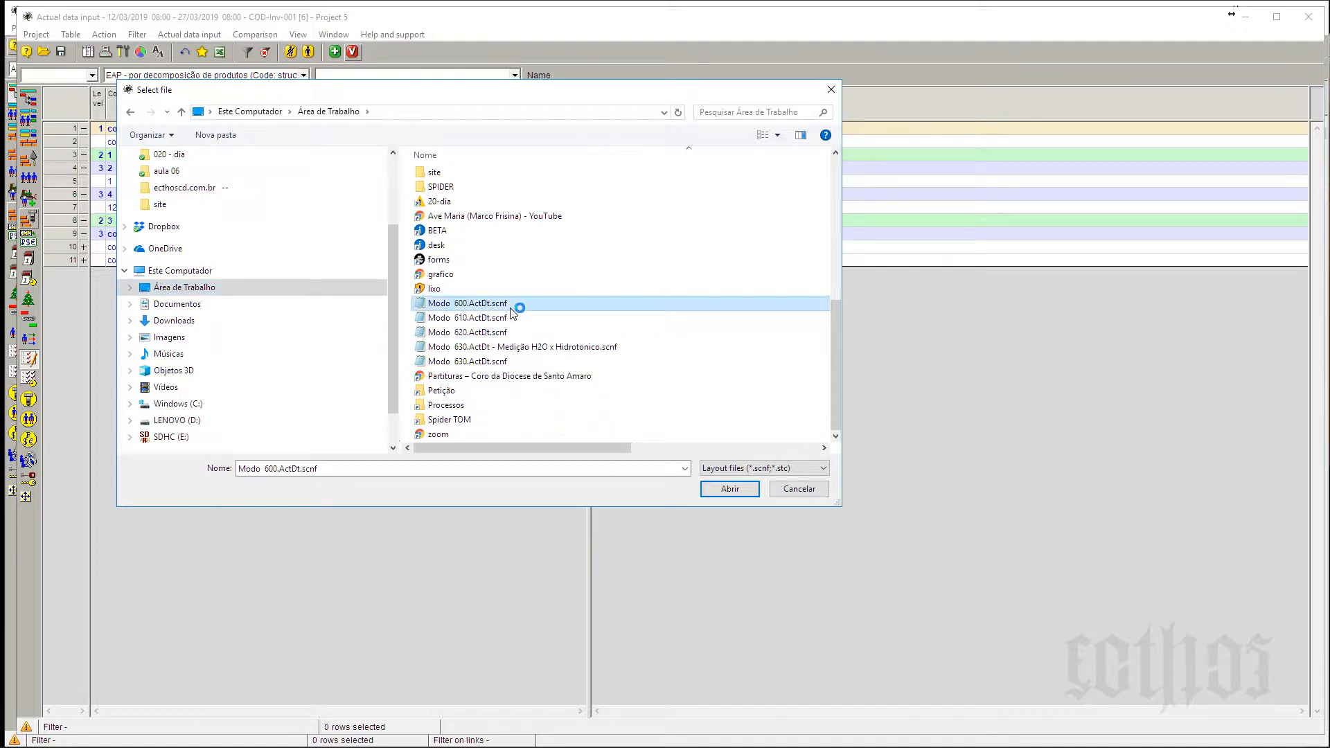
click(726, 489)
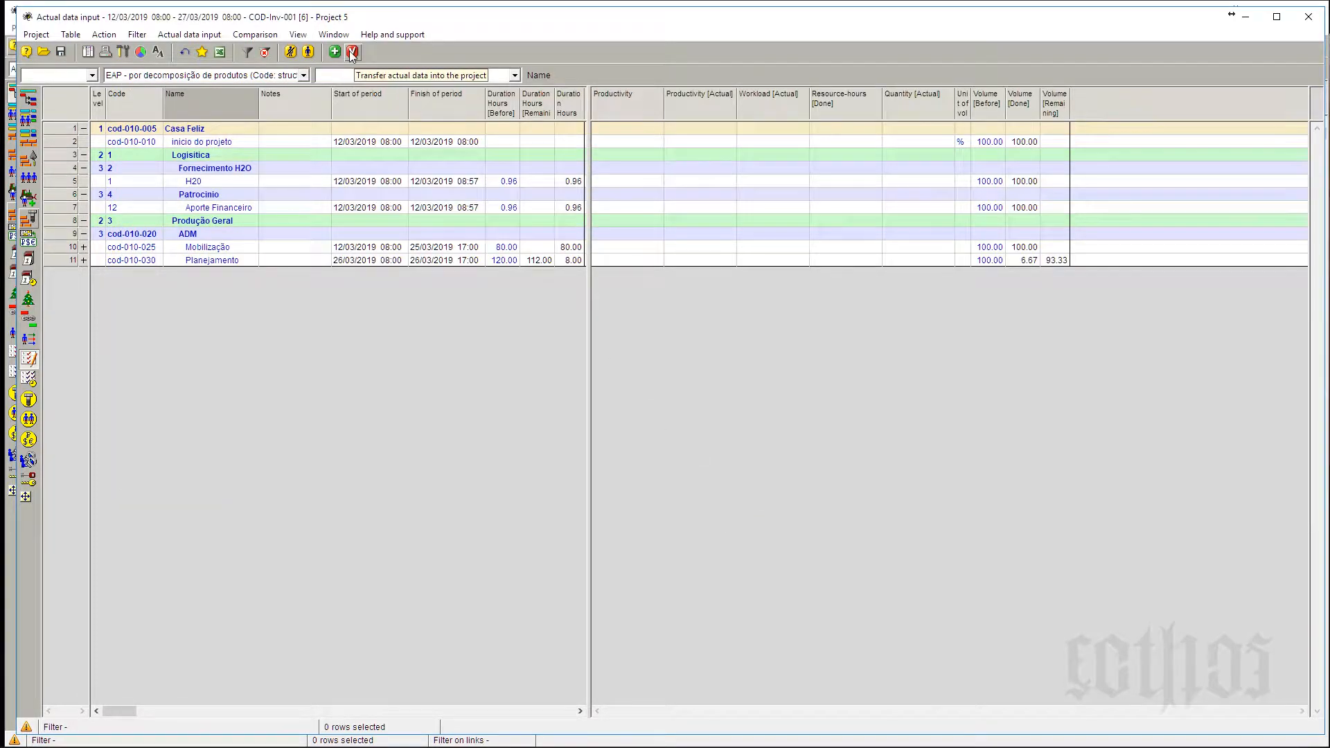
Save the loaded layout in the project as a new one named "AD - Dados de produção para VOL e Datas".
click(516, 76)
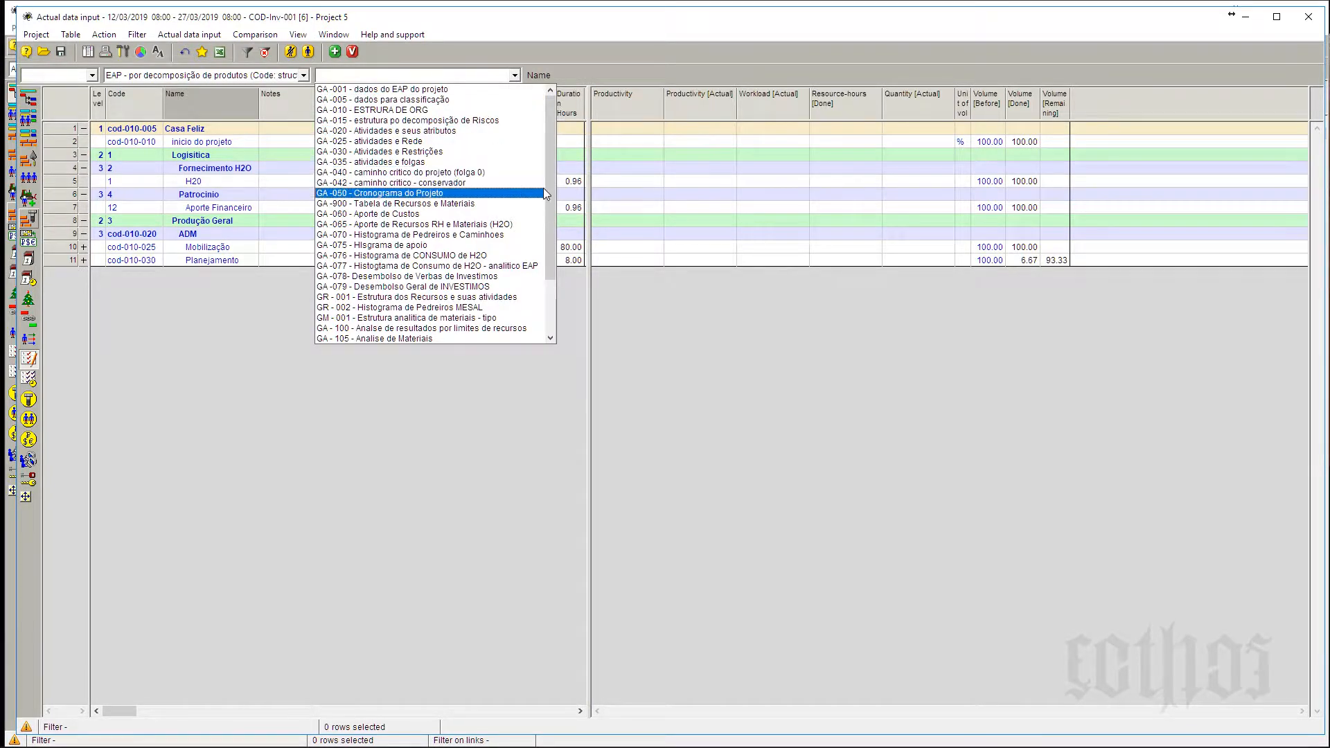
drag(555, 211, 568, 147)
click(71, 37)
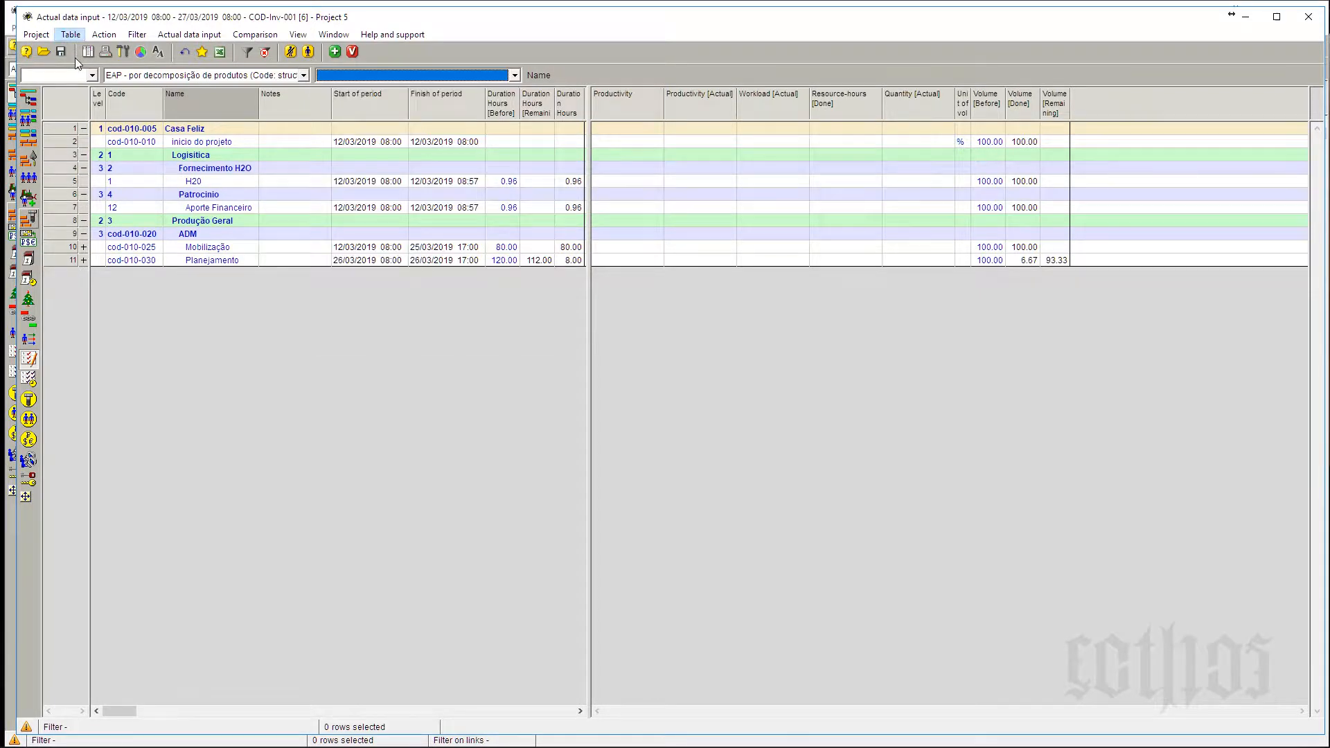
click(71, 35)
mouse_move(156, 80)
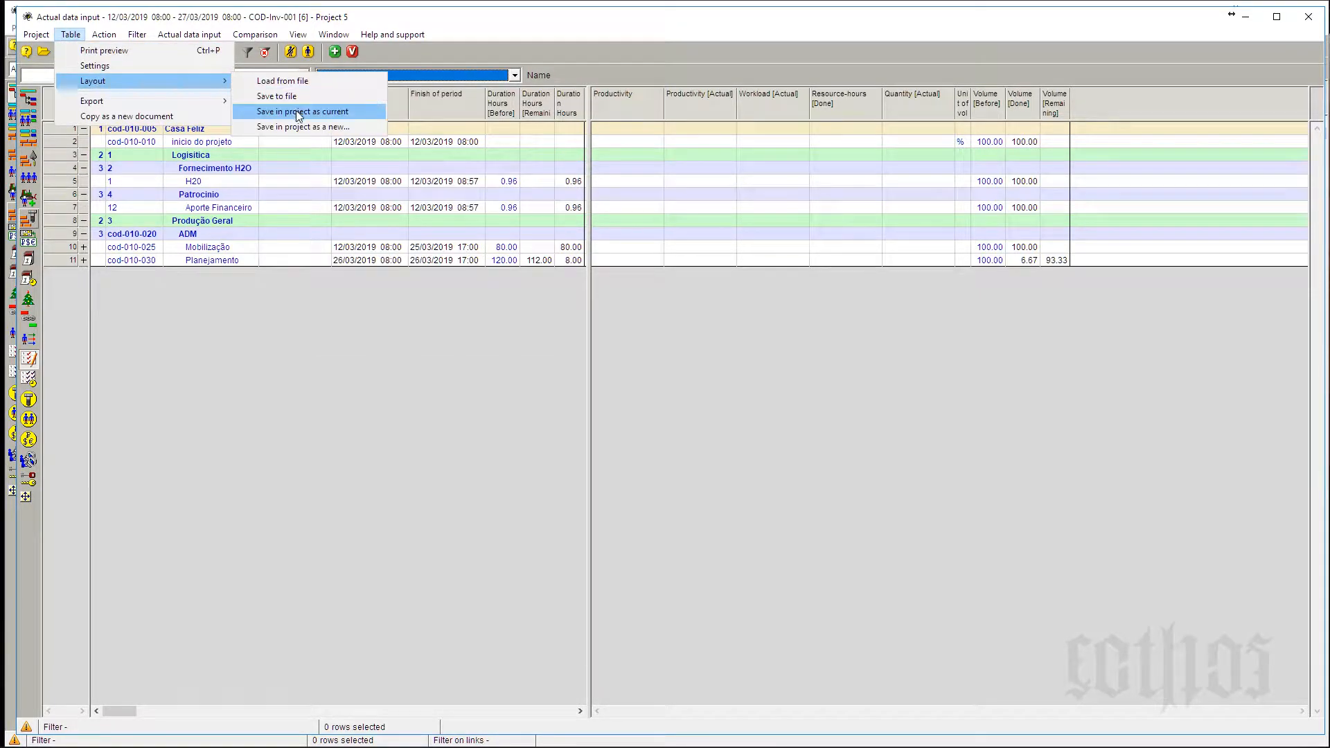
click(303, 128)
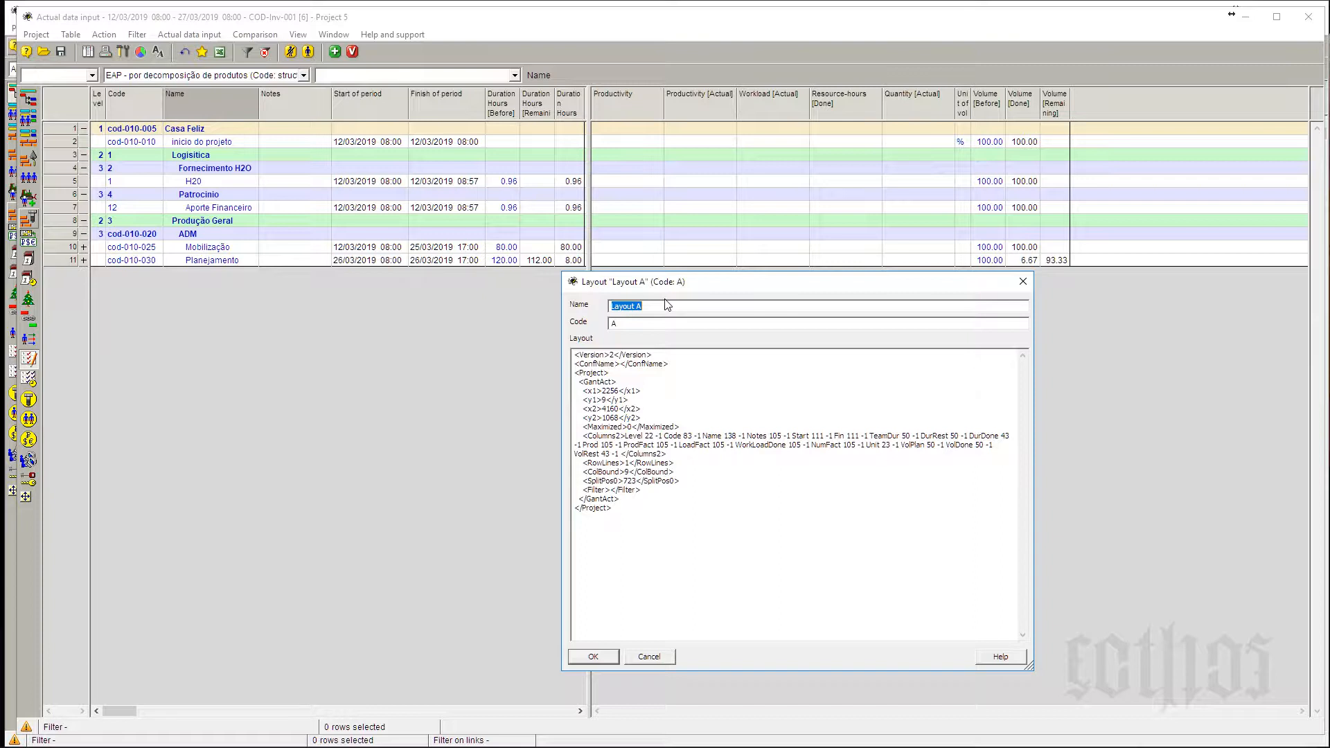
text(AD - Dados de produção para)
text(VOL e P)
key(BackSpace)
text(Datas)
click(610, 657)
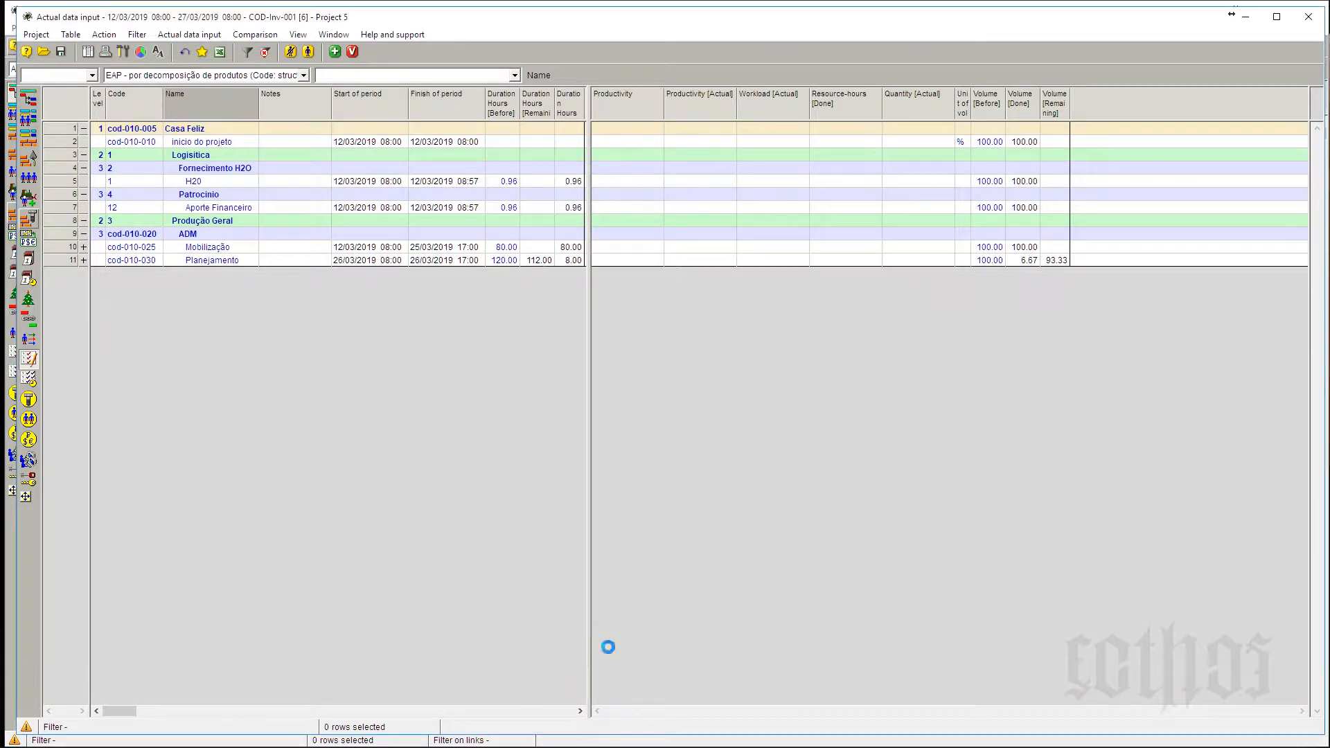
Check the new layout's entry among the saved layouts, and examine the resource rows under Planejamento before collapsing them.
click(516, 74)
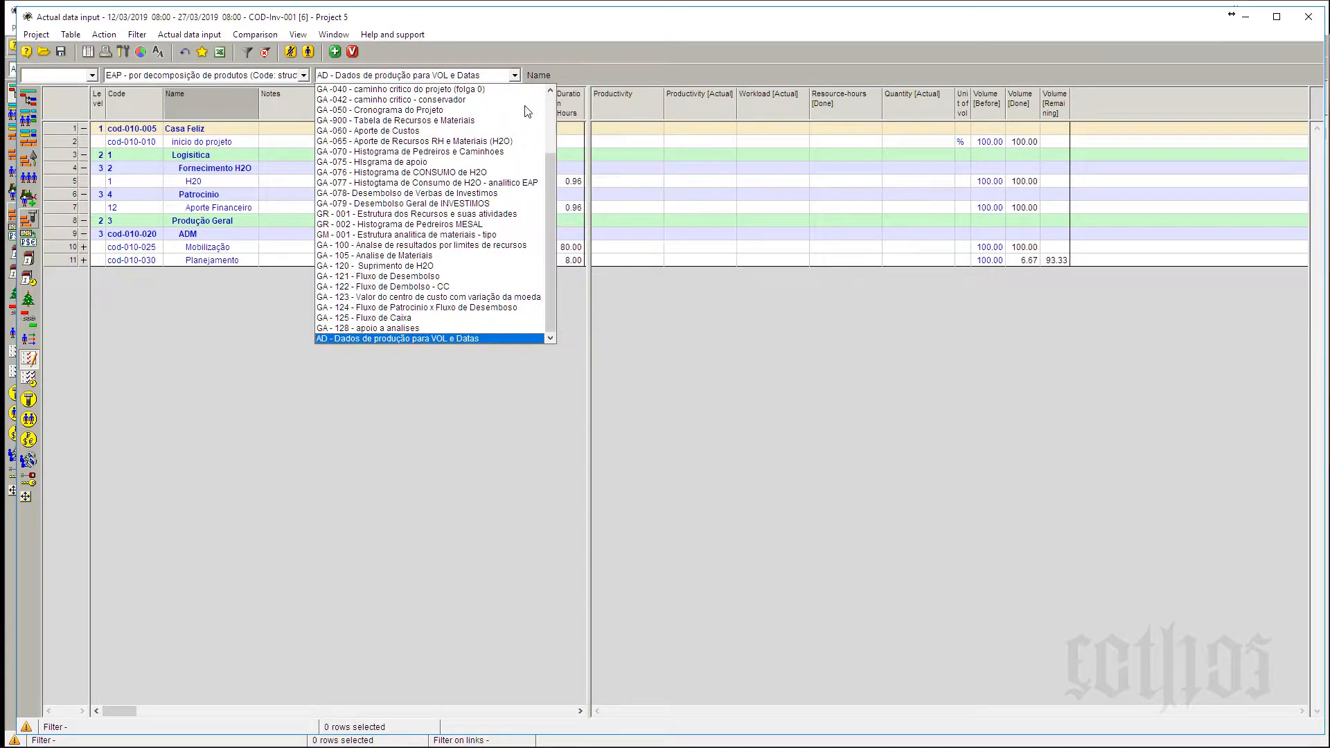
click(328, 368)
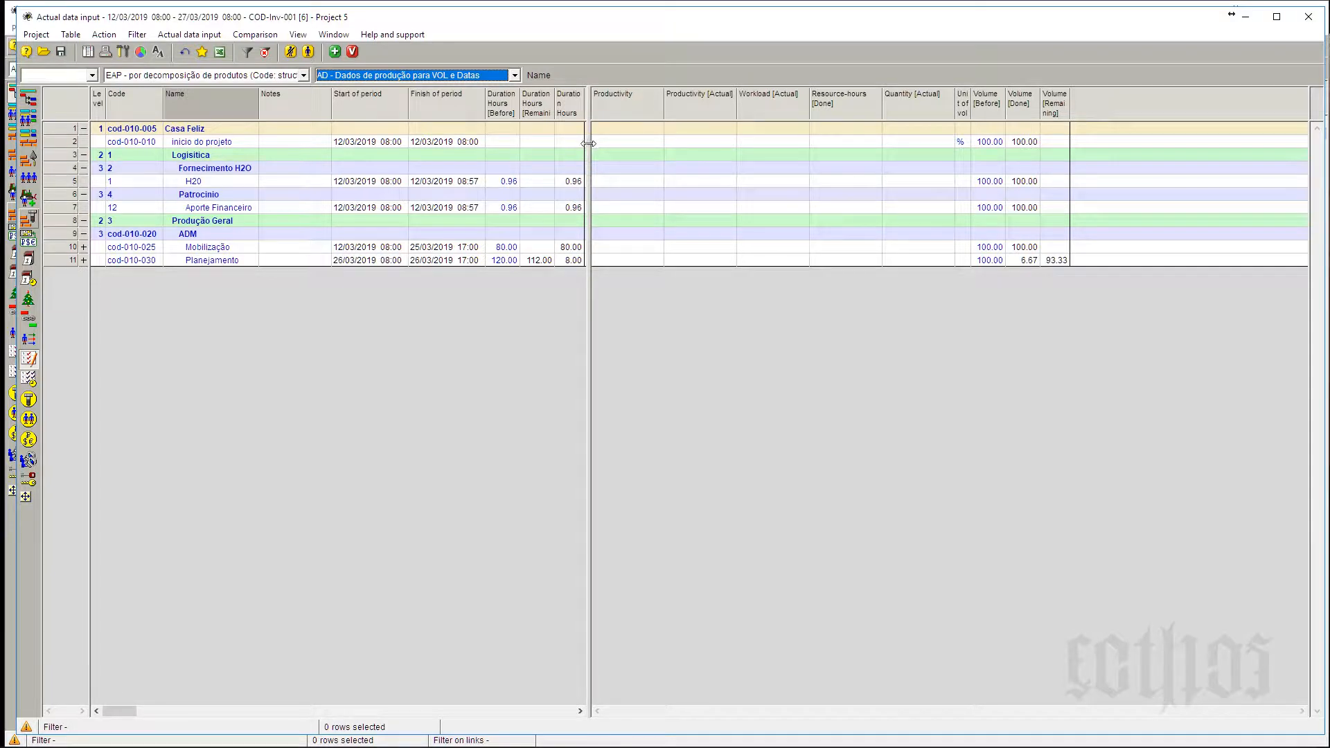
drag(588, 141, 587, 145)
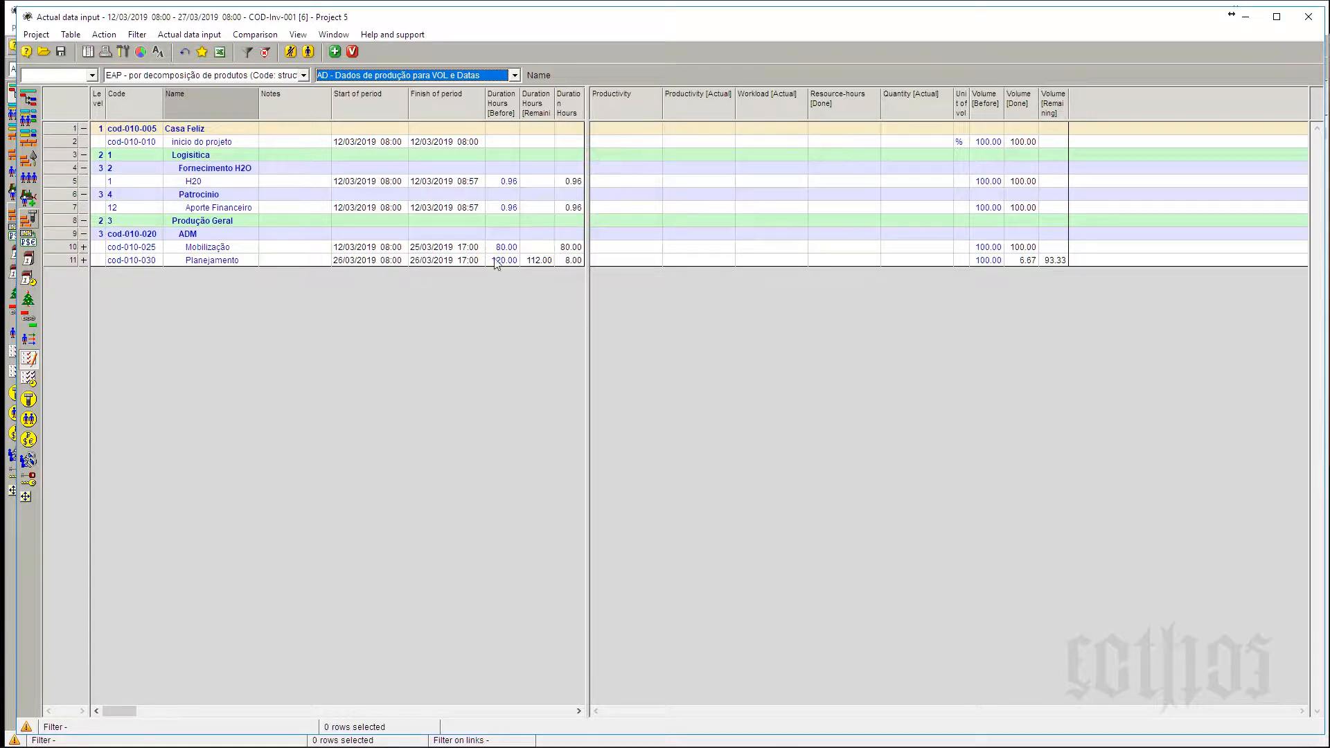
click(83, 261)
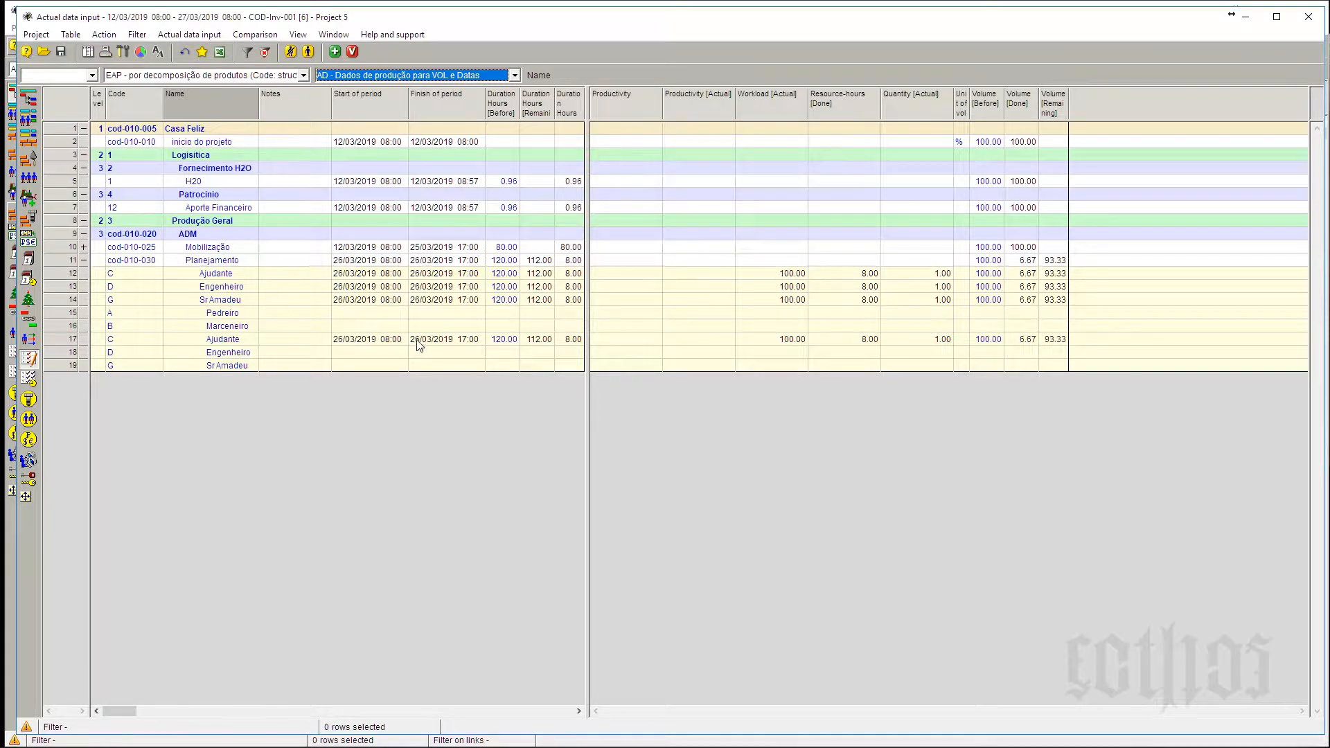
click(84, 261)
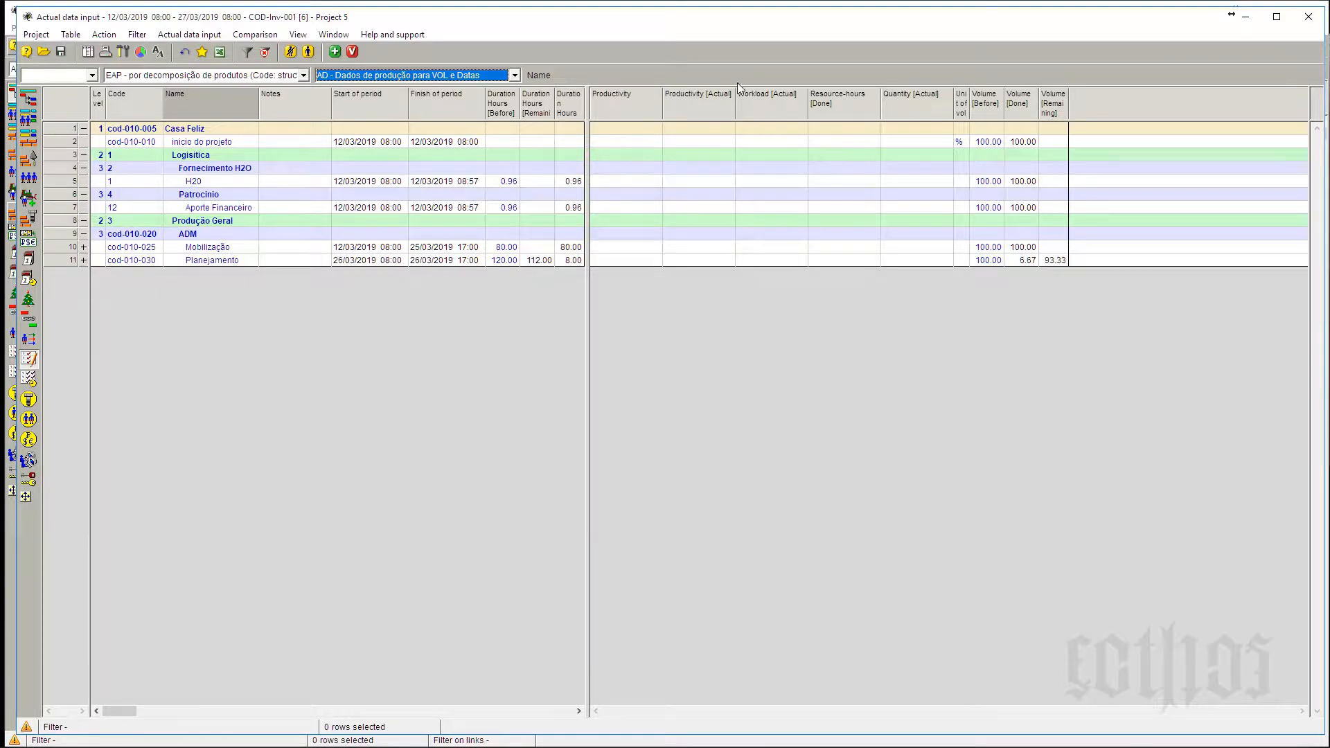
Widen the Unit of volume column, place it between Volume [Done] and Volume [Remaining], and slightly widen Volume [Remaining].
drag(969, 90, 1016, 111)
click(963, 106)
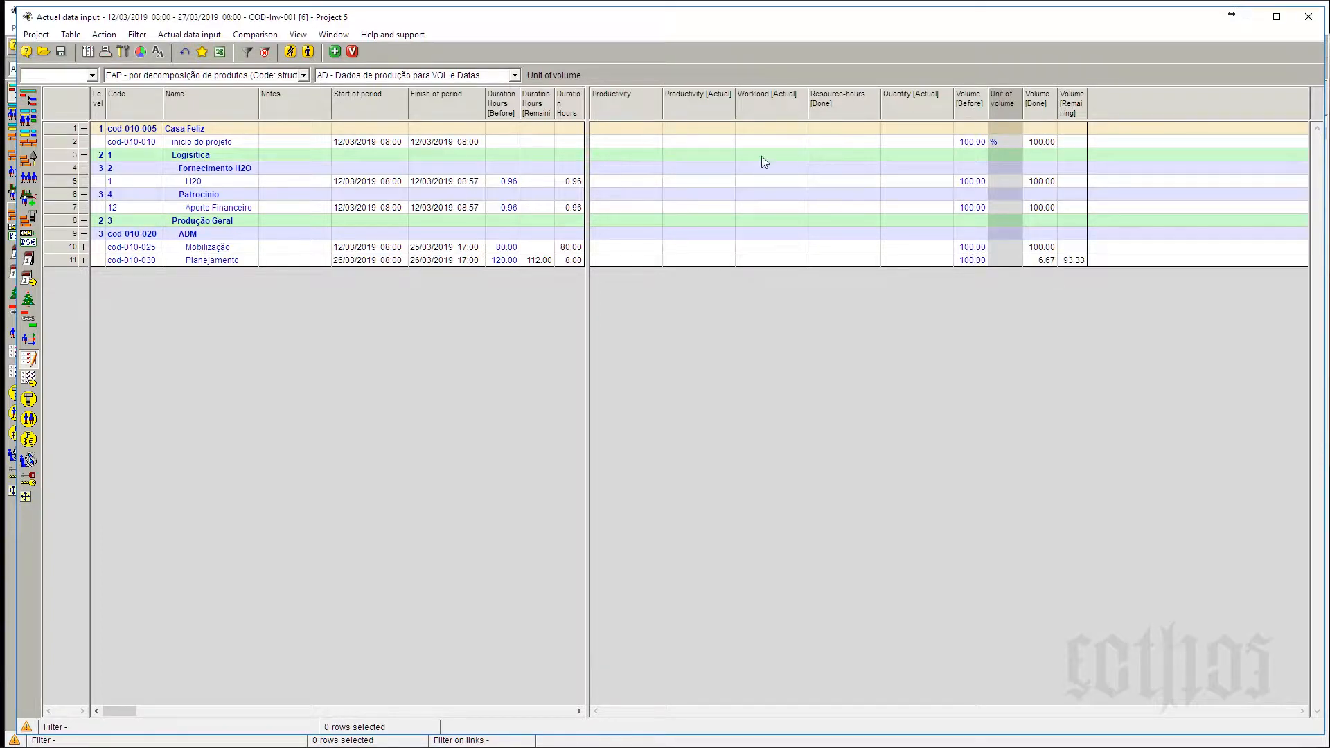
drag(1036, 104, 995, 111)
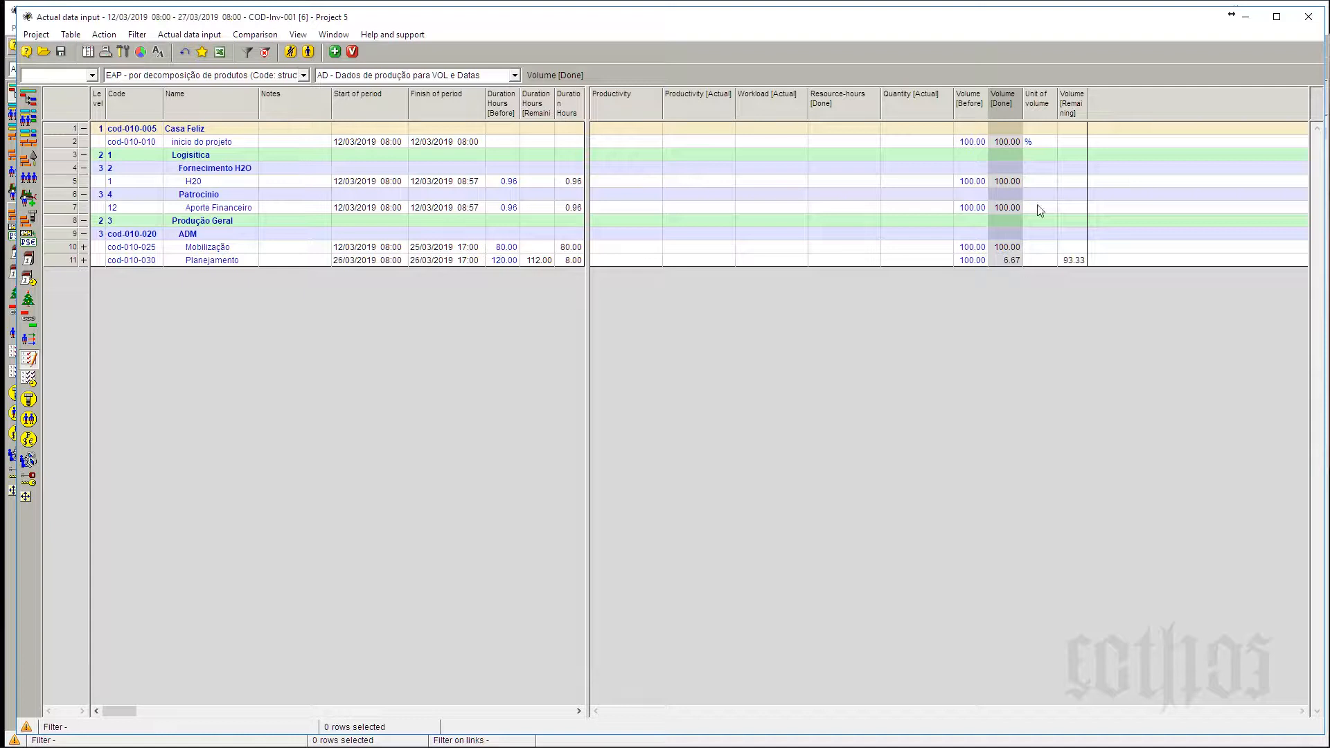
click(1041, 105)
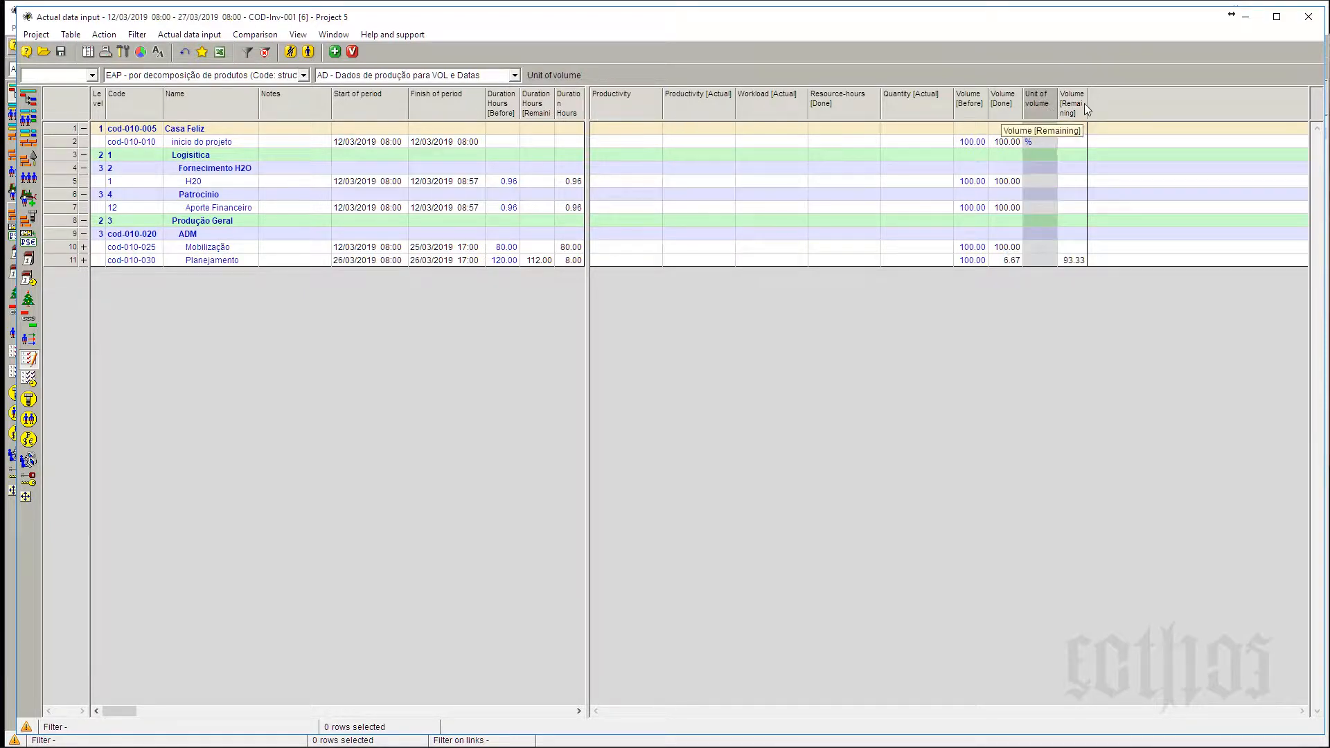
drag(1088, 103, 1097, 104)
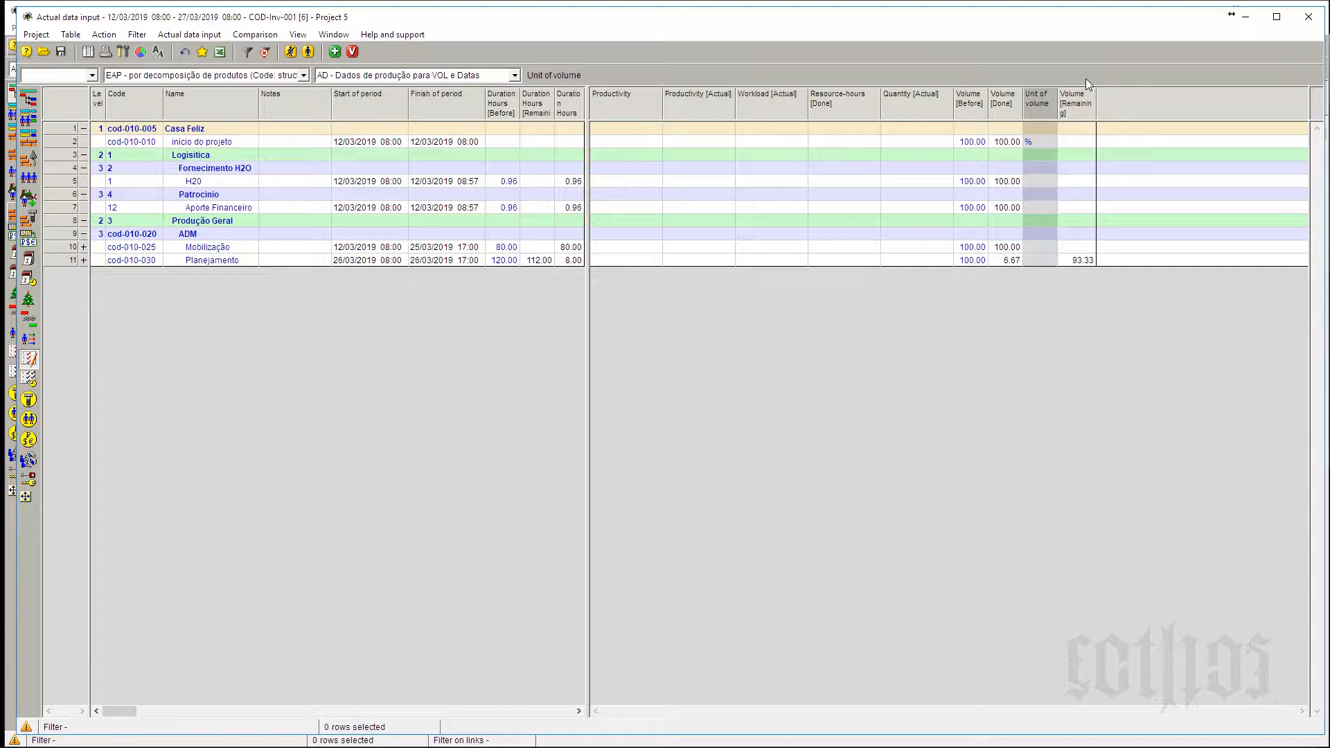
Examine Planejamento's volume done, then its expanded resource rows, including the second Ajudante row's start date and remaining hours.
click(1012, 260)
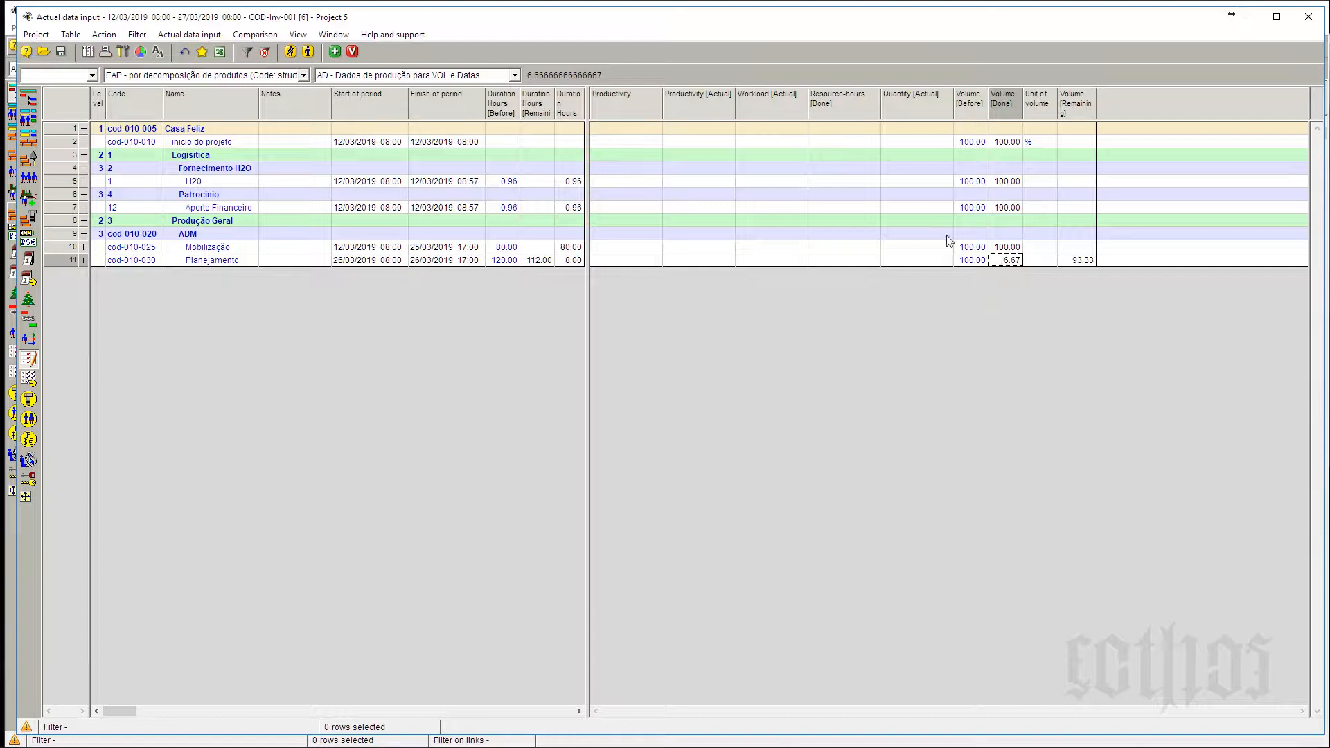
click(83, 260)
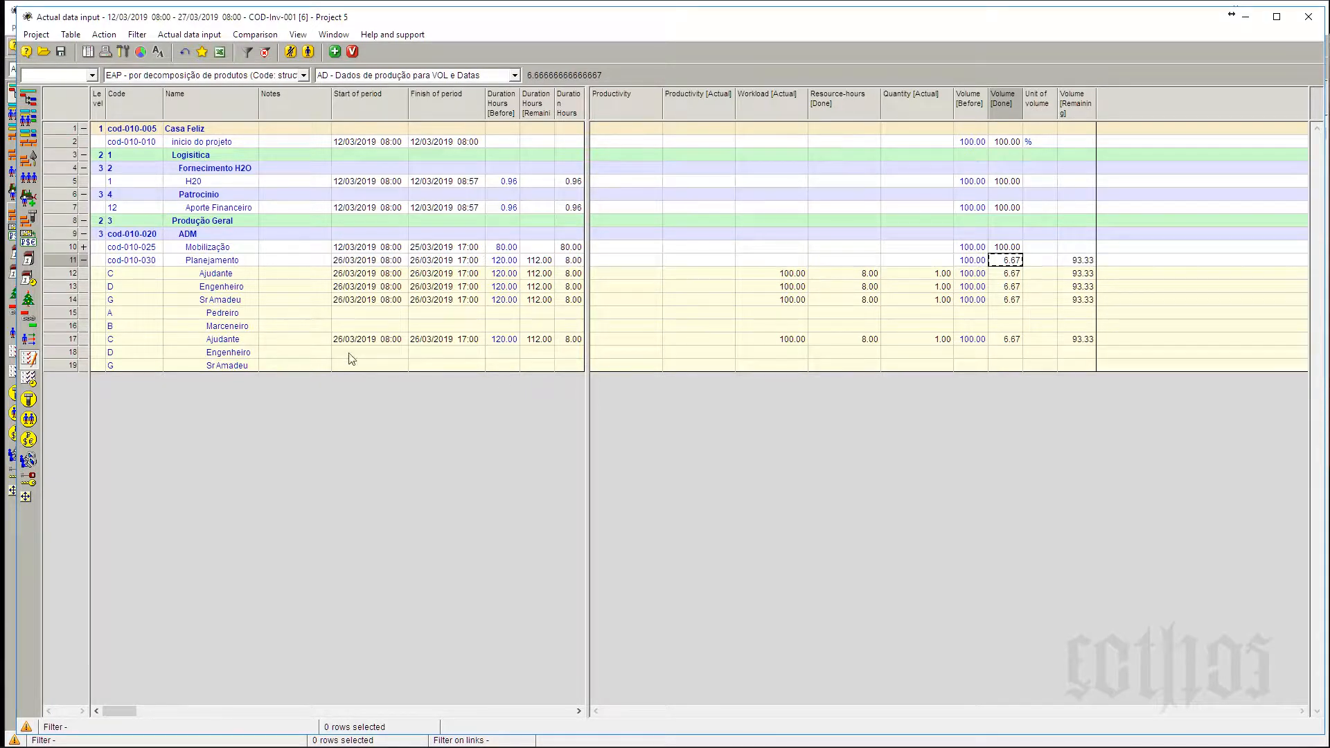
click(248, 278)
click(248, 288)
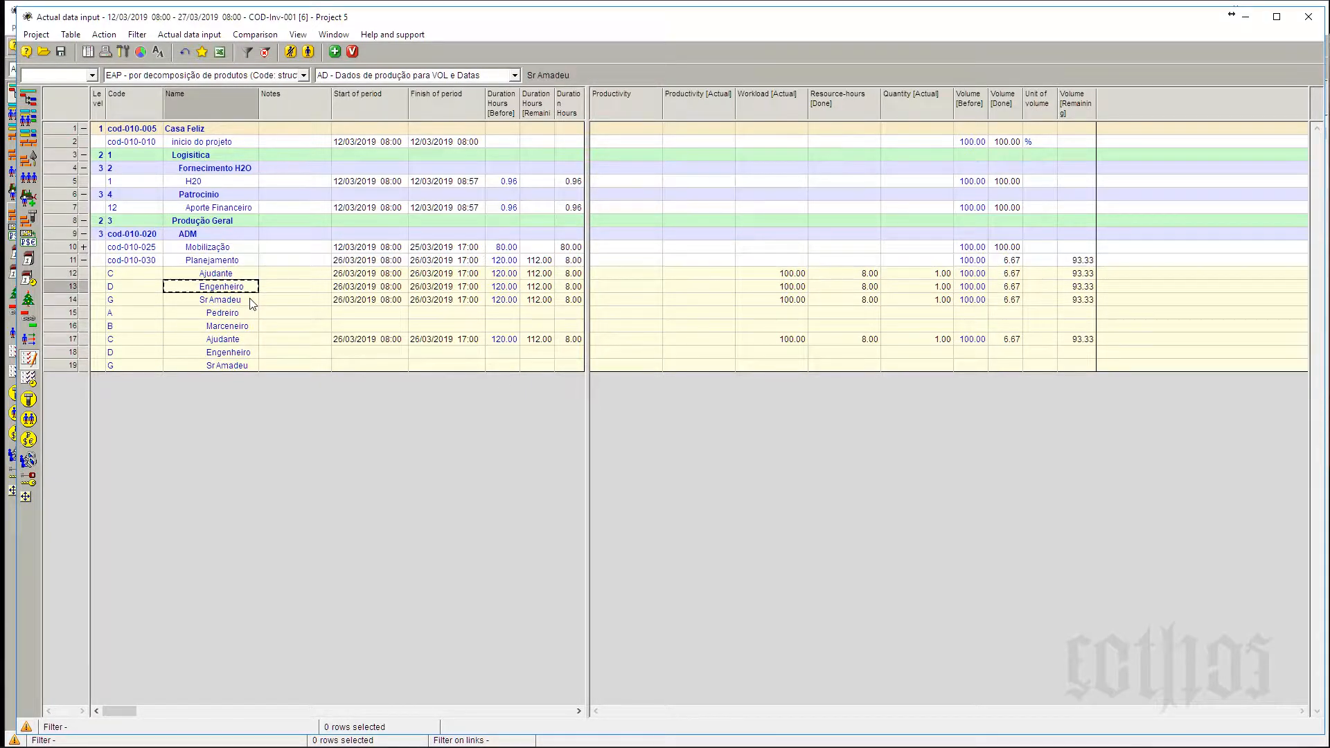
click(251, 302)
click(247, 340)
click(357, 339)
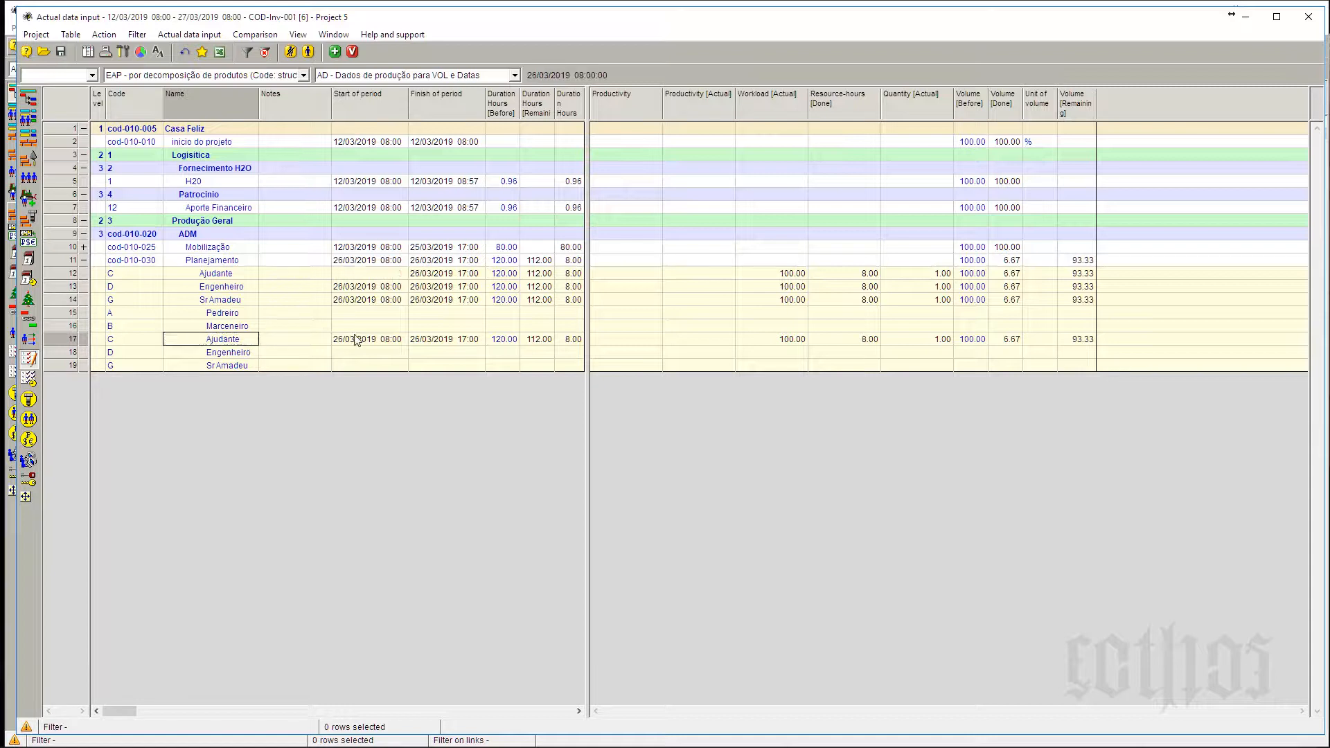
click(549, 341)
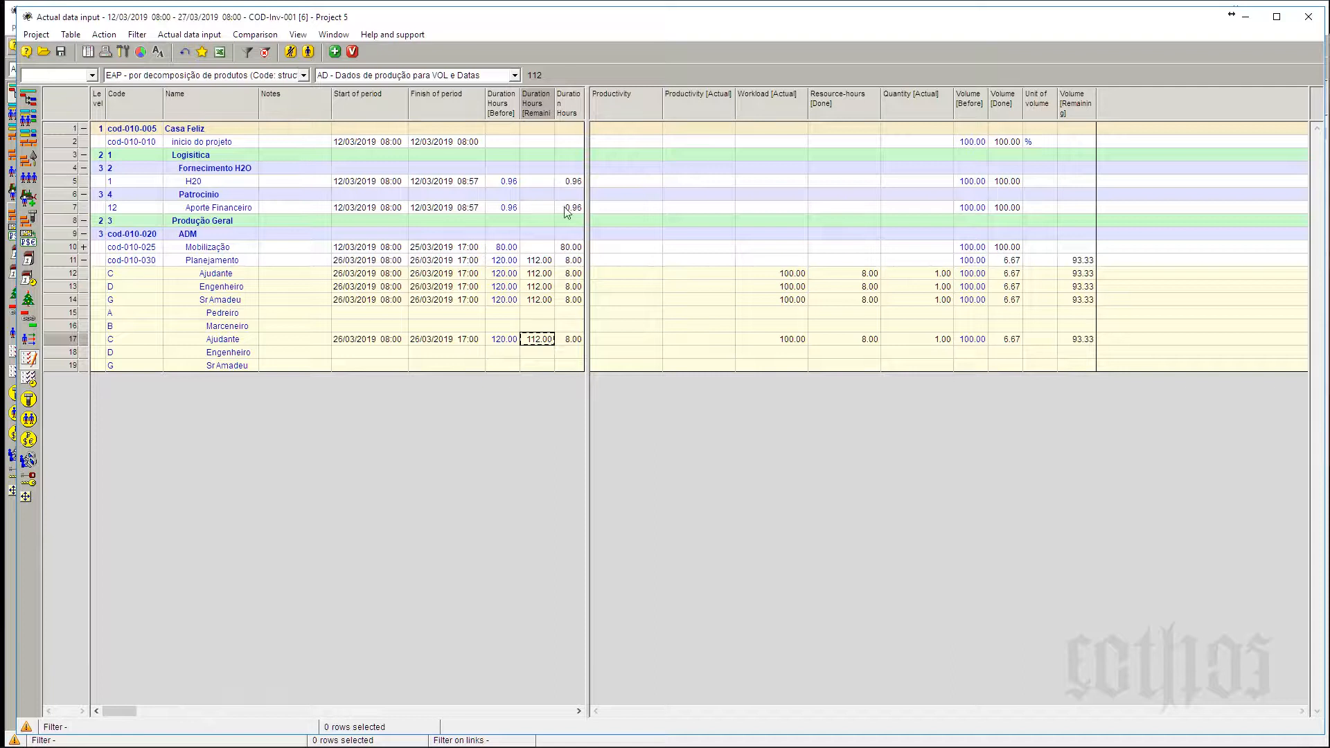
Place the Duration Hours [Spent] column before Duration Hours [Remaining] and select the second Ajudante row's spent hours.
click(561, 116)
drag(534, 119, 535, 122)
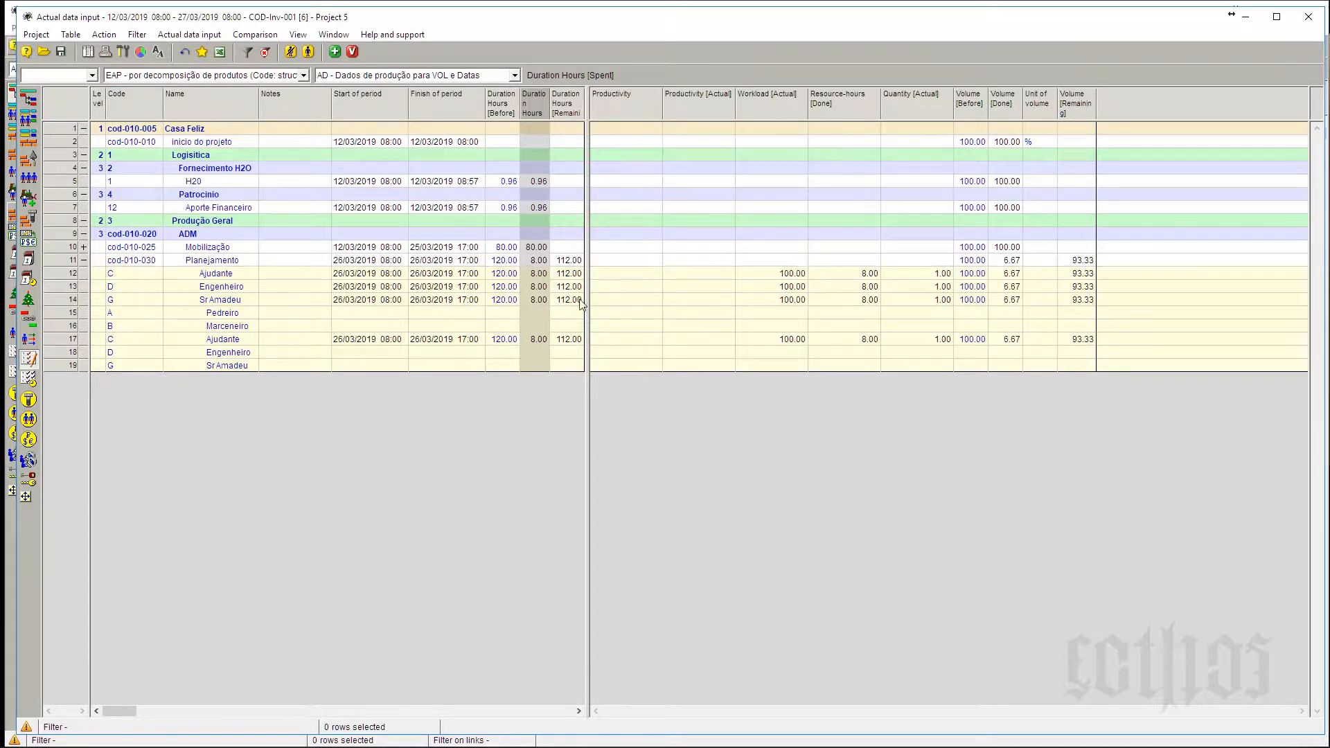
click(539, 339)
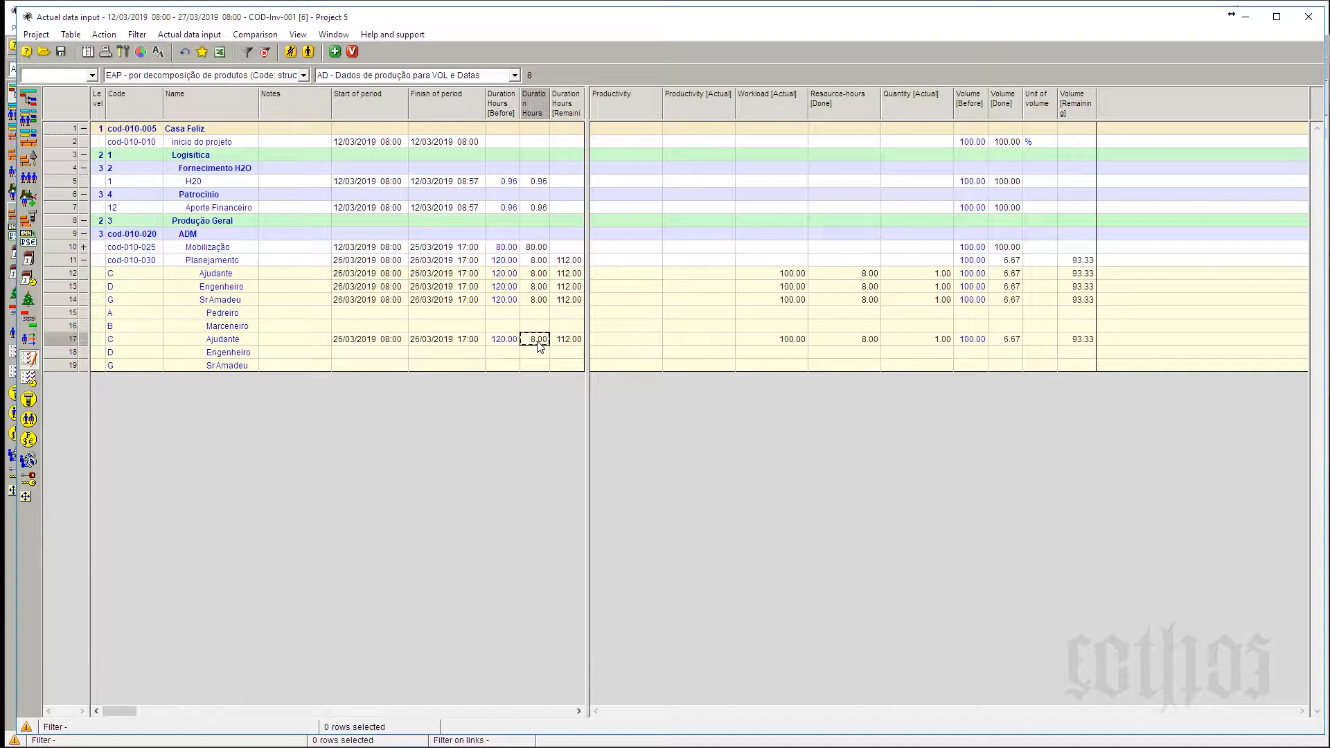
Examine the spent and remaining hours and the volumes of Planejamento and its second Ajudante row, and collapse Planejamento.
click(534, 299)
click(538, 262)
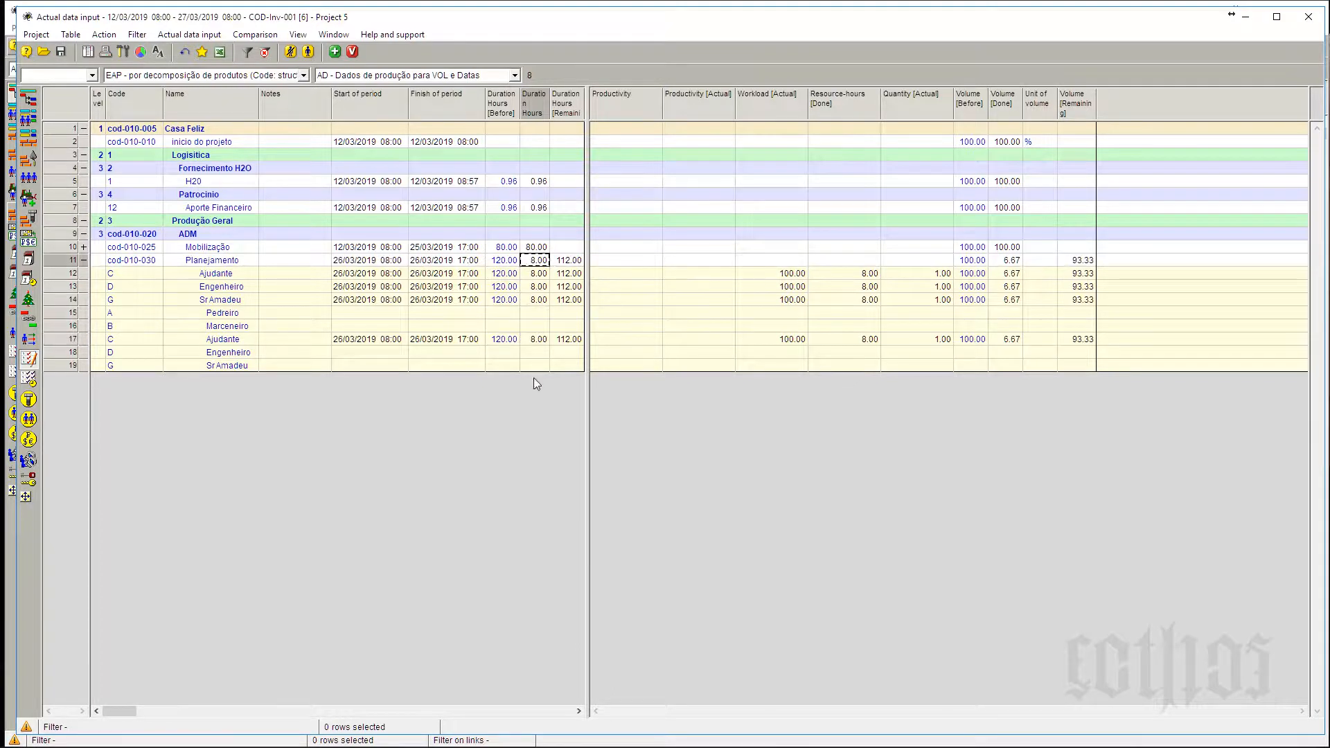
click(579, 342)
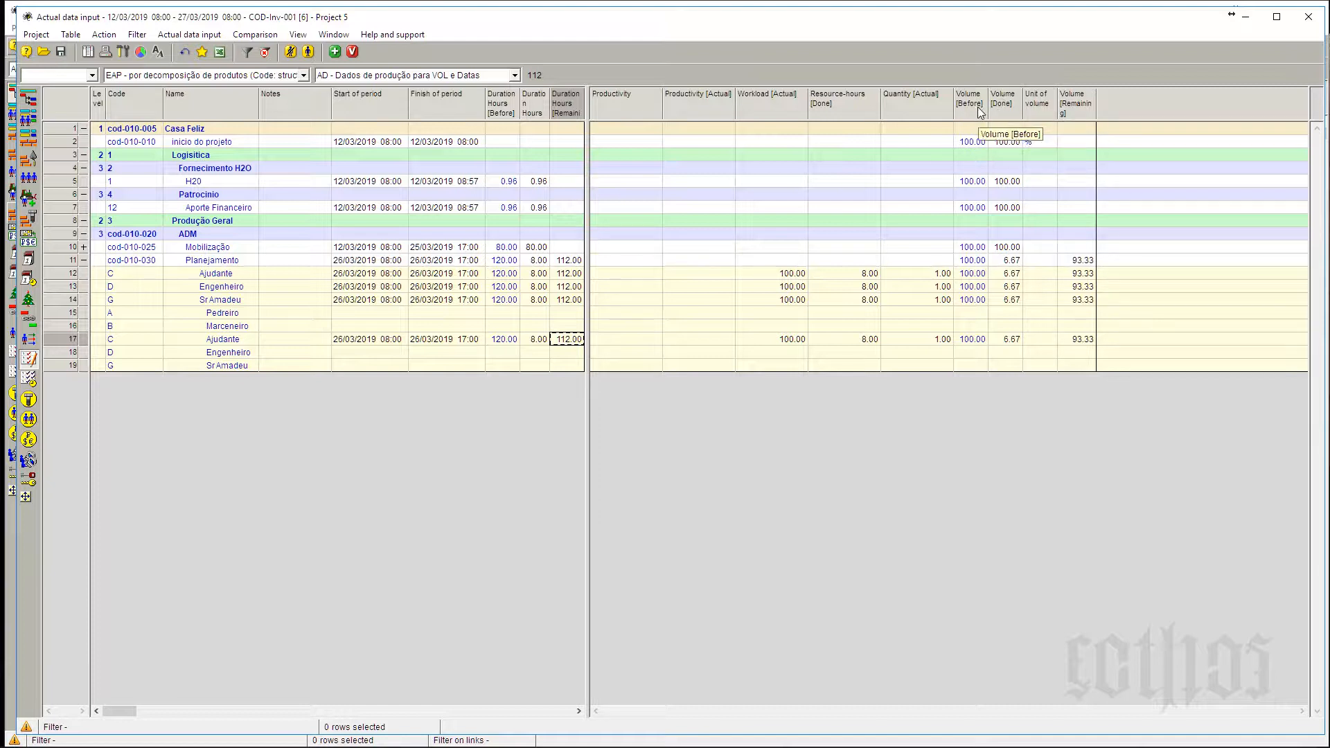
click(970, 339)
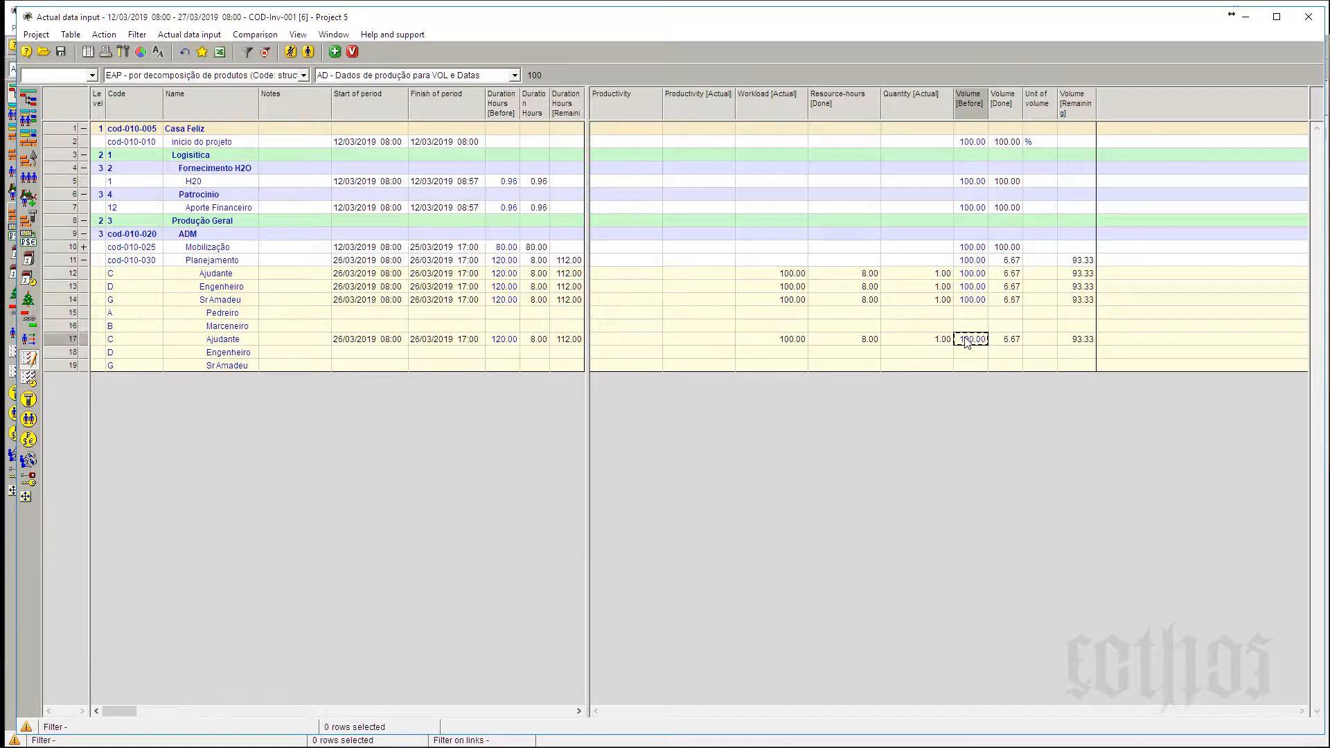
click(1011, 341)
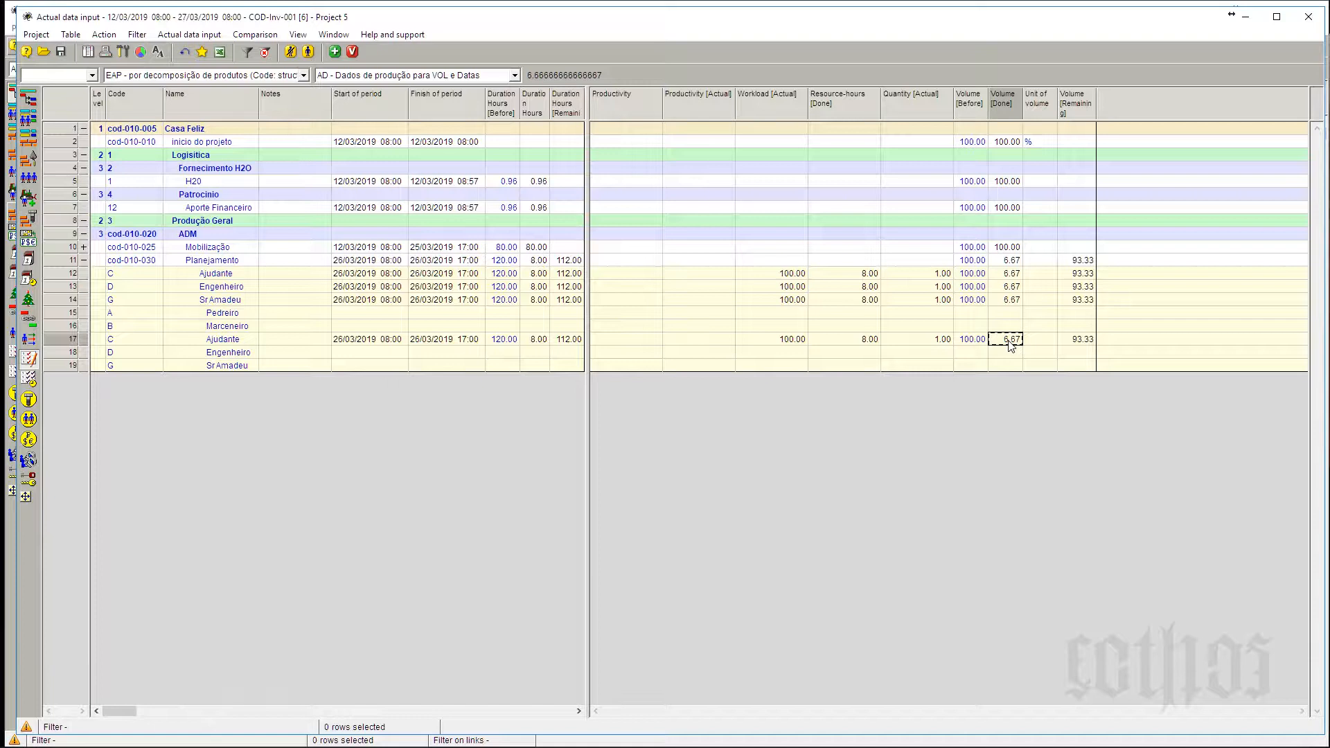
click(1079, 346)
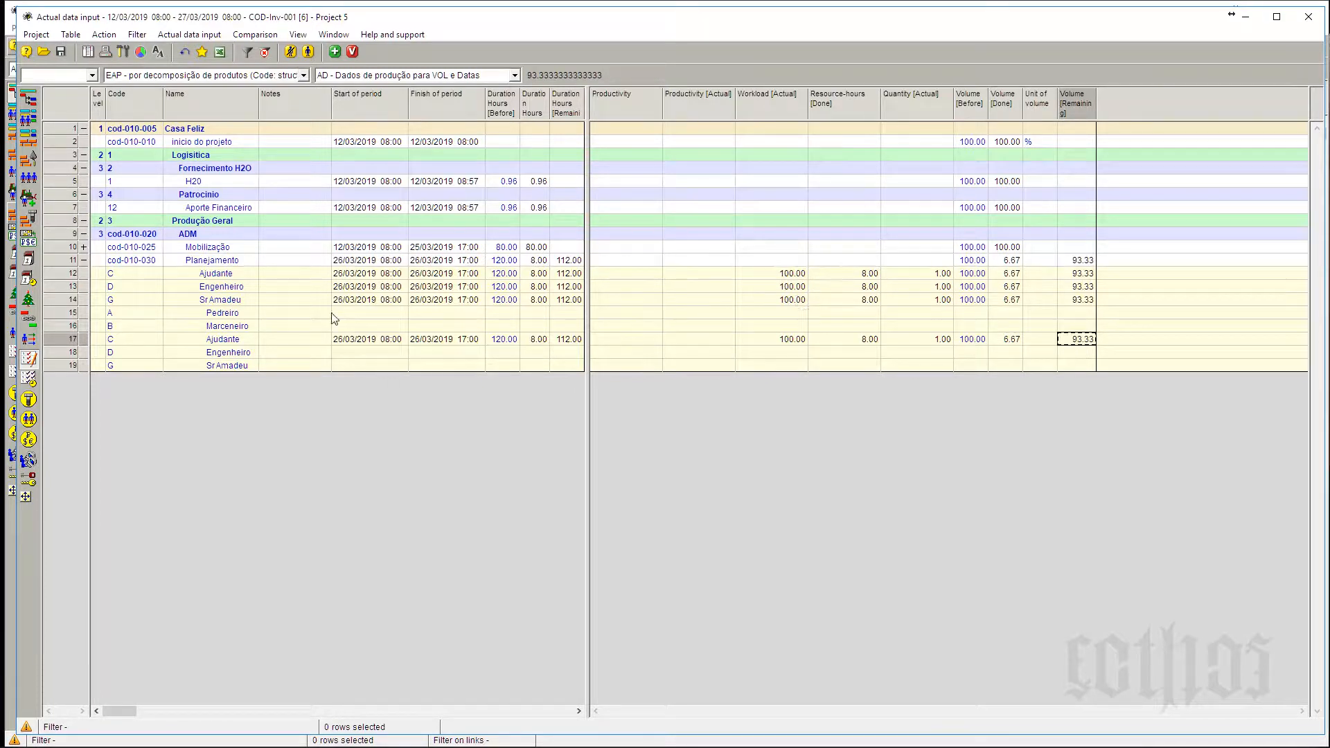
click(84, 260)
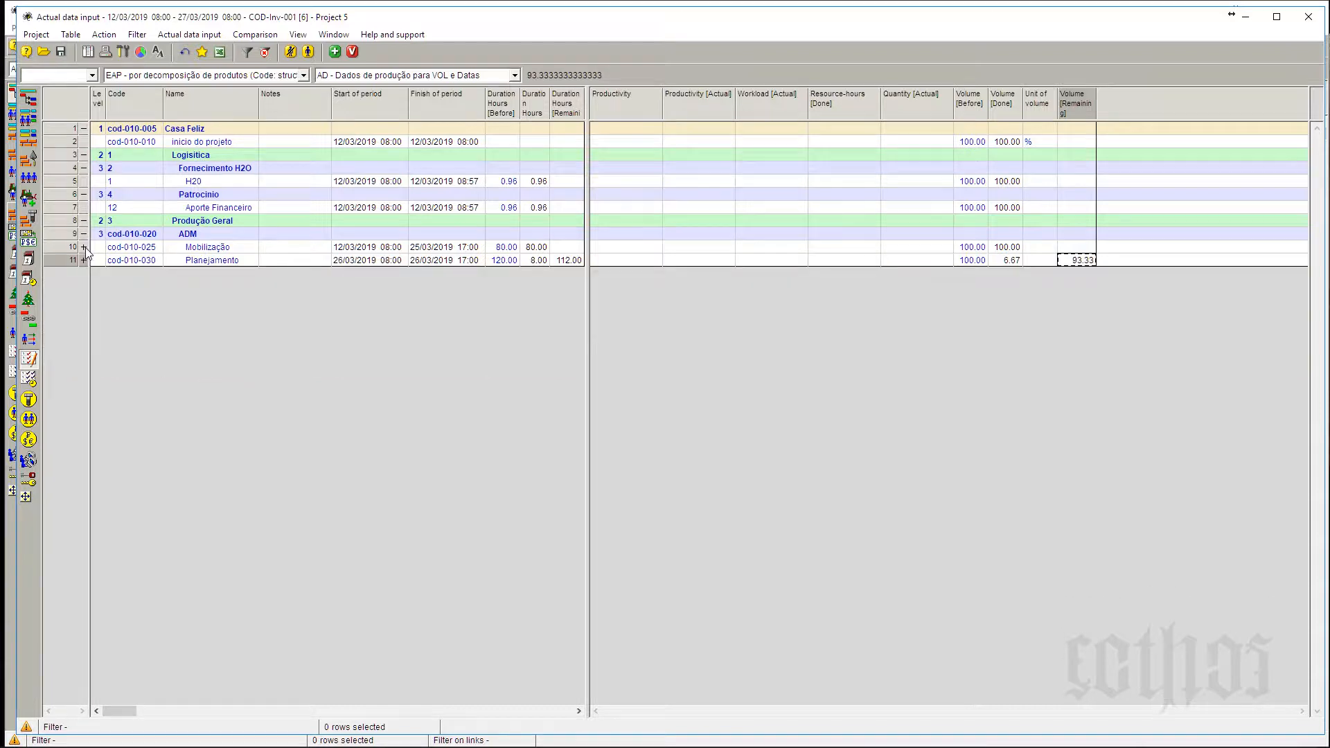
Expand Mobilização and examine its period dates and spent duration hours, including those of both Ajudante rows.
click(84, 247)
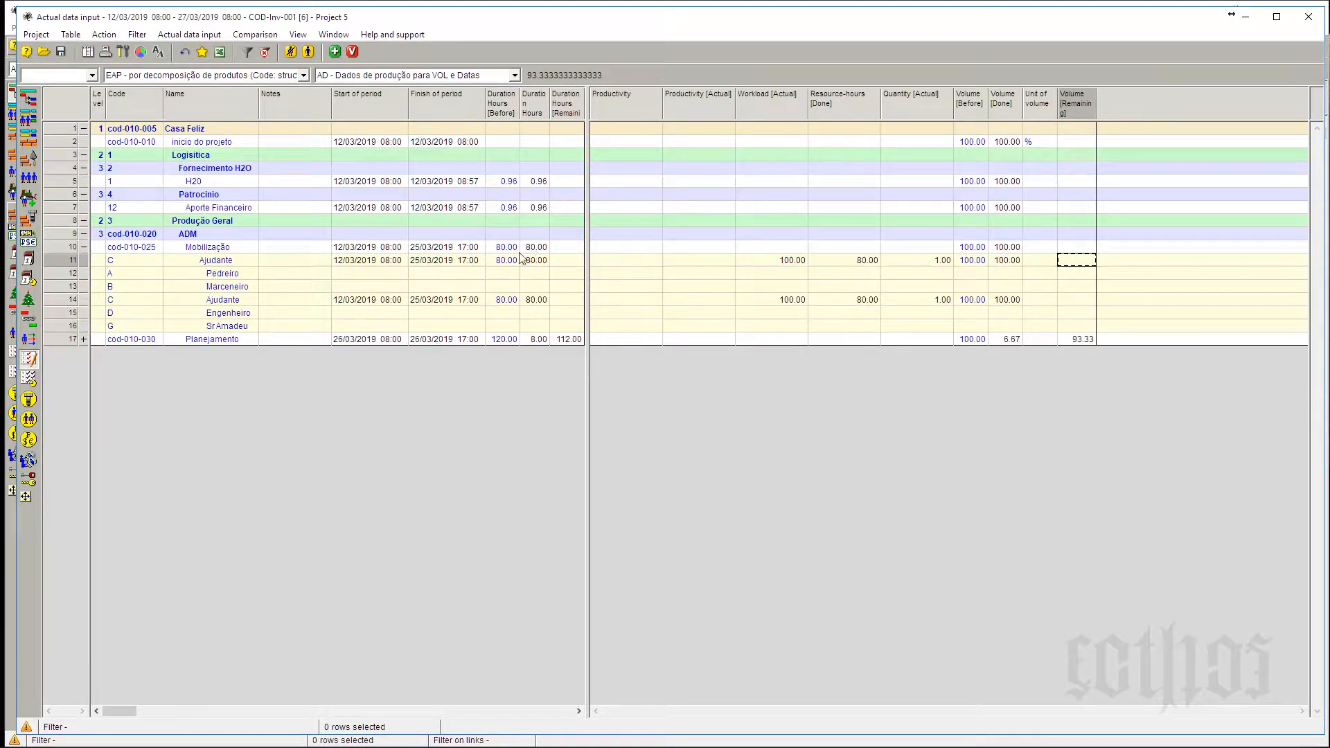
click(372, 249)
click(426, 249)
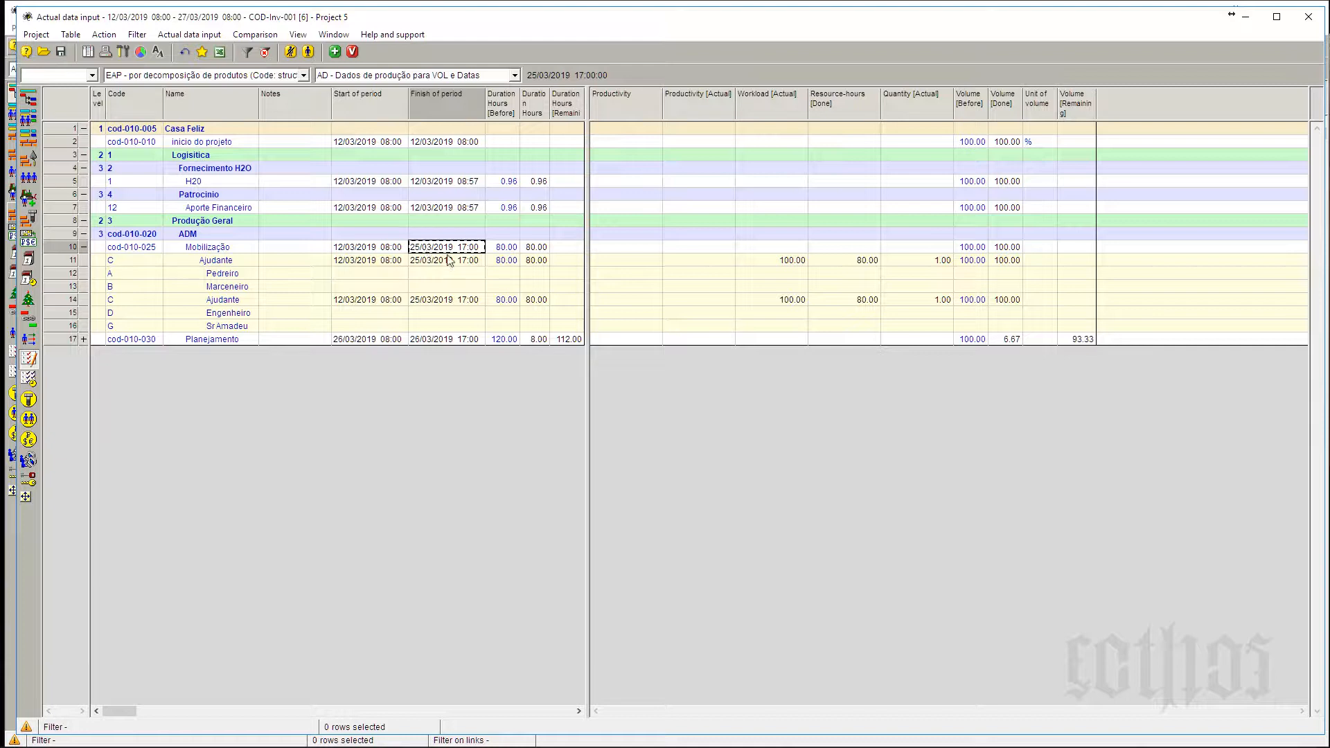
click(535, 248)
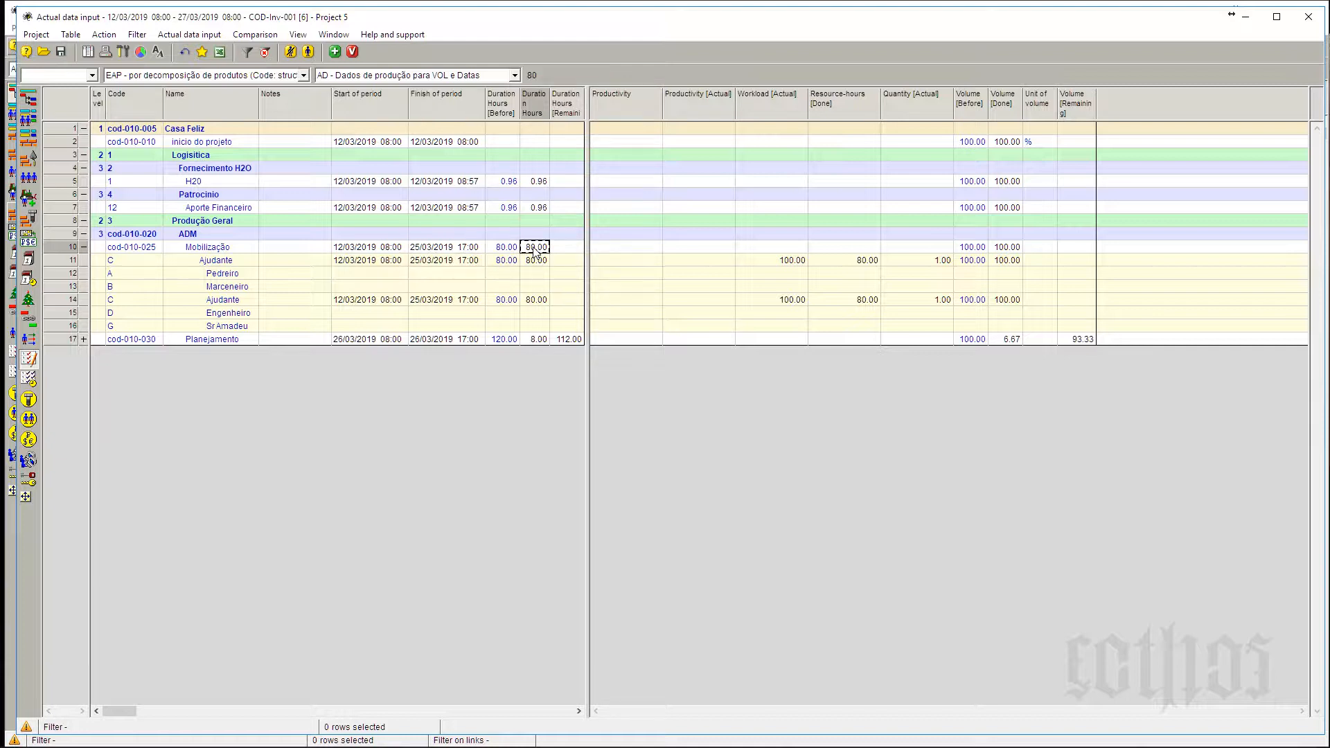
click(534, 262)
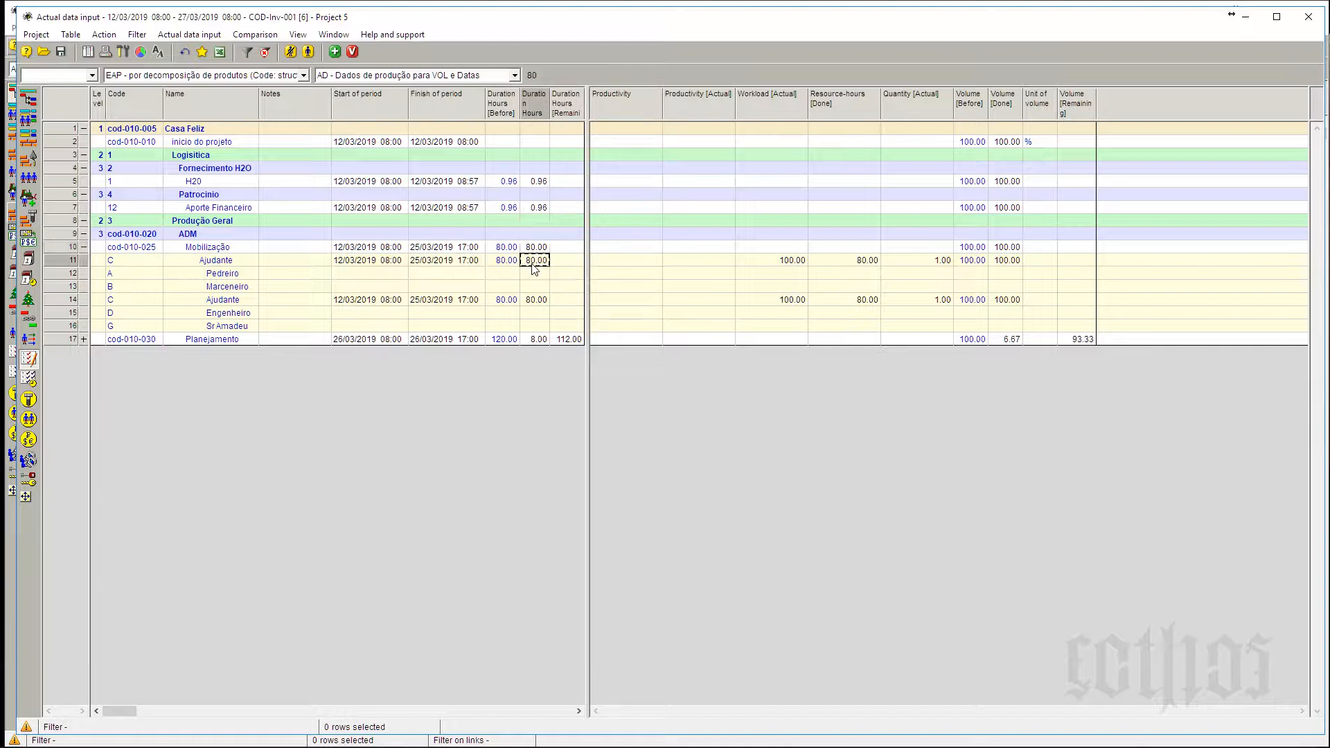
click(537, 301)
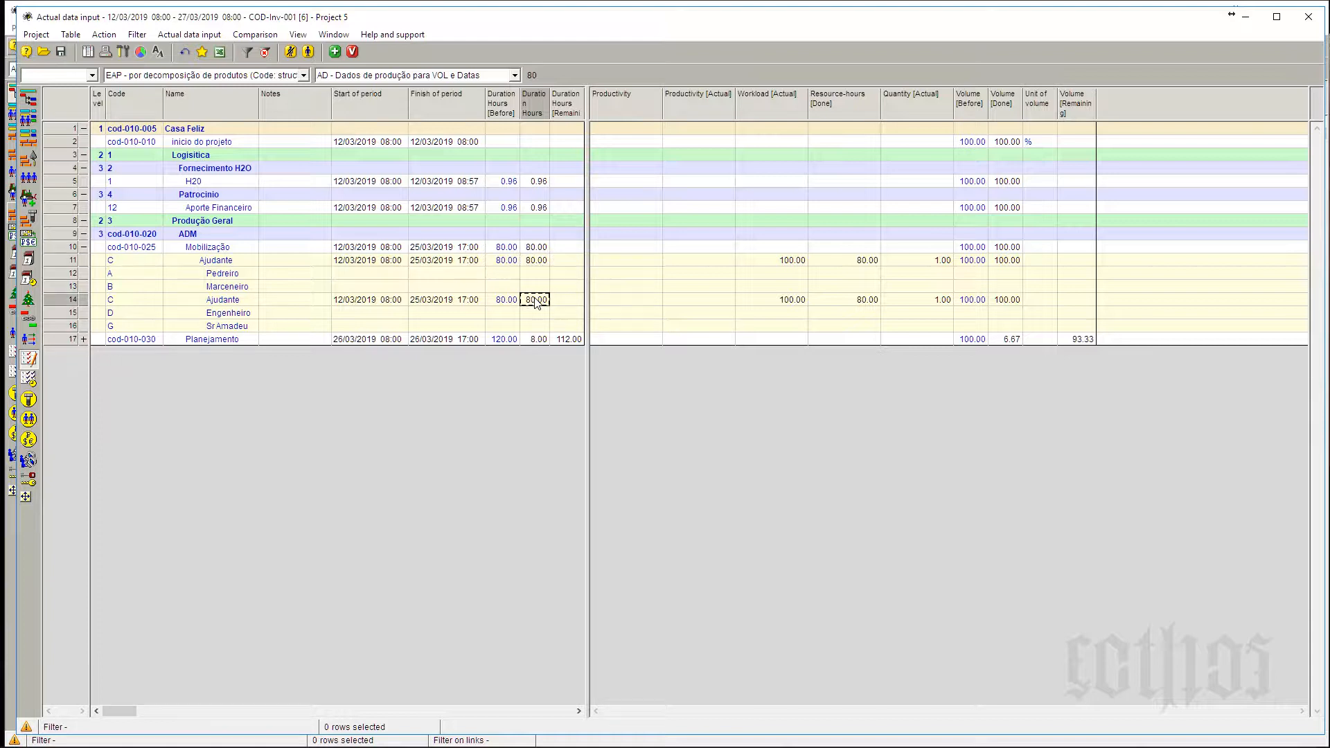
click(541, 262)
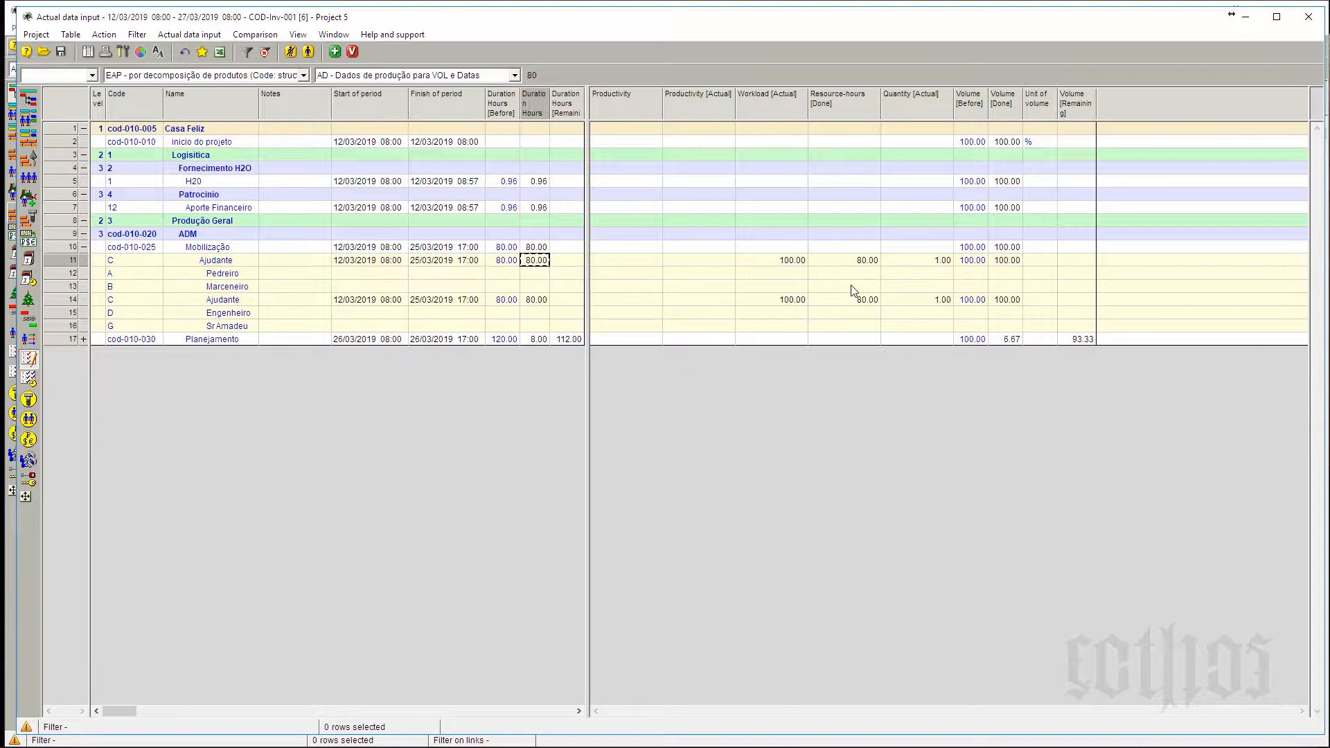
Examine the actual quantity and actual workload of both Ajudante rows under Mobilização.
click(911, 266)
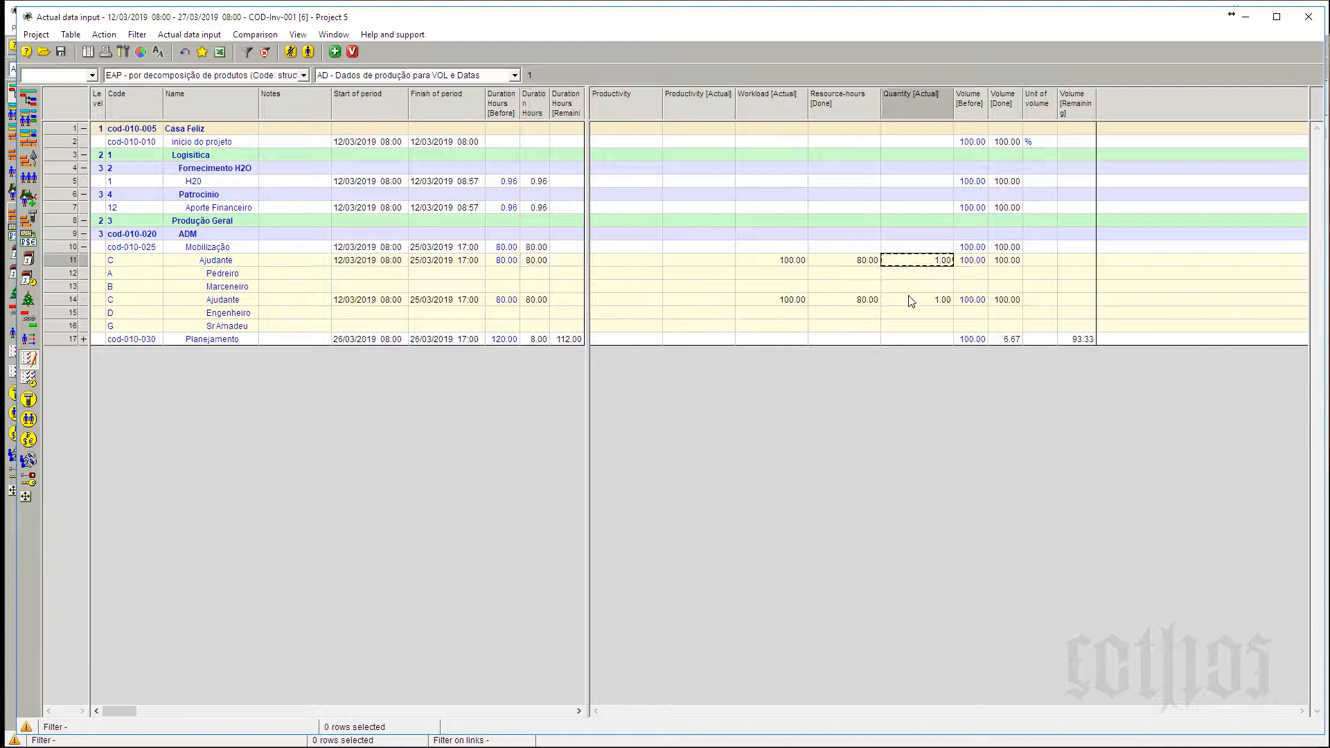
click(911, 301)
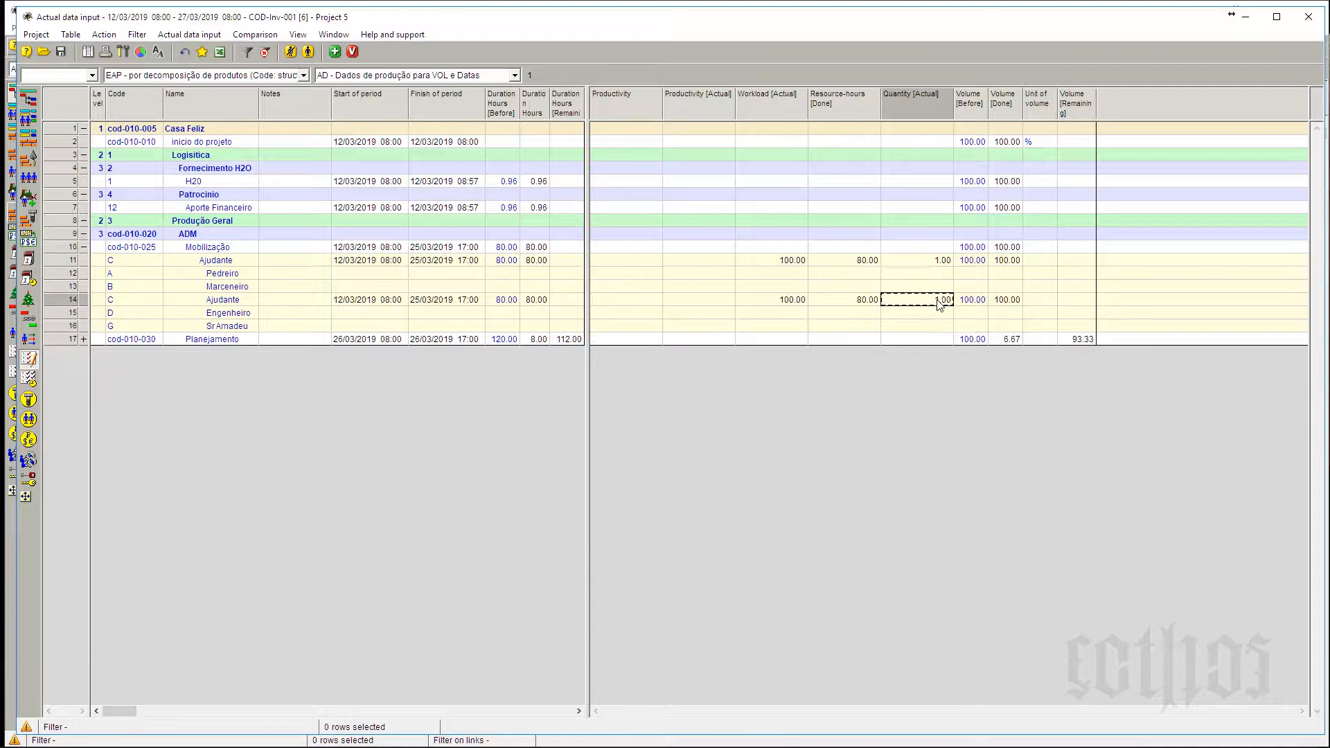
click(805, 264)
click(794, 304)
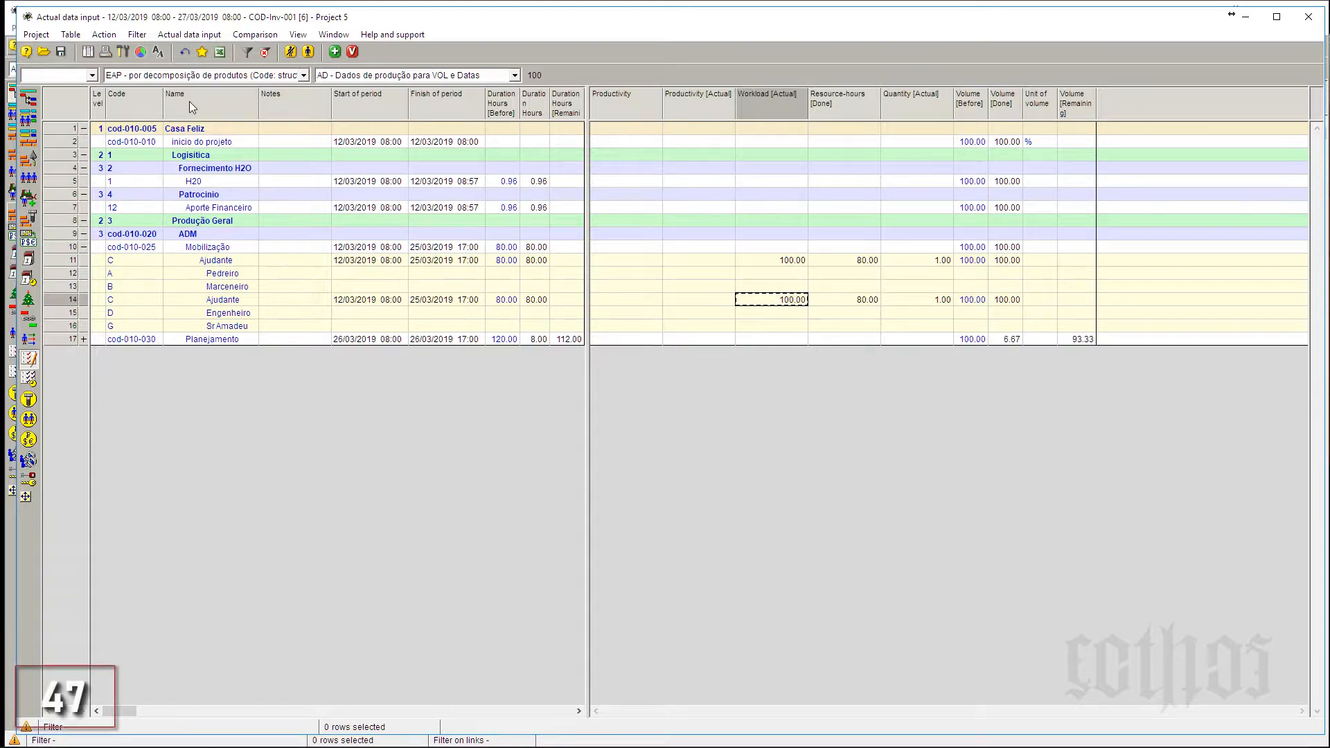
Load the table layout from the file Modo 610.ActDt.scnf on the desktop (Área de Trabalho).
click(70, 34)
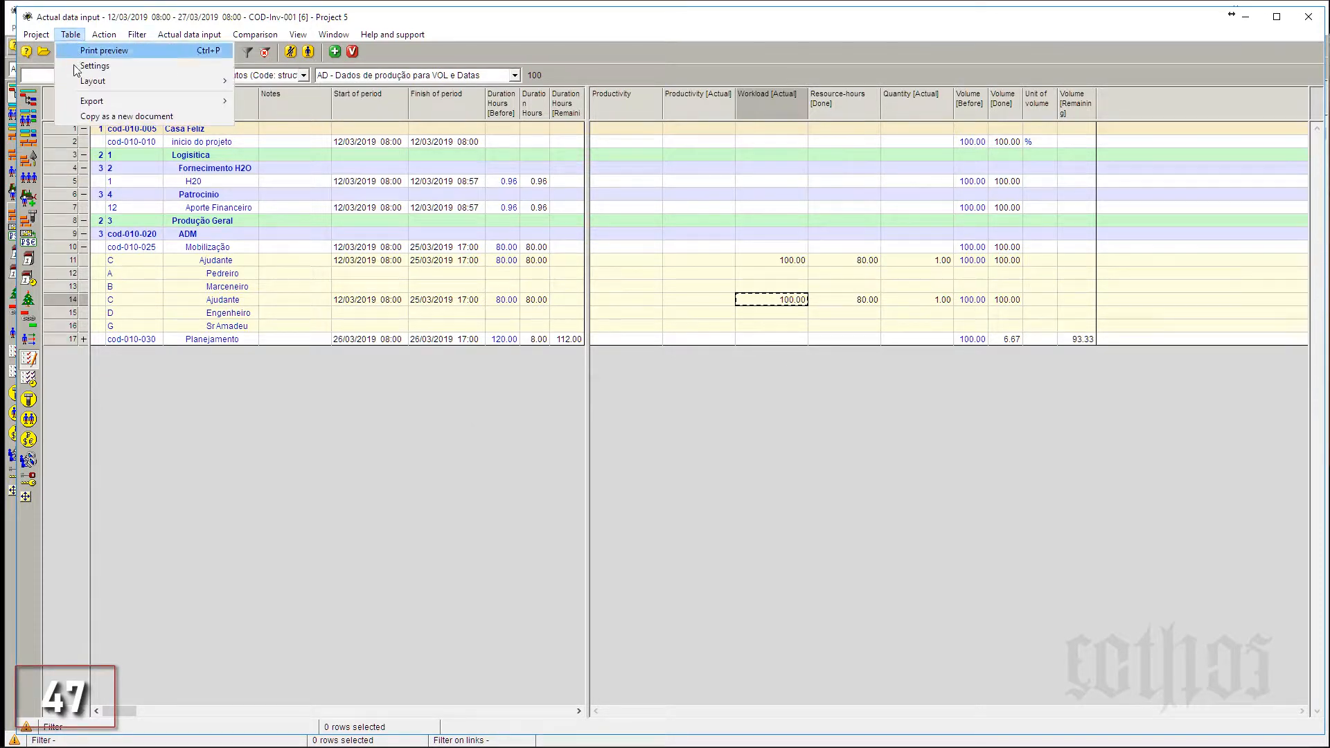
mouse_move(77, 83)
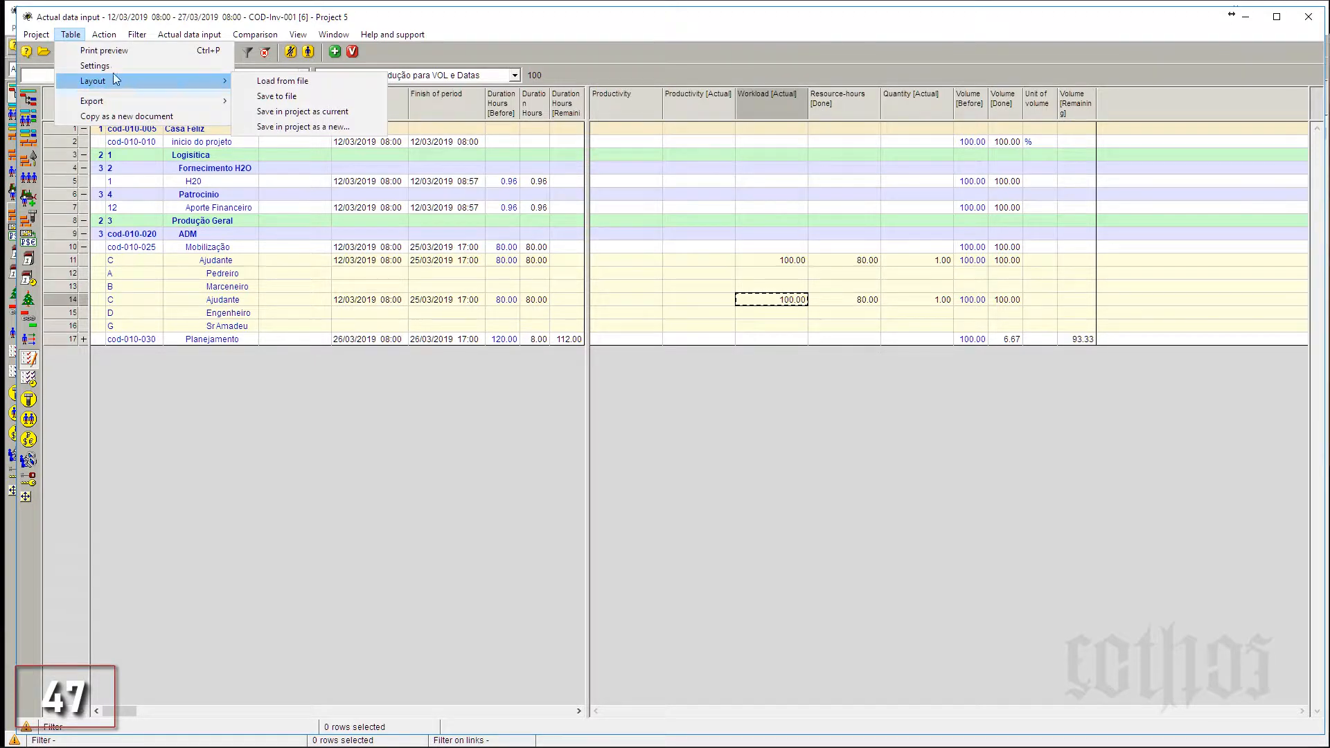
click(263, 83)
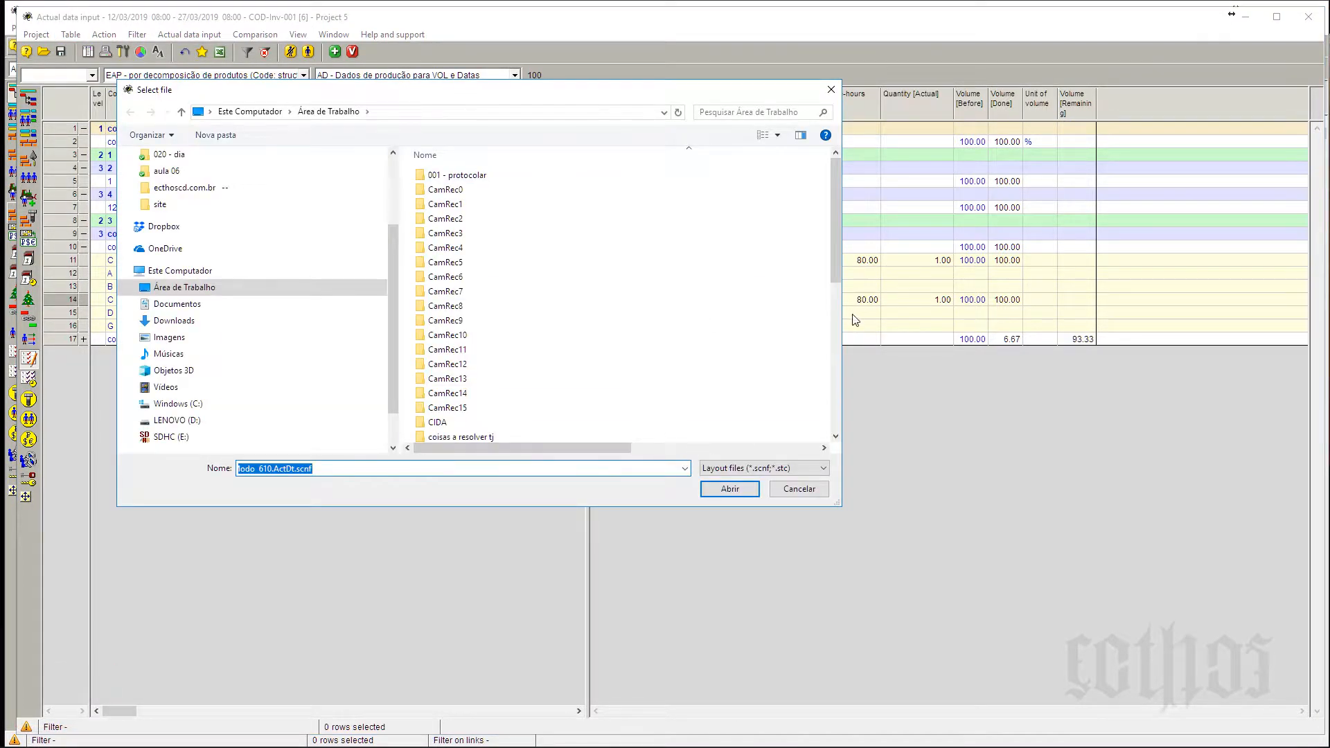
scroll(797, 343, down, 6)
click(521, 375)
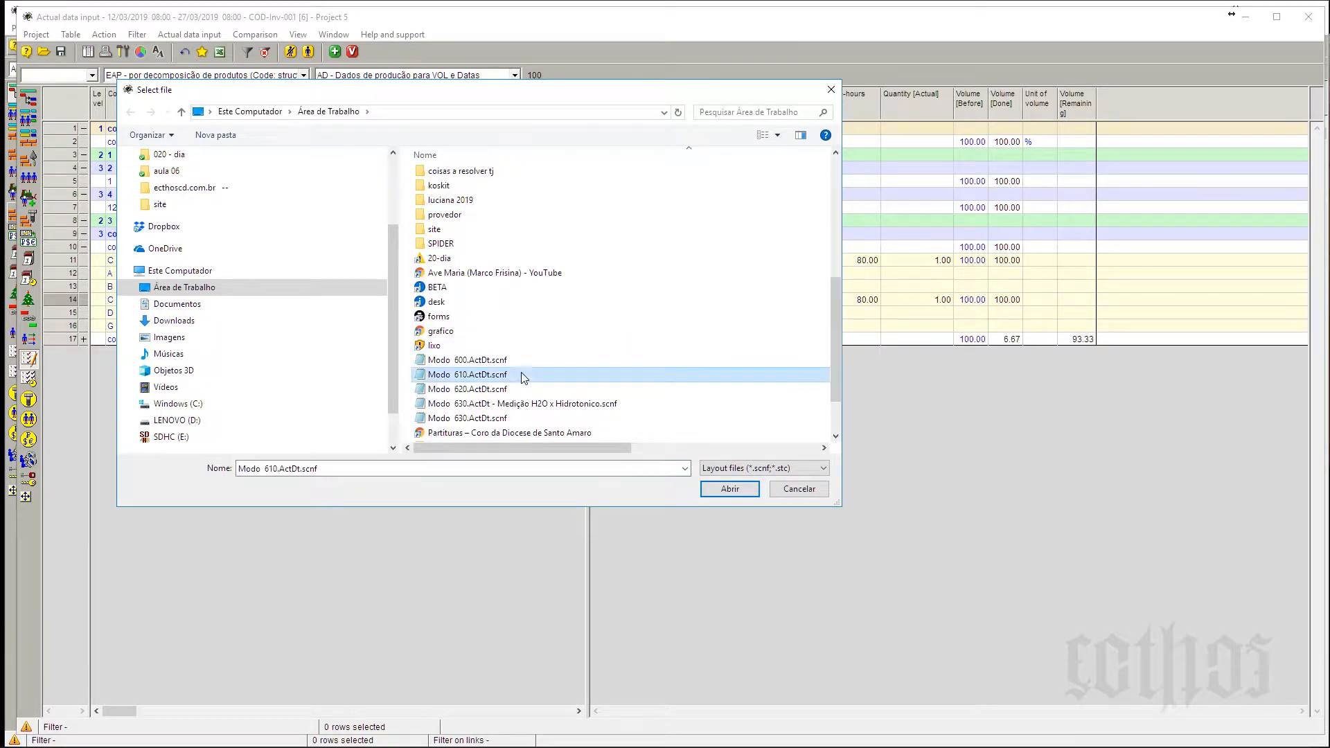
click(725, 486)
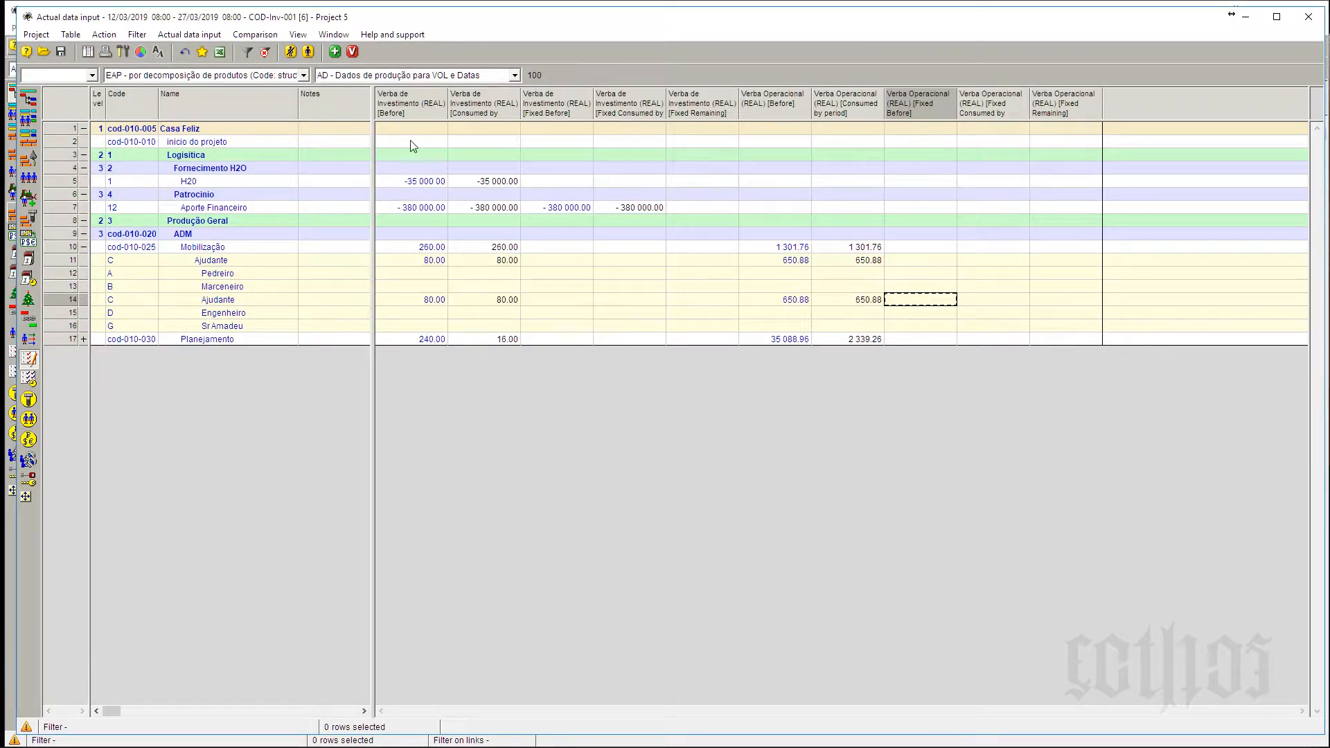
drag(373, 131, 377, 187)
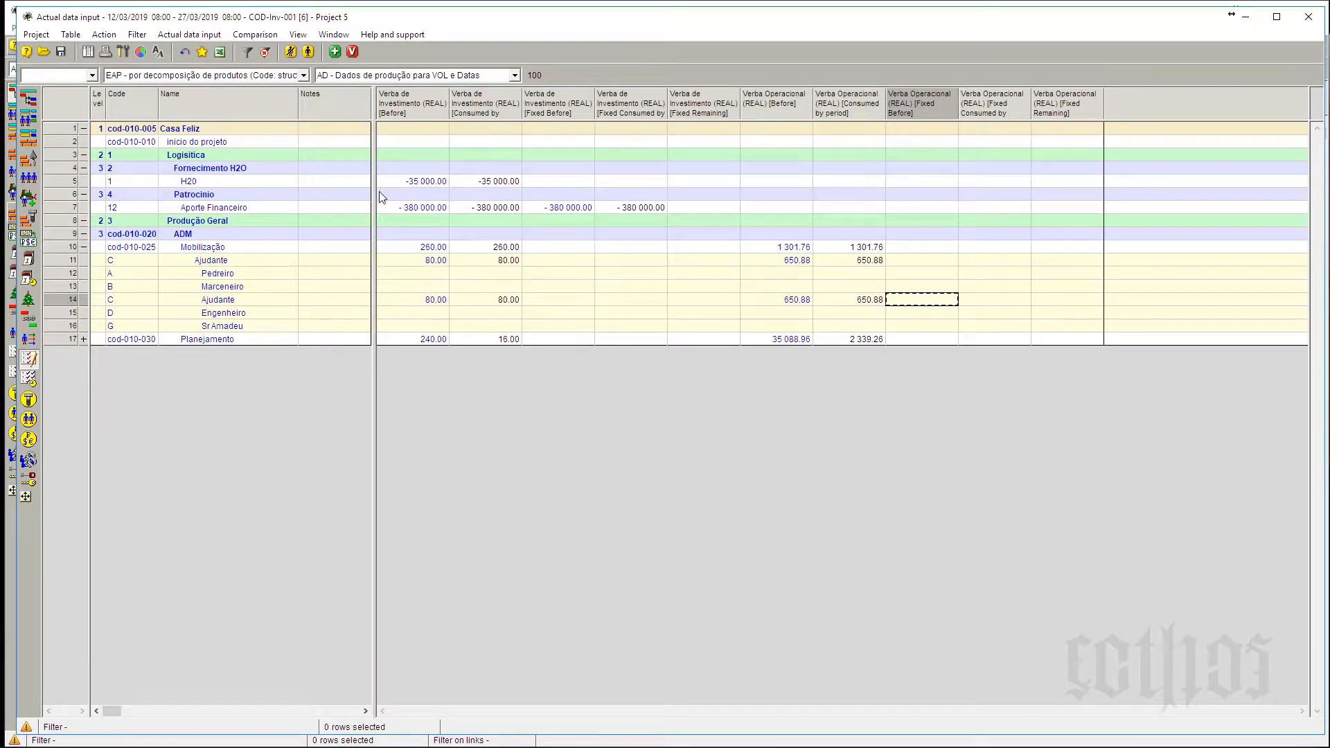
Try -36 000 as H2O's Verba de Investimento (REAL) [Consumed by period], and undo the change.
click(236, 182)
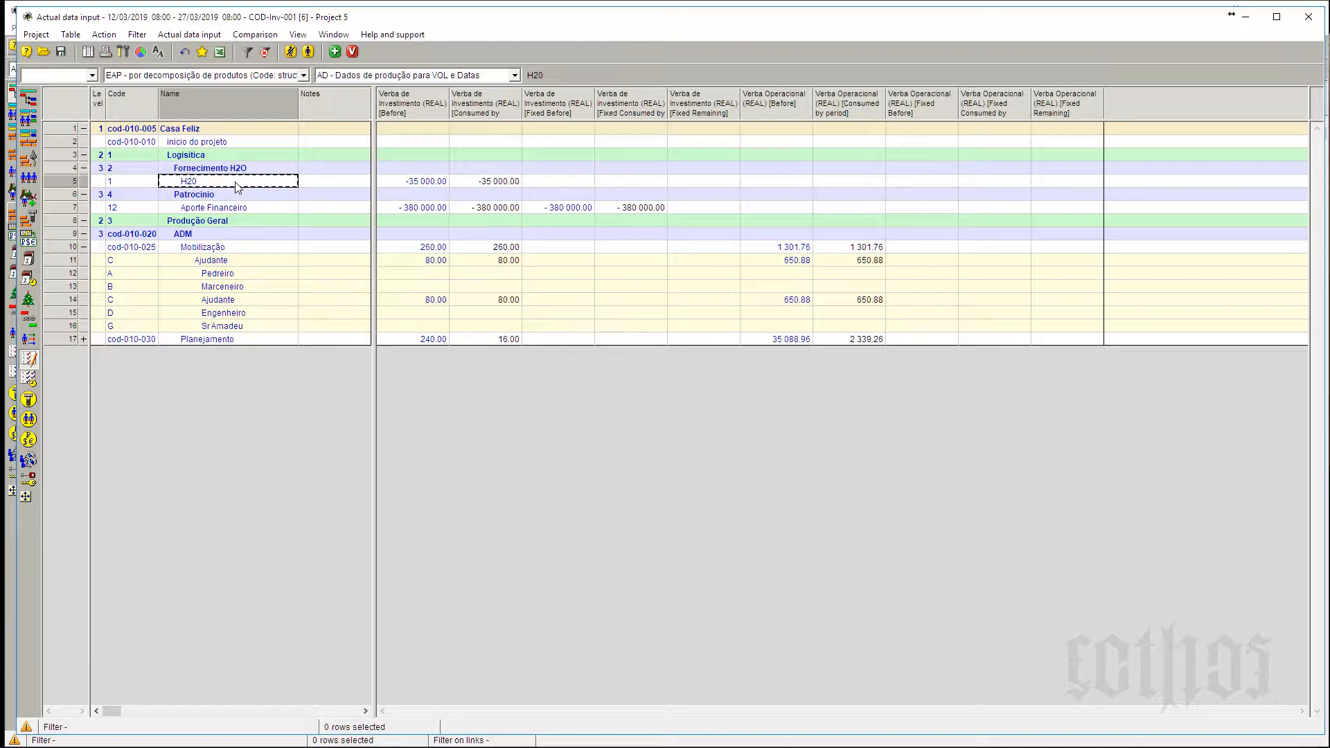
click(482, 183)
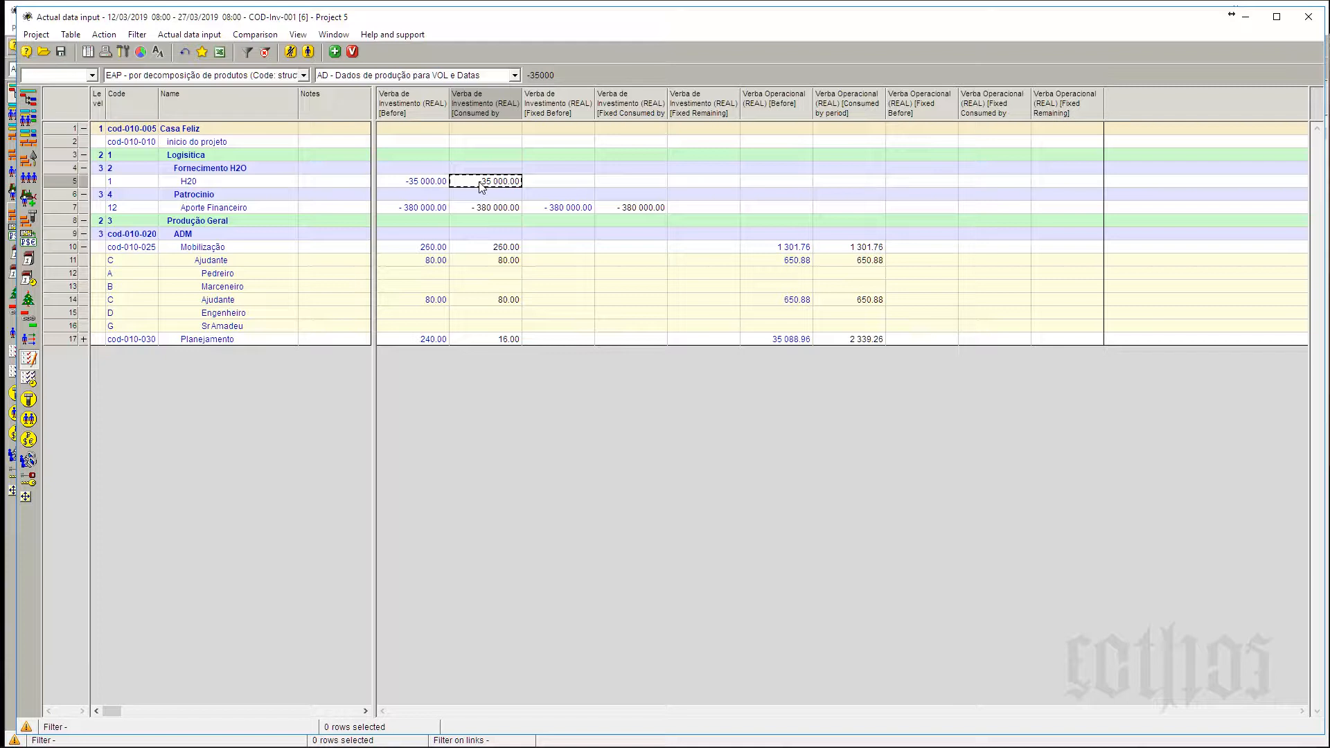
text(-36 000)
key(Return)
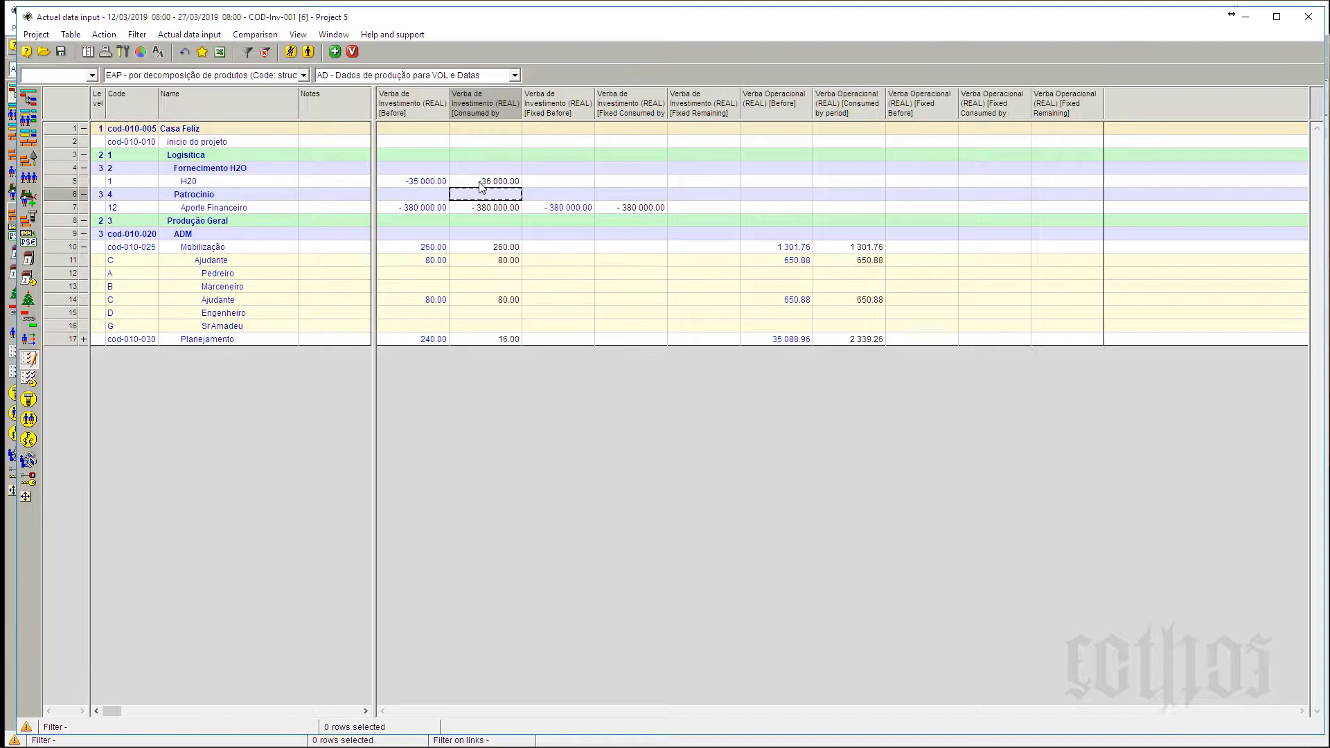
click(480, 183)
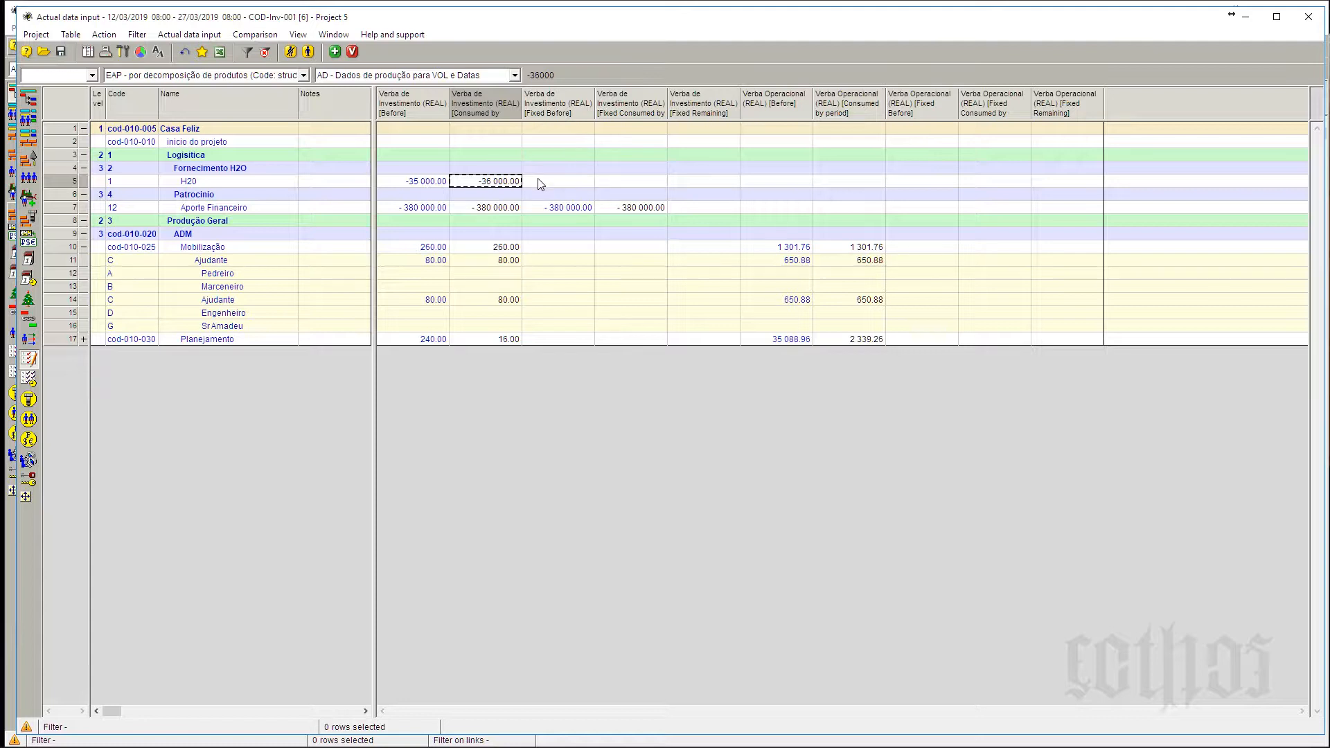
key(ctrl+z)
click(715, 427)
click(492, 192)
click(491, 182)
Examine the [Consumed by period] columns for investment and operational funds with Planejamento's resources expanded, and collapse Planejamento and Mobilização.
click(485, 108)
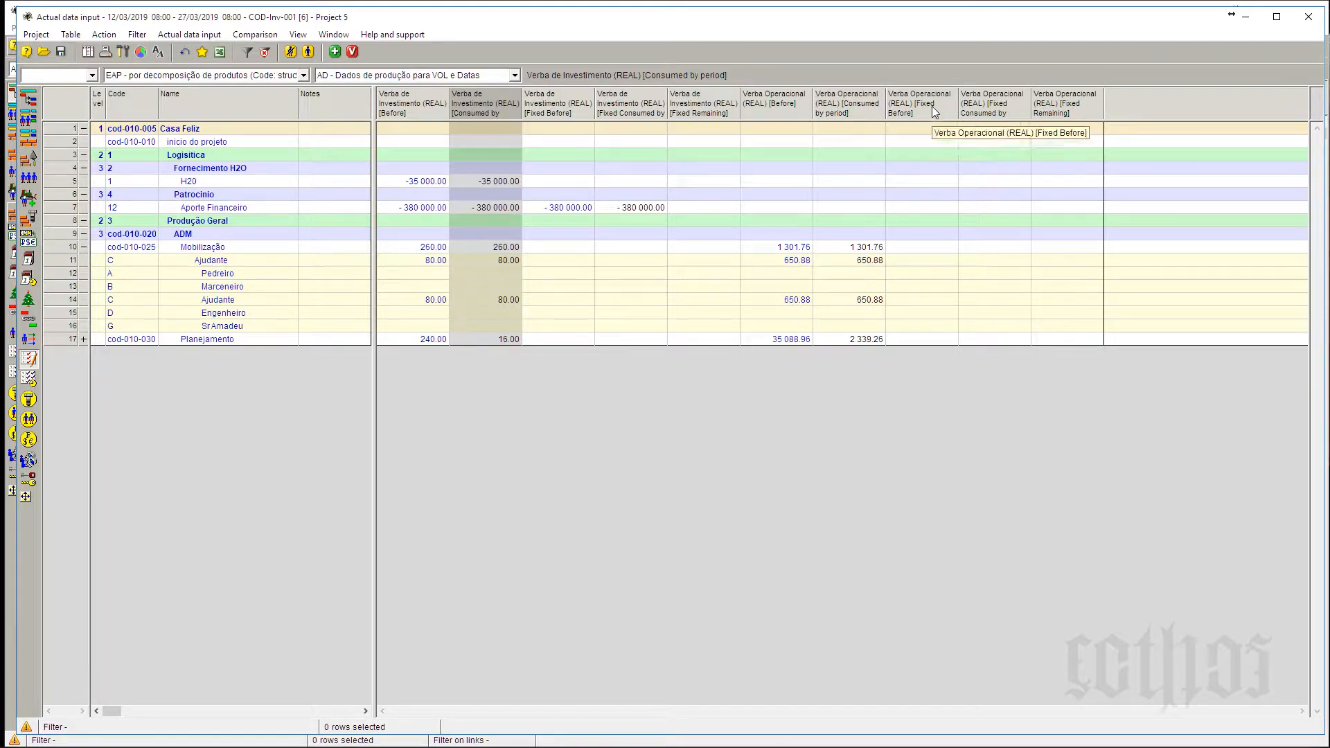
click(852, 116)
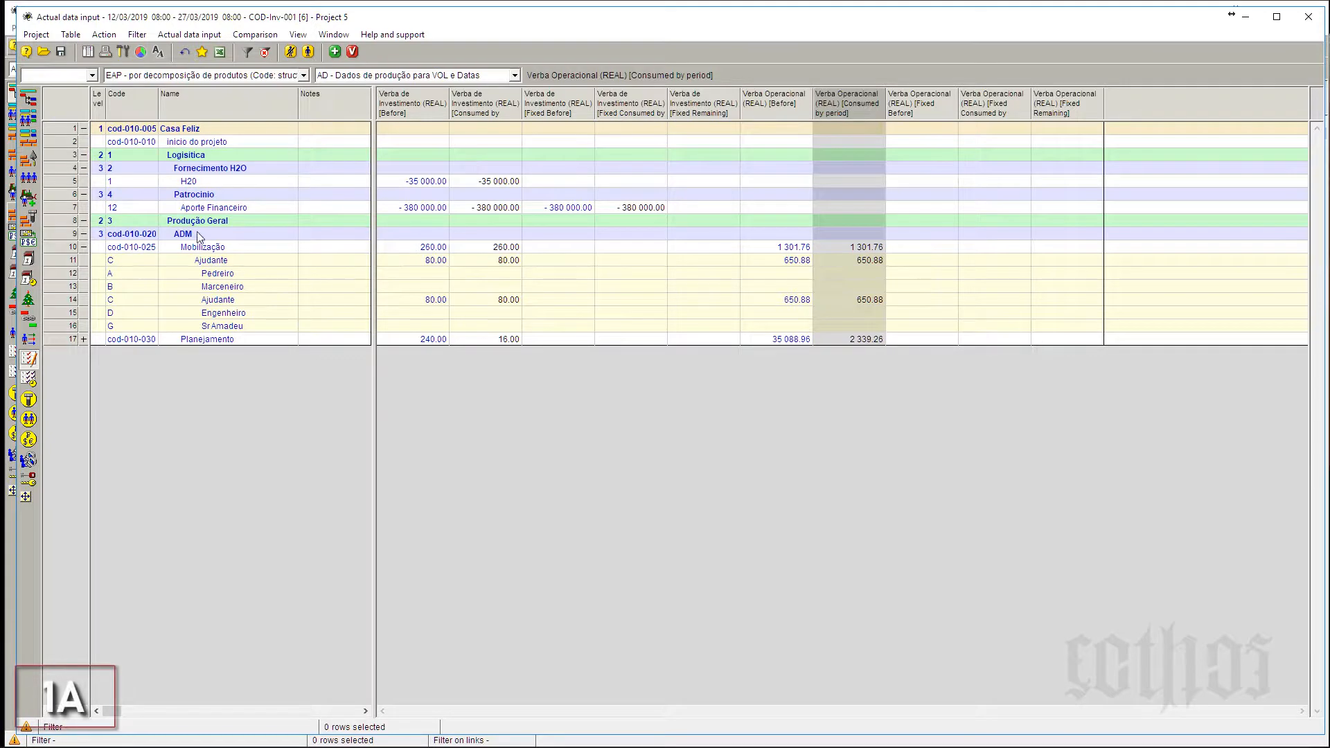
click(83, 339)
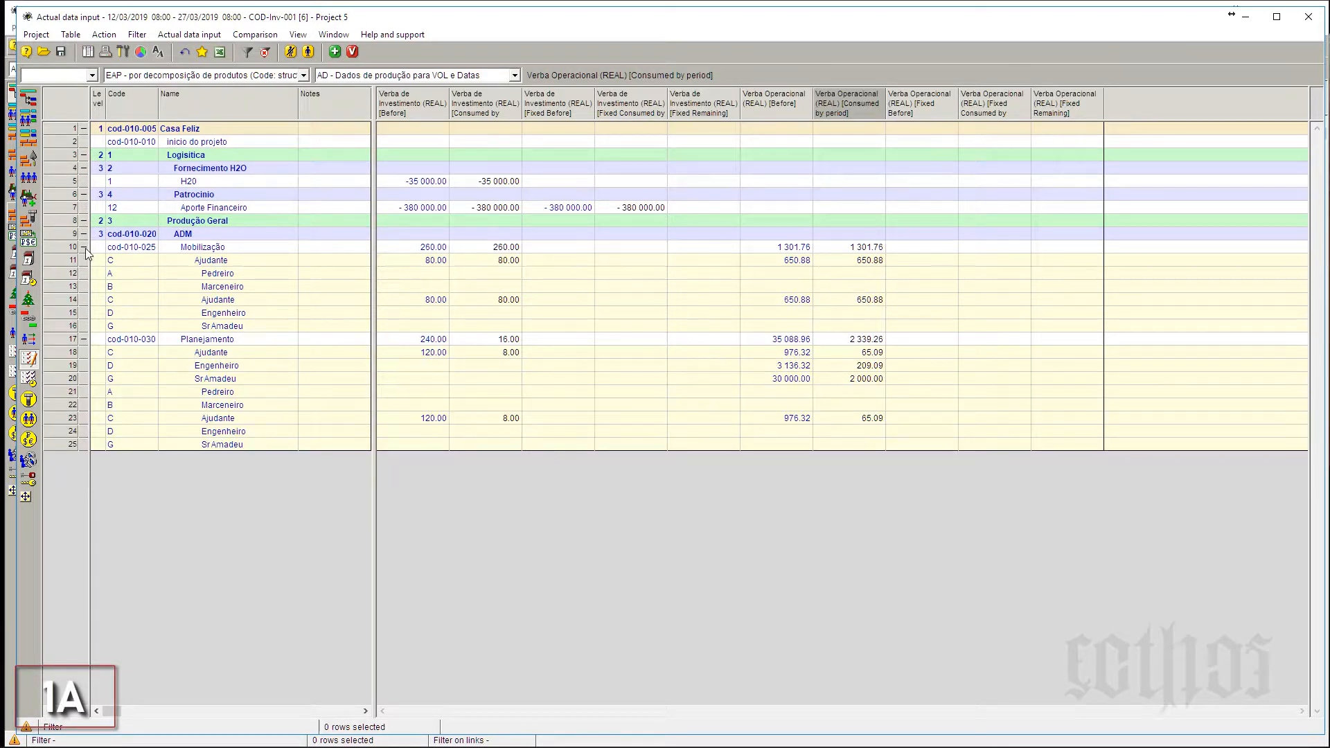
click(86, 248)
click(83, 261)
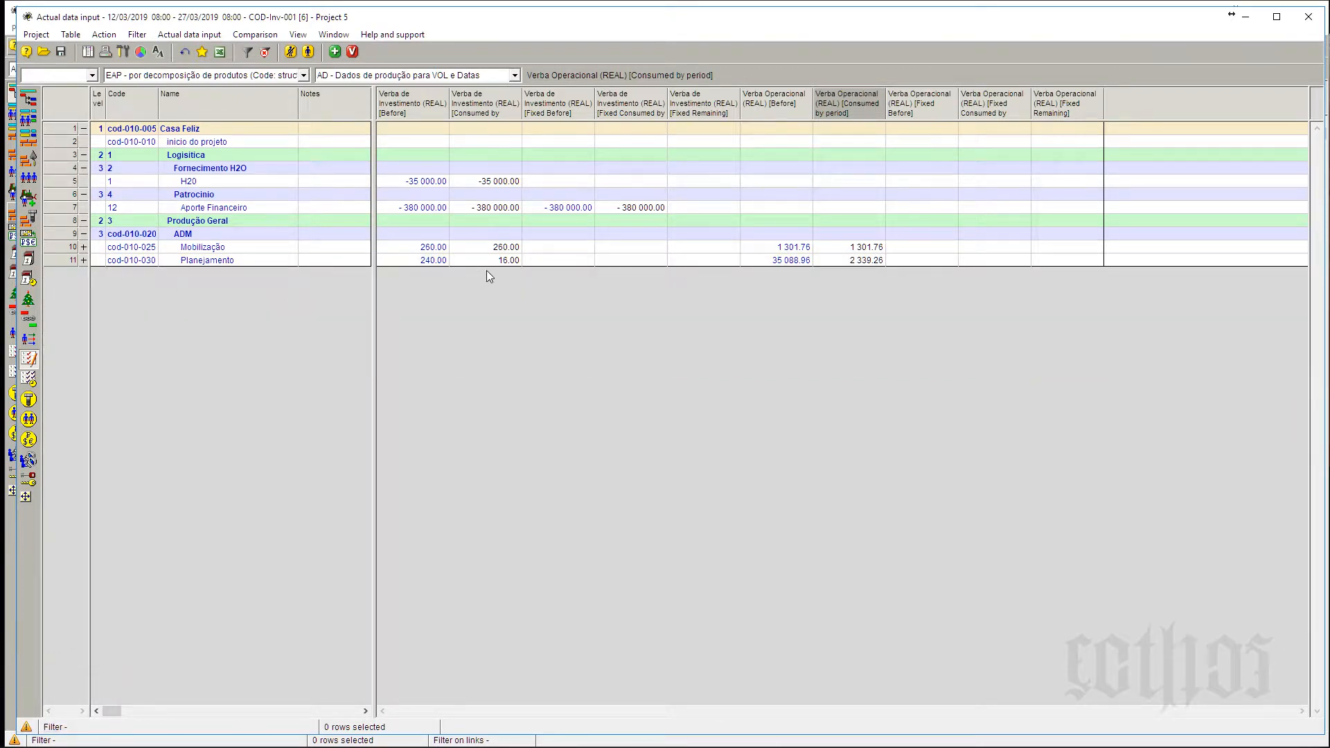
Expand Mobilização and Planejamento to examine their Ajudante rows' investment funds consumed by period, and collapse Planejamento.
click(83, 247)
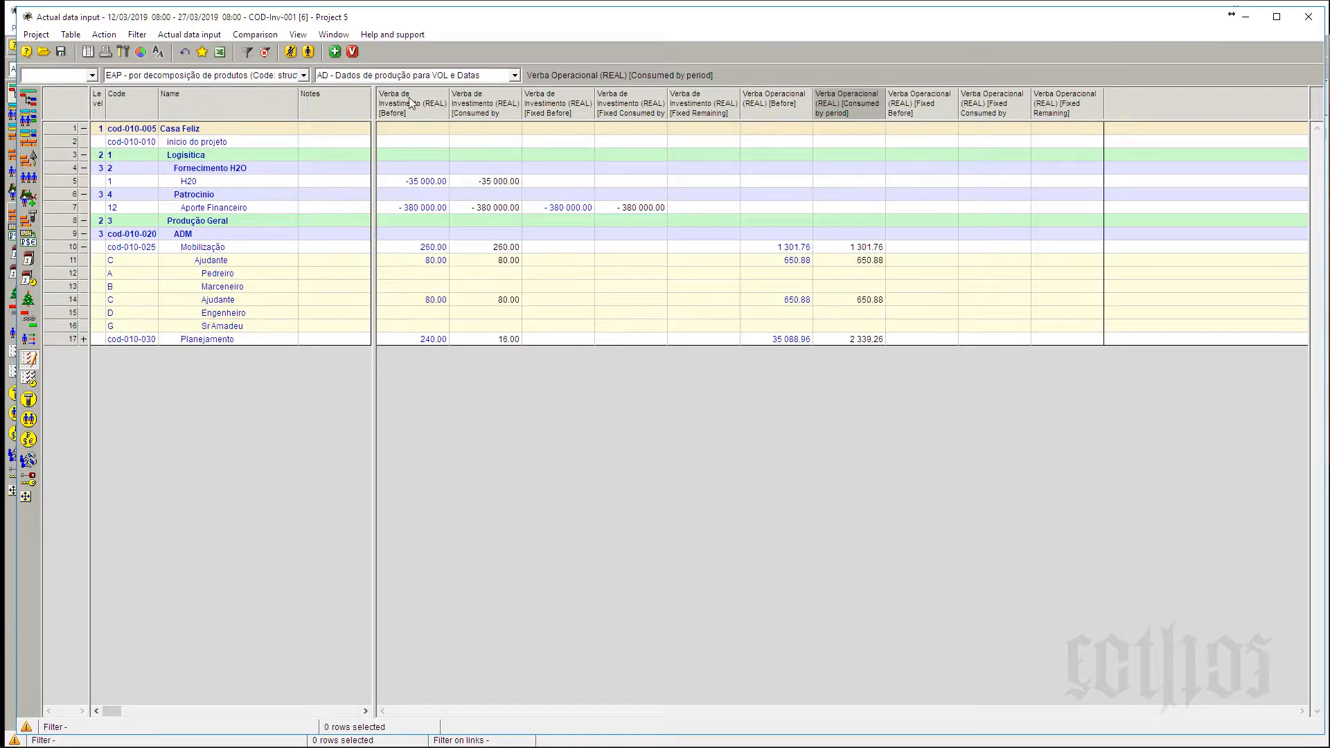
click(498, 262)
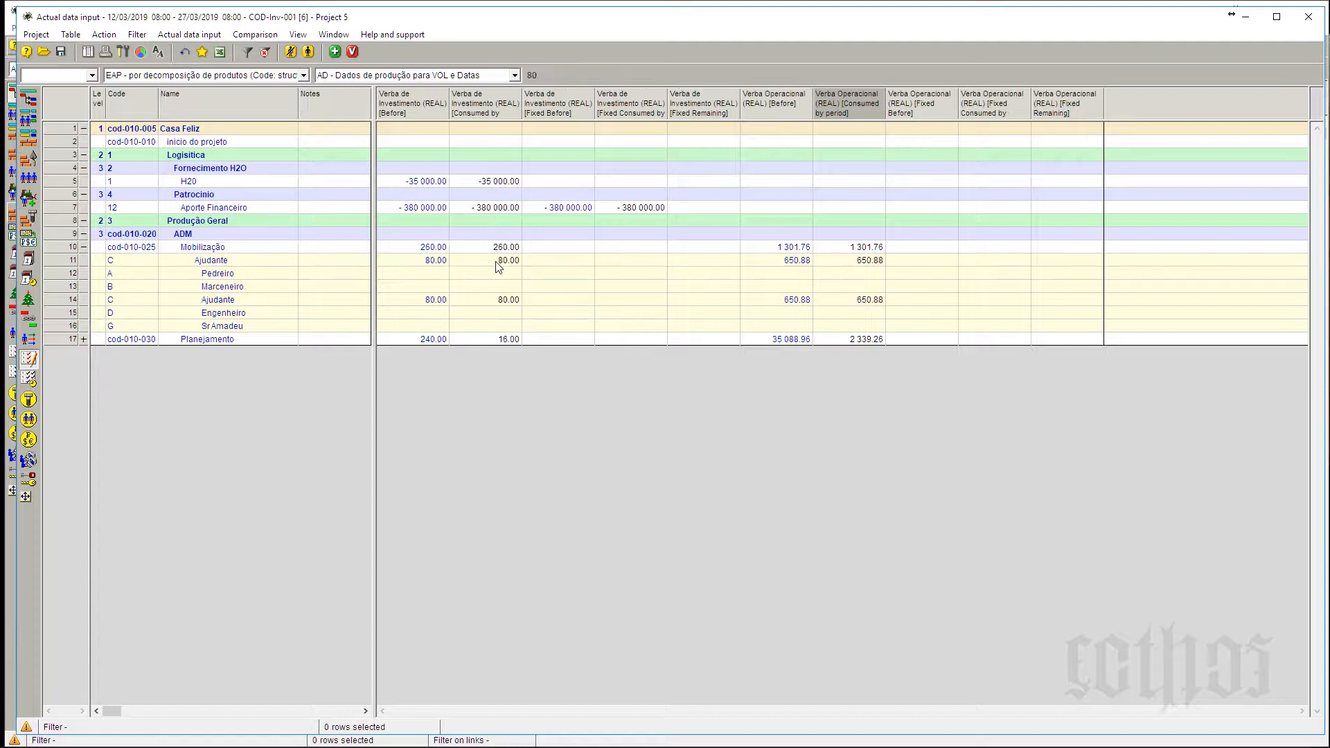
click(505, 304)
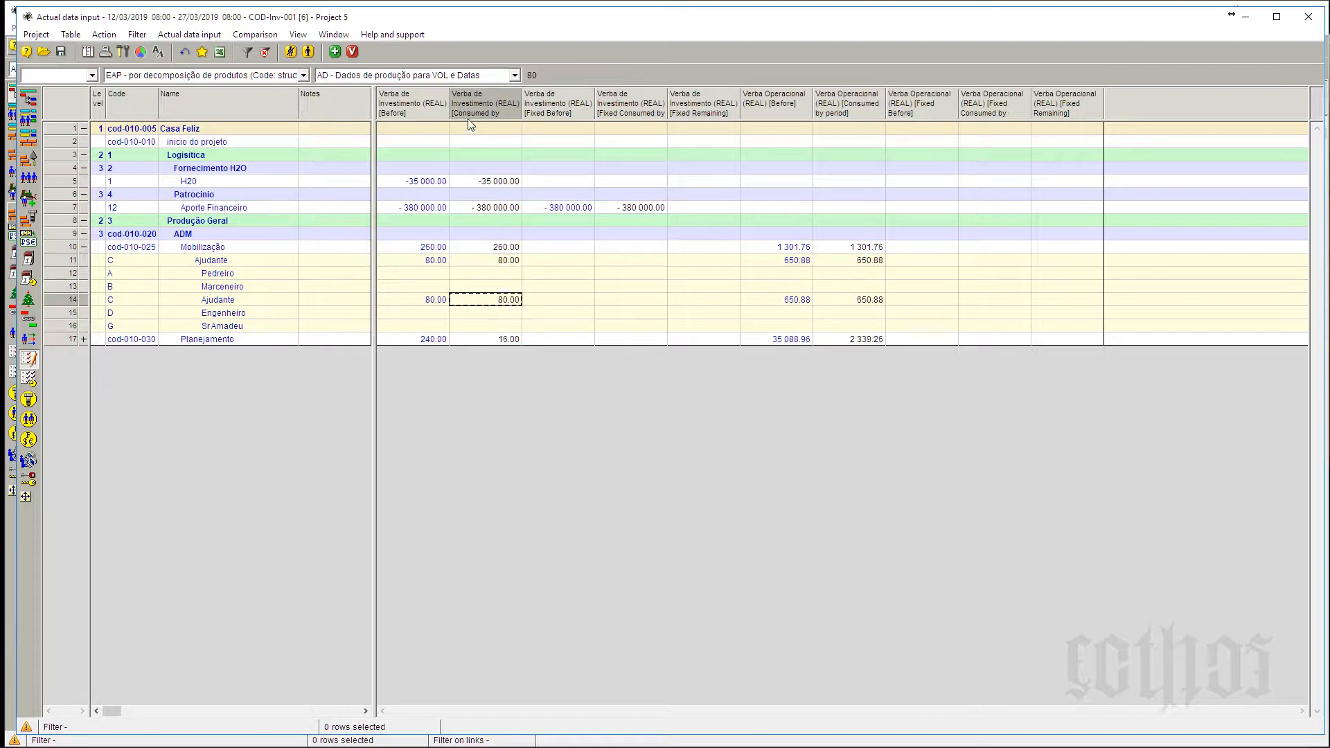
click(83, 339)
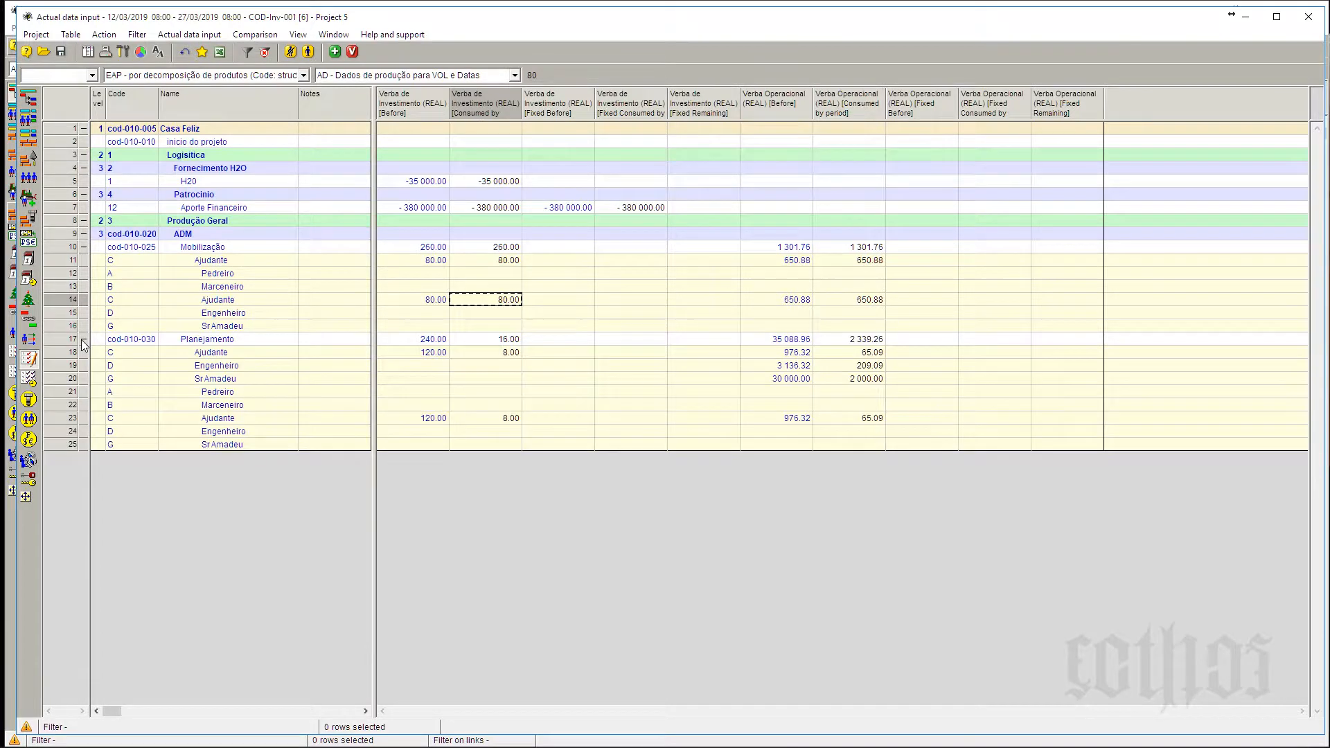
click(517, 419)
click(511, 355)
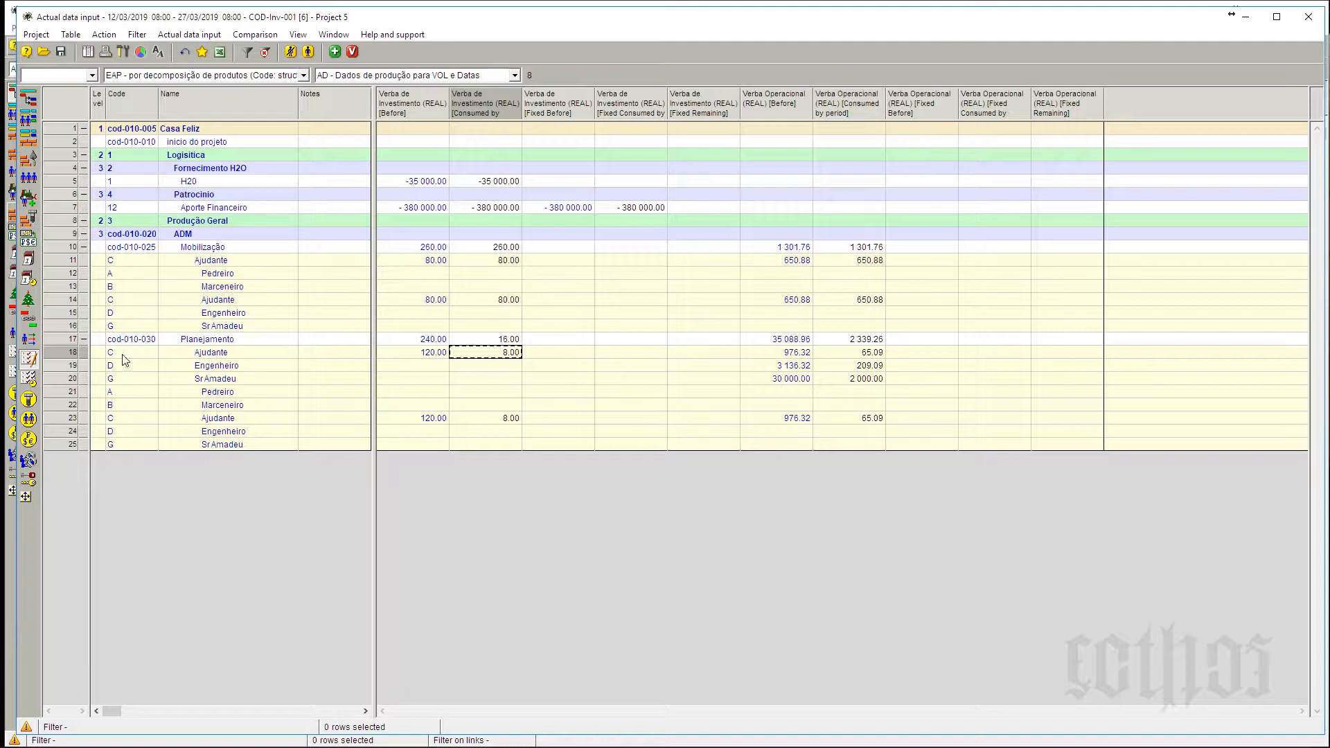
click(86, 339)
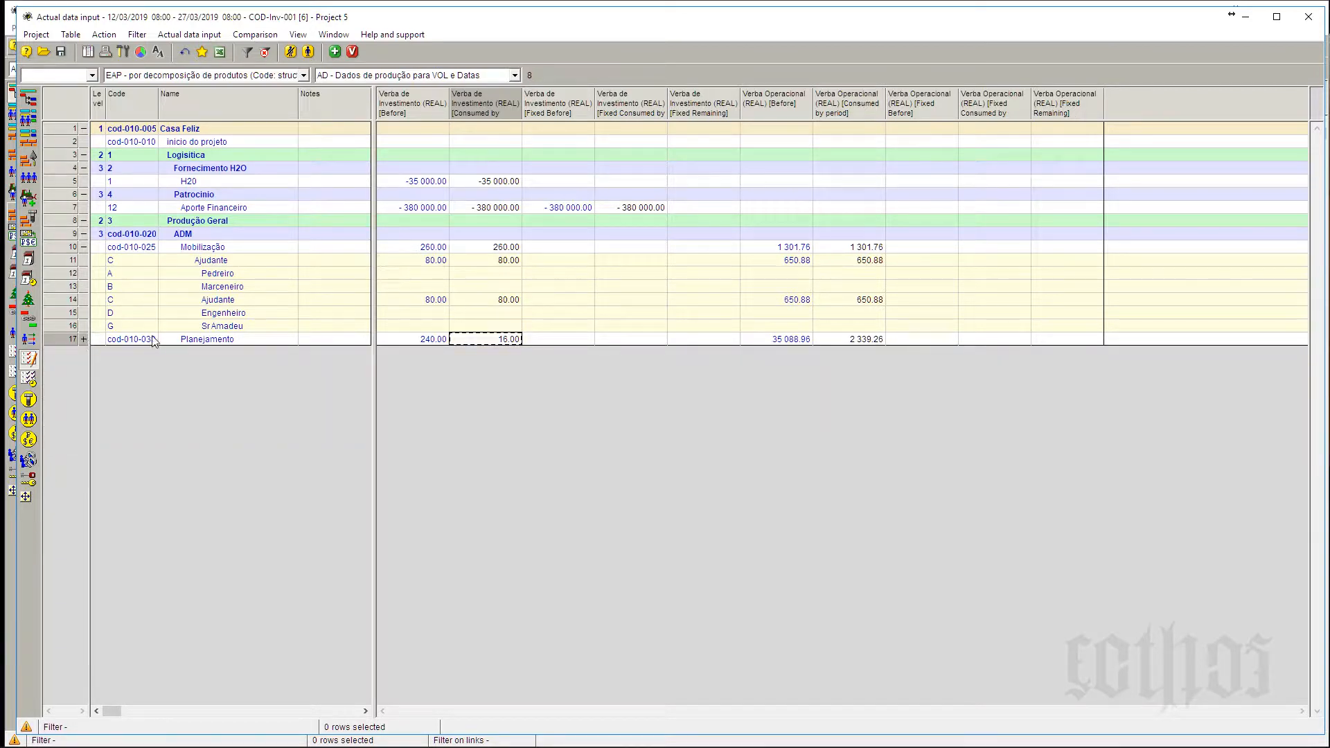
Collapse Mobilização and save the current table layout in the project as a new layout named AD - Dados de Gastos Operacional e Investimentos.
click(84, 247)
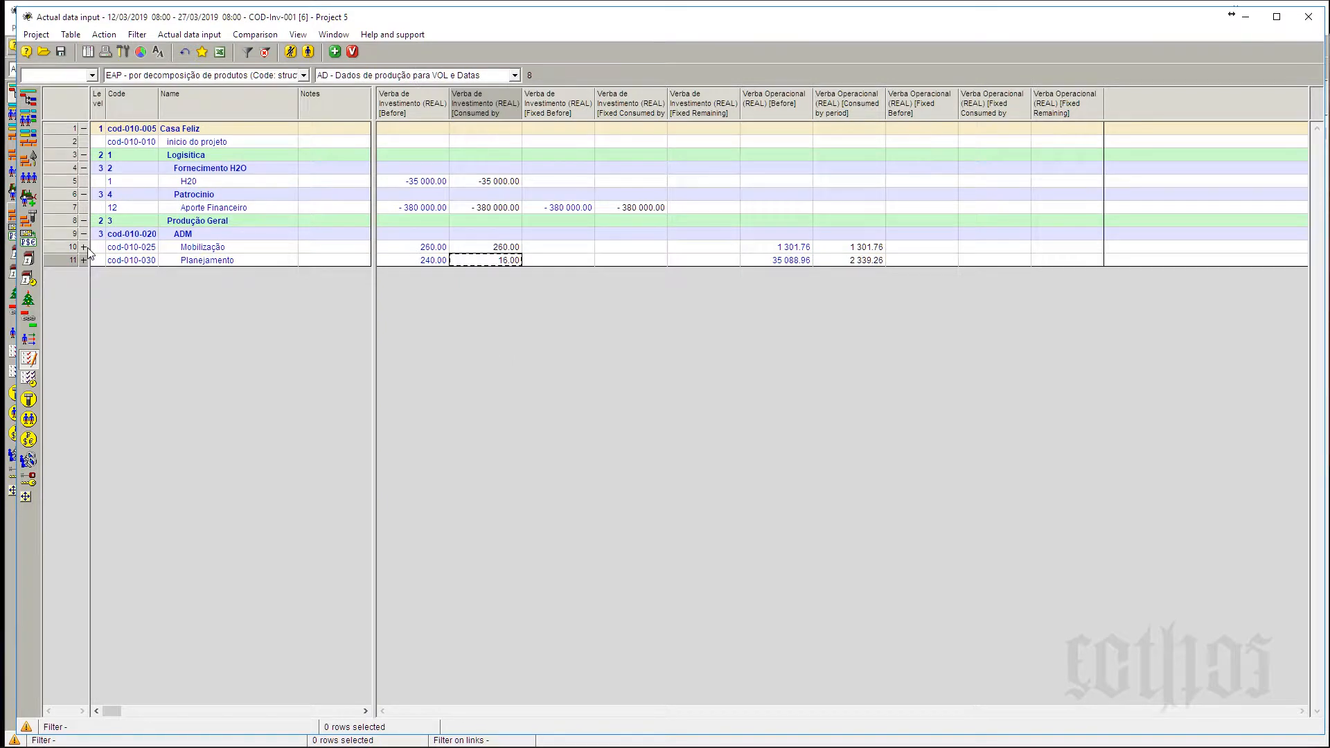
click(329, 248)
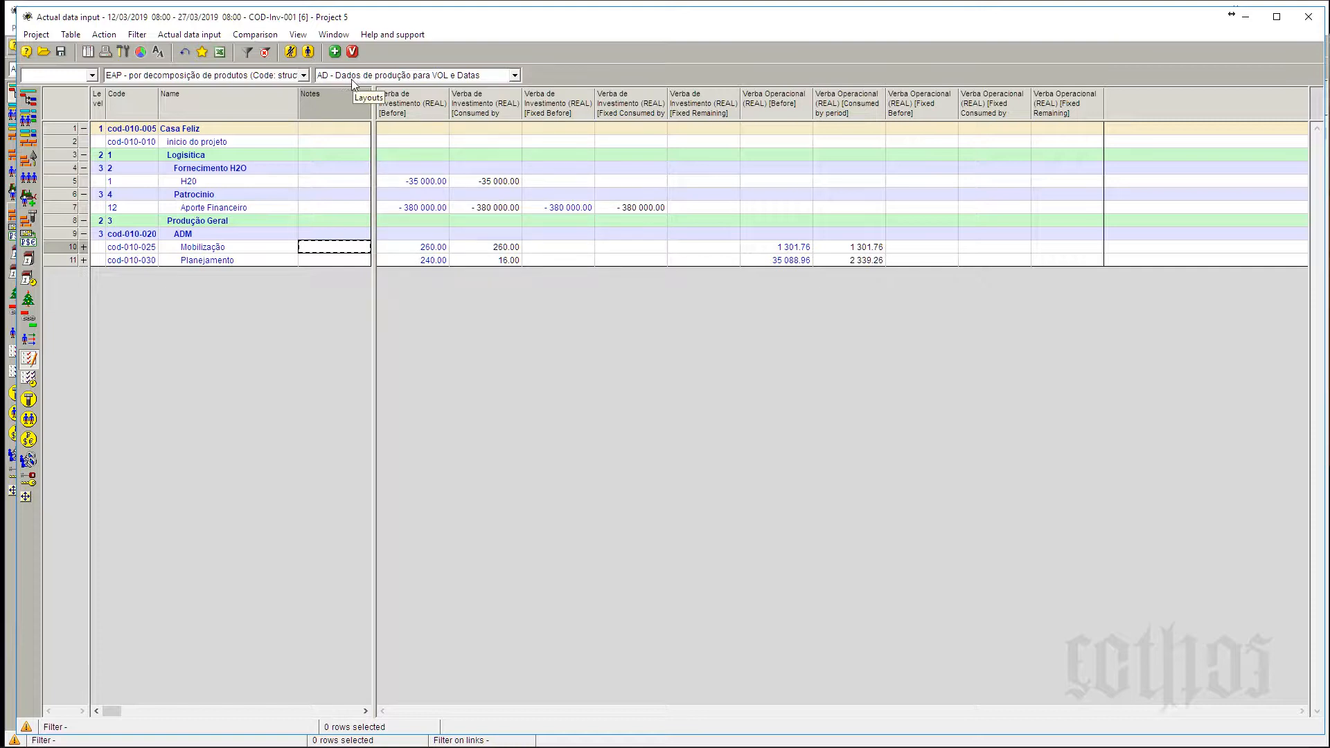
click(75, 35)
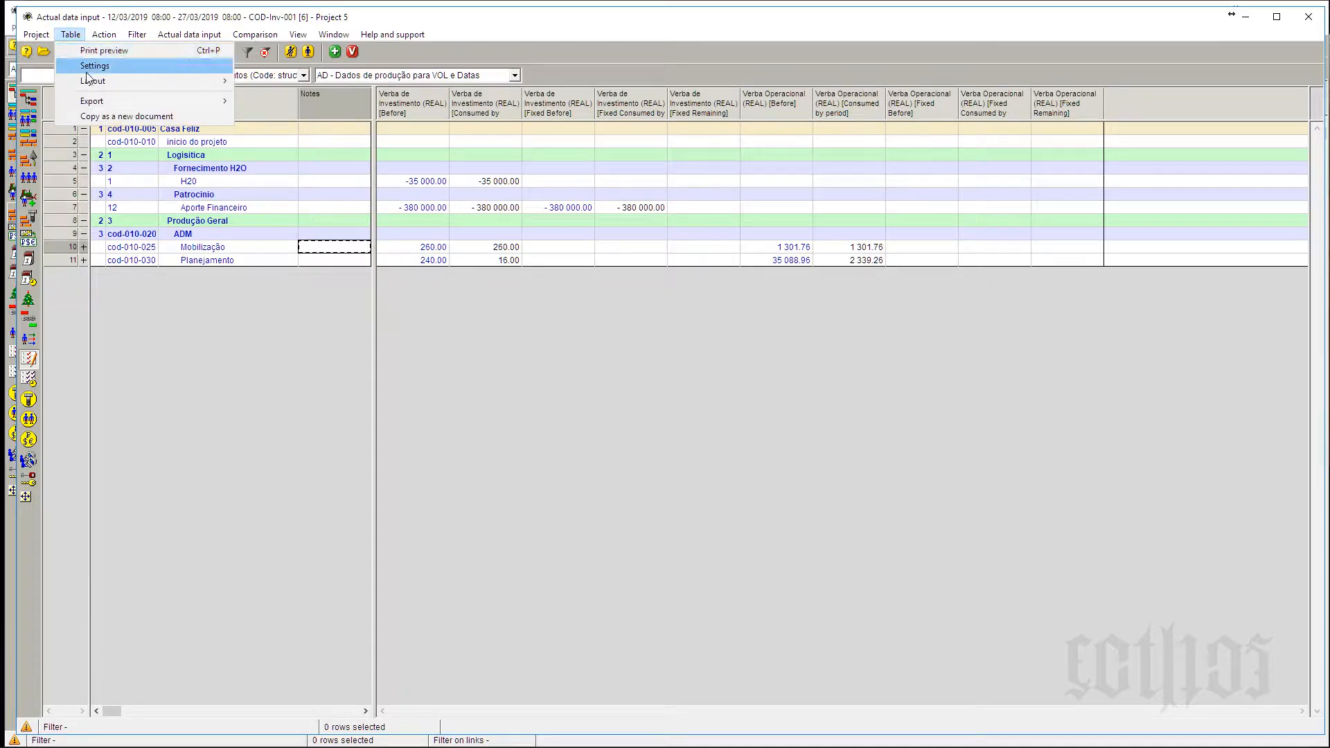
mouse_move(180, 81)
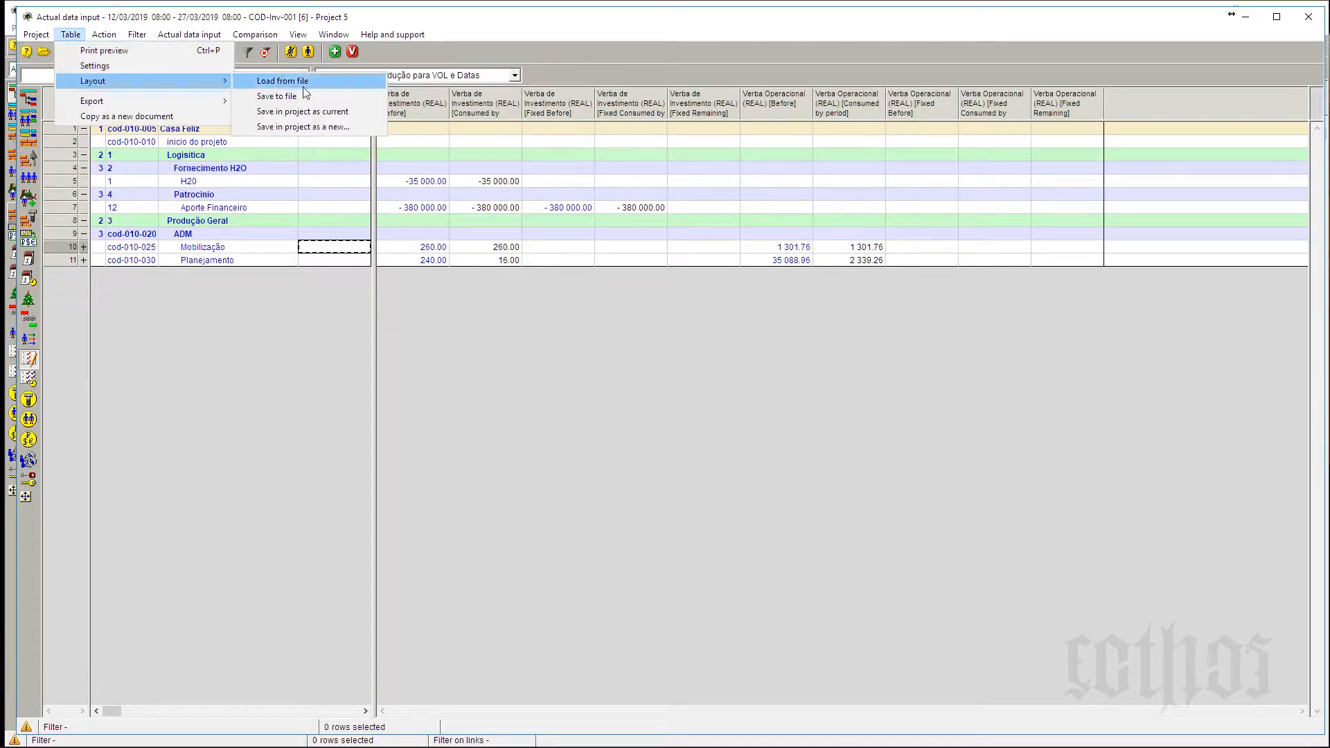
click(319, 128)
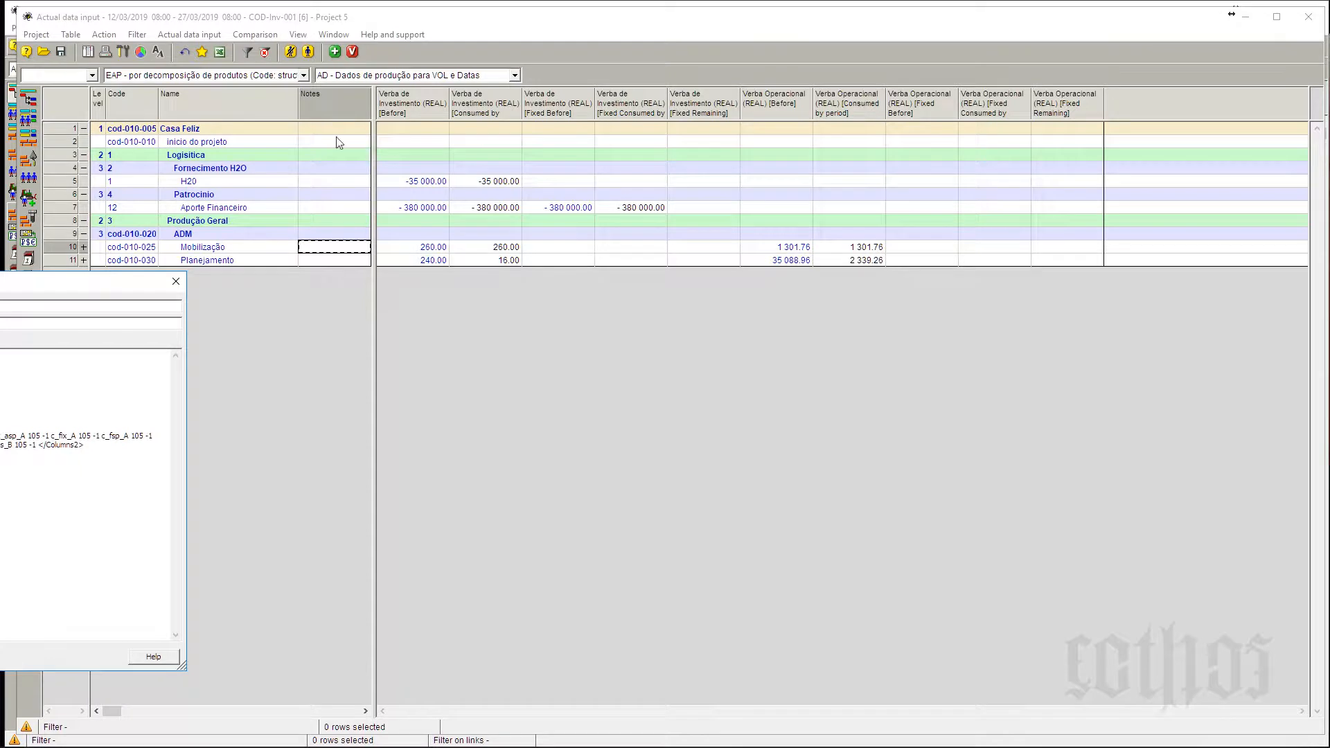
drag(29, 283, 622, 257)
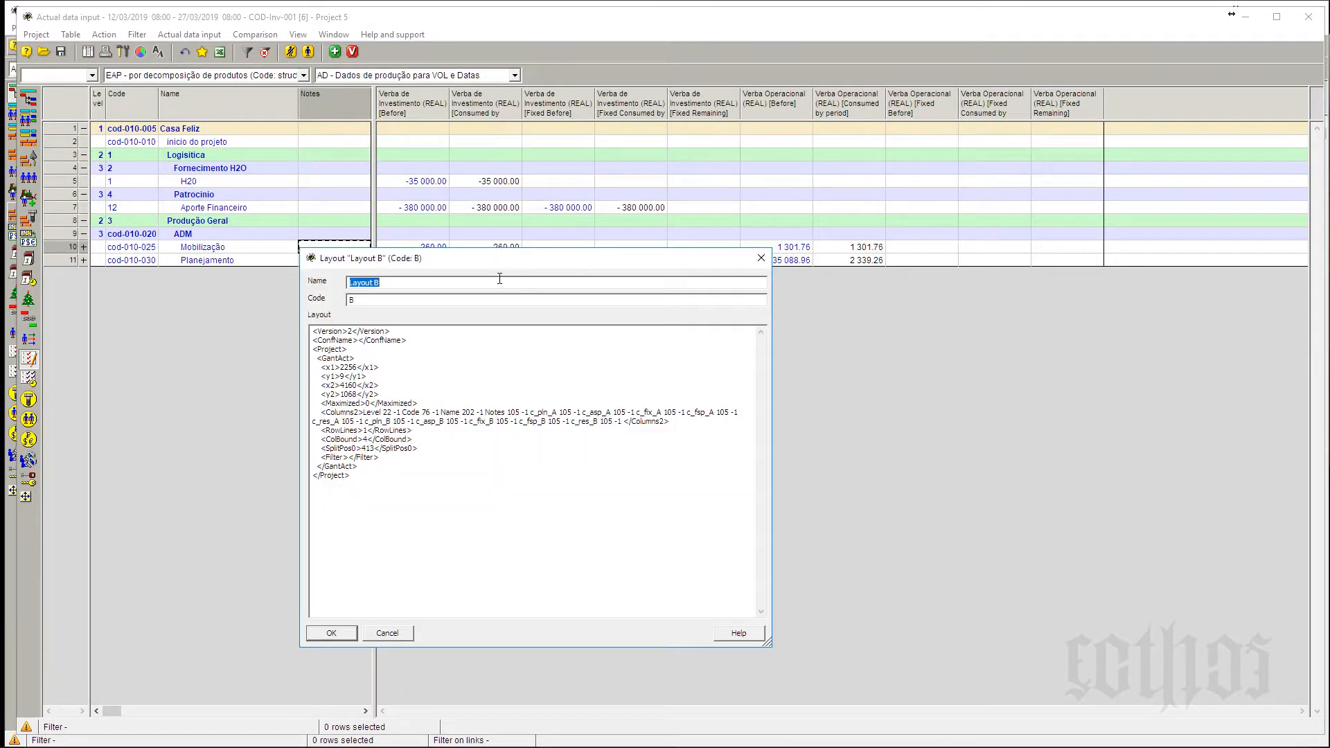
text(AD - Dados de Gastos OPeracional e)
key(BackSpace)
key(BackSpace)
key(BackSpace)
key(BackSpace)
key(BackSpace)
key(BackSpace)
key(BackSpace)
key(BackSpace)
key(BackSpace)
key(BackSpace)
key(BackSpace)
key(BackSpace)
key(BackSpace)
text(peracional e Investmentos)
click(322, 634)
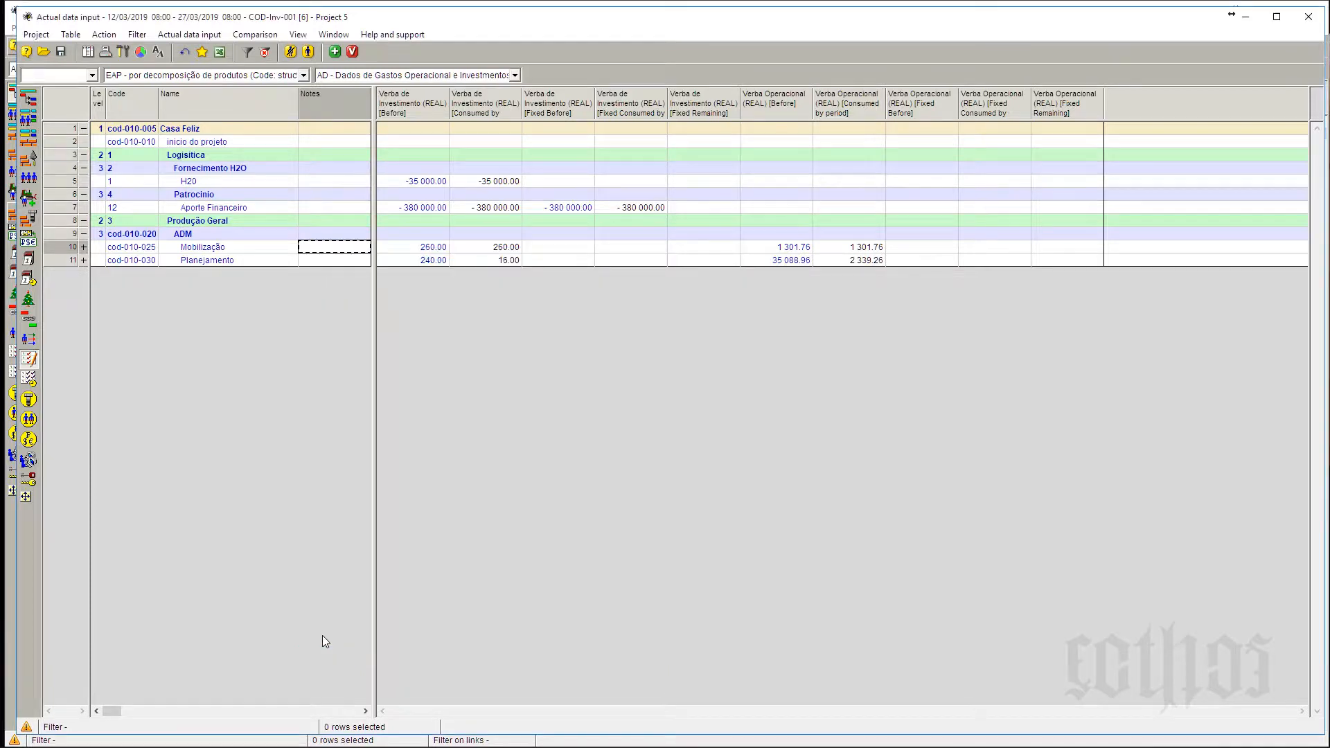
Load the table layout from the file Modo 620.ActDt.scnf and widen the activity pane slightly to fit the Notes column.
click(76, 38)
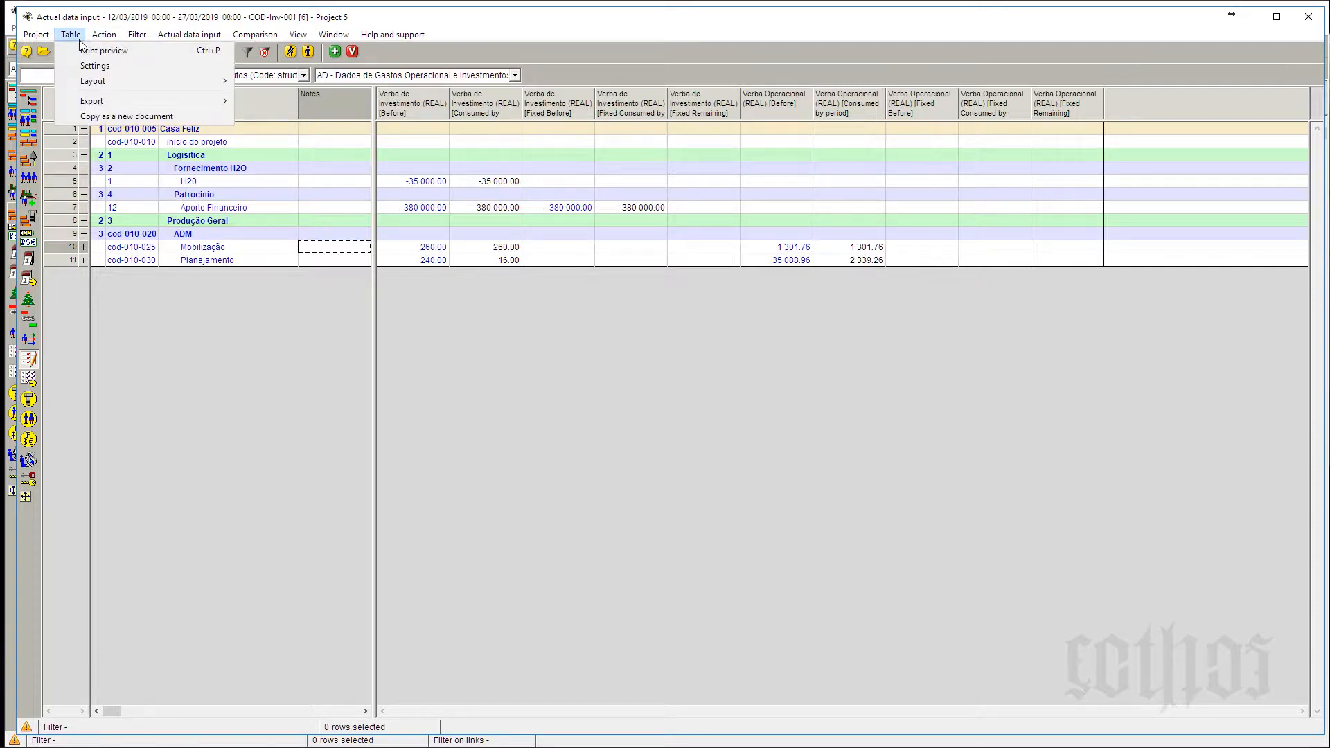
mouse_move(93, 83)
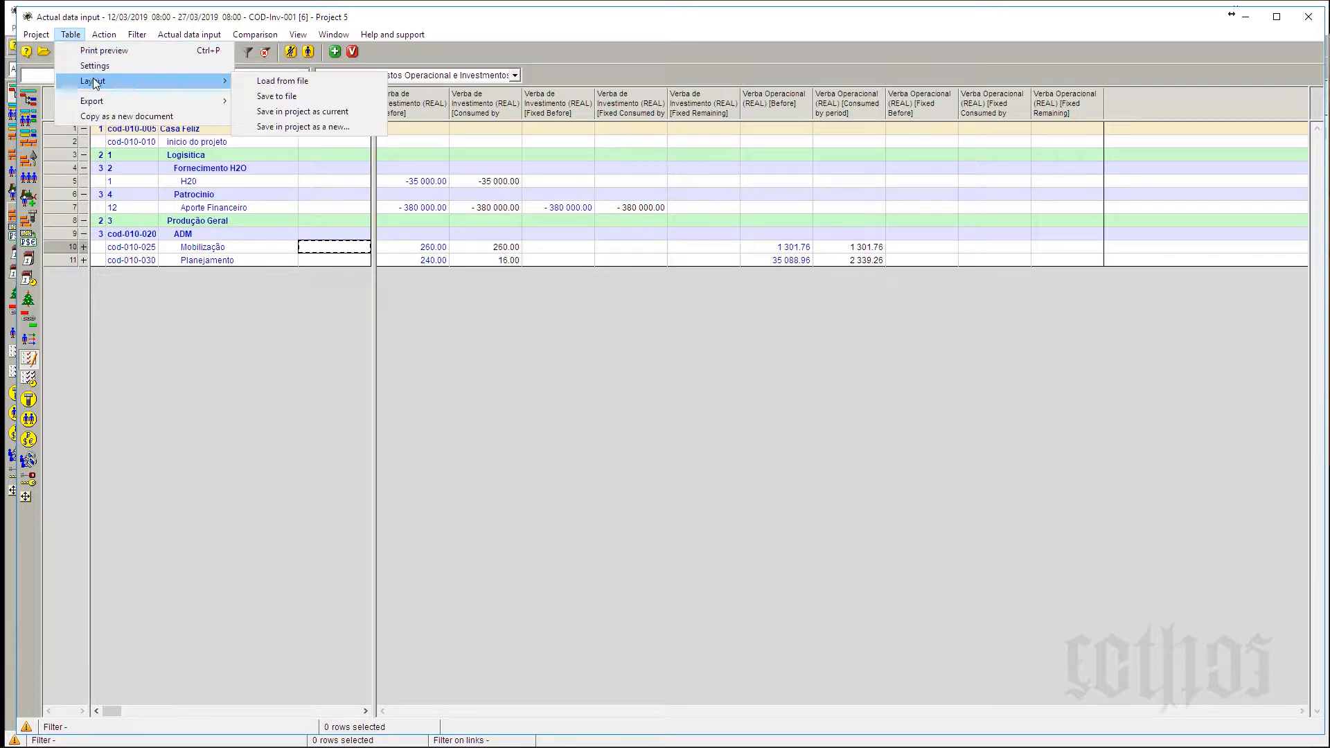
click(279, 82)
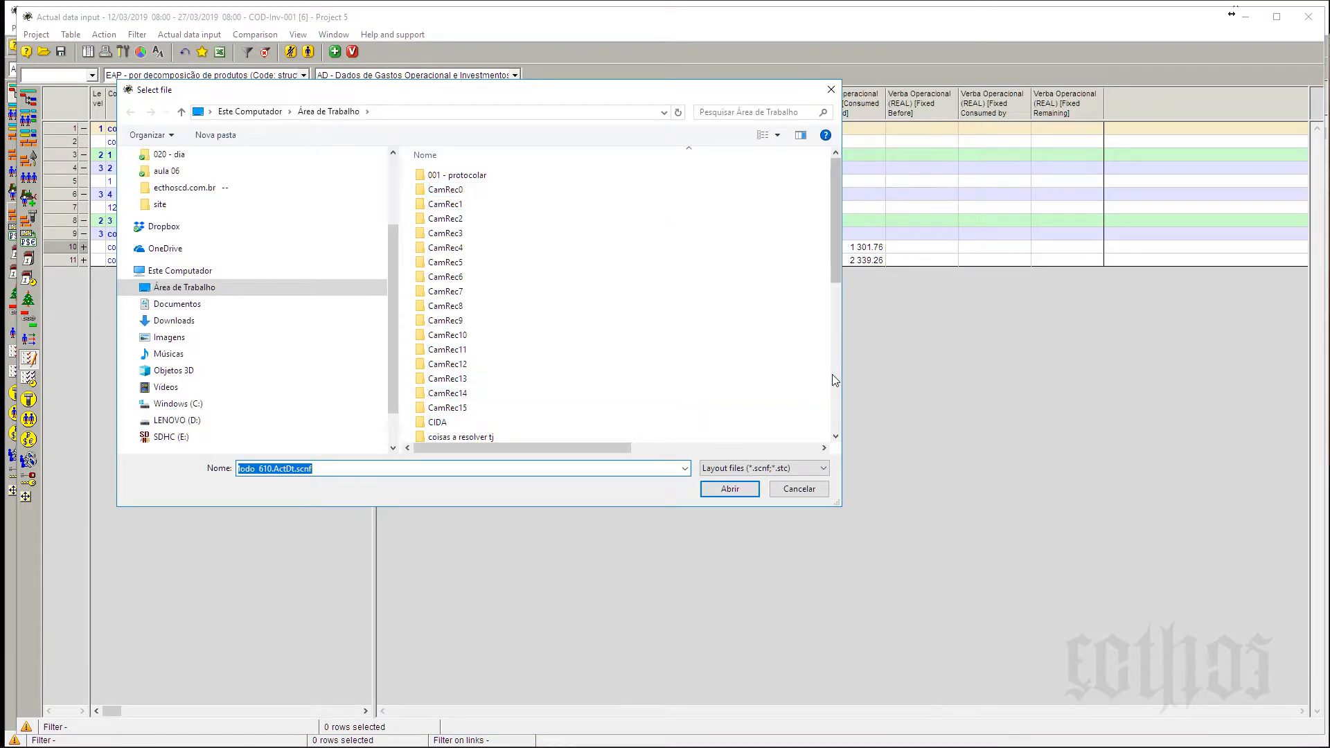
click(519, 391)
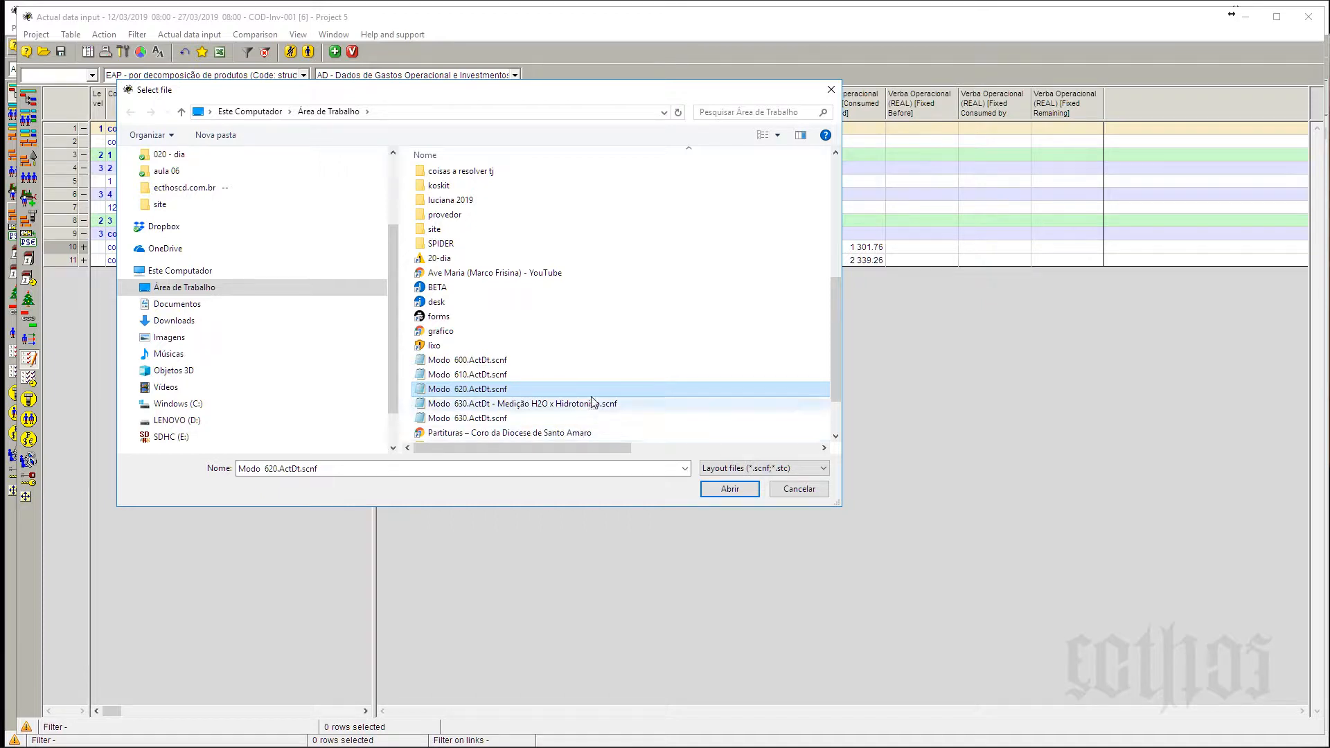
click(730, 489)
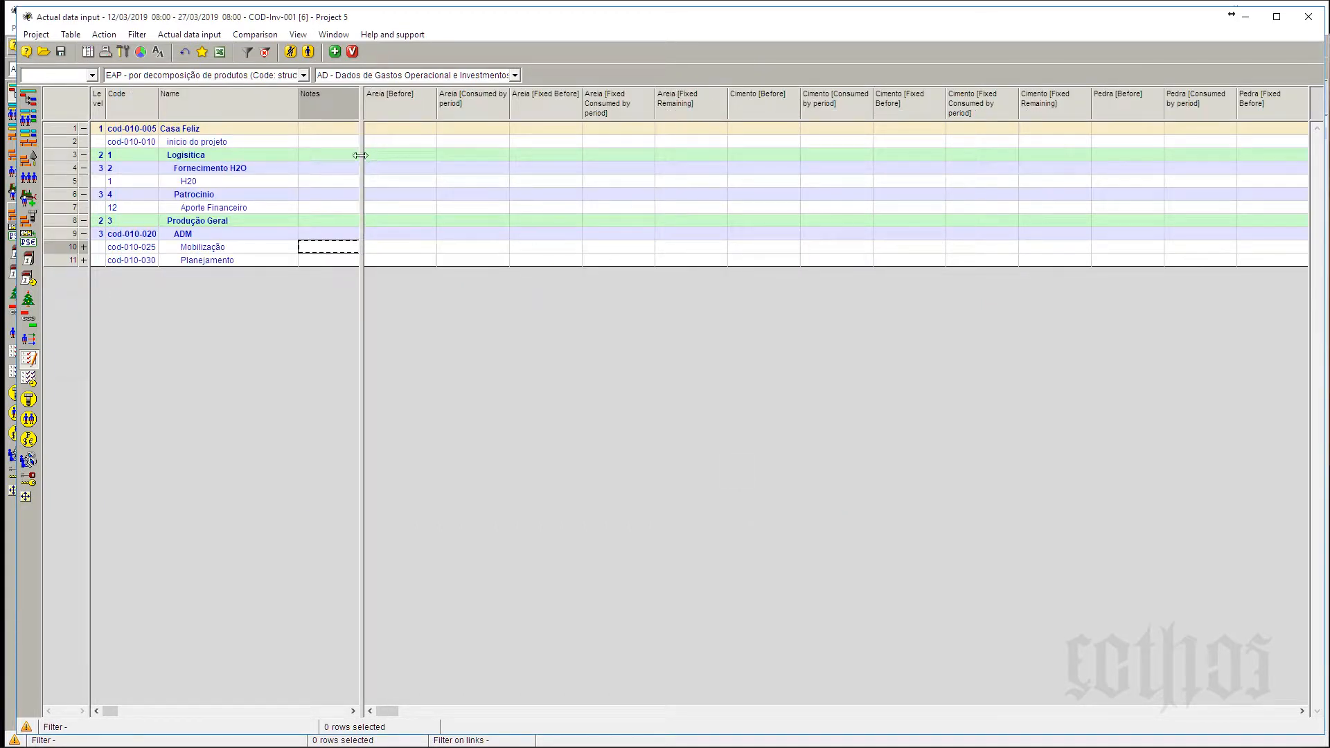
drag(362, 157, 374, 190)
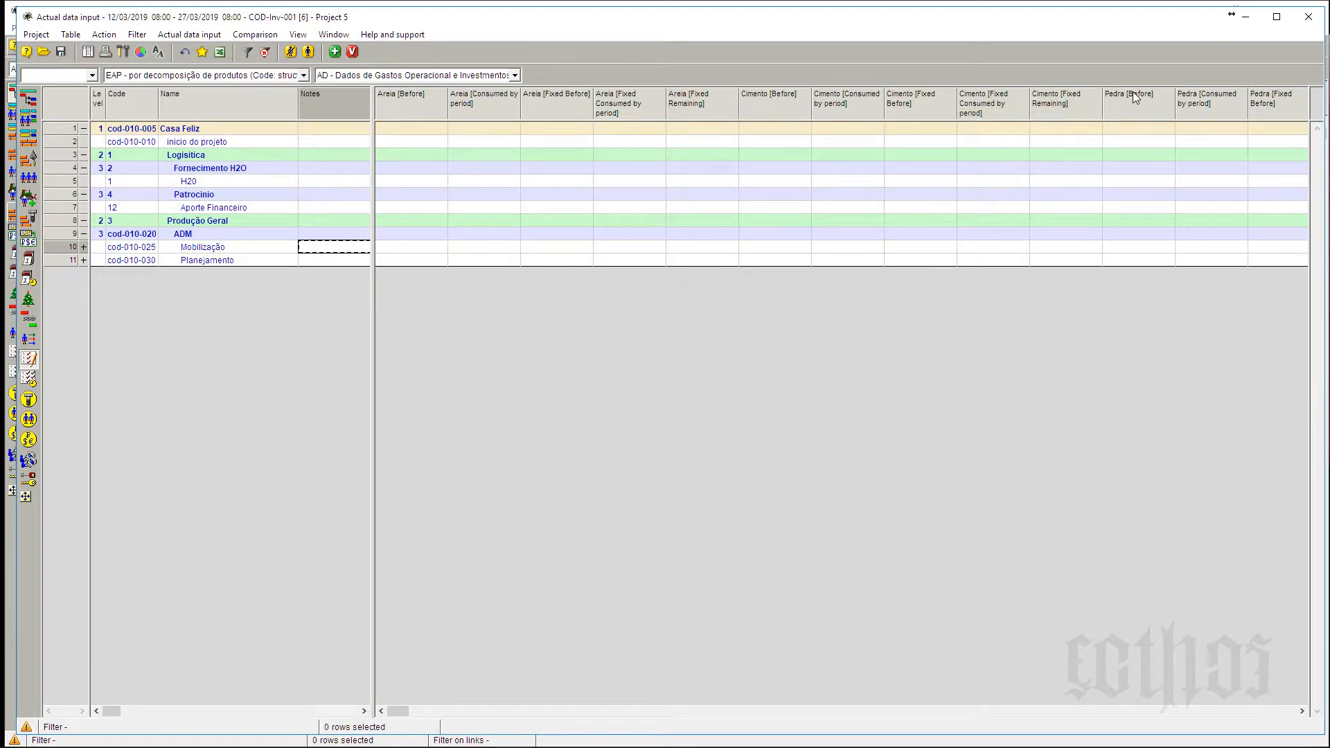
Examine the Areia, Cimento and Pedra columns with Mobilização and Planejamento expanded, and collapse both activities.
click(1263, 711)
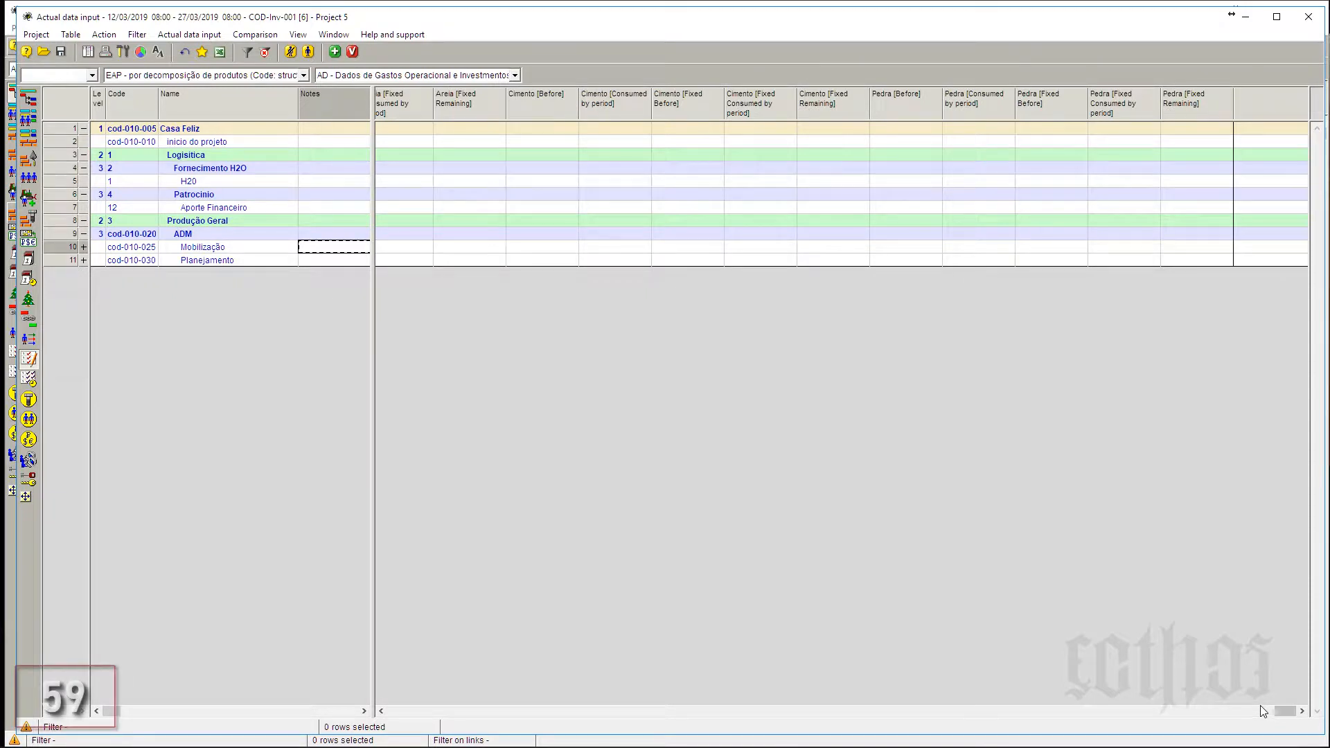
click(435, 712)
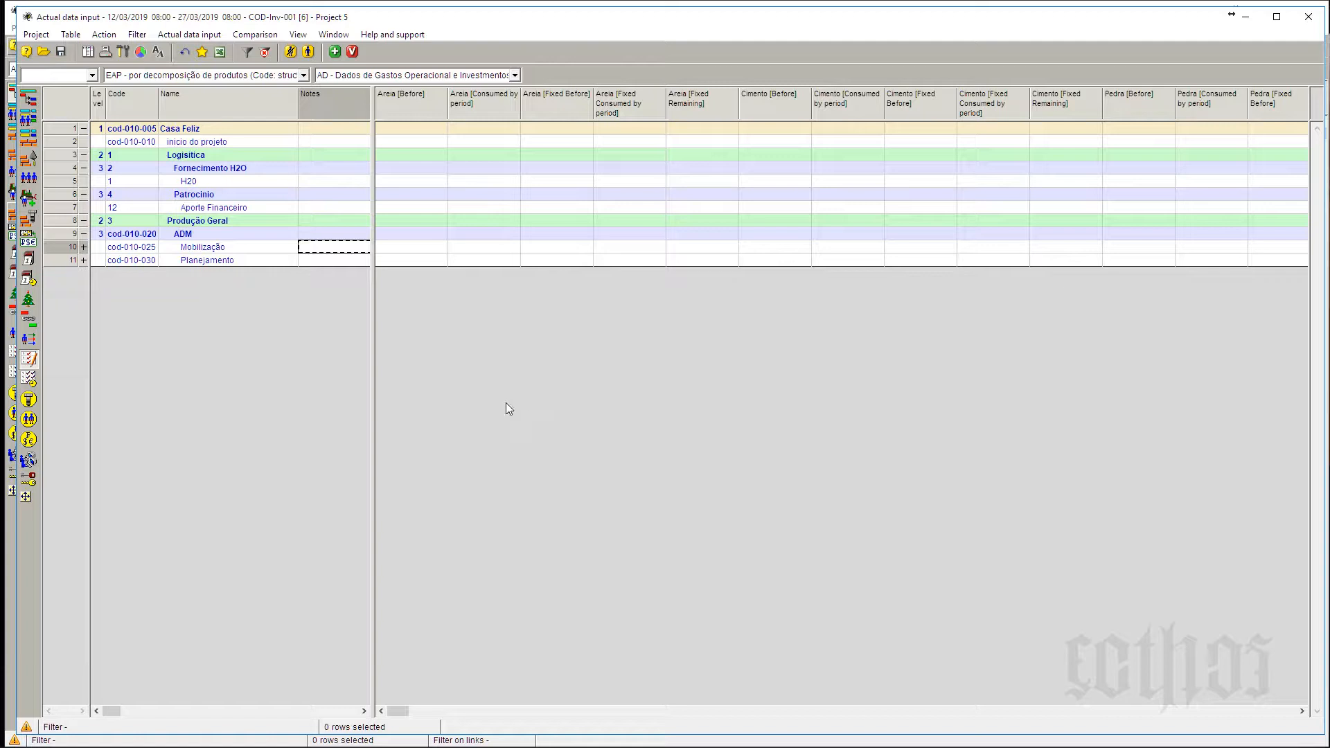
click(83, 261)
click(83, 247)
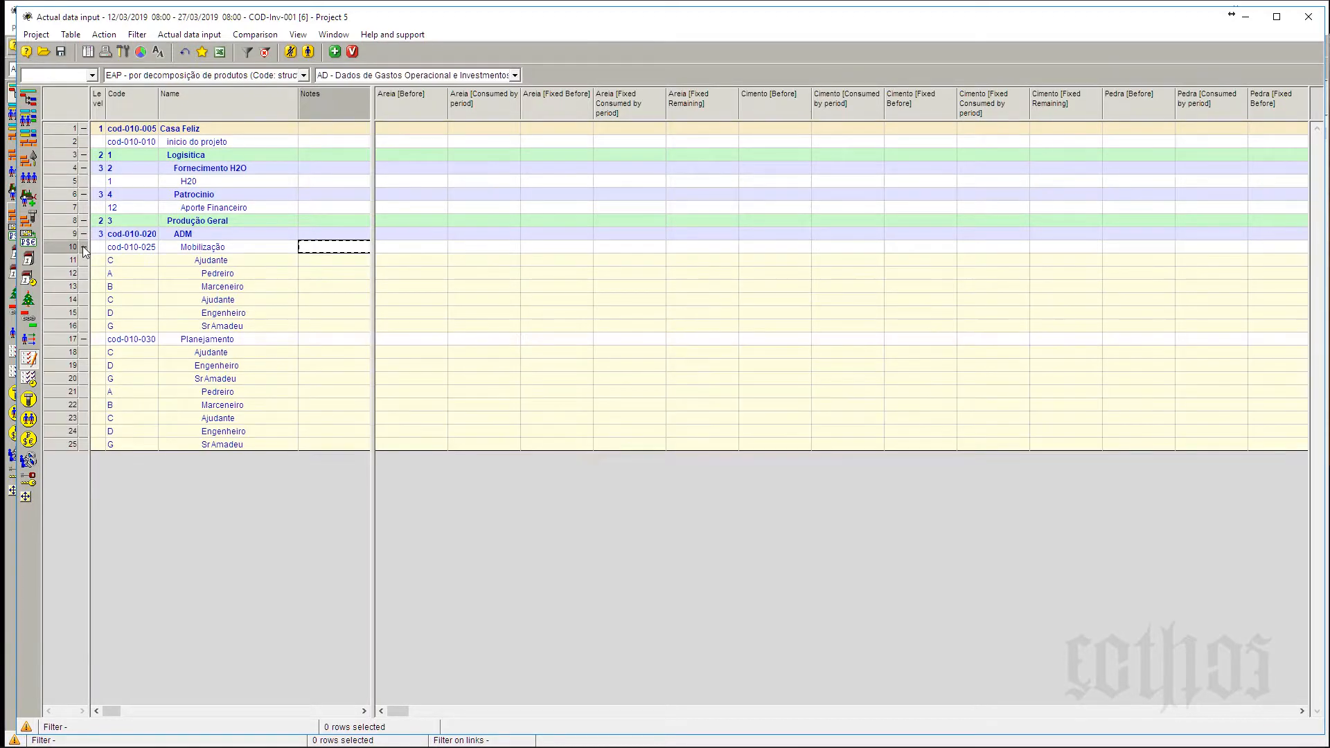
click(83, 248)
click(83, 260)
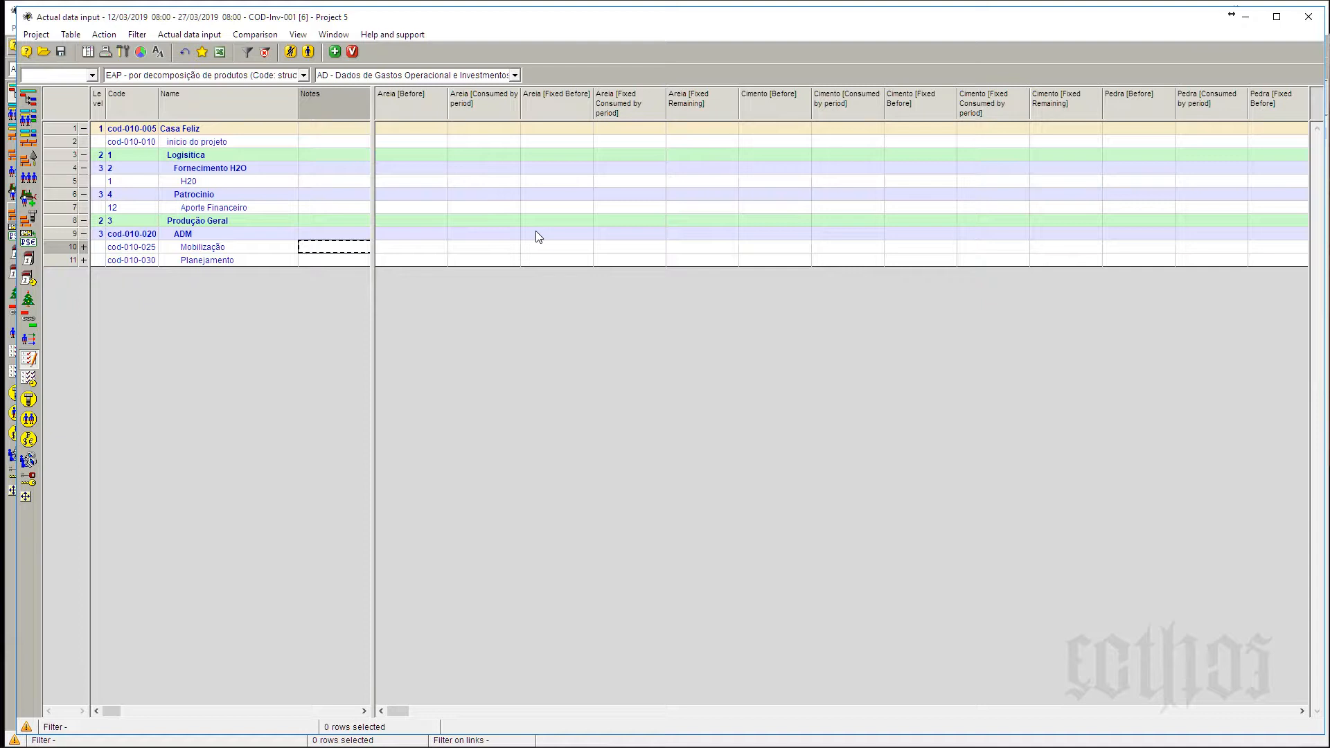
Save the current table layout in the project as a new layout named AD - Dados de Insumos Pedra - areia - cimento.
click(74, 36)
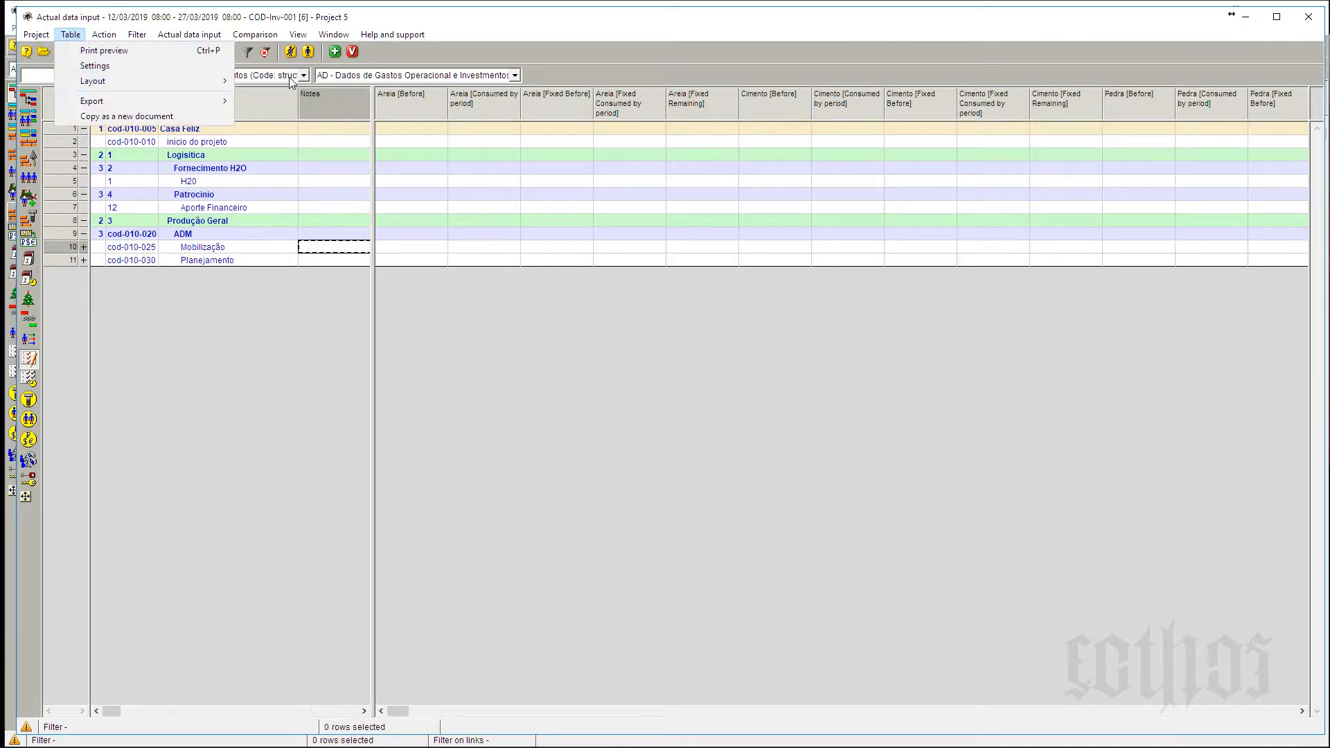
mouse_move(182, 81)
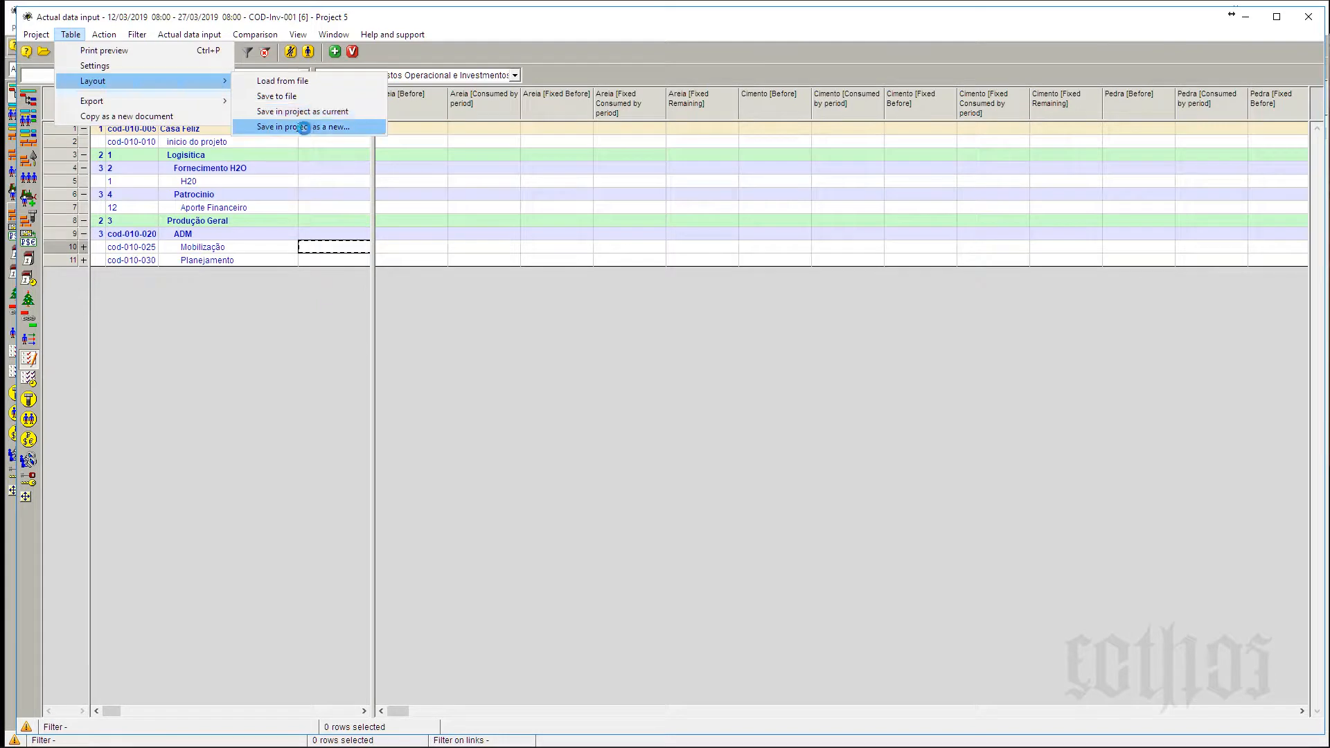
click(307, 128)
drag(68, 261, 712, 189)
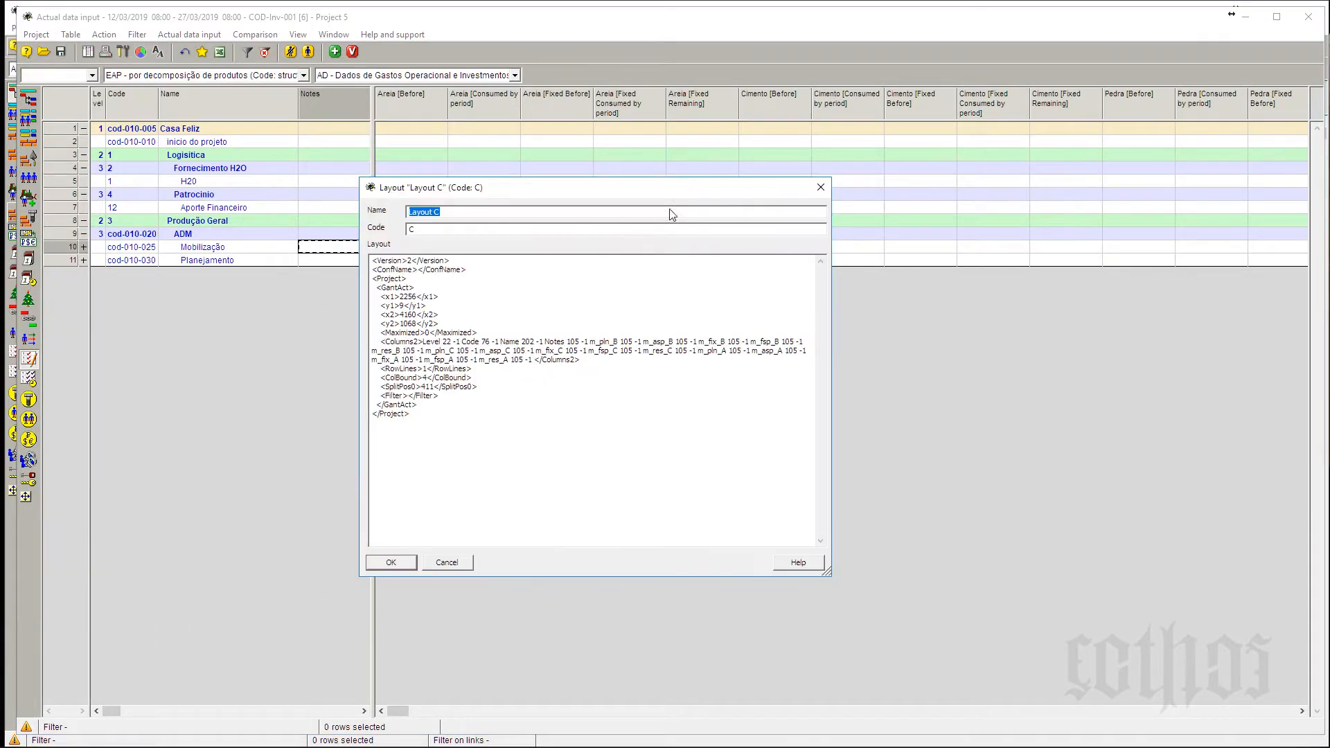
text(AD - Dados de Insumos Pedra - areia - cimento)
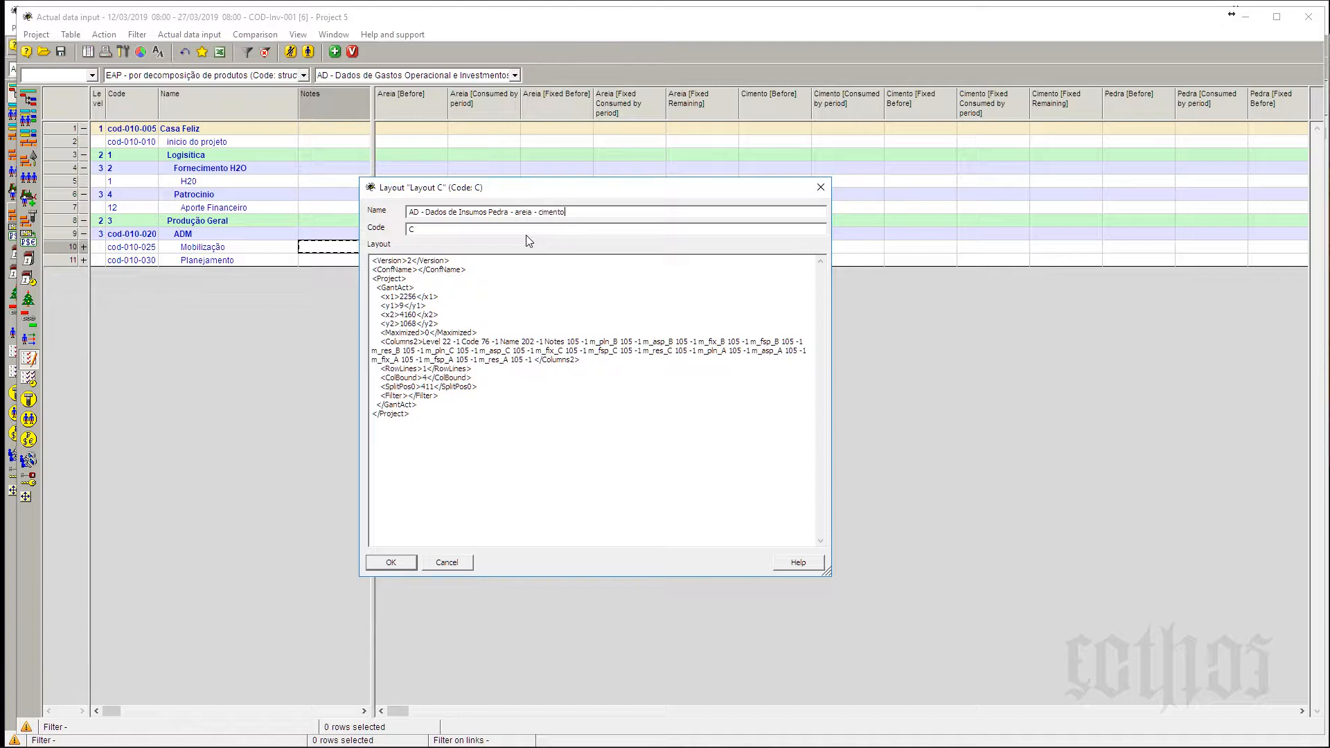
click(399, 562)
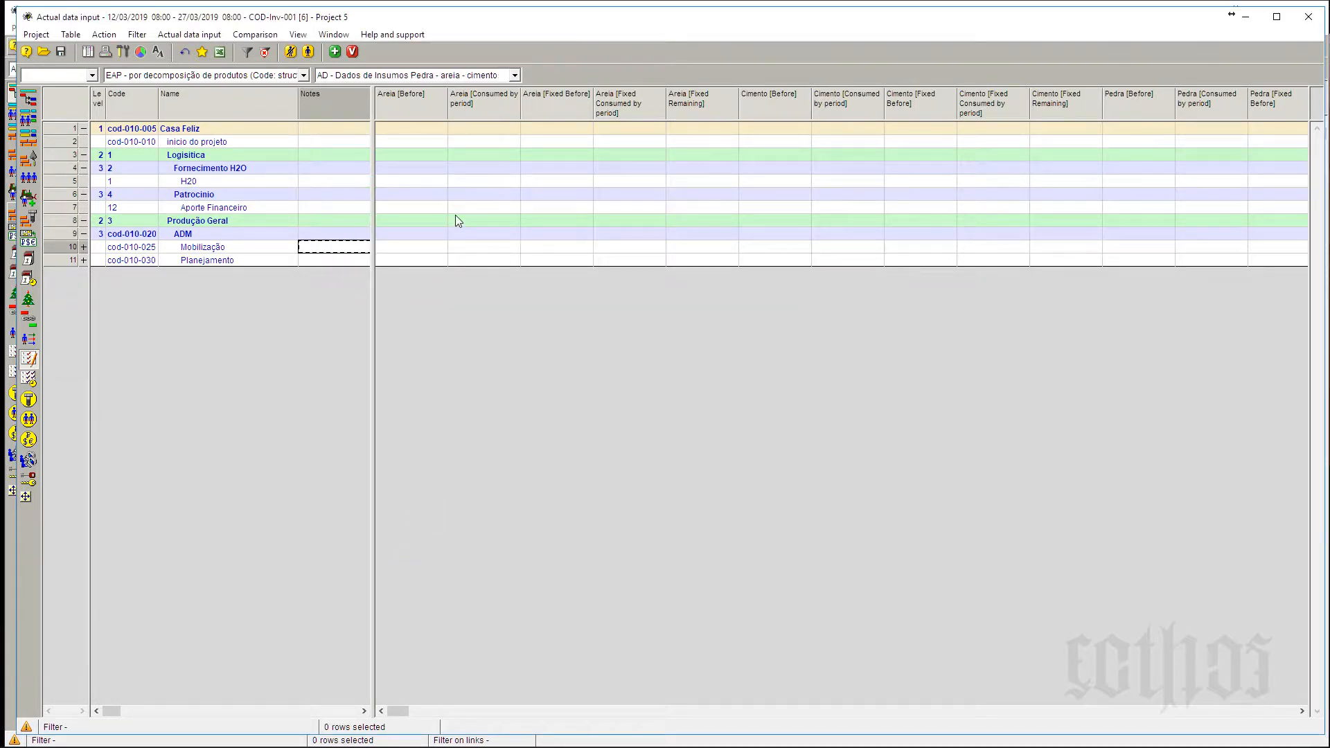
Switch to the layout AD - Dados de produção para VOL e Datas and expand Planejamento to view its resources.
click(514, 75)
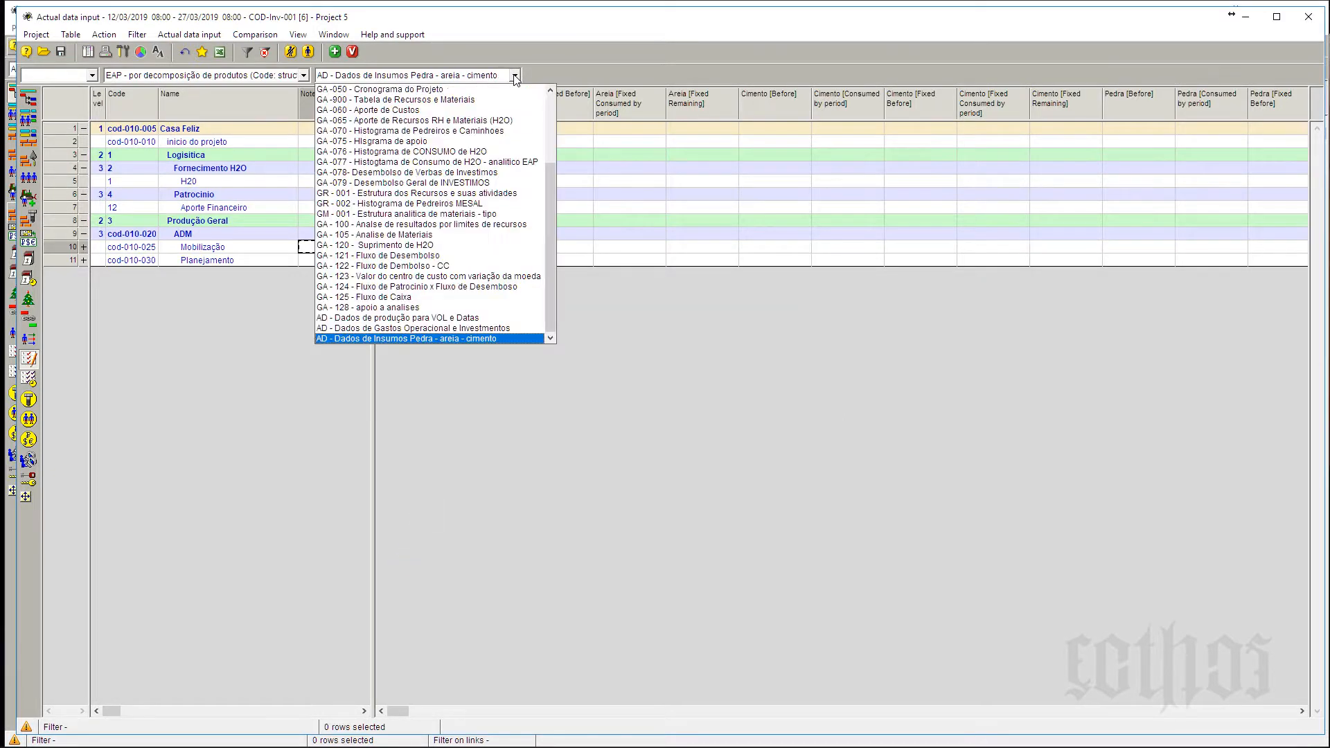
click(451, 315)
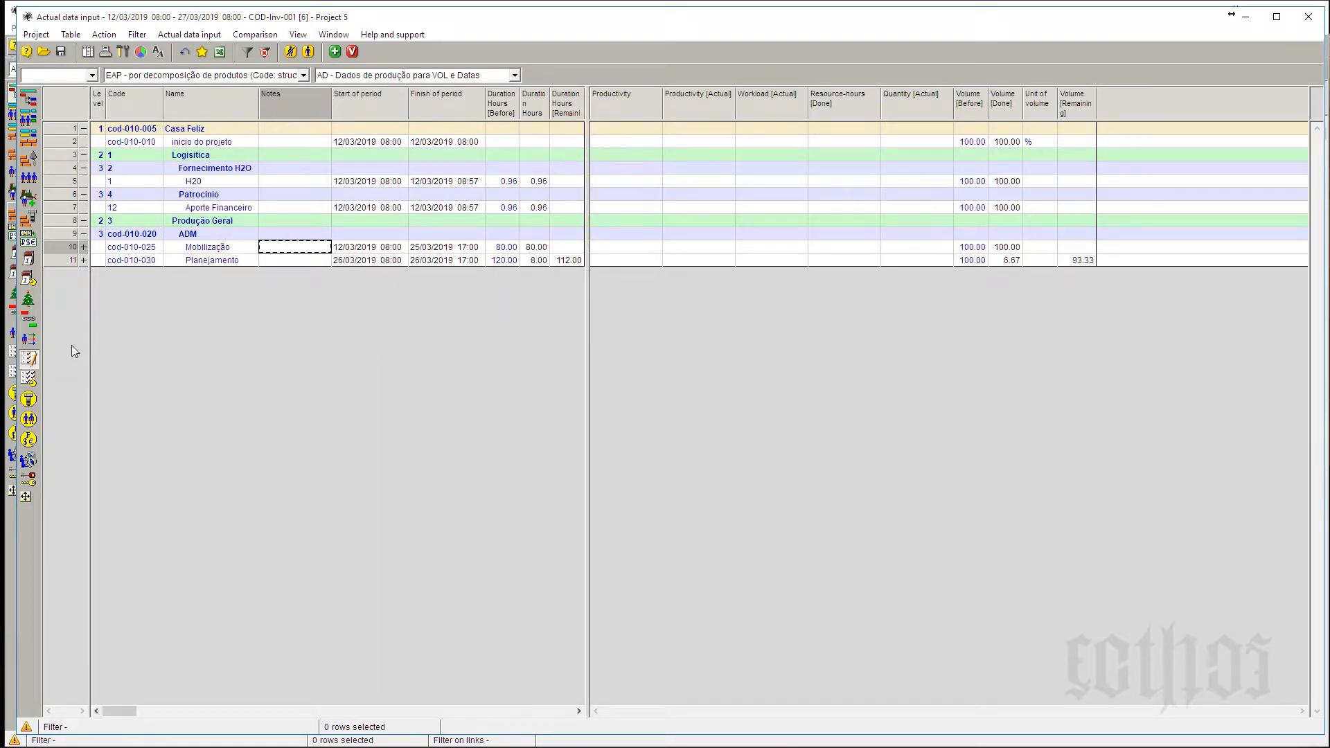
click(84, 260)
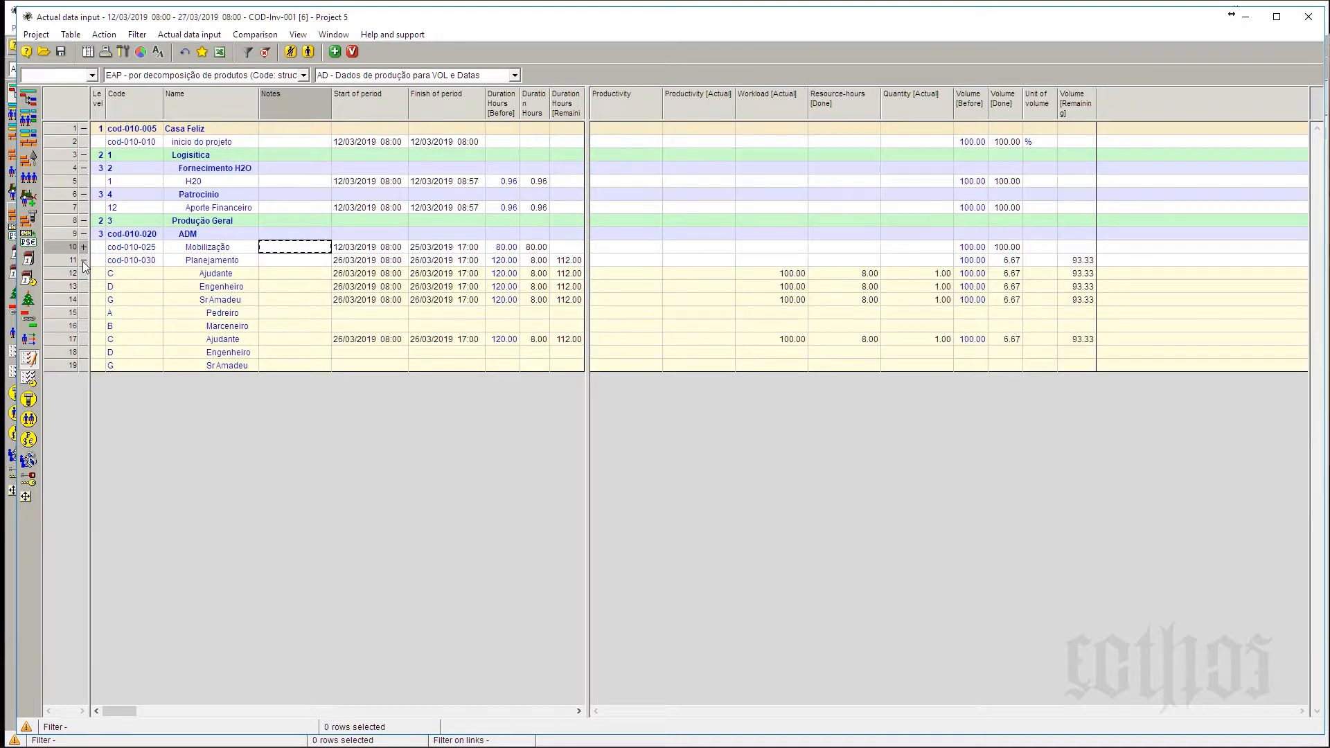
View Planejamento's resources in the layouts AD - Dados de Gastos Operacional e Investimentos and AD - Dados de Insumos Pedra - areia - cimento, and collapse Planejamento.
click(515, 81)
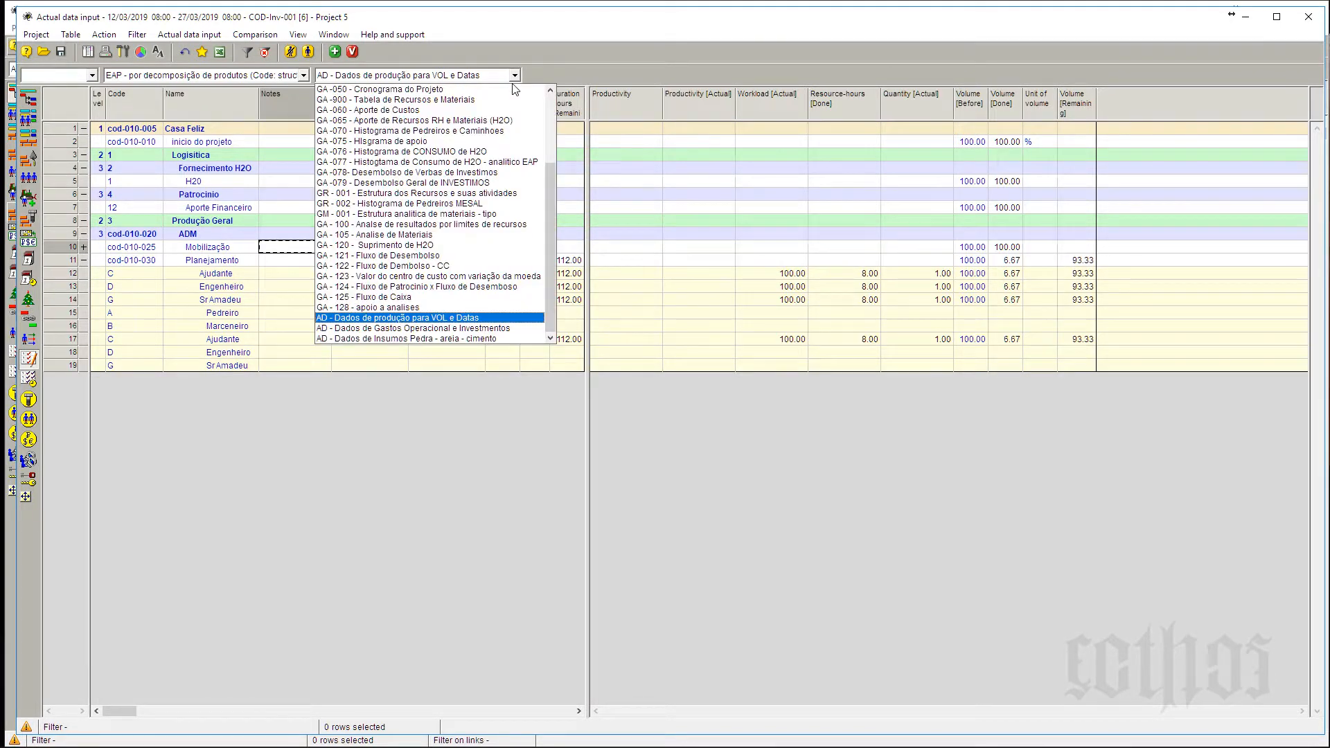
click(483, 333)
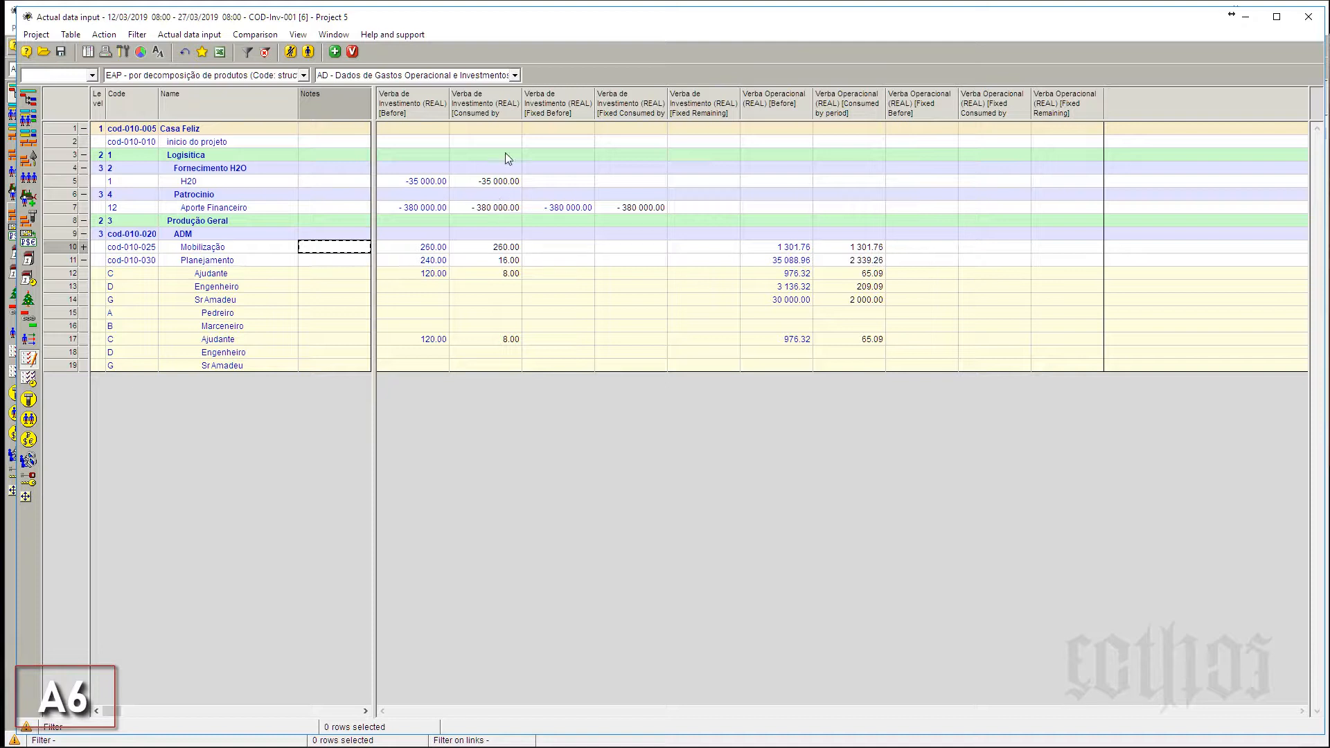
click(477, 81)
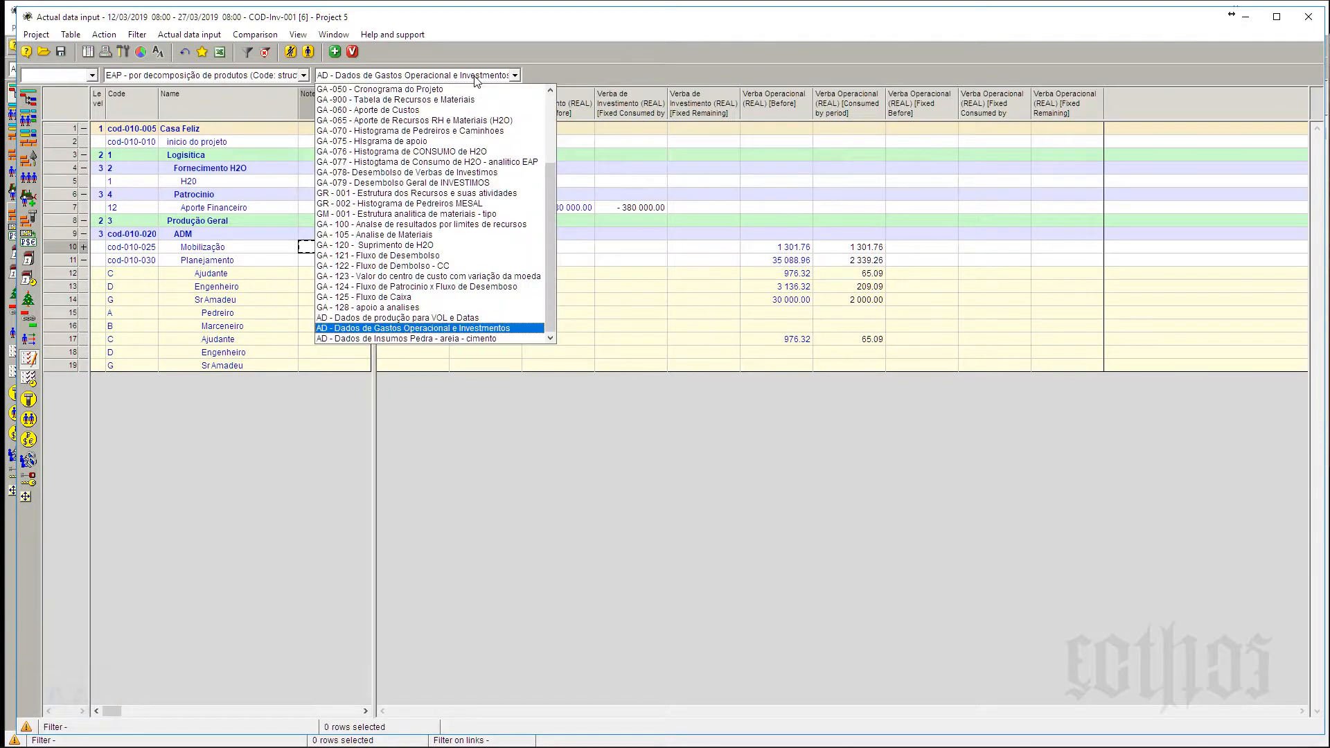
click(458, 339)
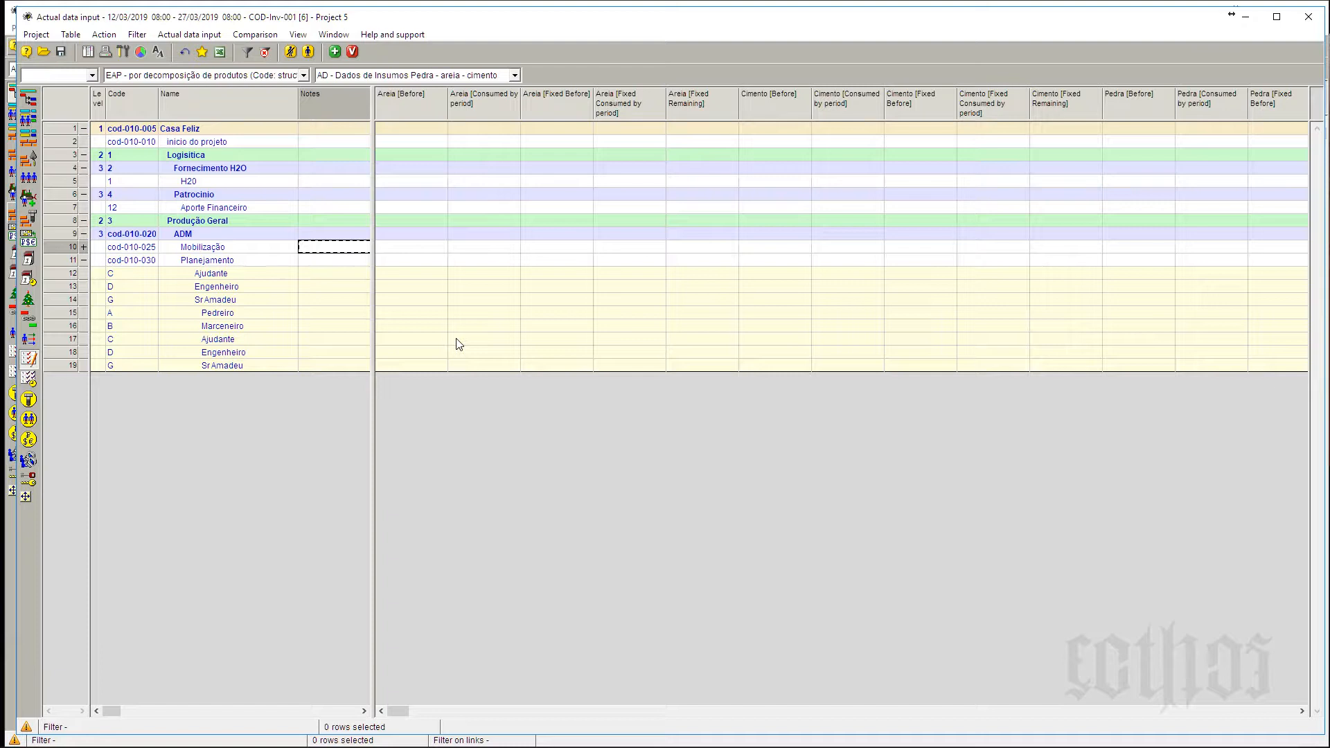
click(84, 260)
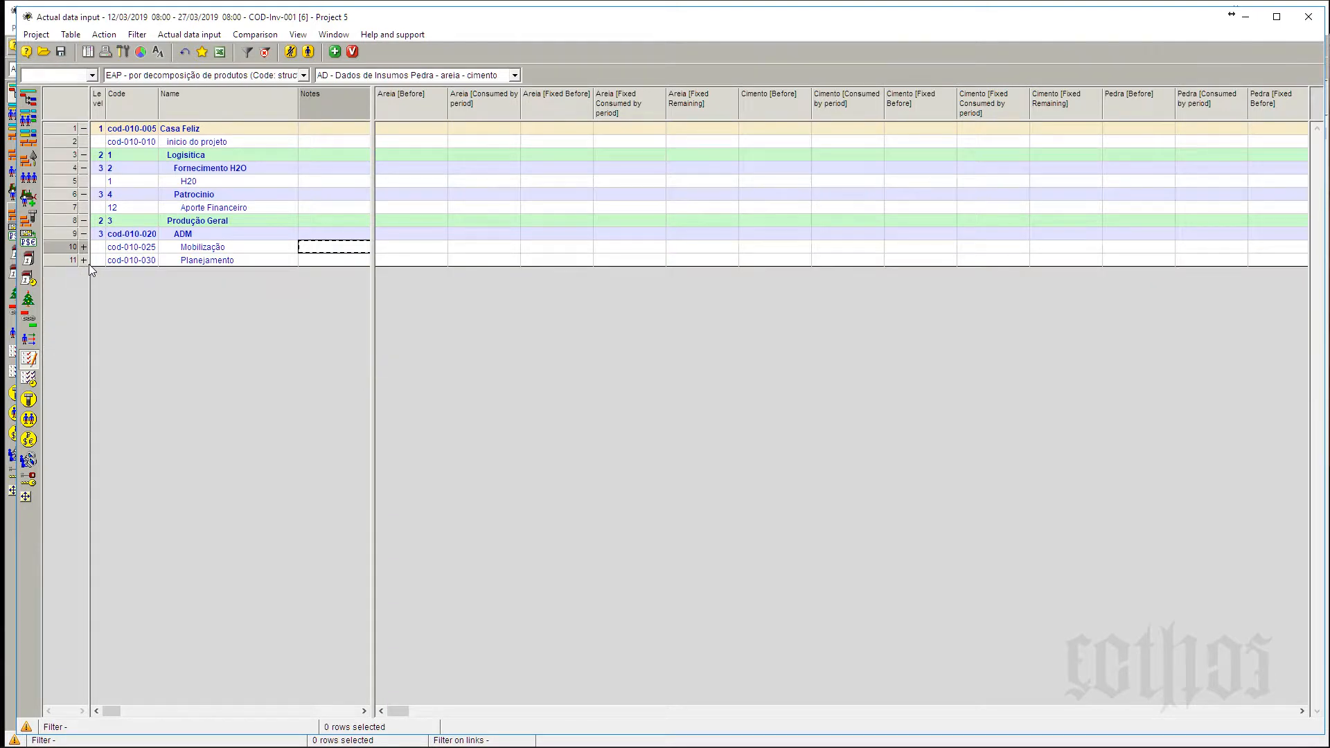
click(411, 78)
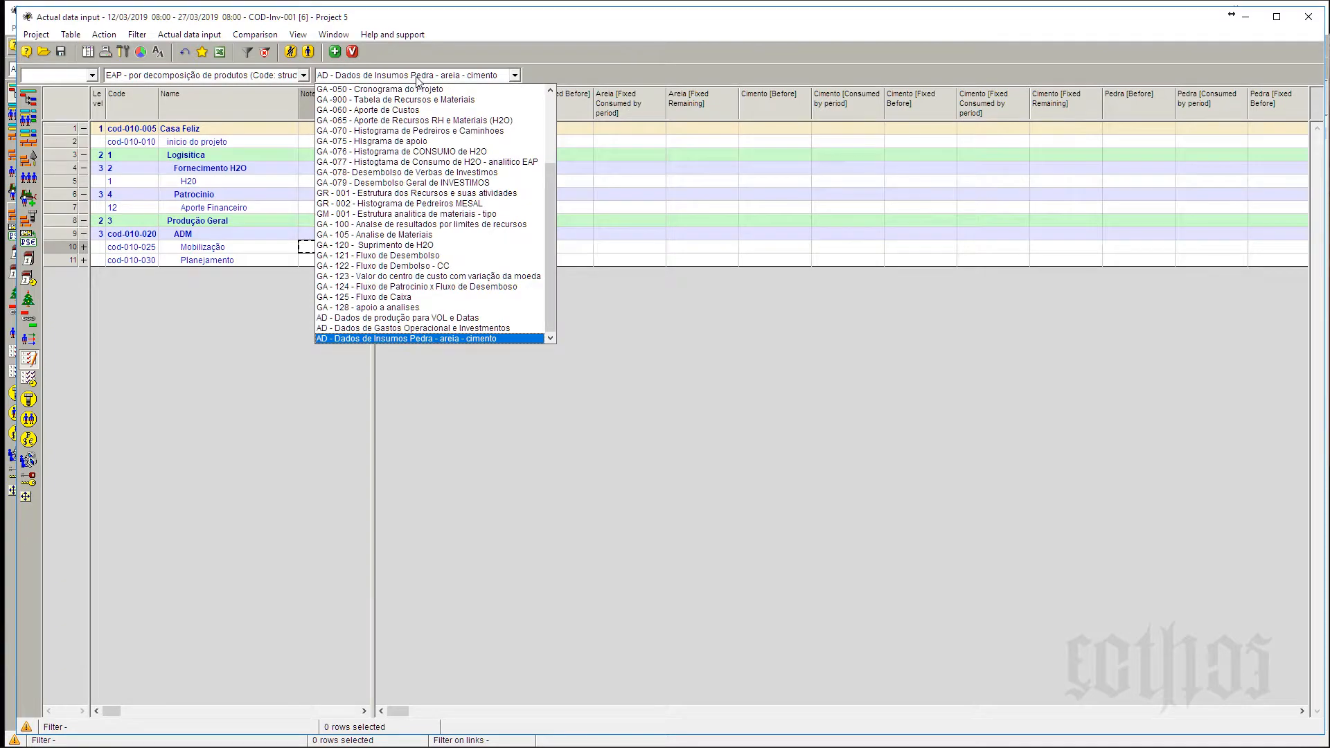
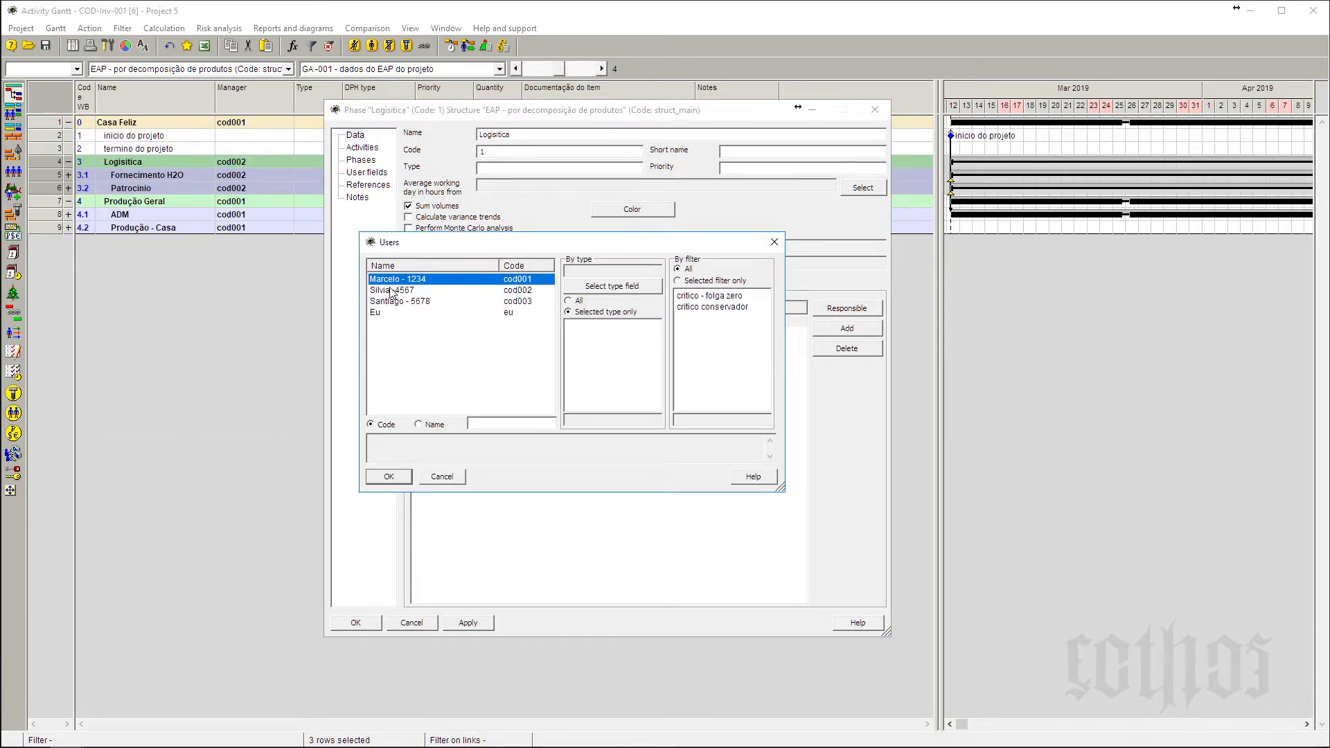
Add the user with code cod001 as a second manager of the Logisitica phase and apply the phase properties.
click(389, 477)
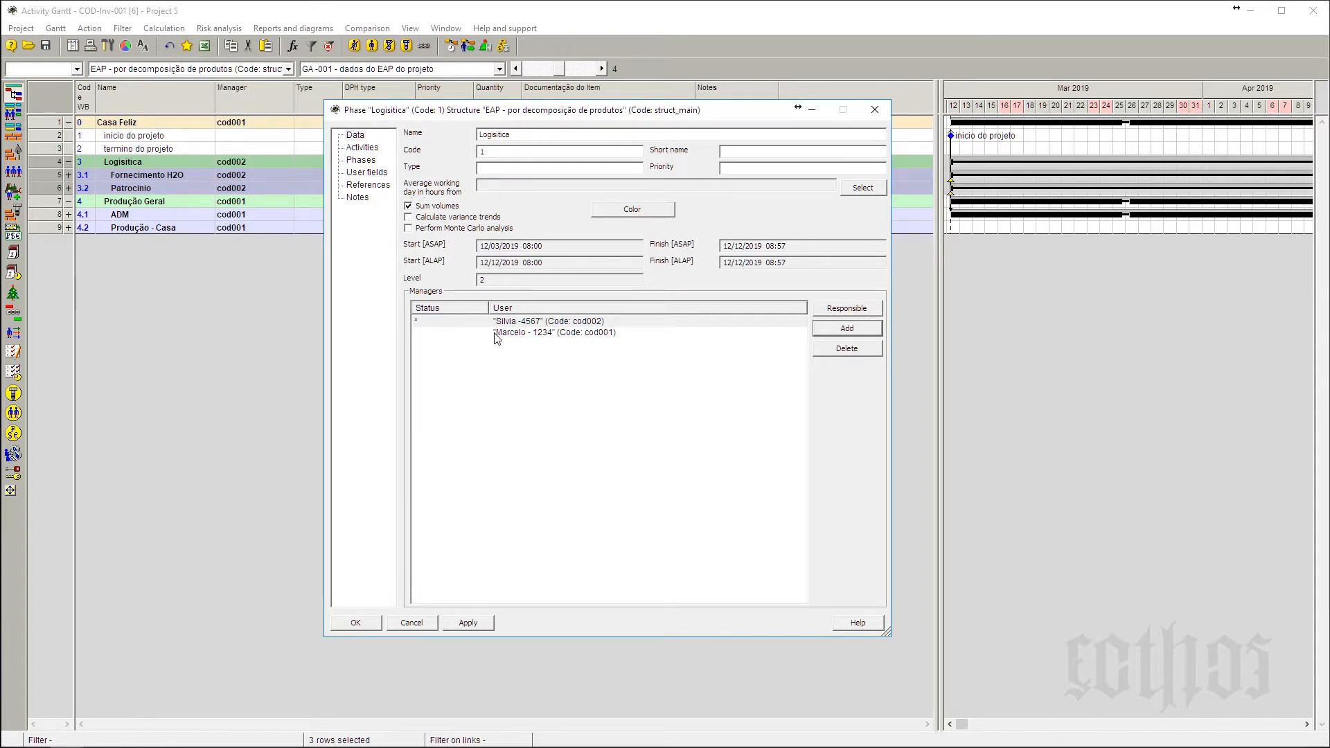
click(355, 622)
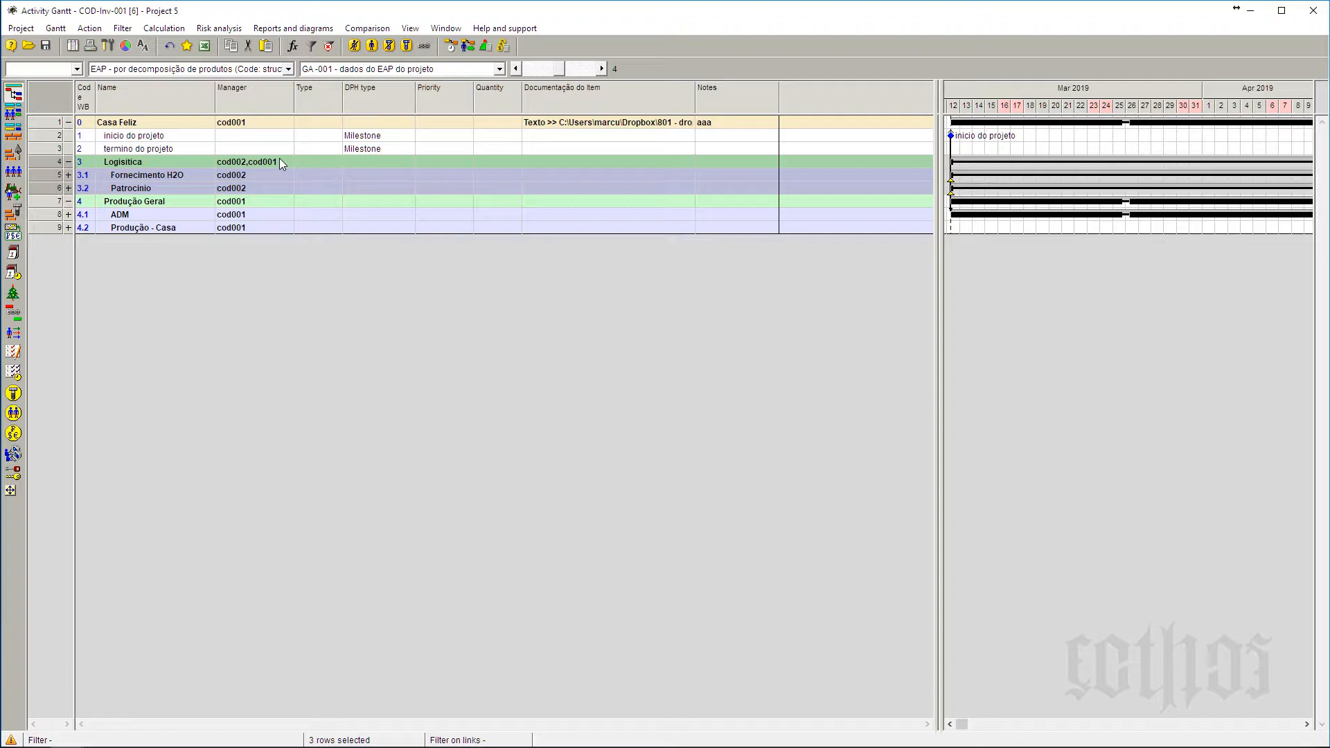
Add the whole Casa Feliz project to the actual data input table for 12/03/2019 to 27/03/2019 and enlarge its window.
click(59, 123)
right_click(58, 125)
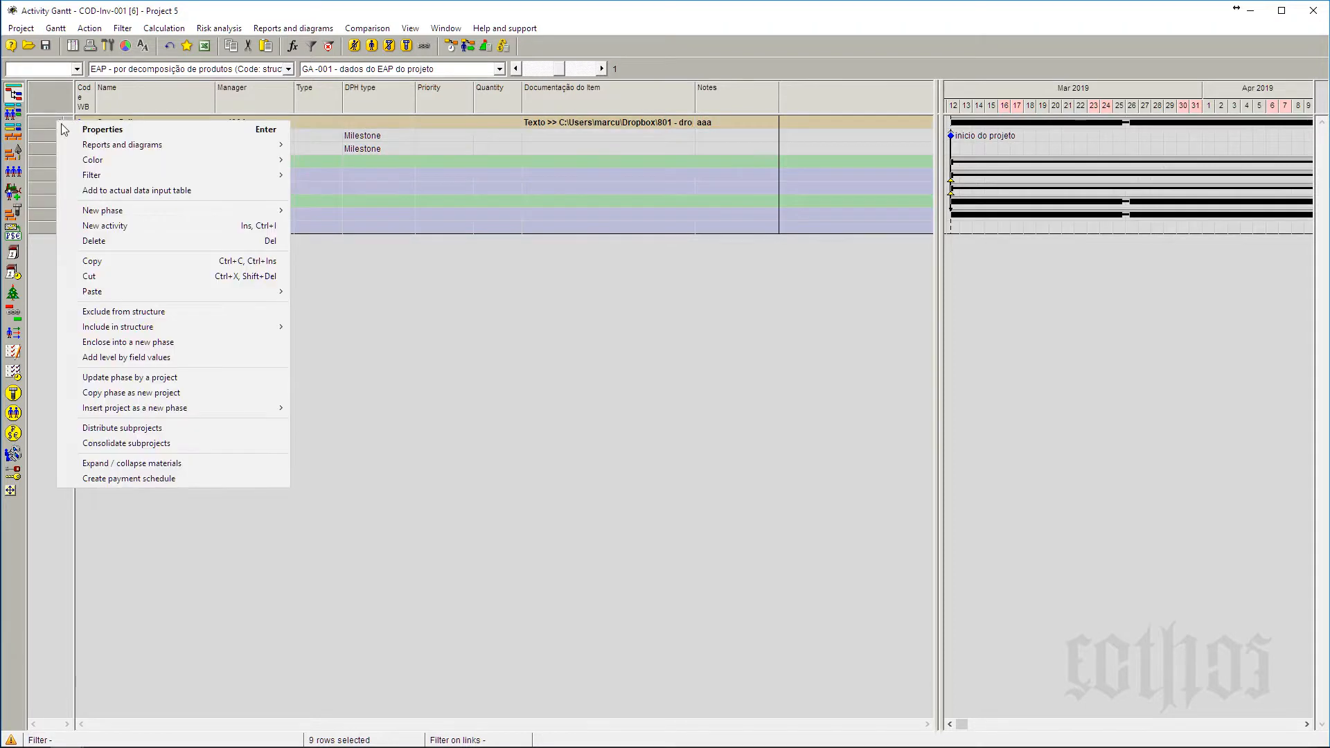
click(186, 188)
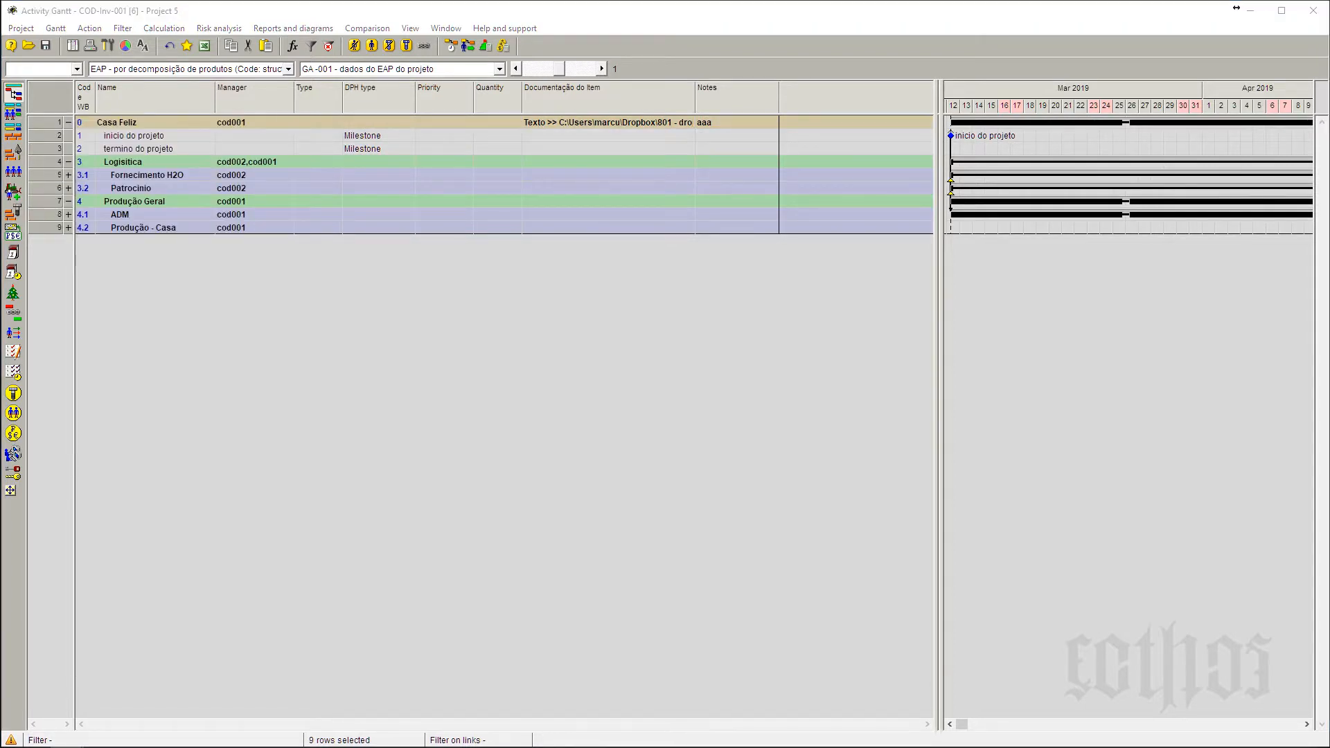
click(513, 342)
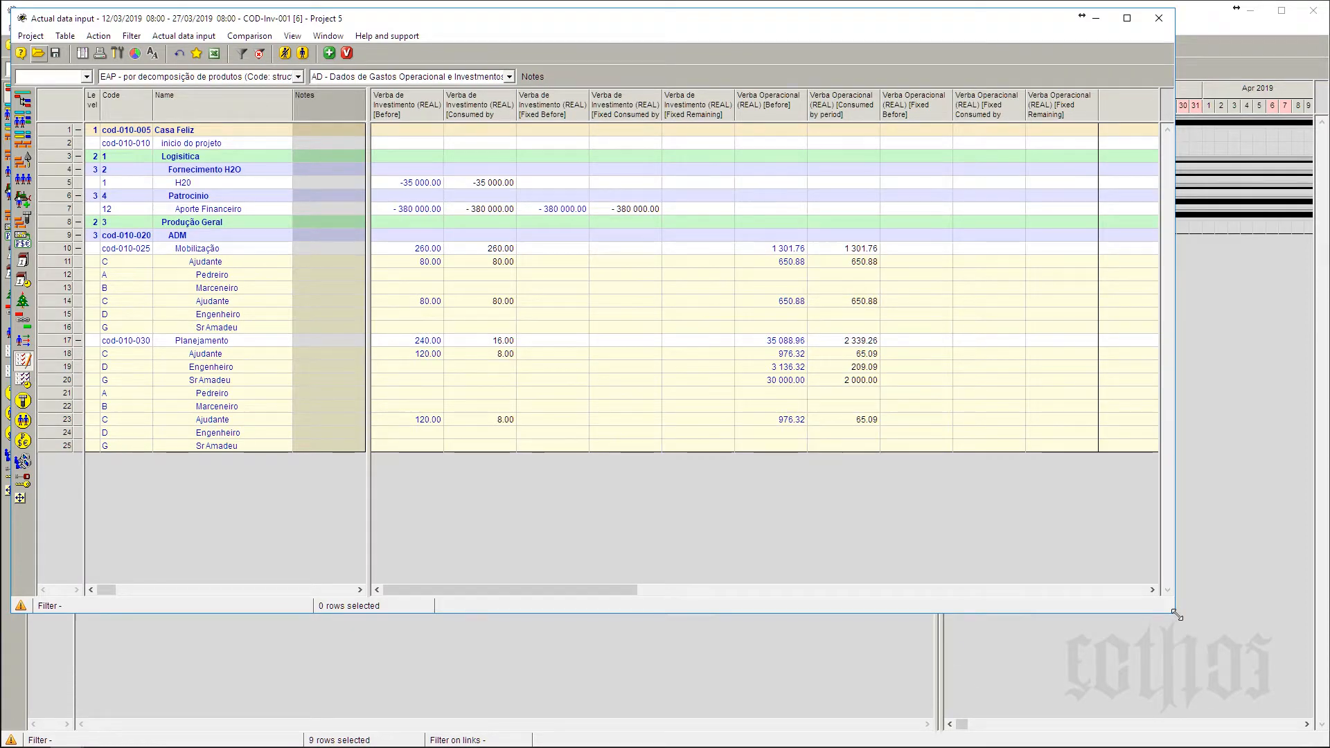
drag(1176, 613, 1290, 697)
Switch to the layout AD - Dados de produção para VOL e Datas and distribute the actual data as documents, including assignments.
click(510, 76)
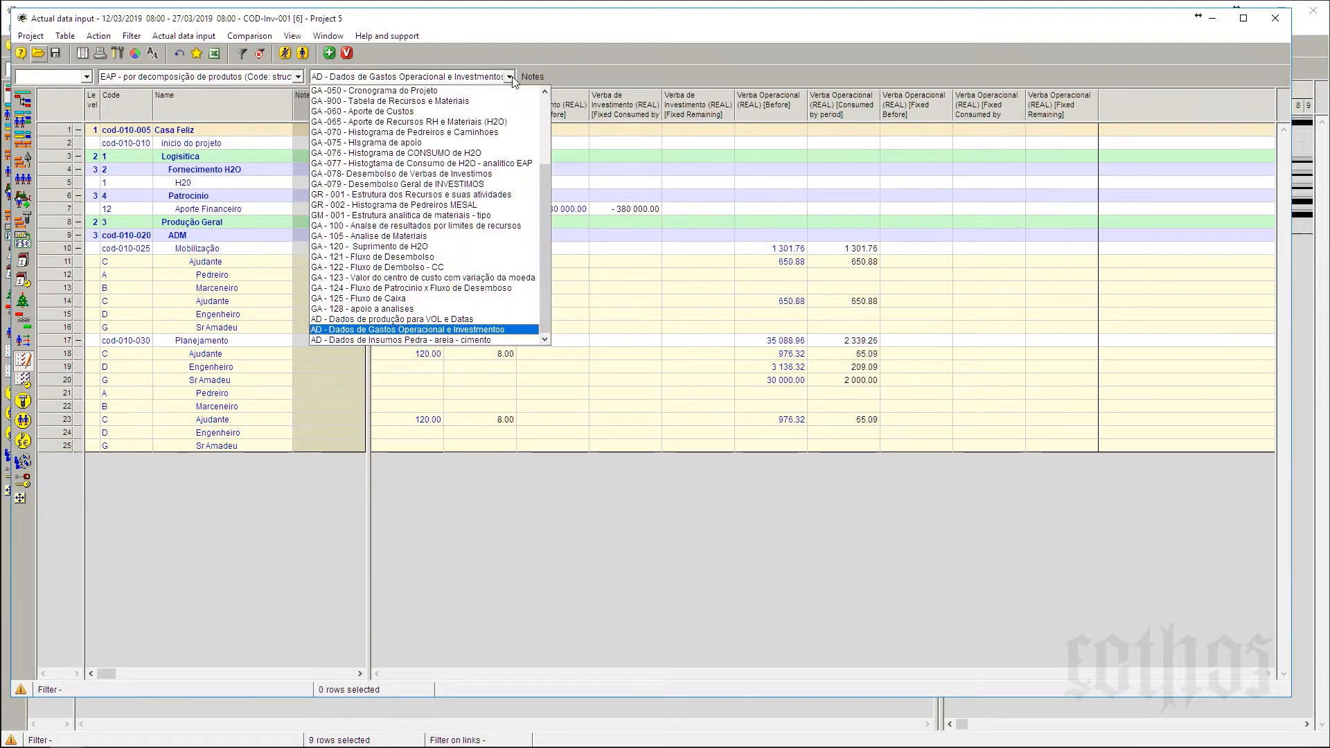
click(473, 320)
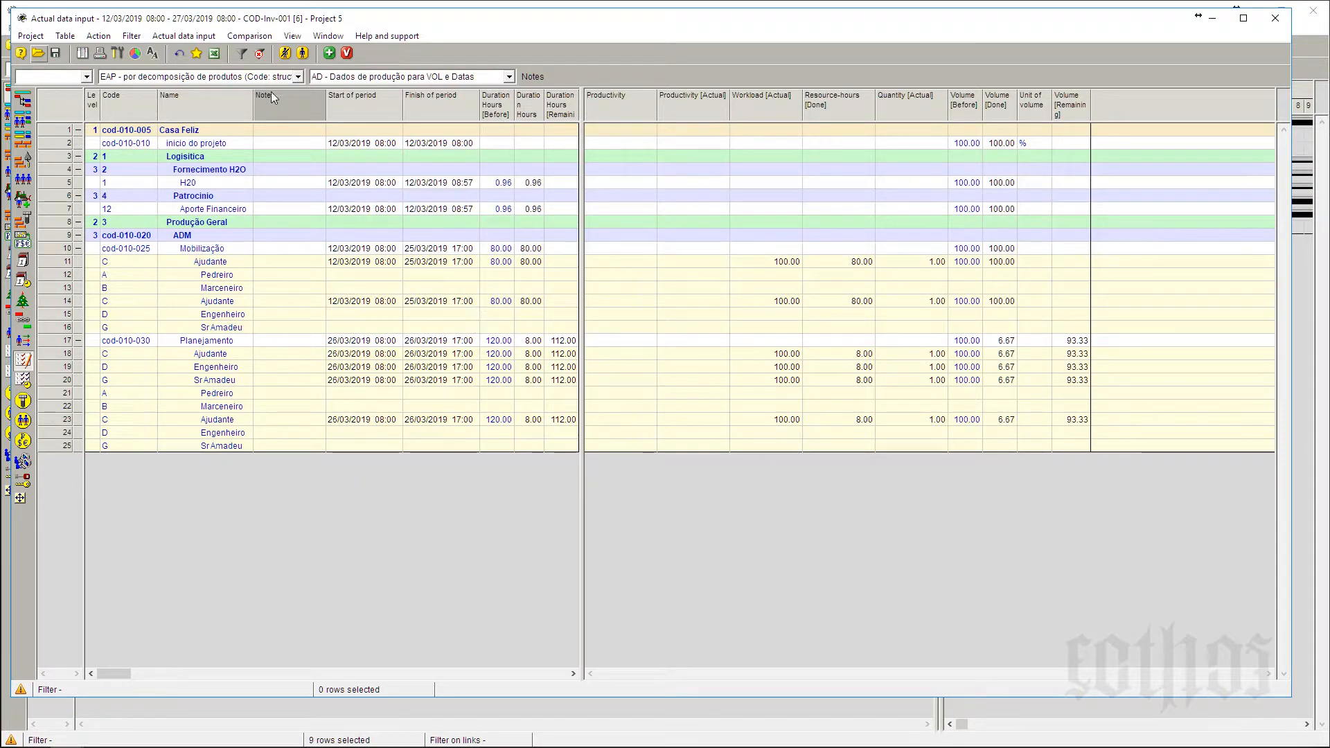
click(183, 36)
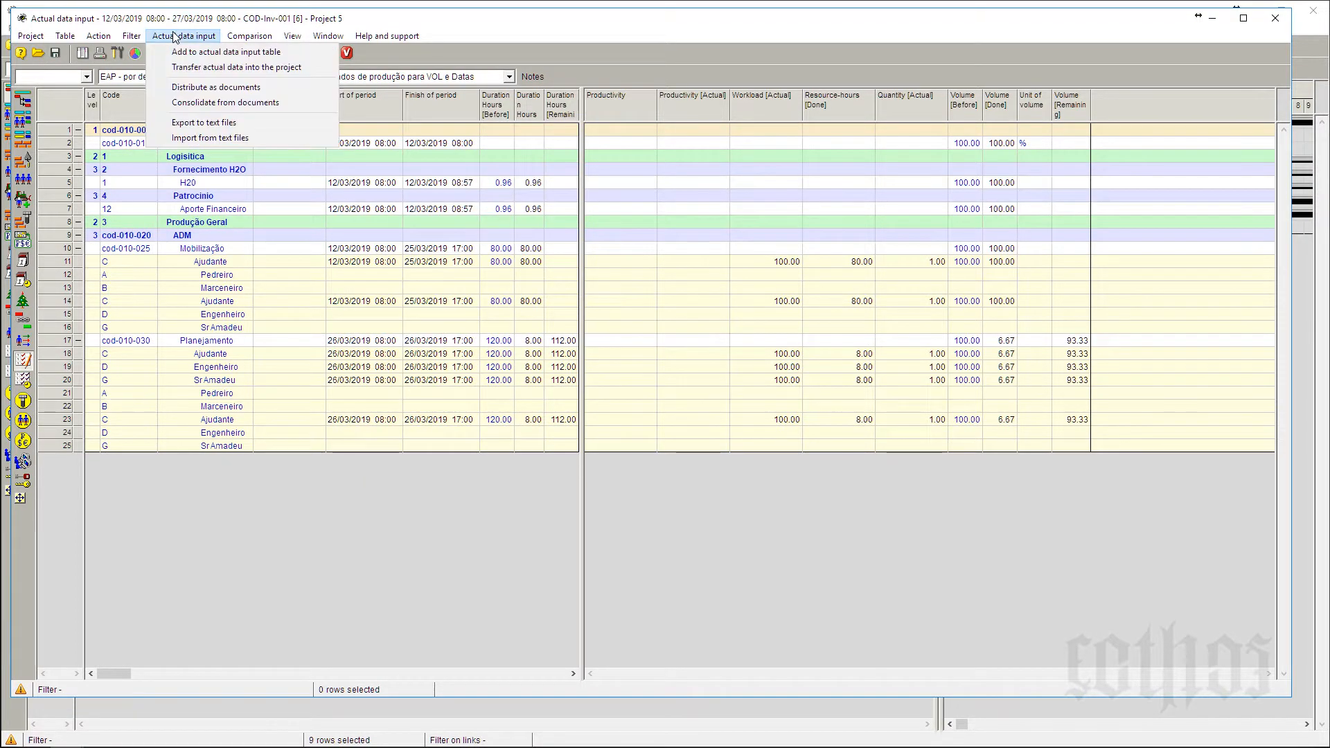
click(203, 88)
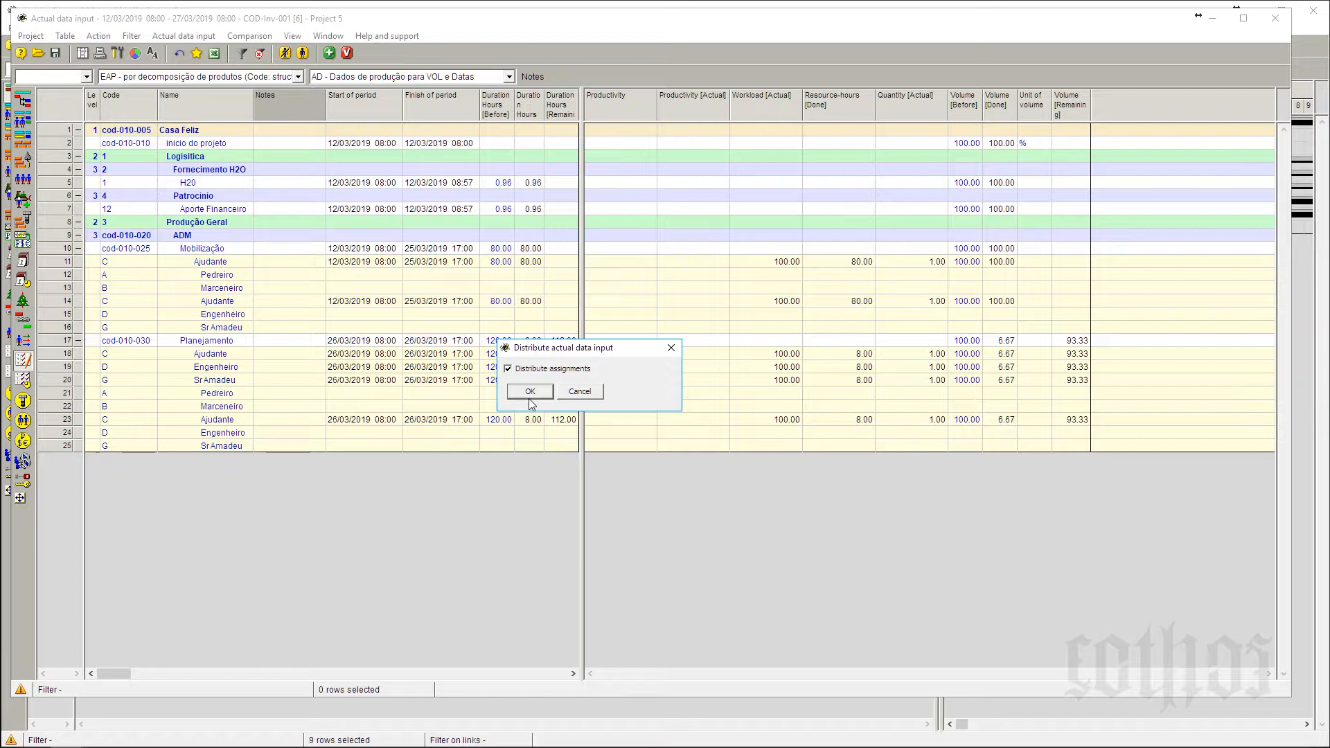
click(530, 392)
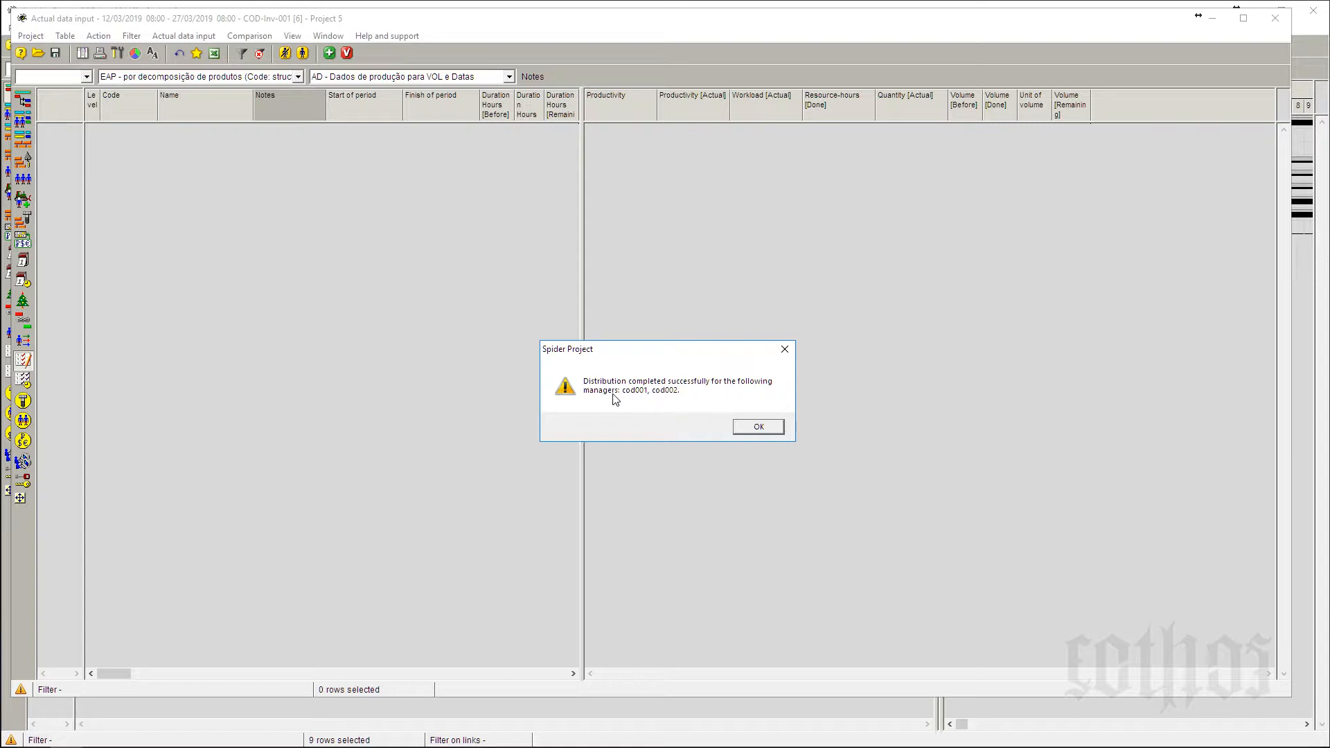
click(756, 426)
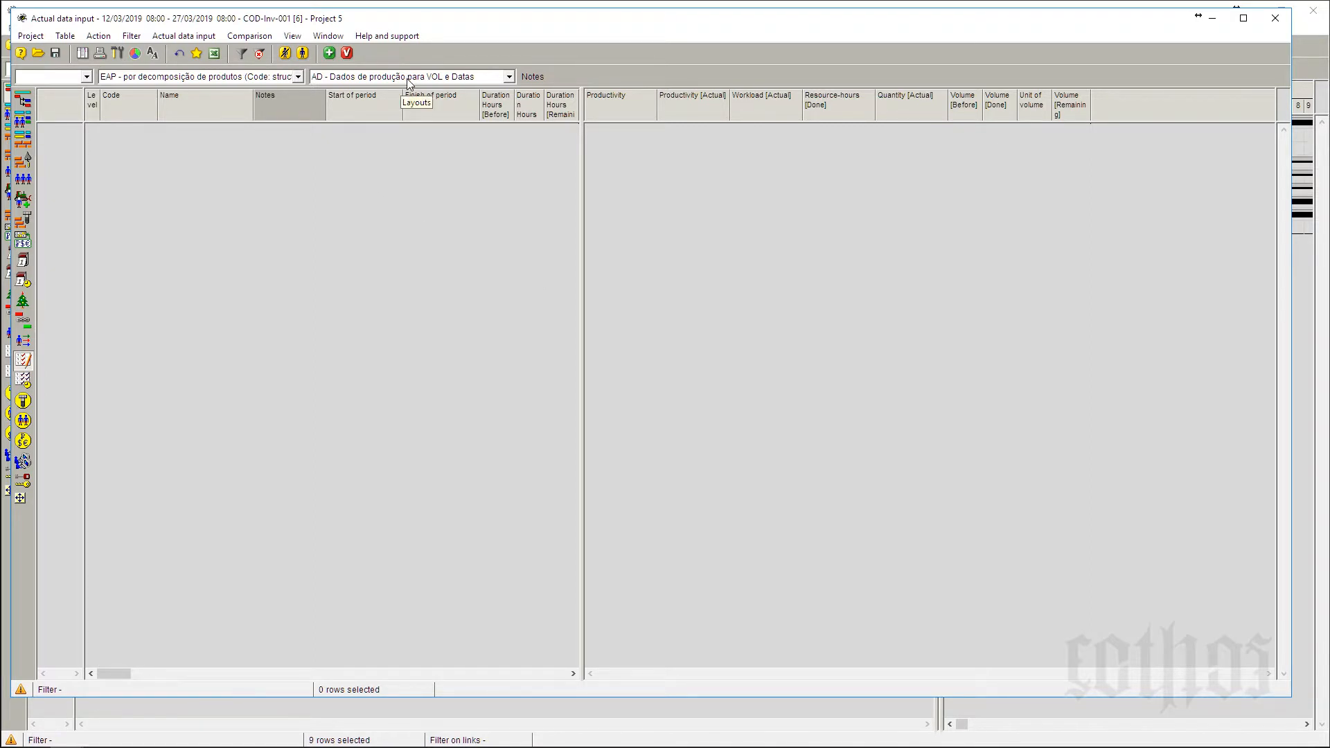
From the Activity Gantt, add Casa Feliz to the actual data input table for 15 days from the project data date, showing assignments.
click(25, 102)
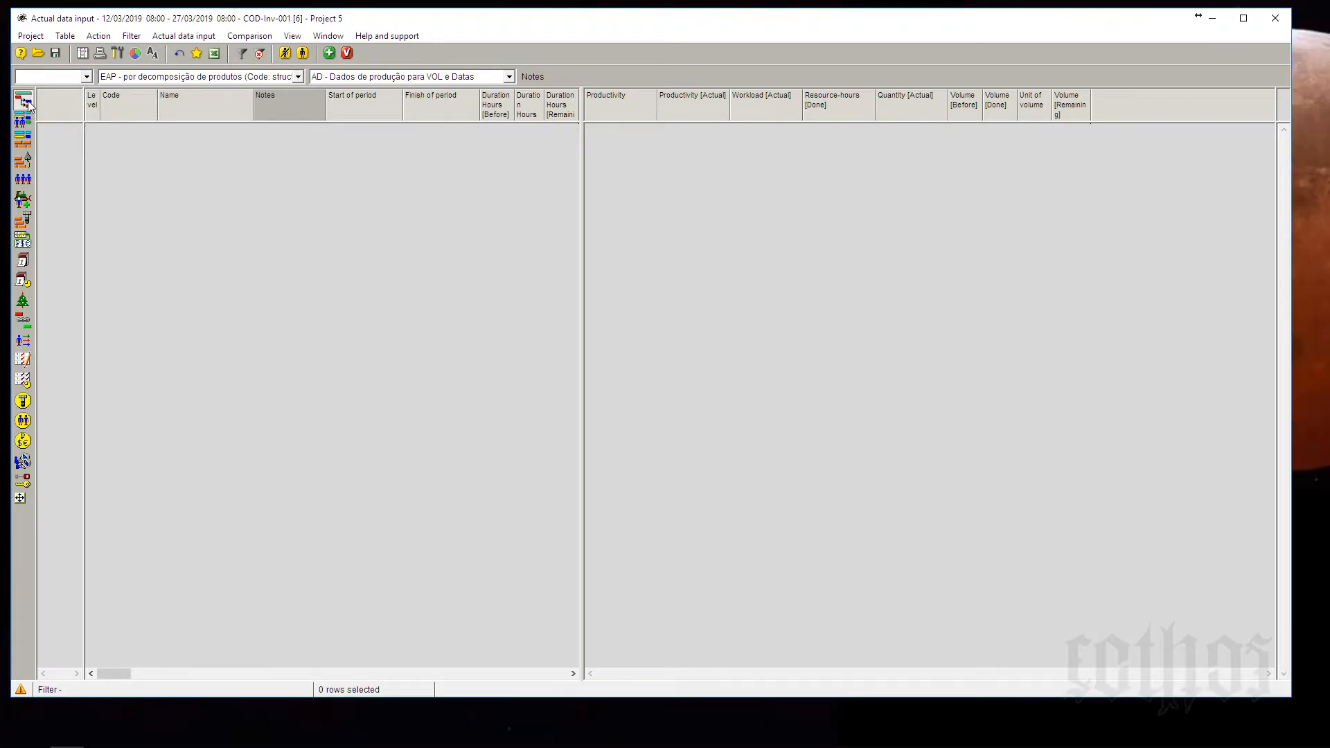
right_click(56, 128)
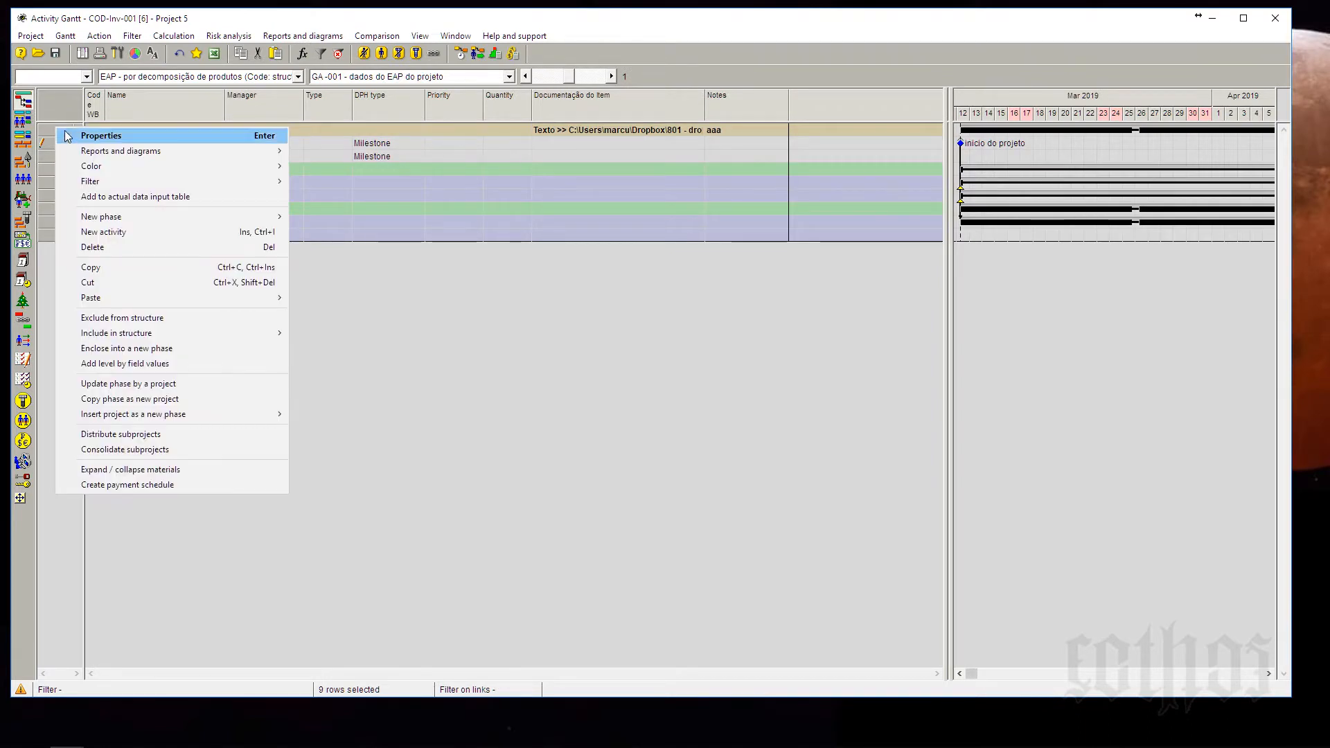
click(97, 197)
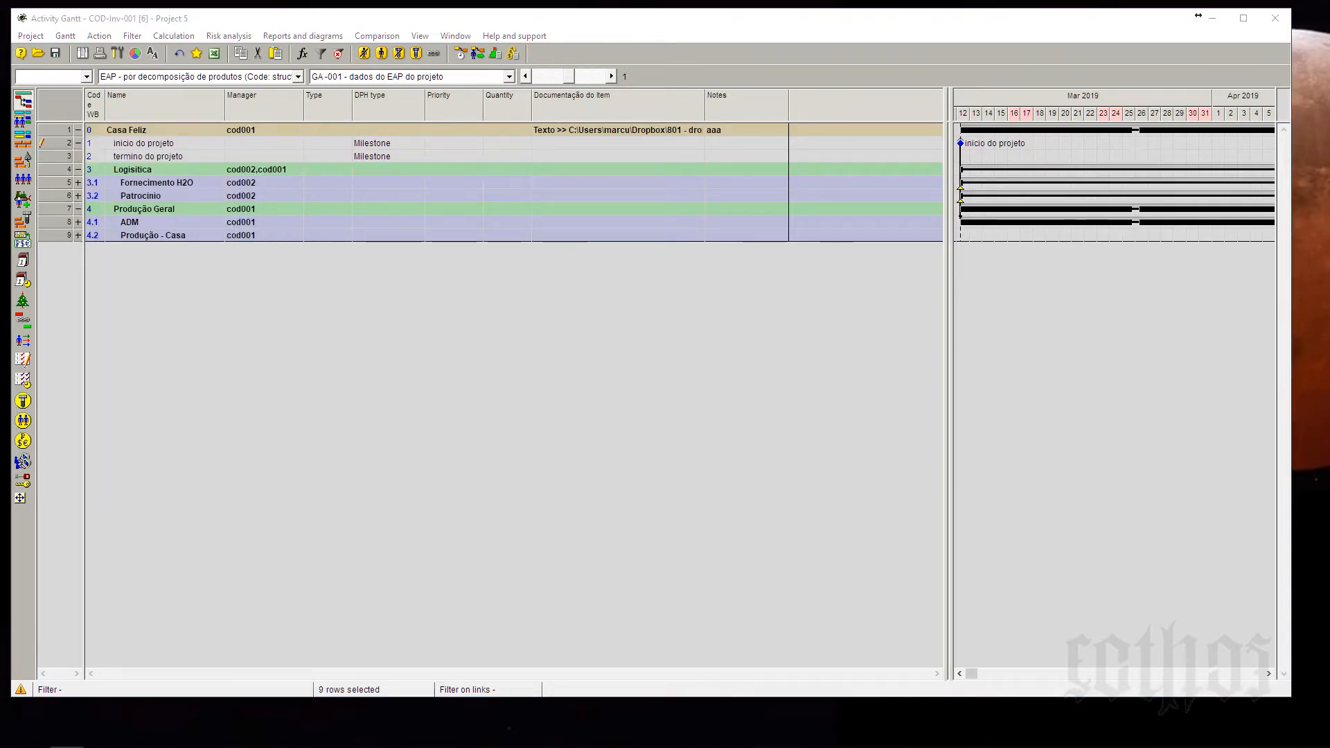
drag(489, 177, 647, 179)
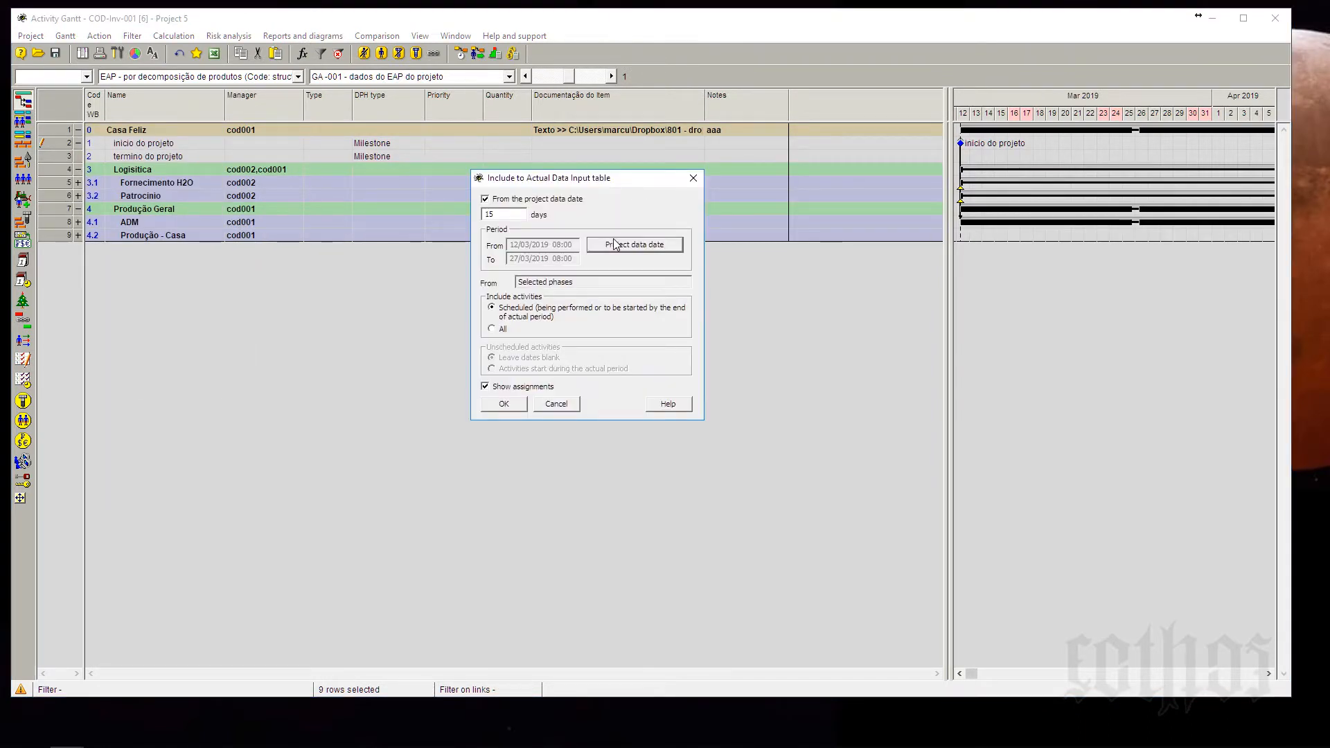
click(513, 404)
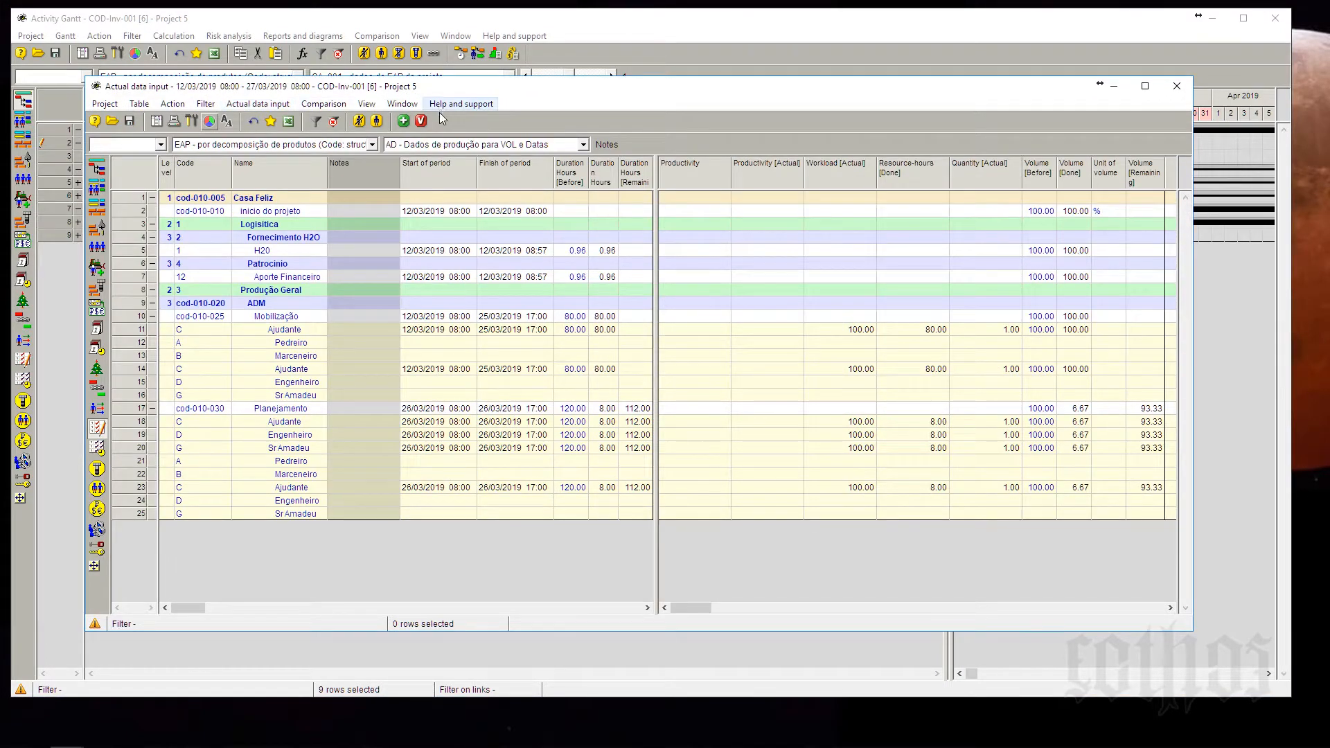
Switch to the layout AD - Dados de Gastos Operacional e Investimentos and distribute the actual data as documents with assignments.
click(490, 149)
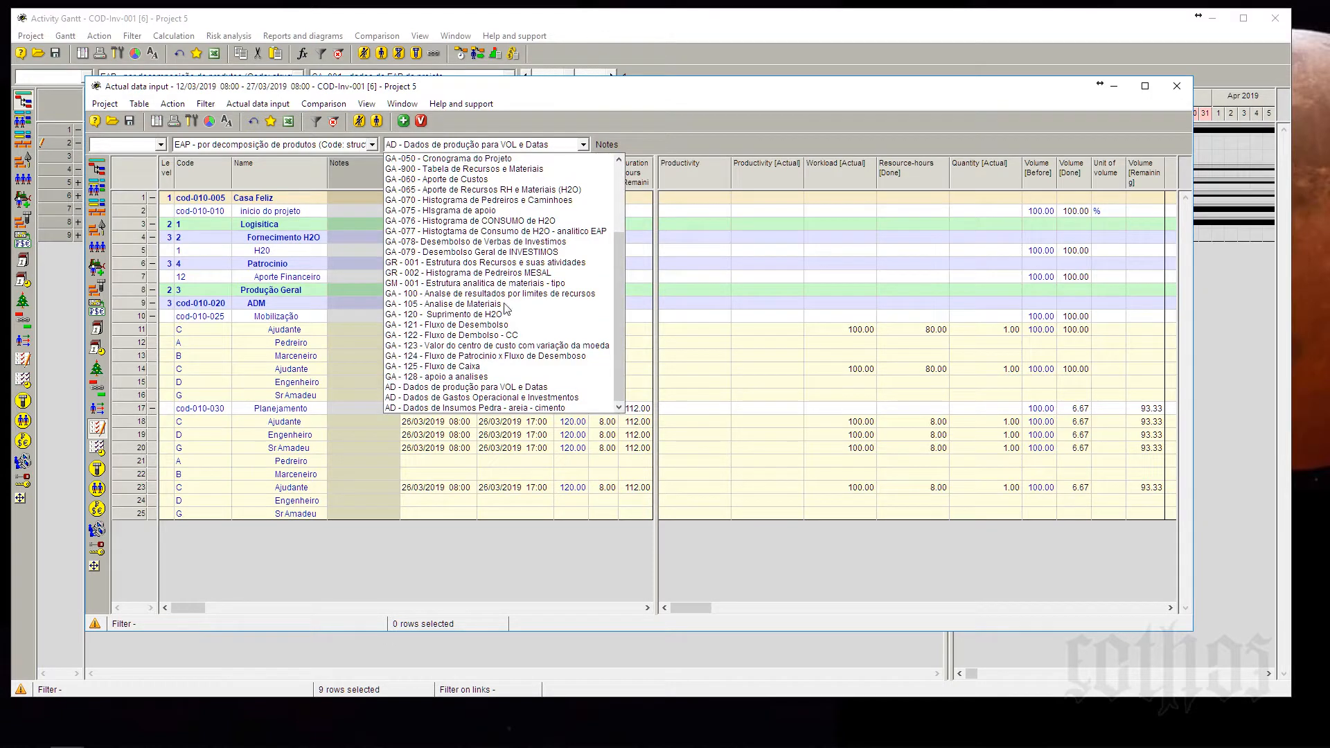
click(525, 400)
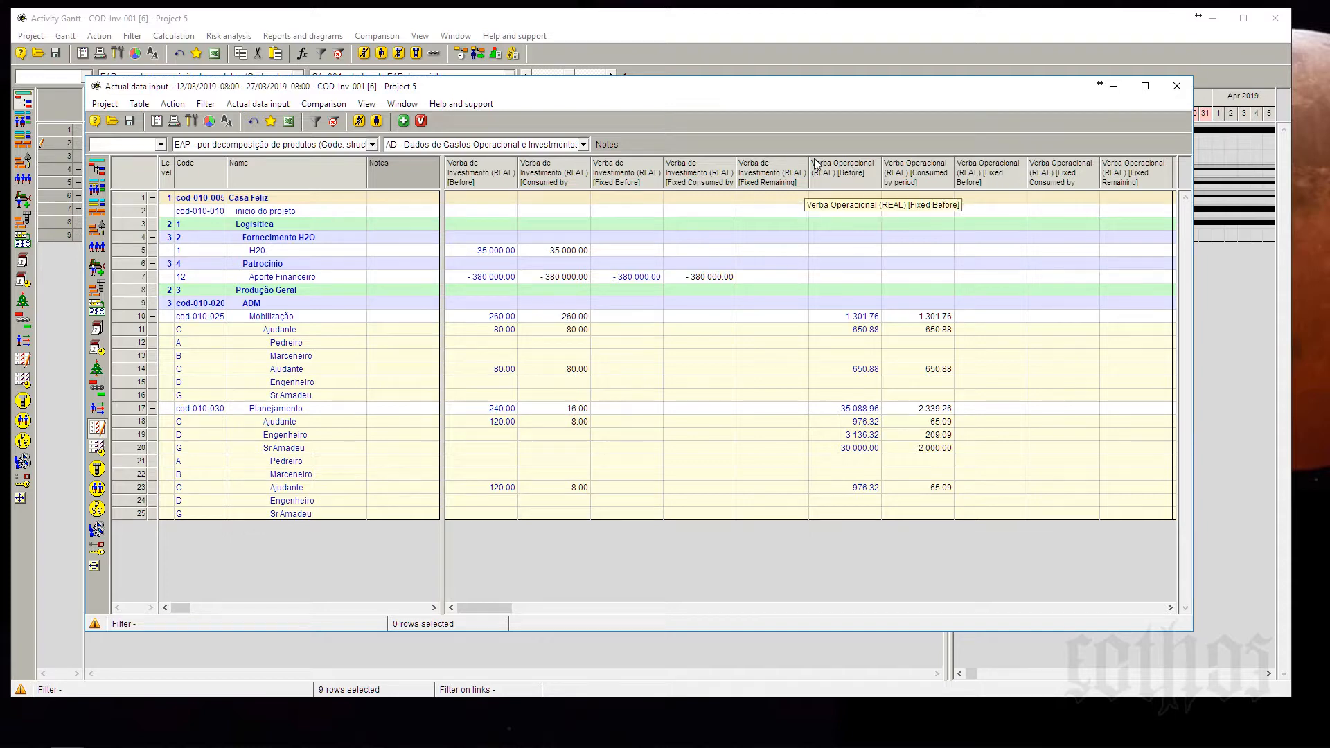
click(276, 106)
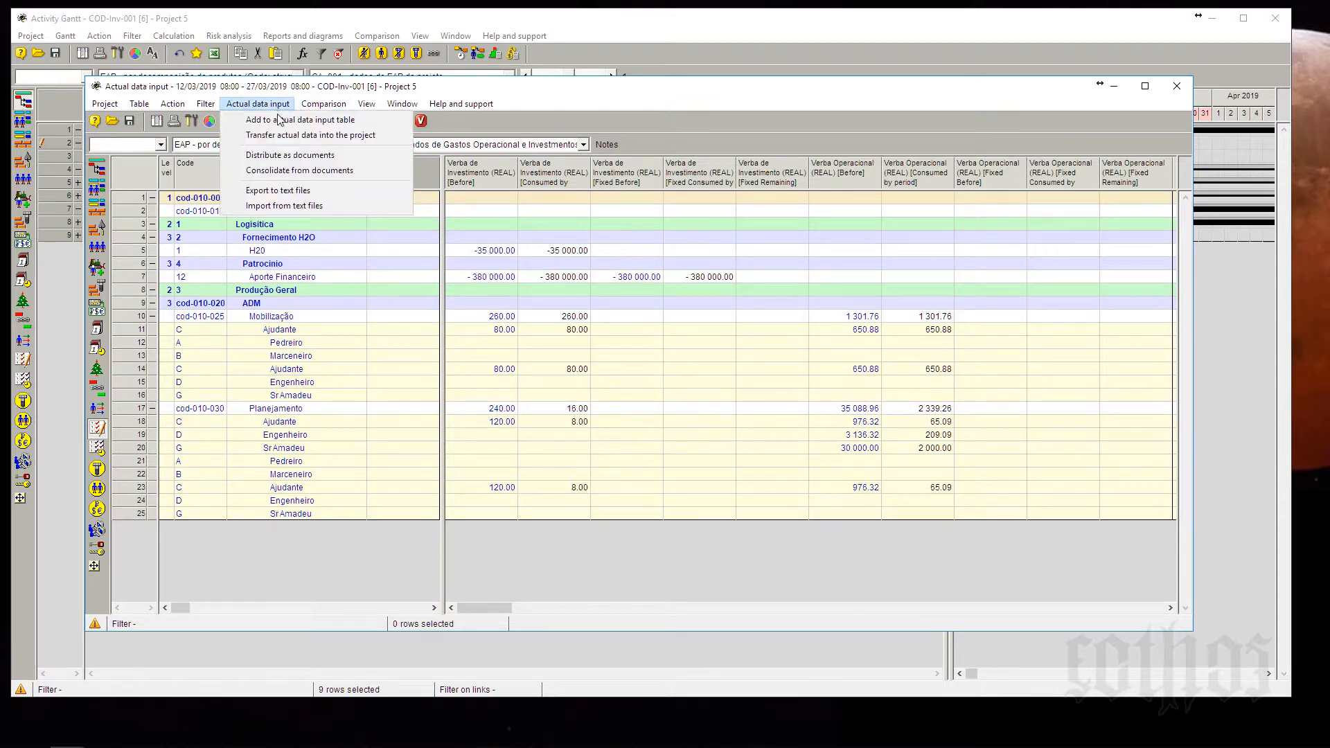
click(284, 158)
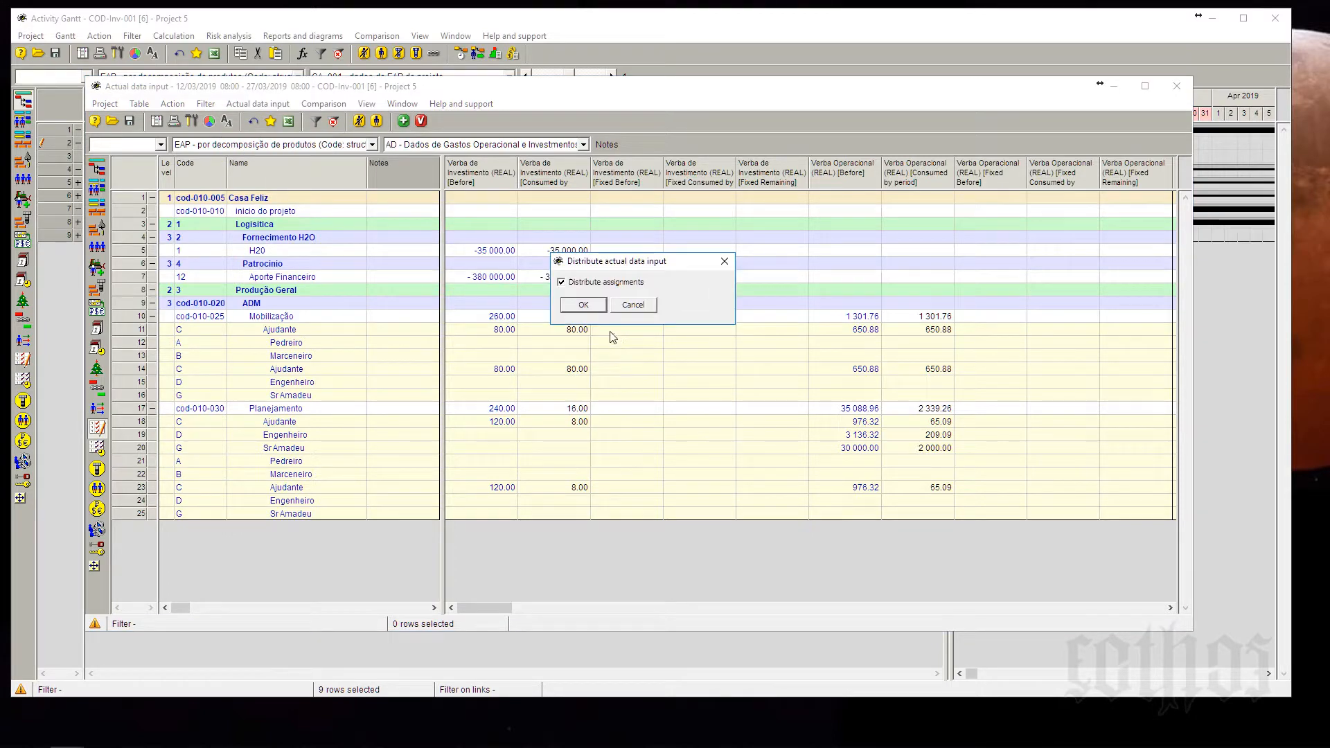
click(587, 305)
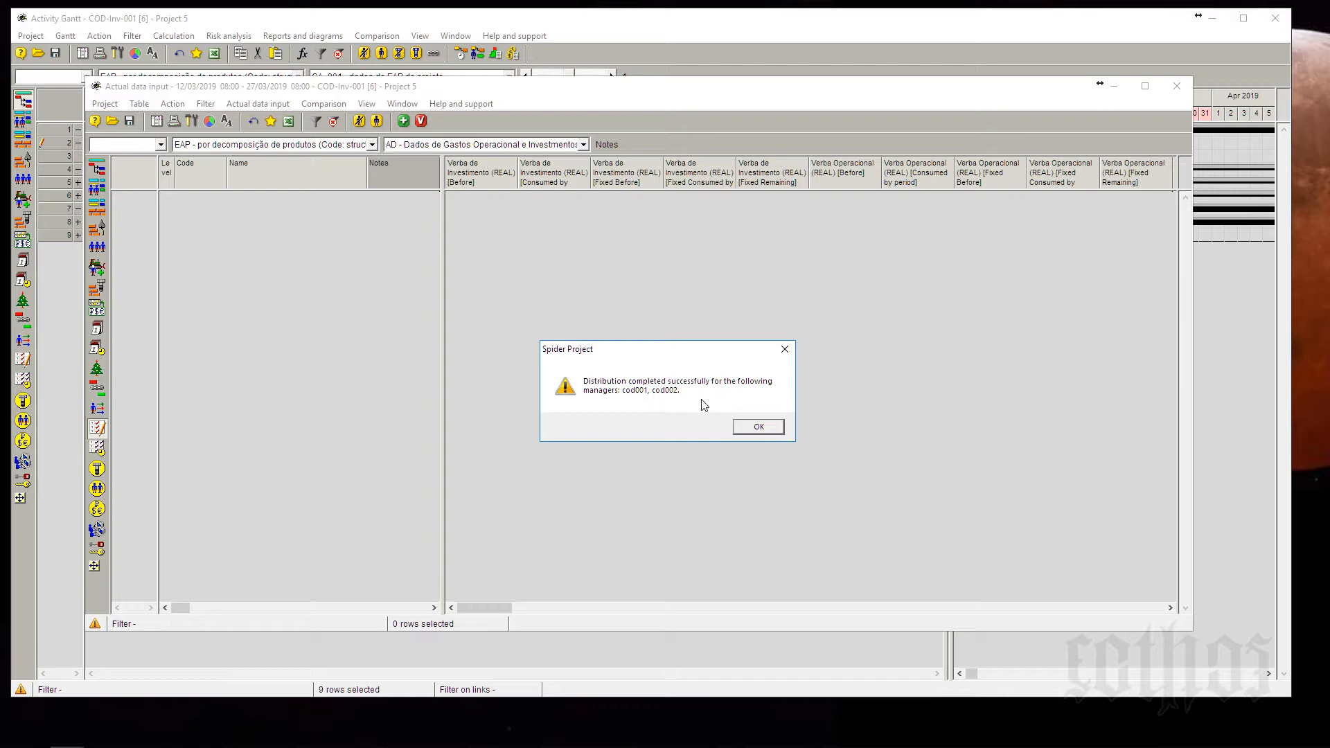
key(Return)
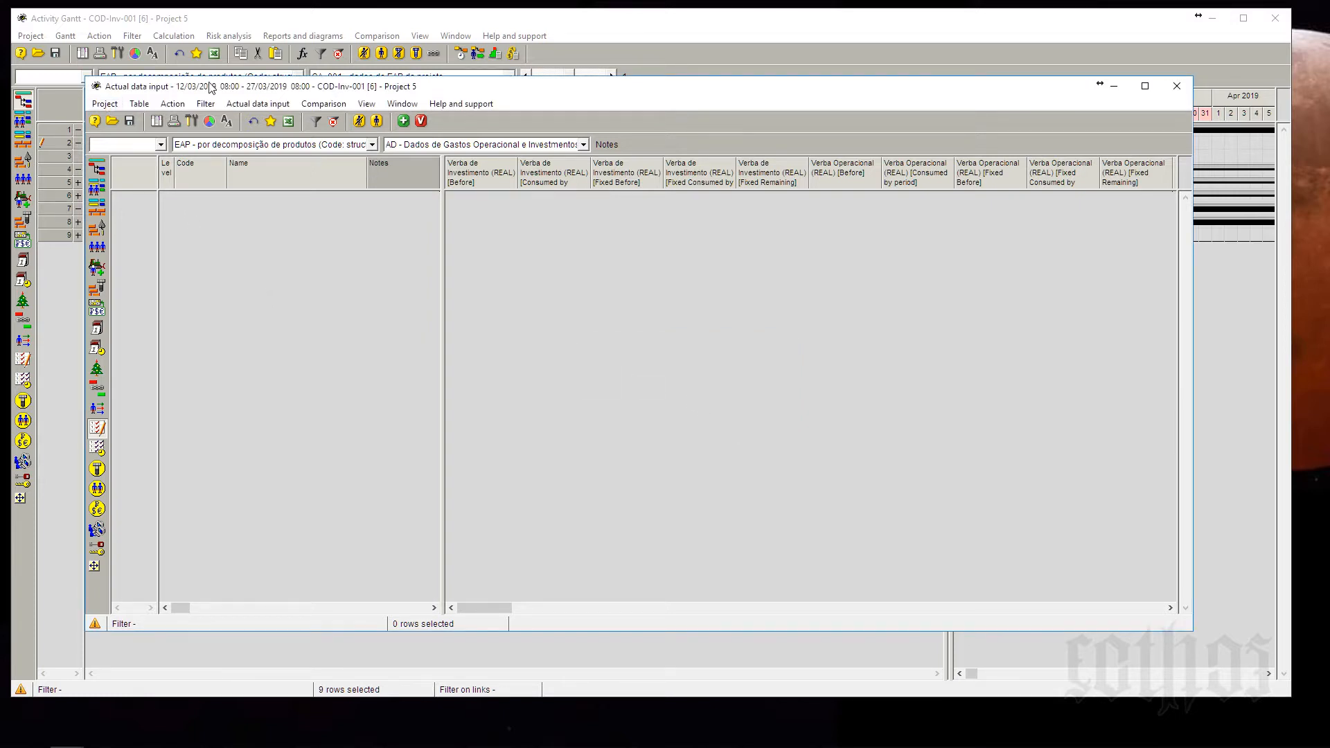
Refill the actual data input table from Casa Feliz with the scheduled activities of the 15 days from the project data date.
drag(422, 87, 0, 142)
right_click(61, 132)
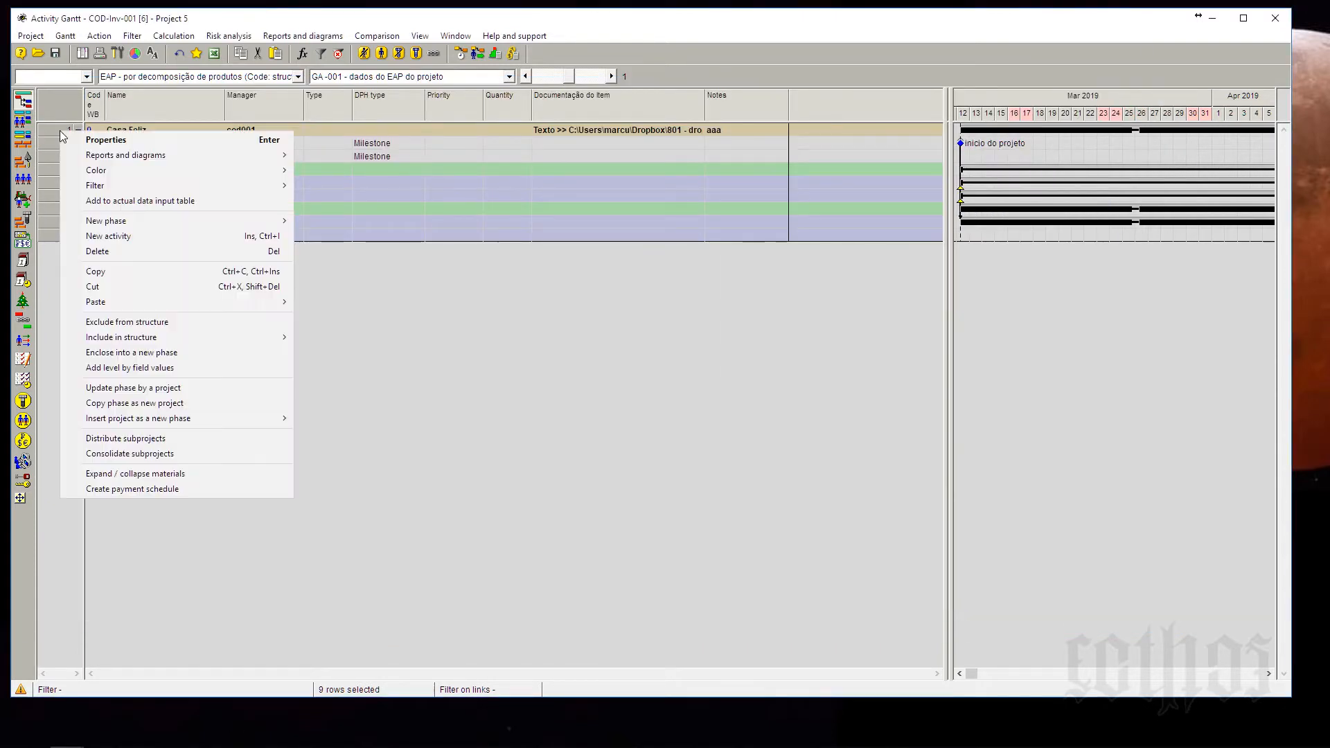
click(108, 205)
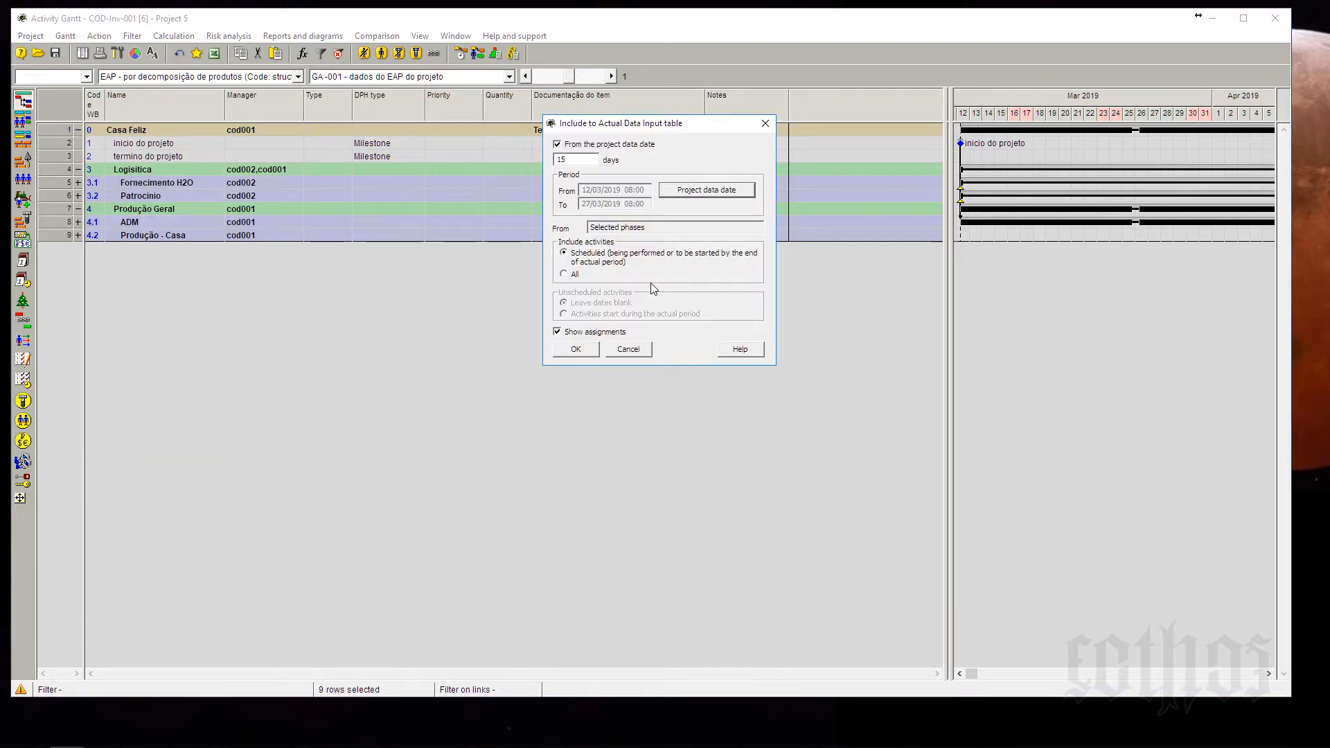
click(575, 349)
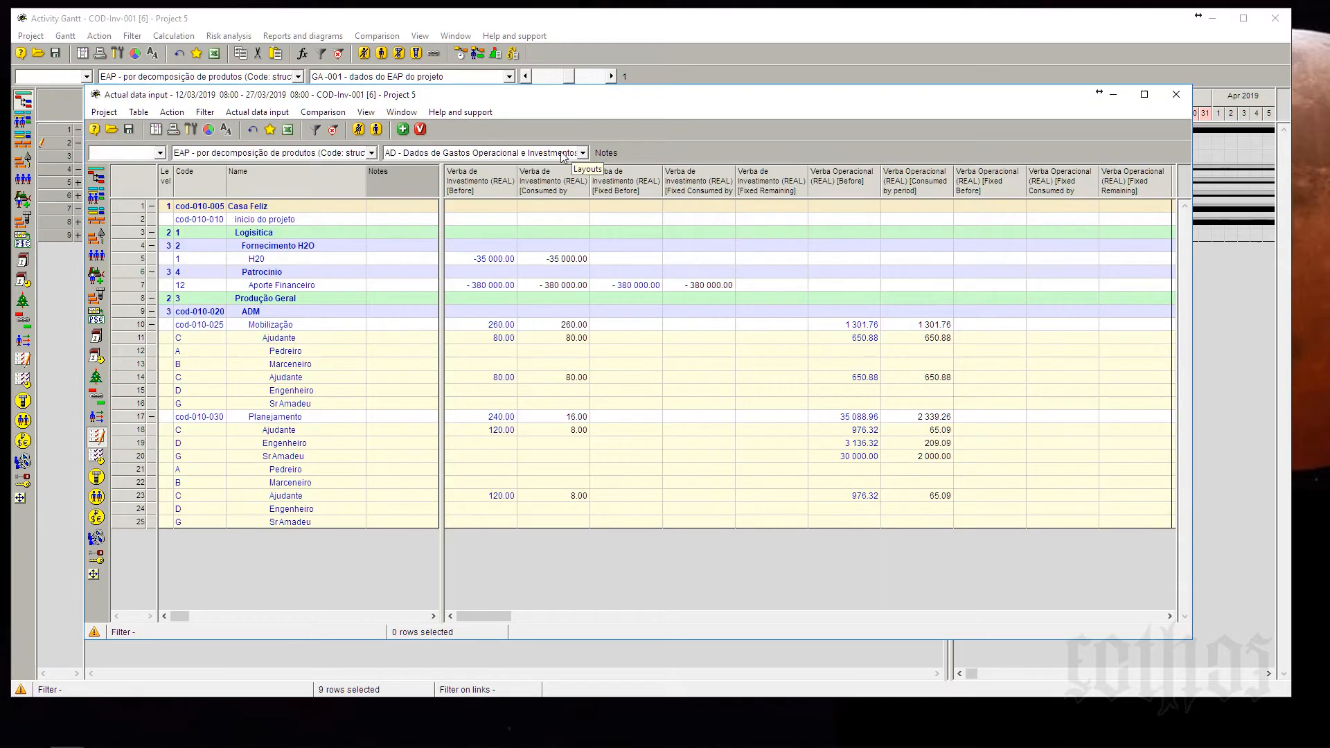
Switch the table to the layout AD - Dados de Insumos Pedra - areia - cimento and review its Areia, Cimento and Pedra columns.
click(563, 155)
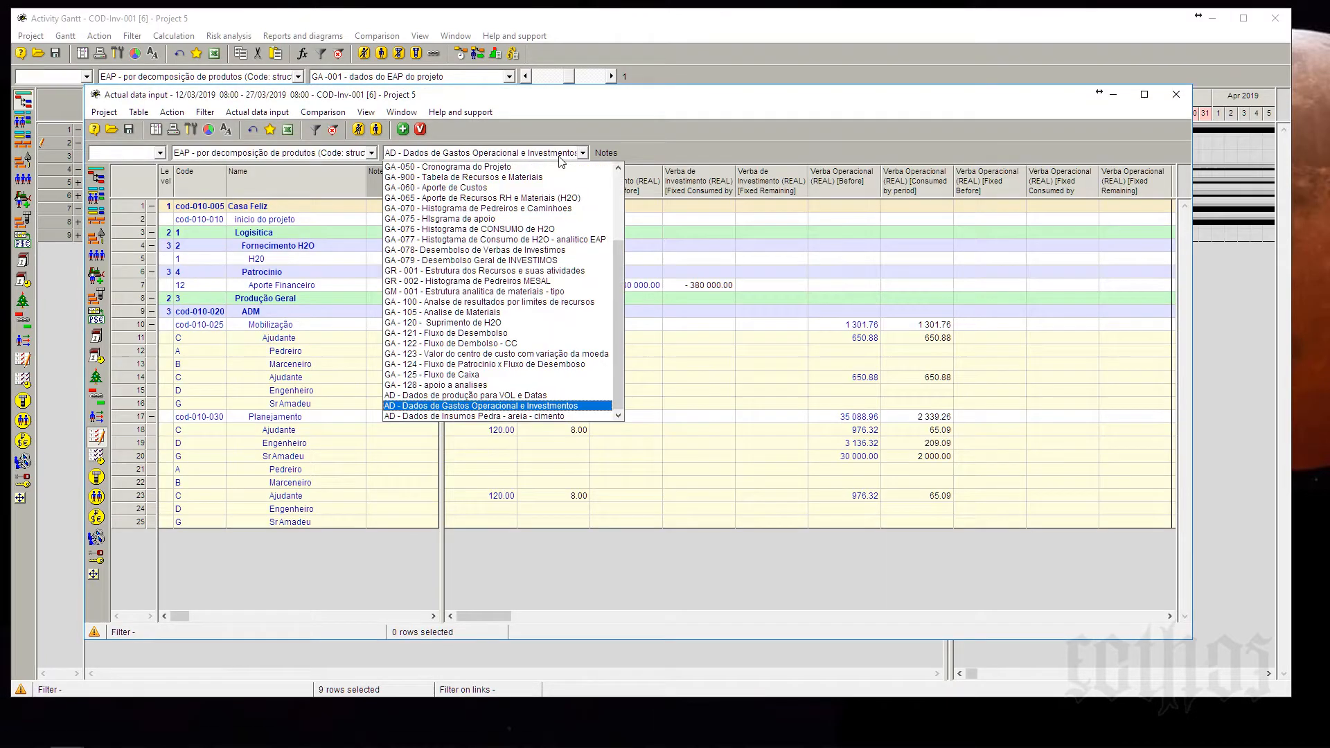
click(530, 417)
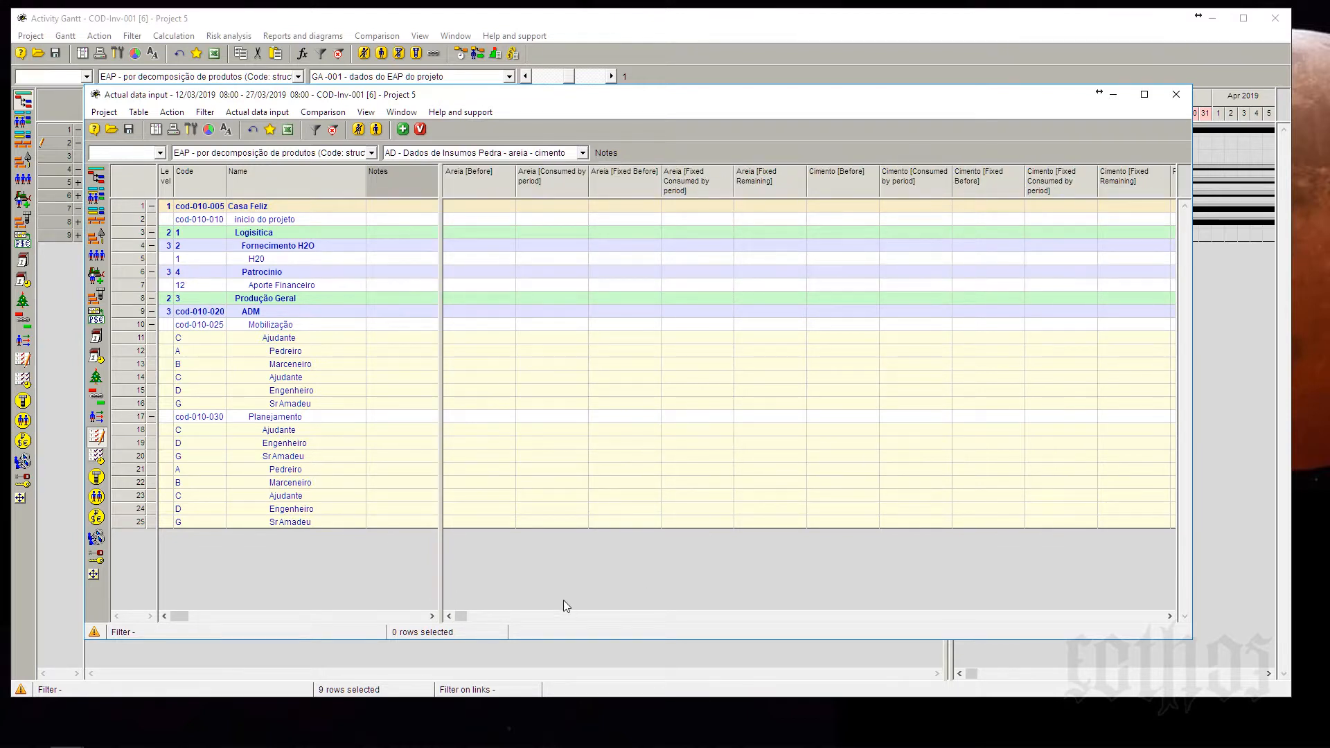
click(1099, 616)
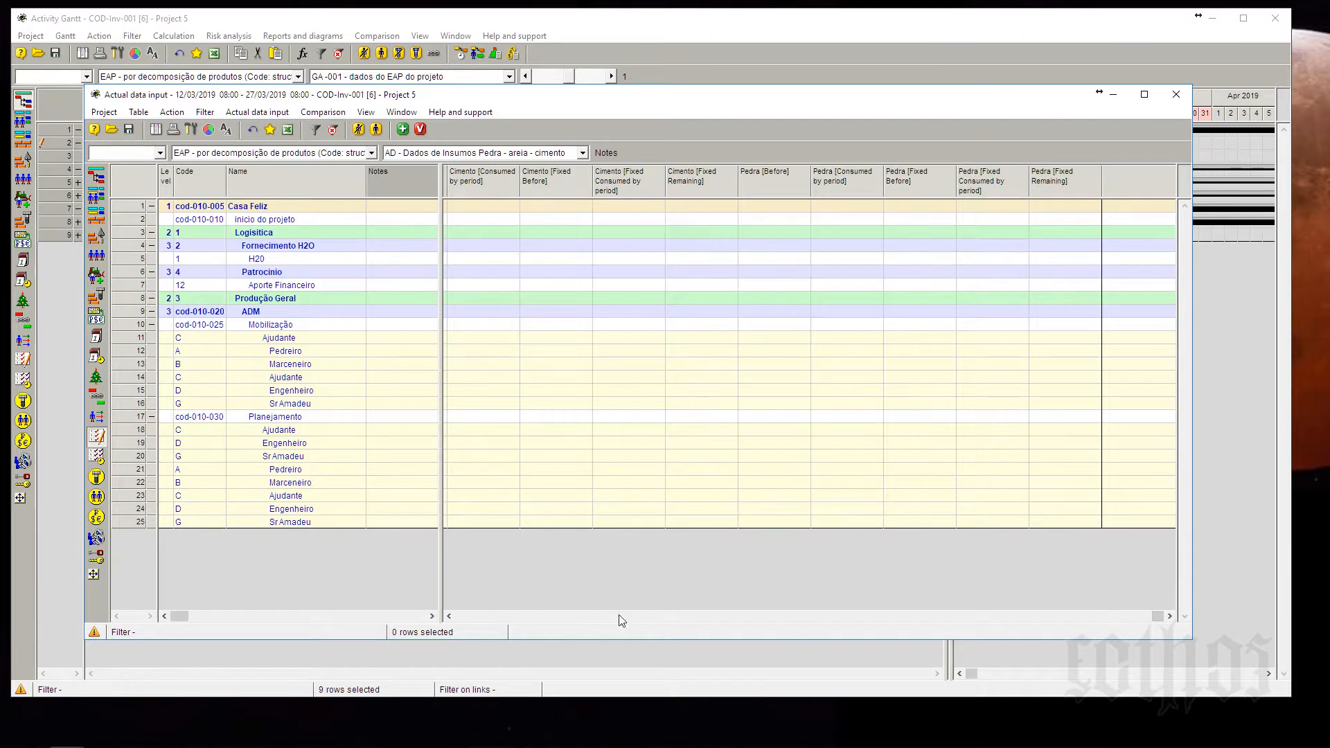
click(488, 617)
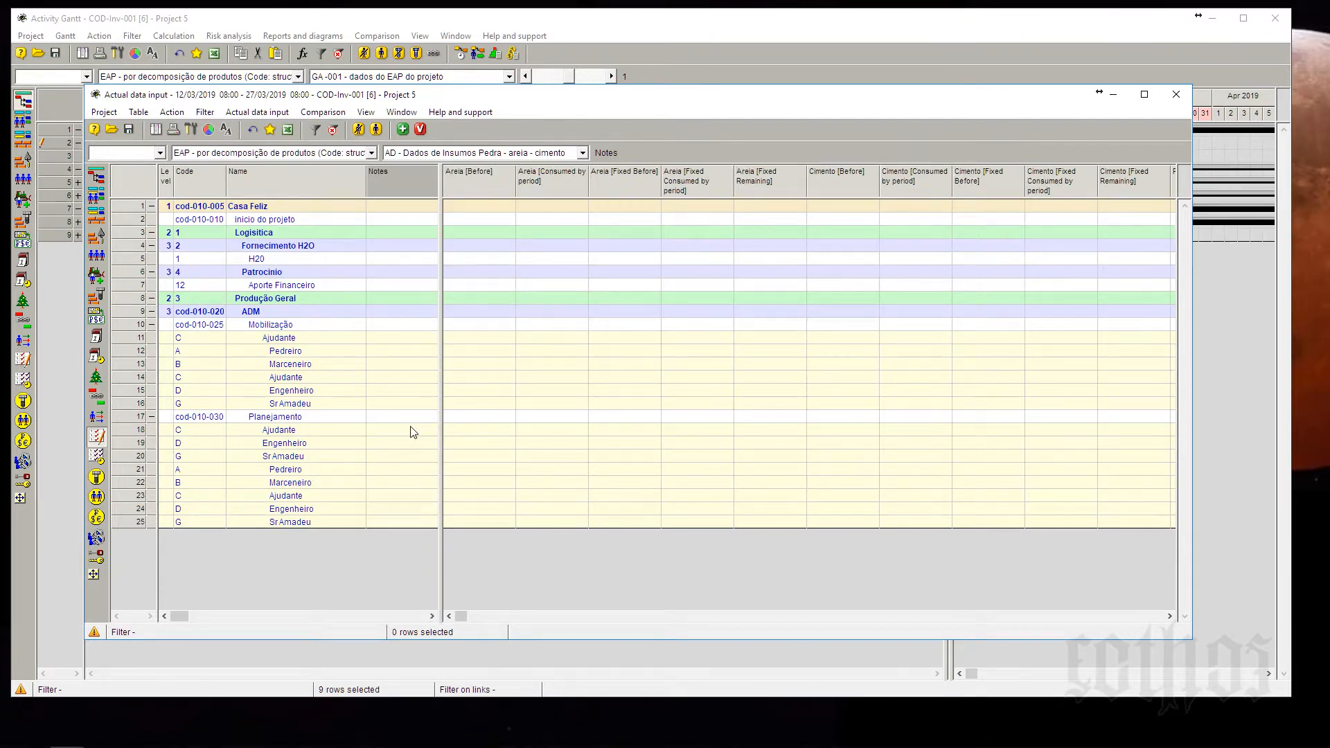
Distribute the material actual data as documents to the managers, including assignments, and close the actual data input table.
click(257, 112)
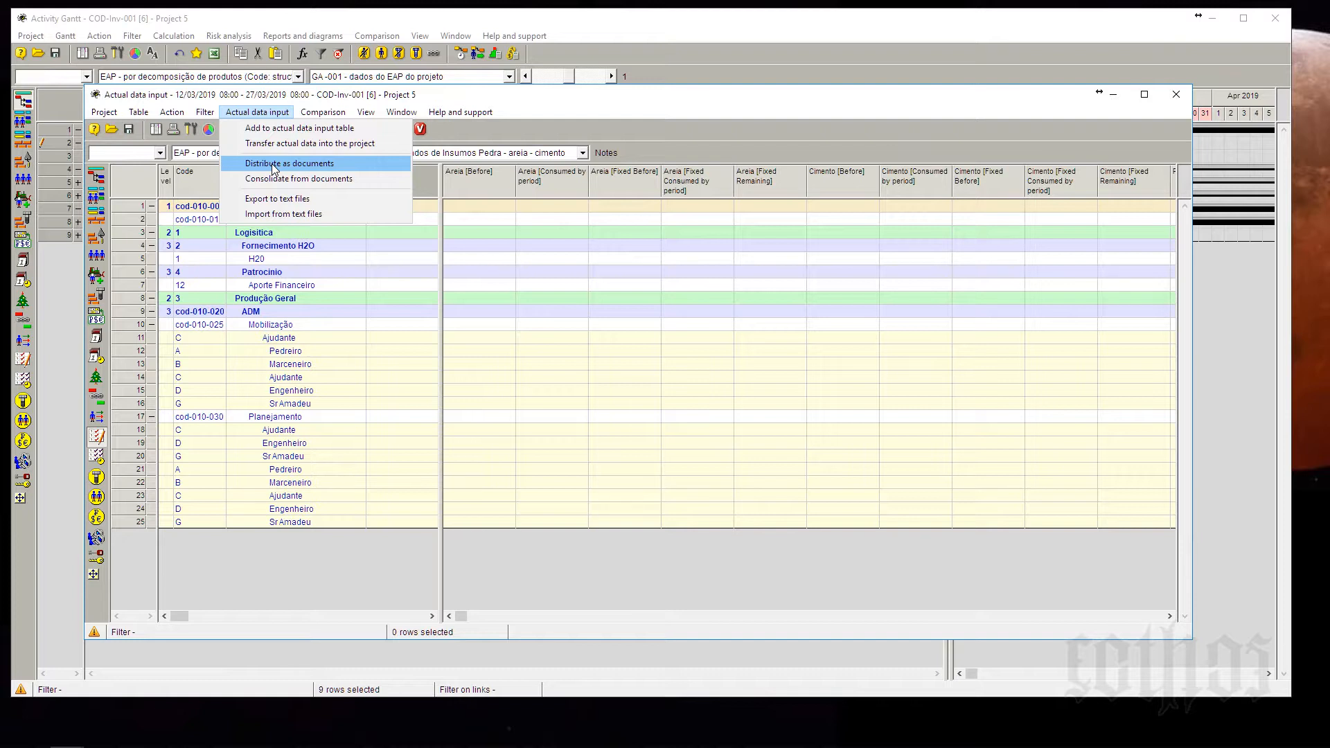
click(274, 164)
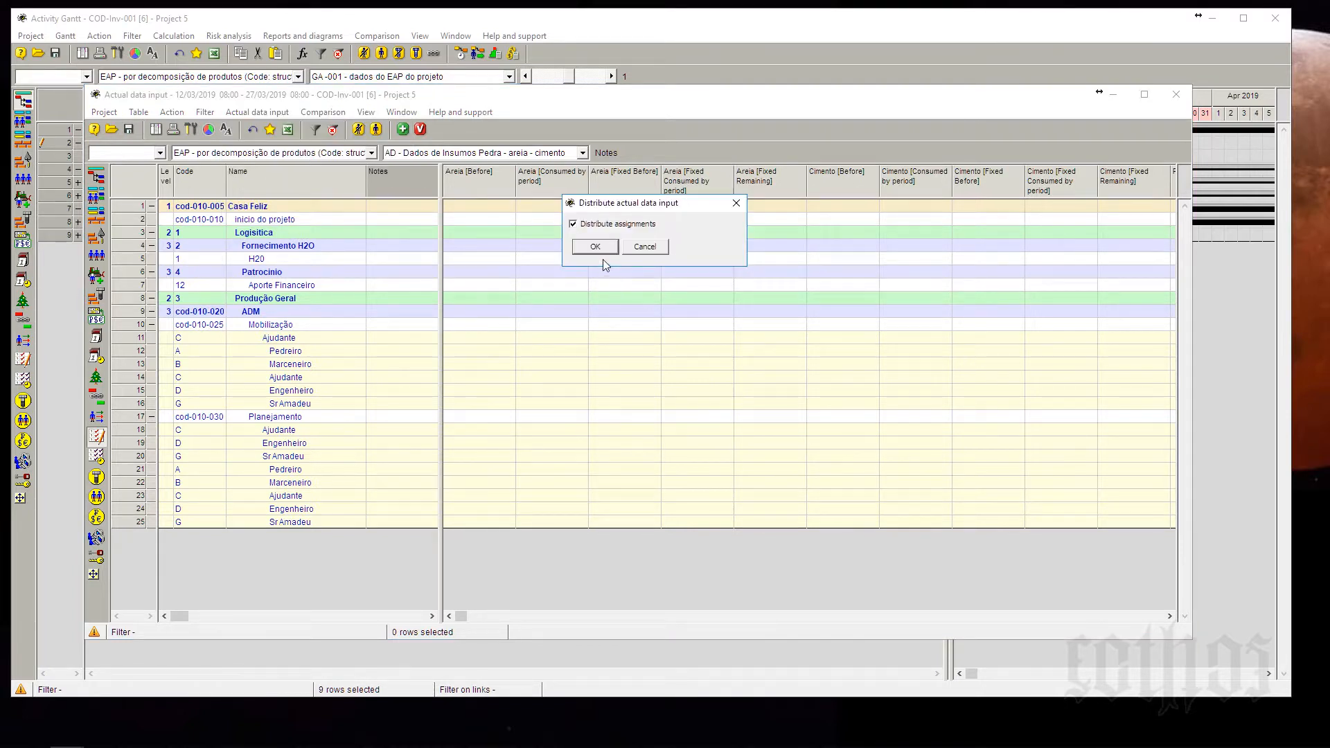
click(600, 247)
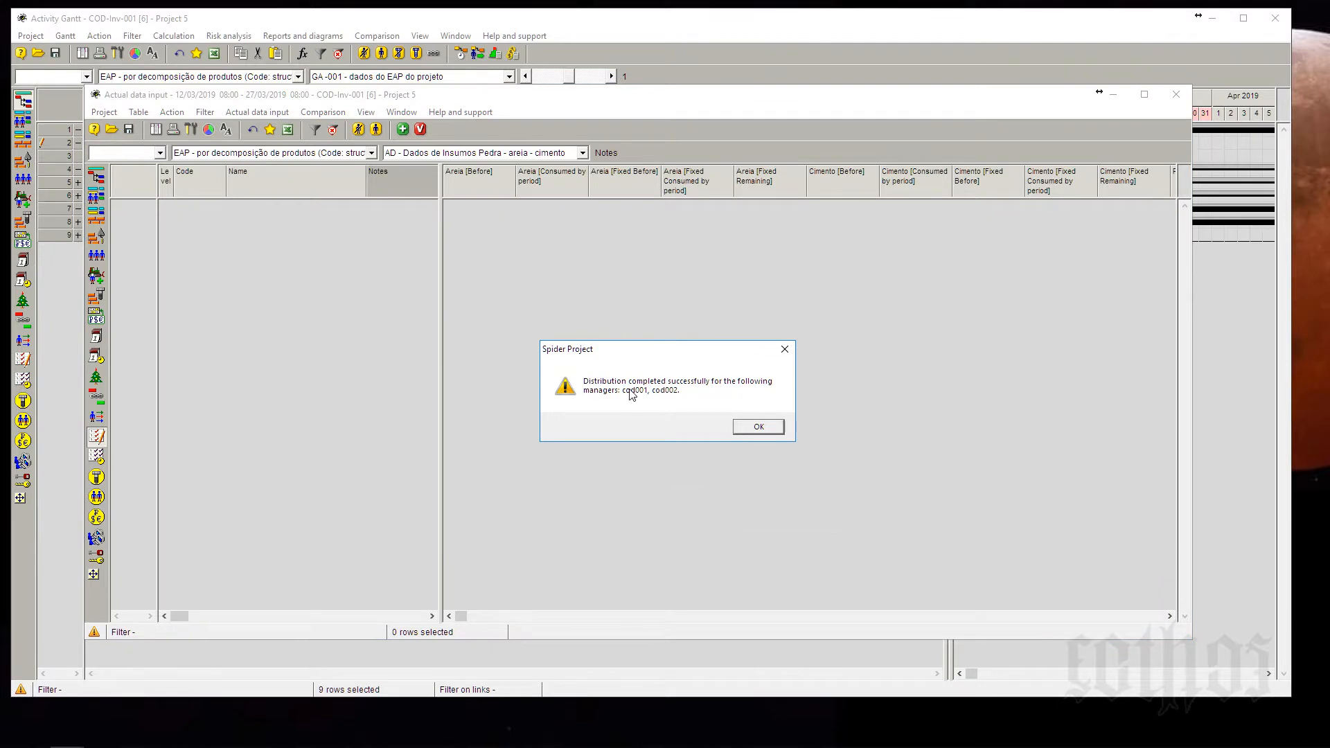
click(758, 427)
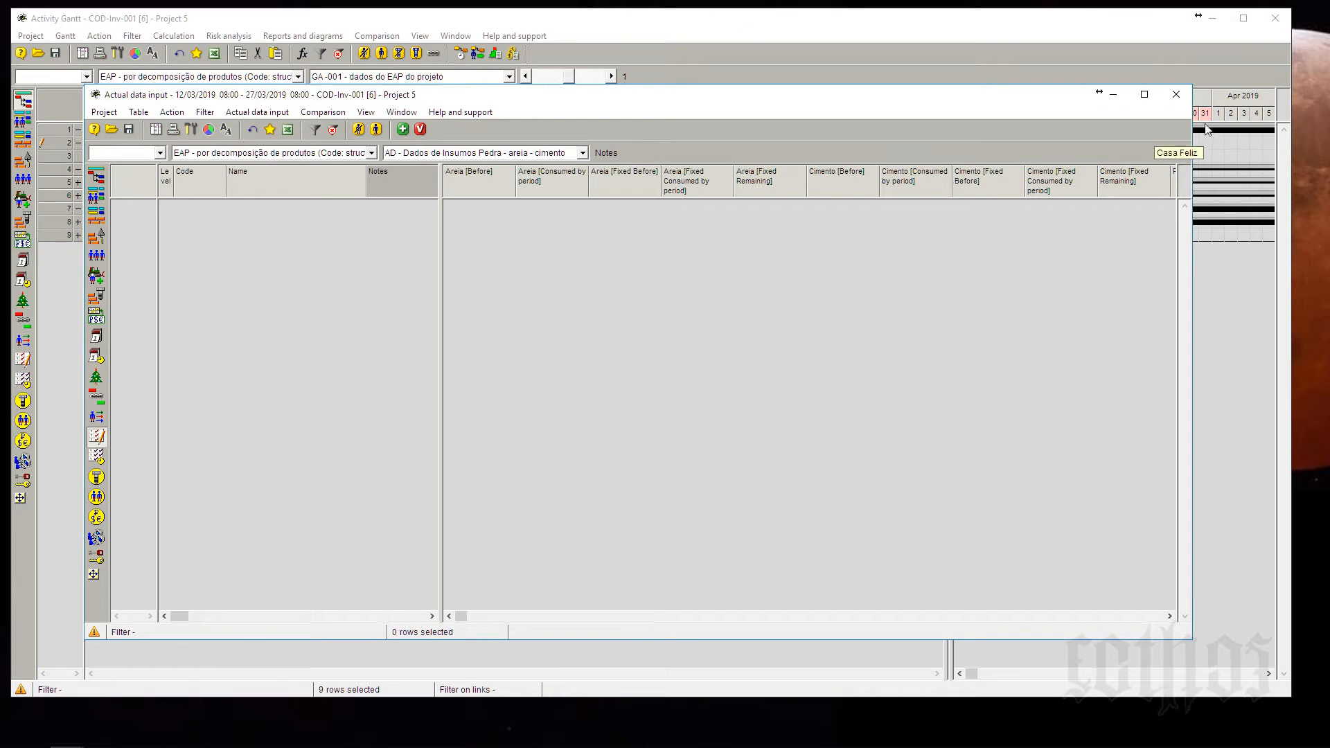
click(1178, 97)
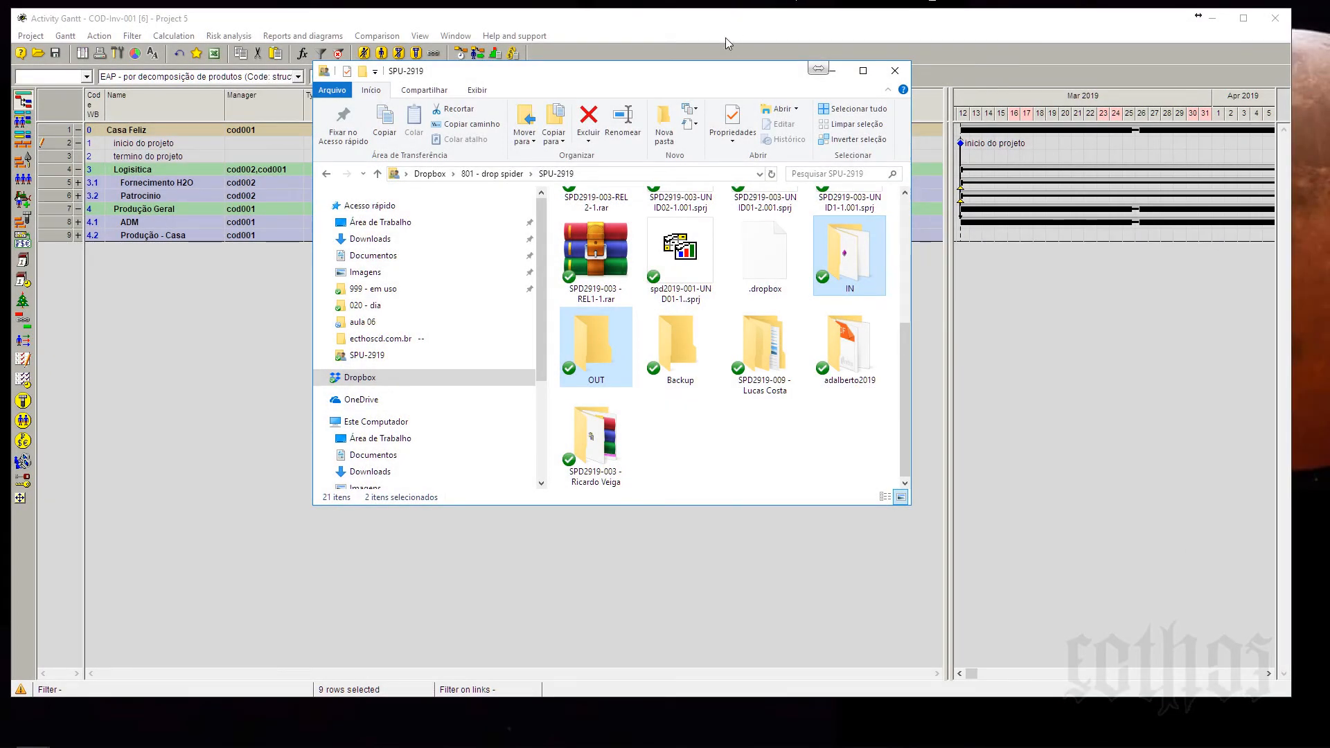
In File Explorer, open the IN folder of SPU-2919 and select cod001.COD-Inv-001.001.sdoc to check the distributed documents.
drag(706, 83, 696, 98)
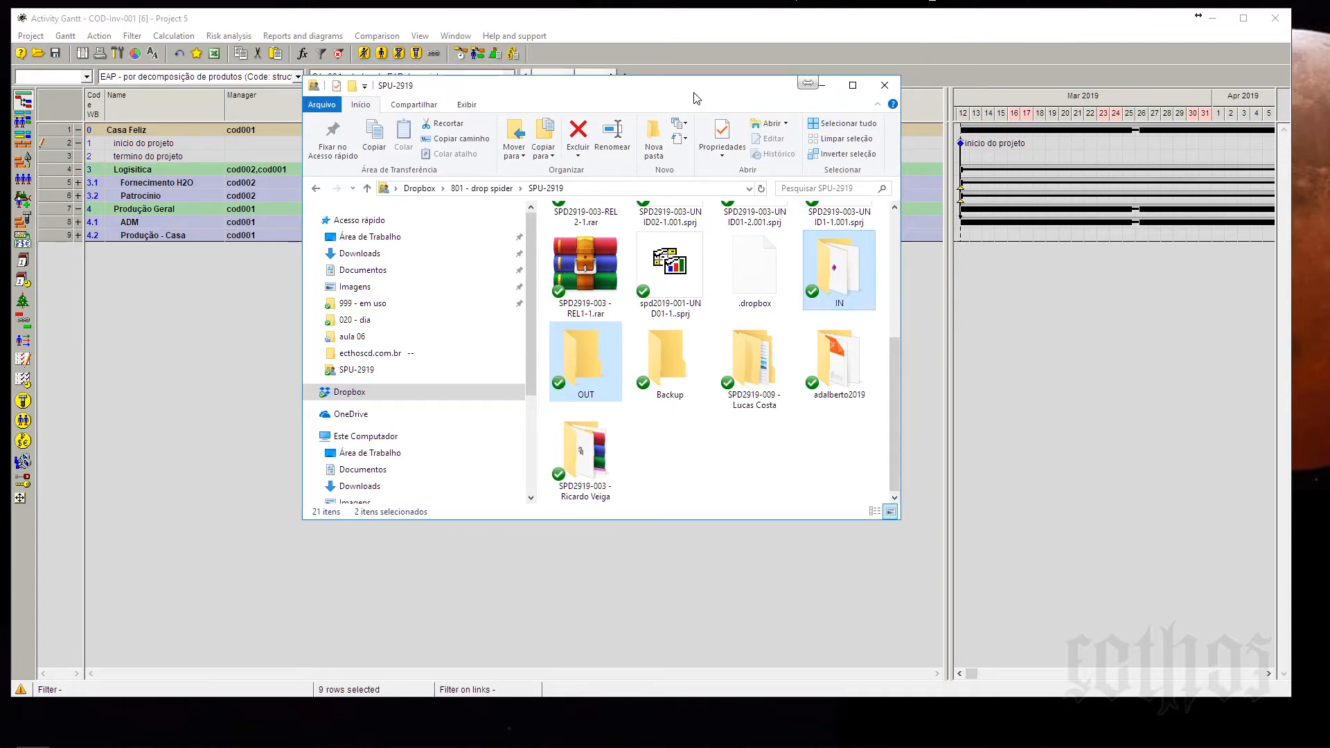
double_click(842, 277)
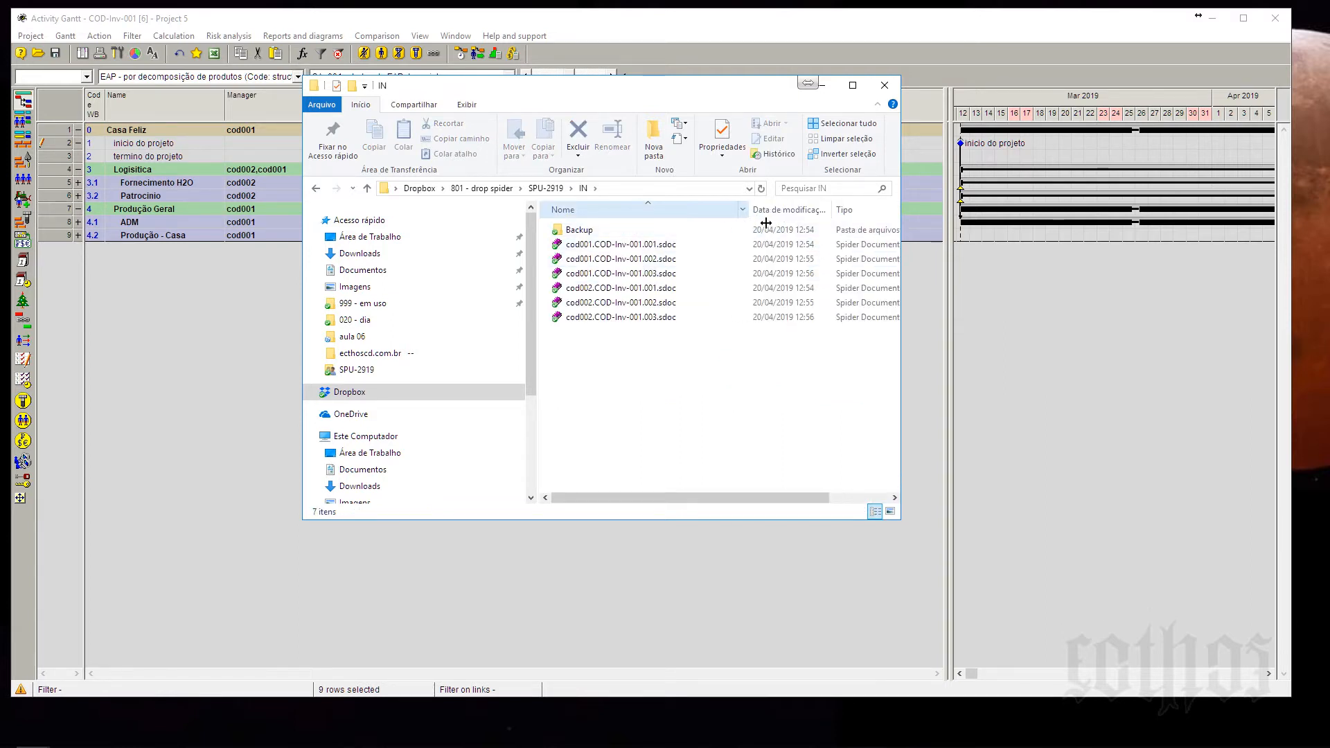
click(672, 248)
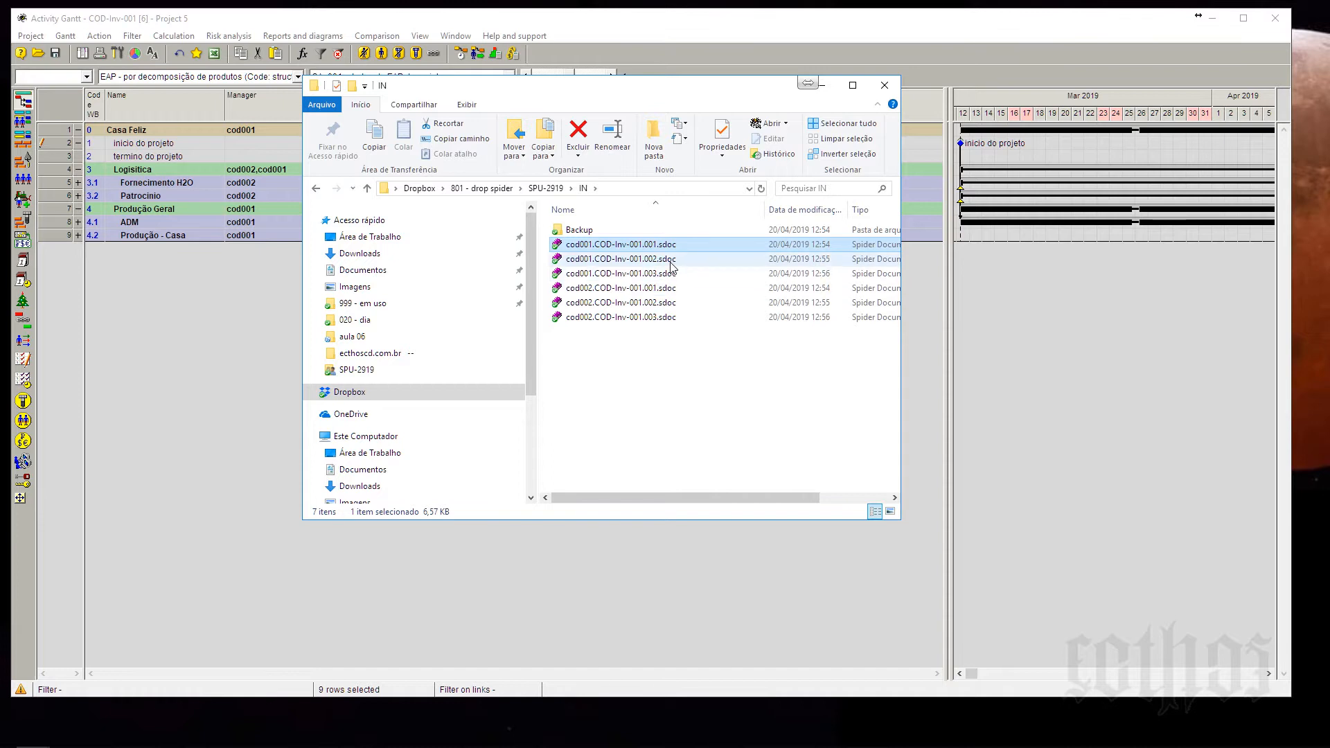
Examine the three cod001 and the three cod002 .sdoc files in the IN folder, including each manager's files as a group.
click(672, 258)
click(672, 274)
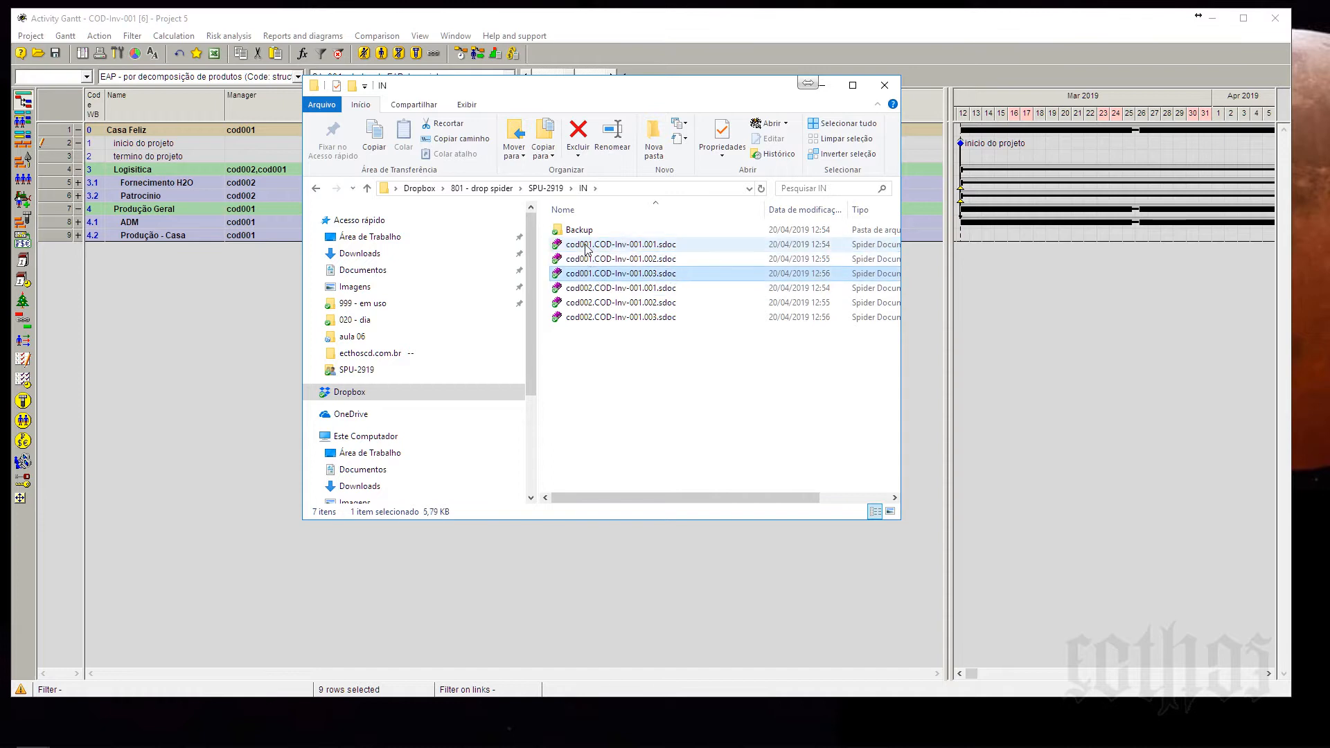
click(596, 287)
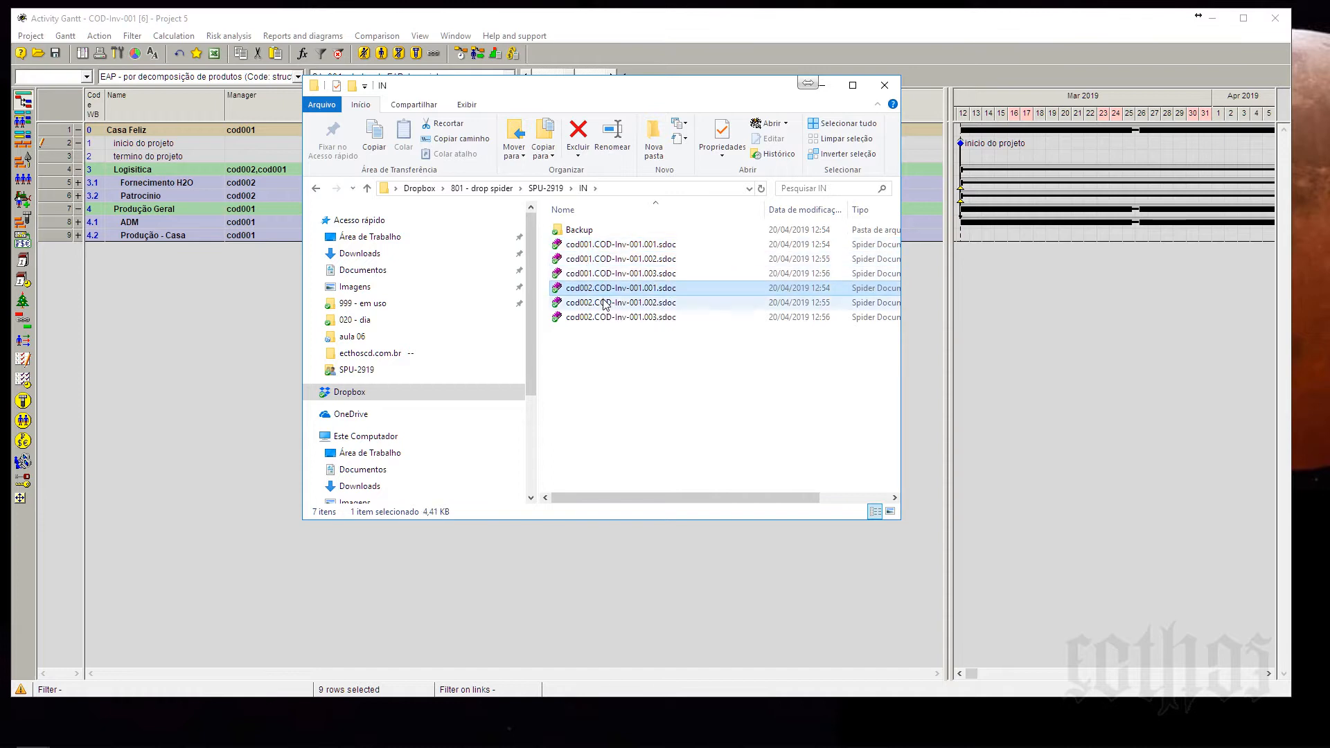
click(602, 303)
click(608, 317)
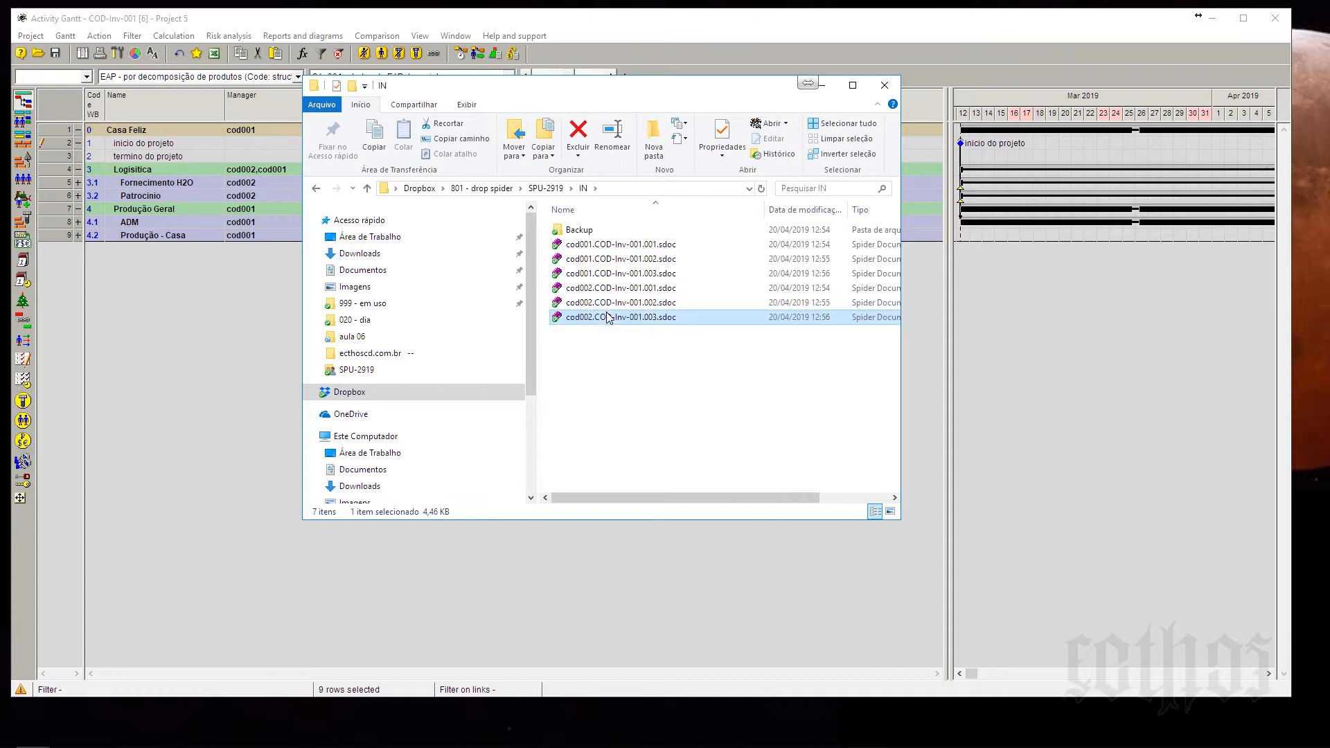
click(630, 251)
shift+click(631, 275)
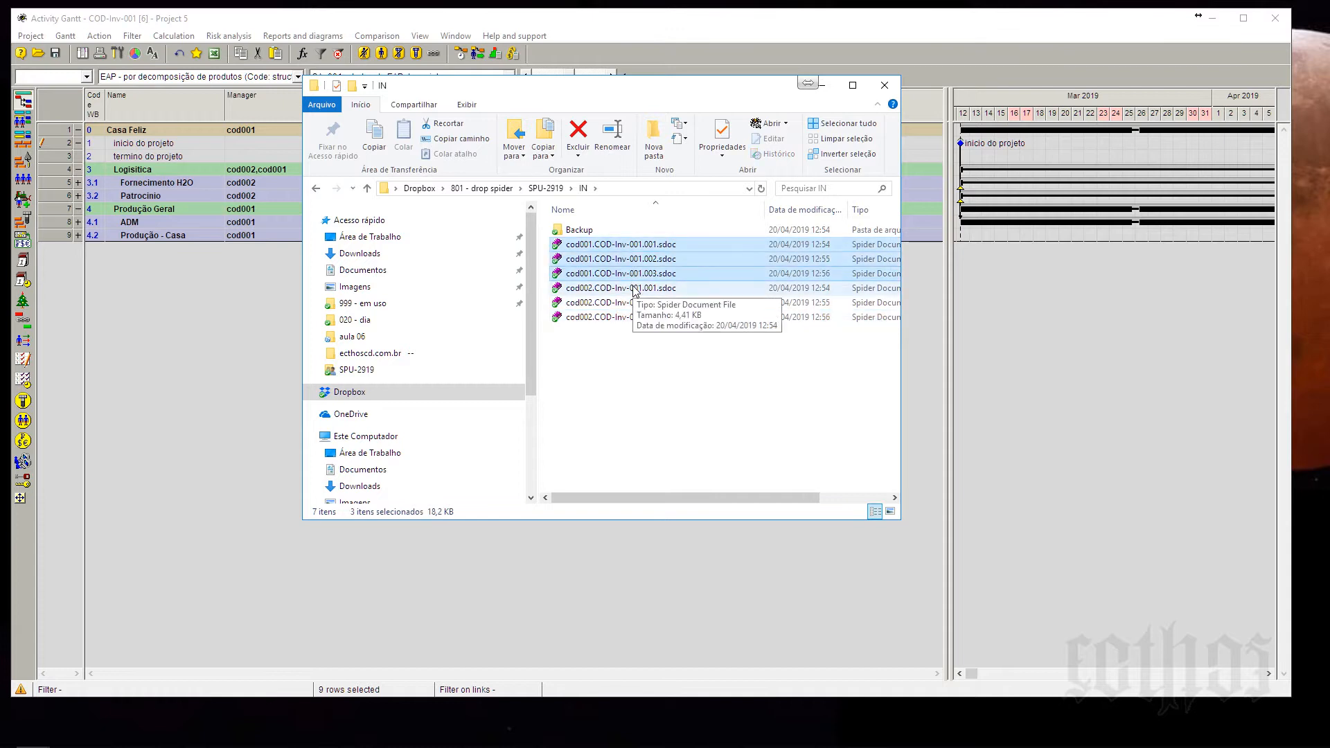
click(633, 288)
shift+click(641, 317)
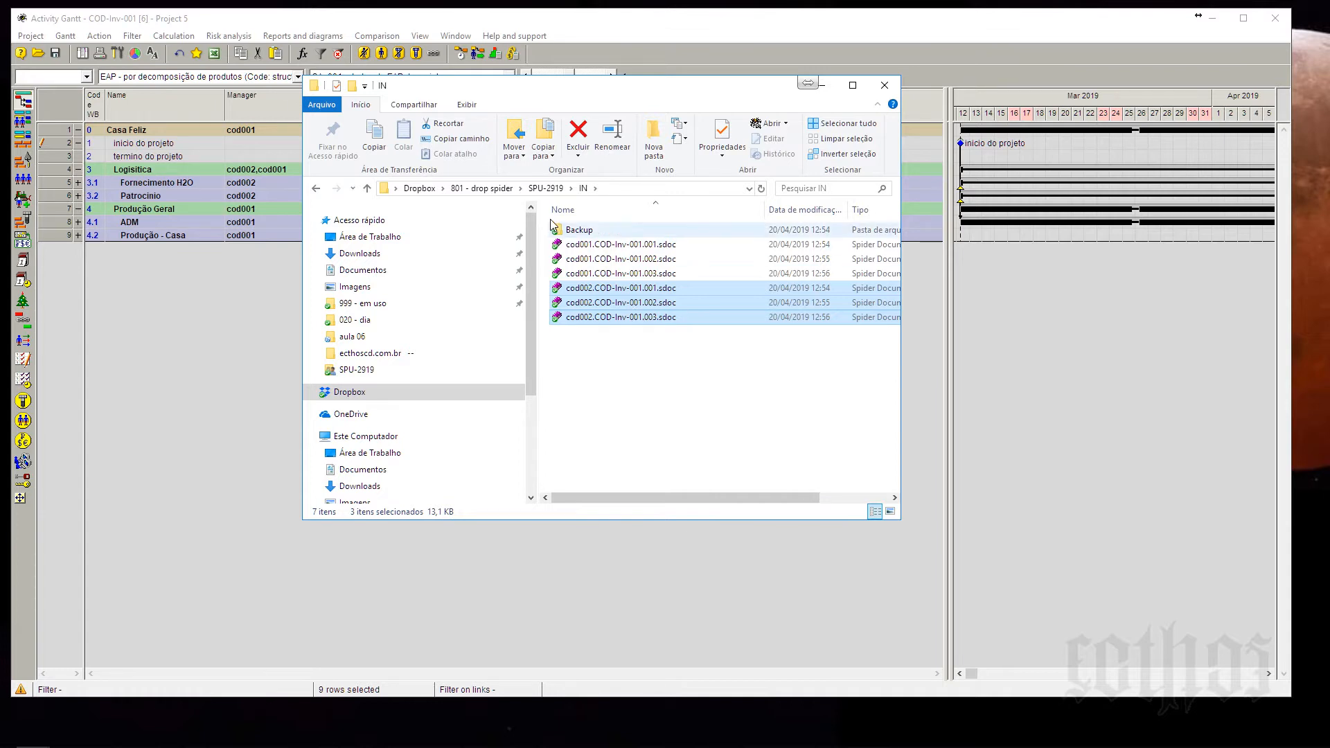
Look into the OUT folder of SPU-2919 and return to the IN folder.
click(546, 190)
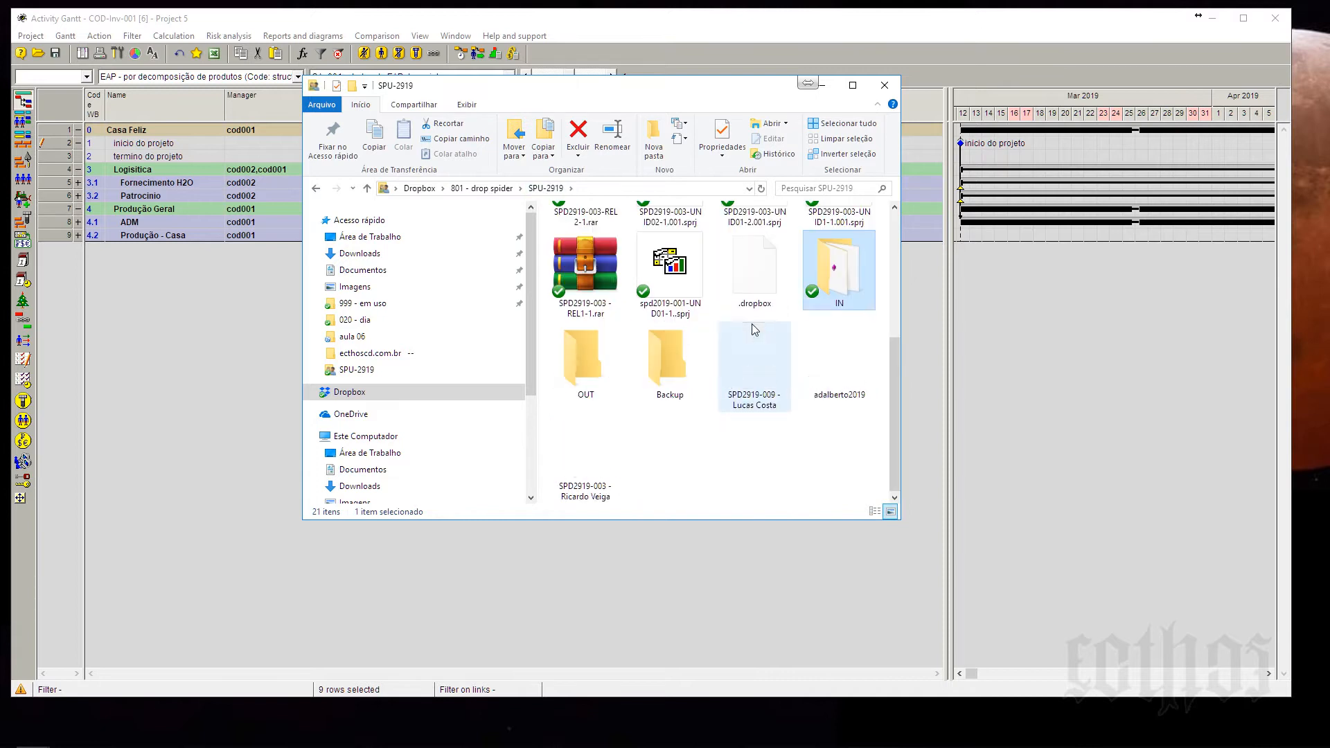
click(593, 366)
double_click(593, 368)
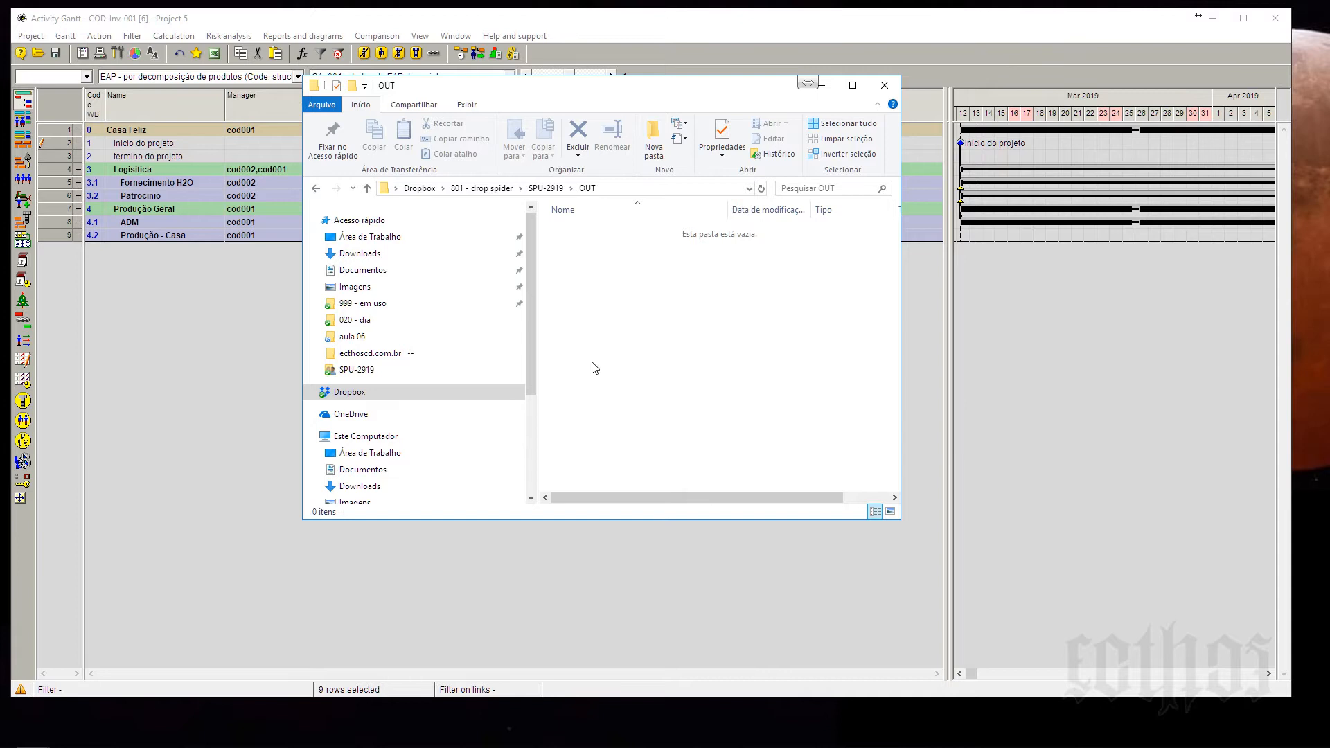
click(546, 188)
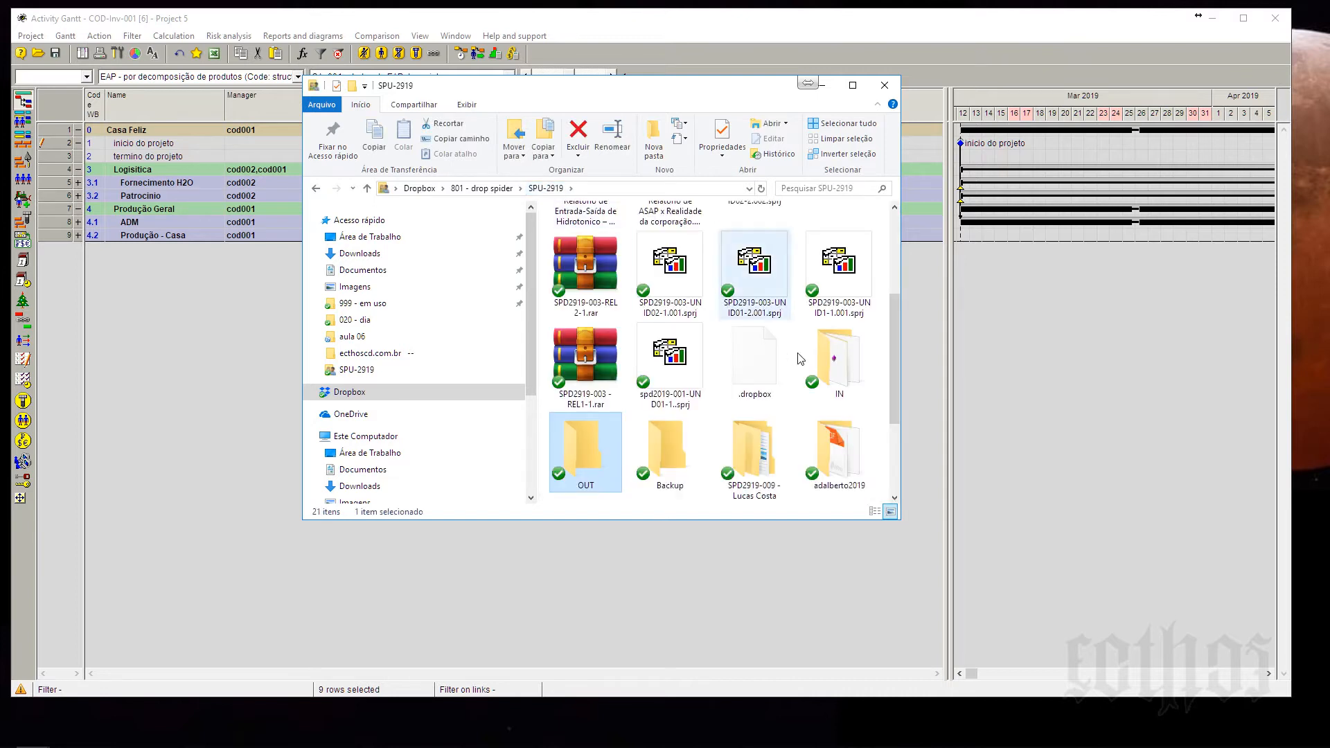
double_click(840, 381)
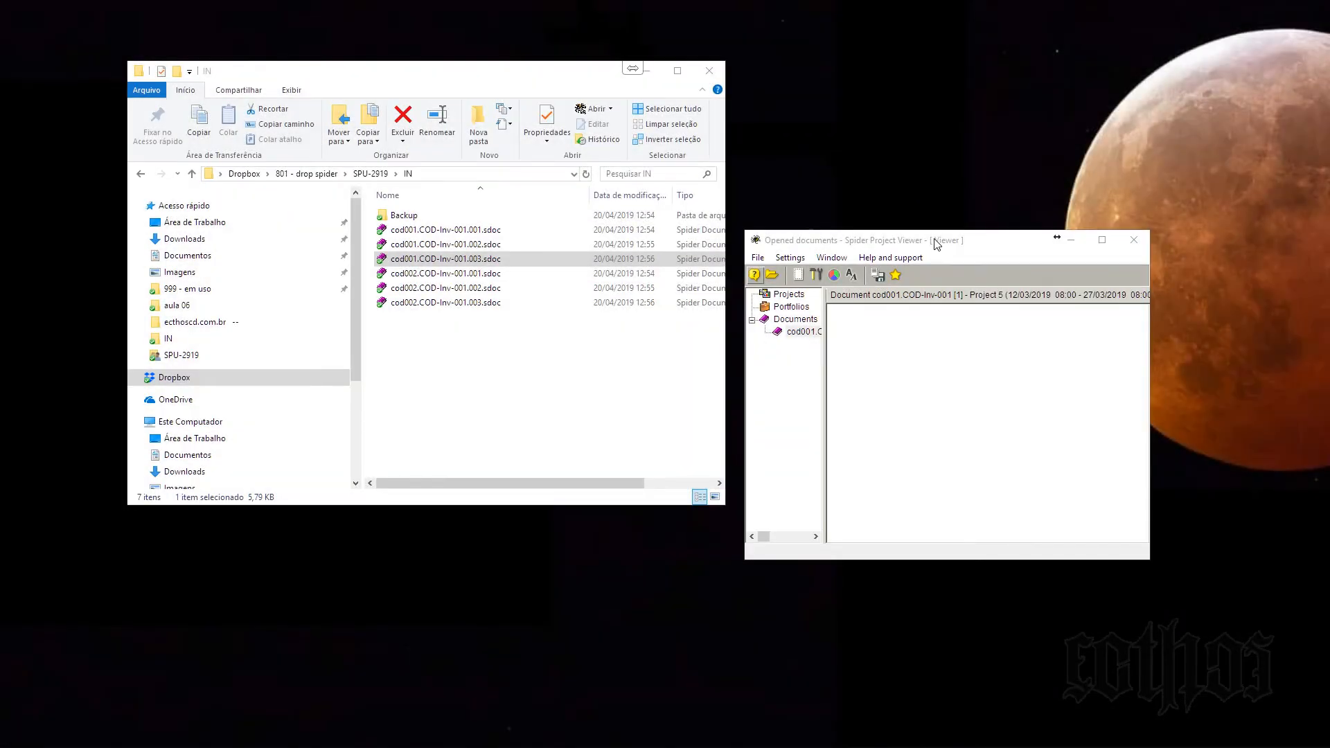
In Spider Project Viewer, open the Projects and documents dialog beside the IN folder window and widen its Code column.
drag(935, 244, 1065, 57)
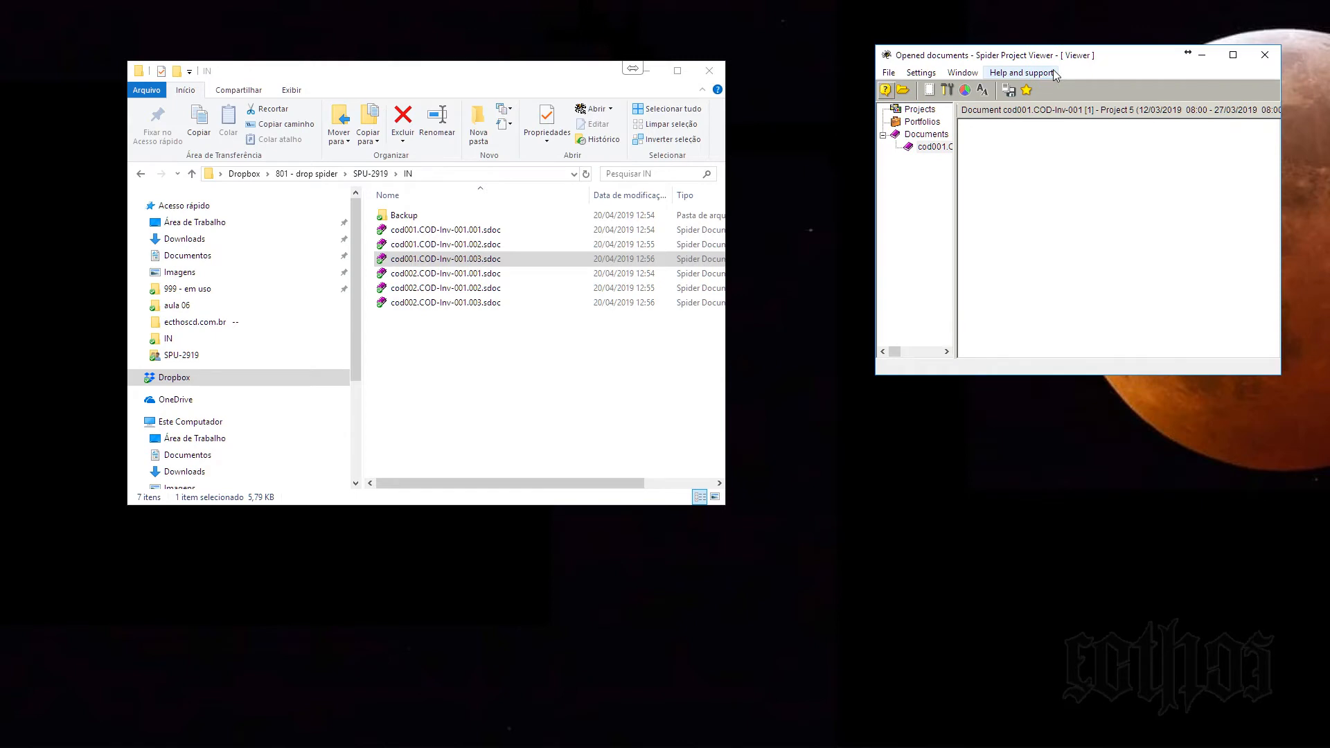
click(903, 91)
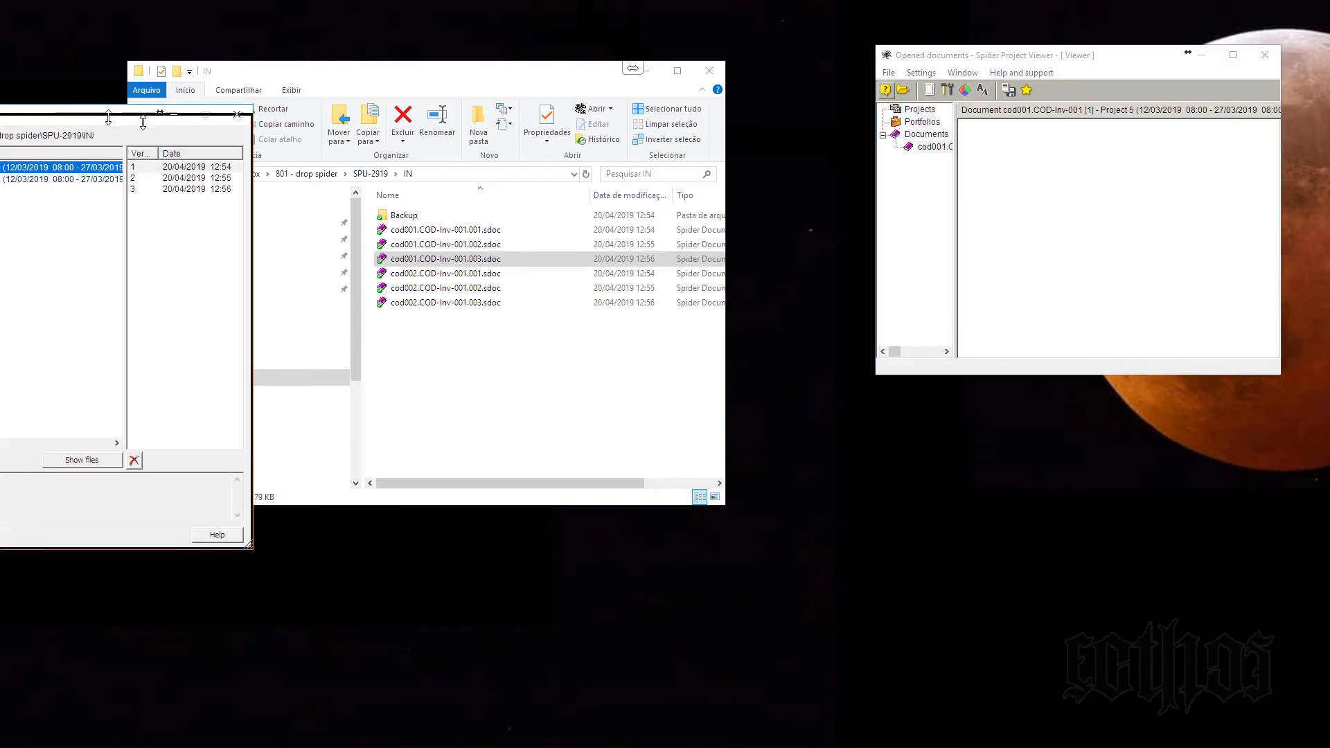
drag(120, 138, 1140, 147)
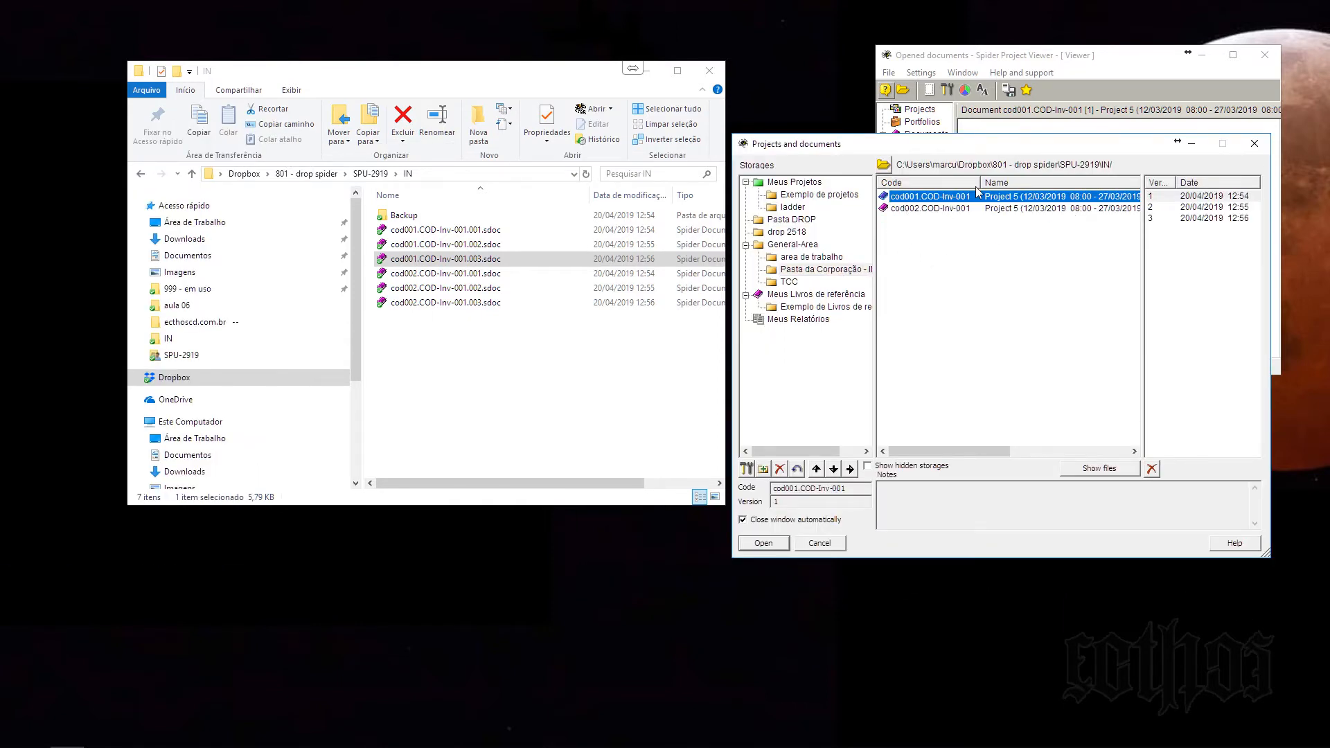
drag(977, 182, 1020, 183)
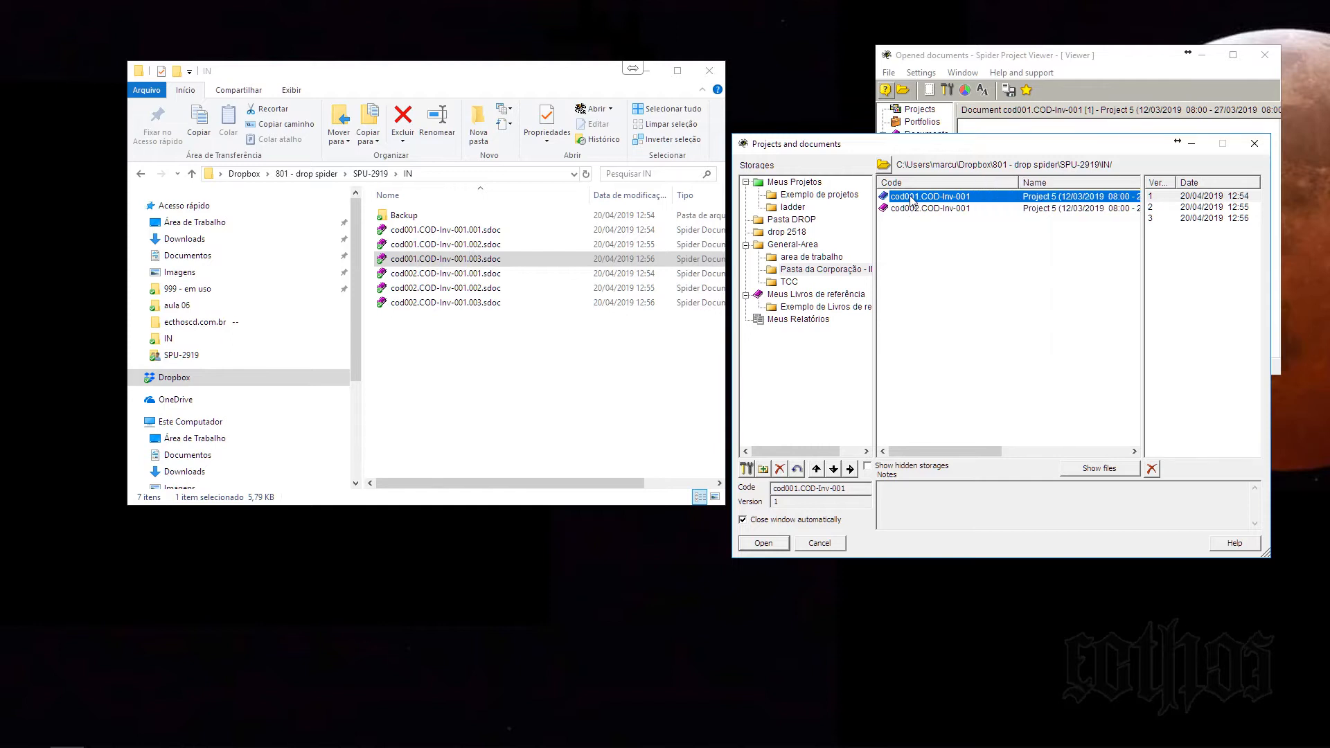
Compare the cod001.COD-Inv-001 and cod002.COD-Inv-001 documents and check versions 1 and 3 of the cod001 document.
click(912, 208)
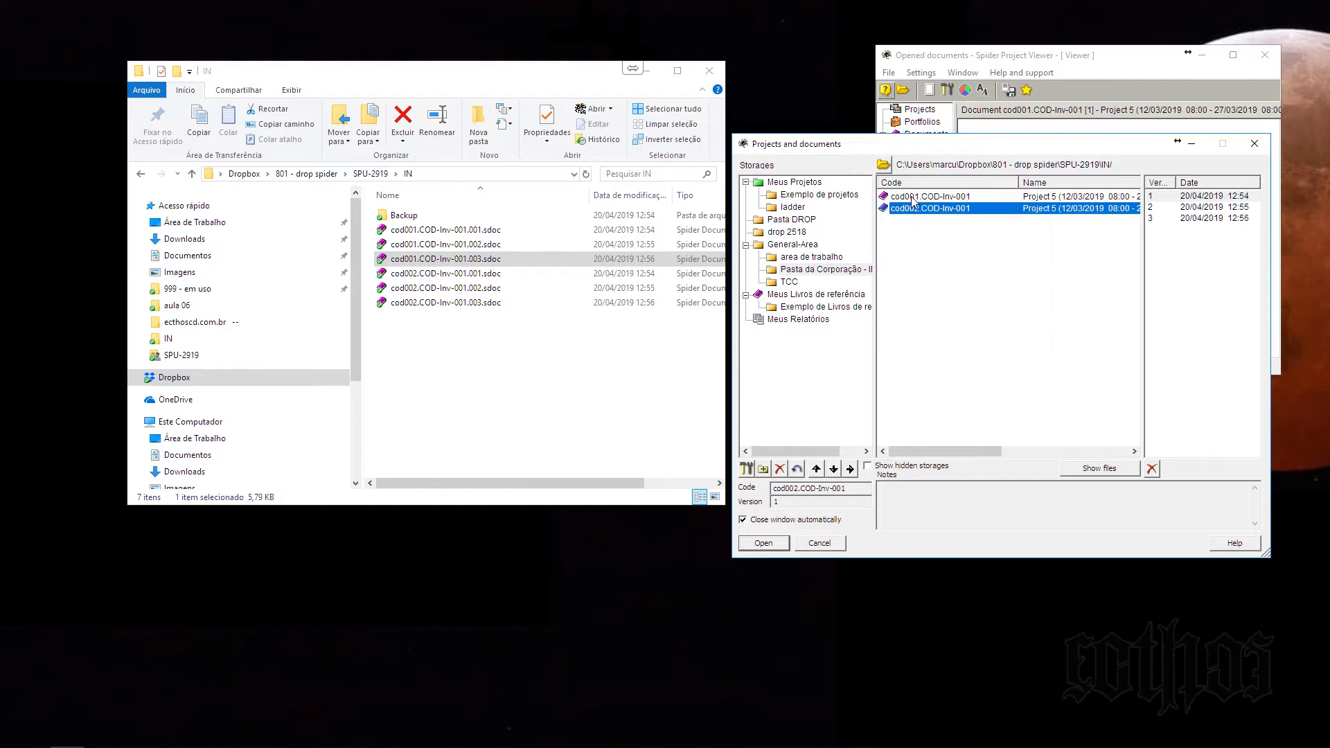
click(911, 199)
click(913, 208)
click(913, 198)
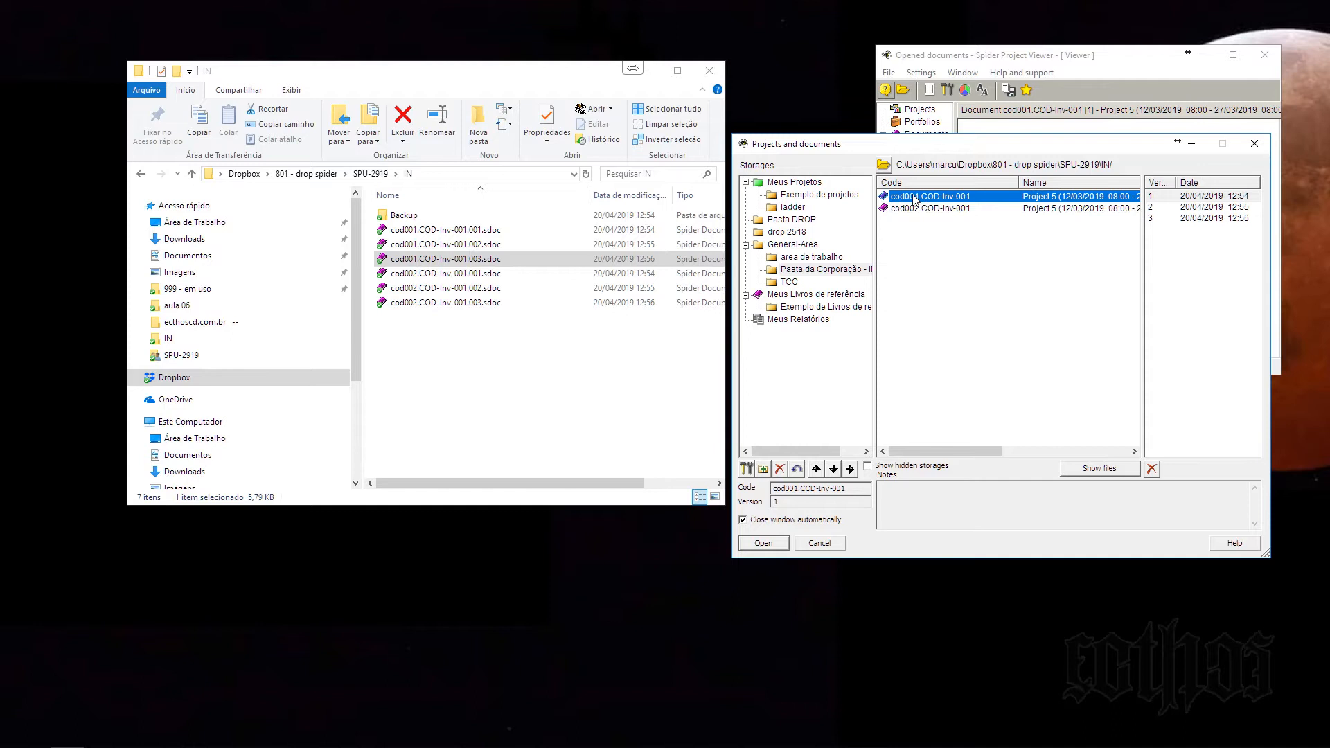
click(1189, 197)
click(1193, 218)
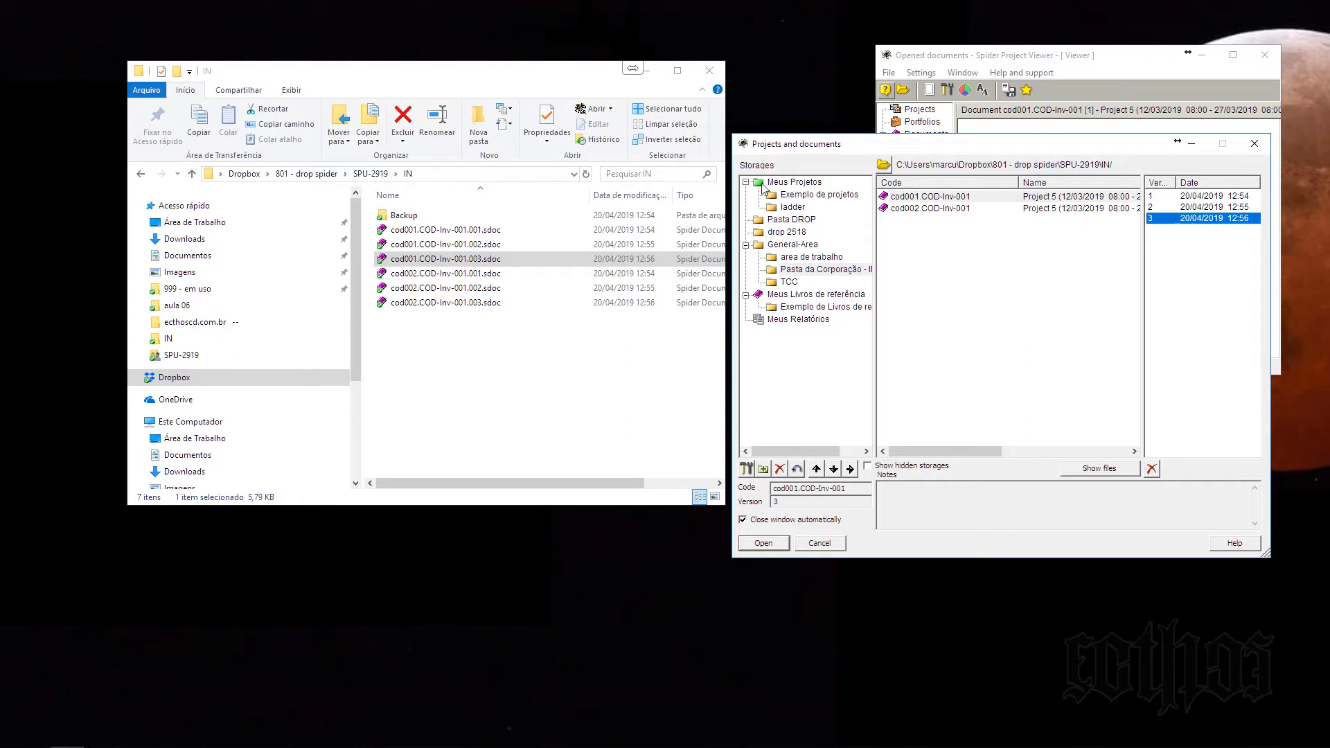
Inspect the raw content of cod001.COD-Inv-001.001.sdoc in Notepad, close it, and check the 002 and 003 files of cod001.
right_click(431, 230)
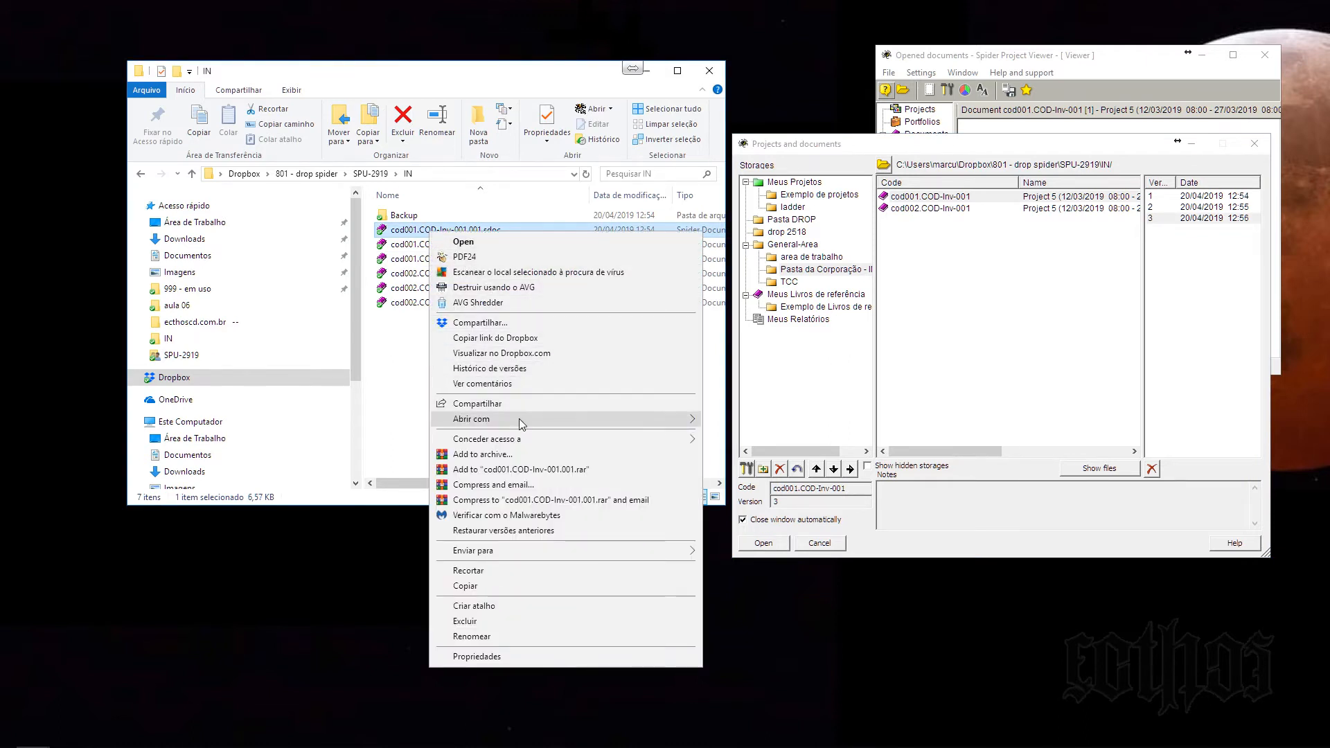
mouse_move(581, 422)
click(750, 421)
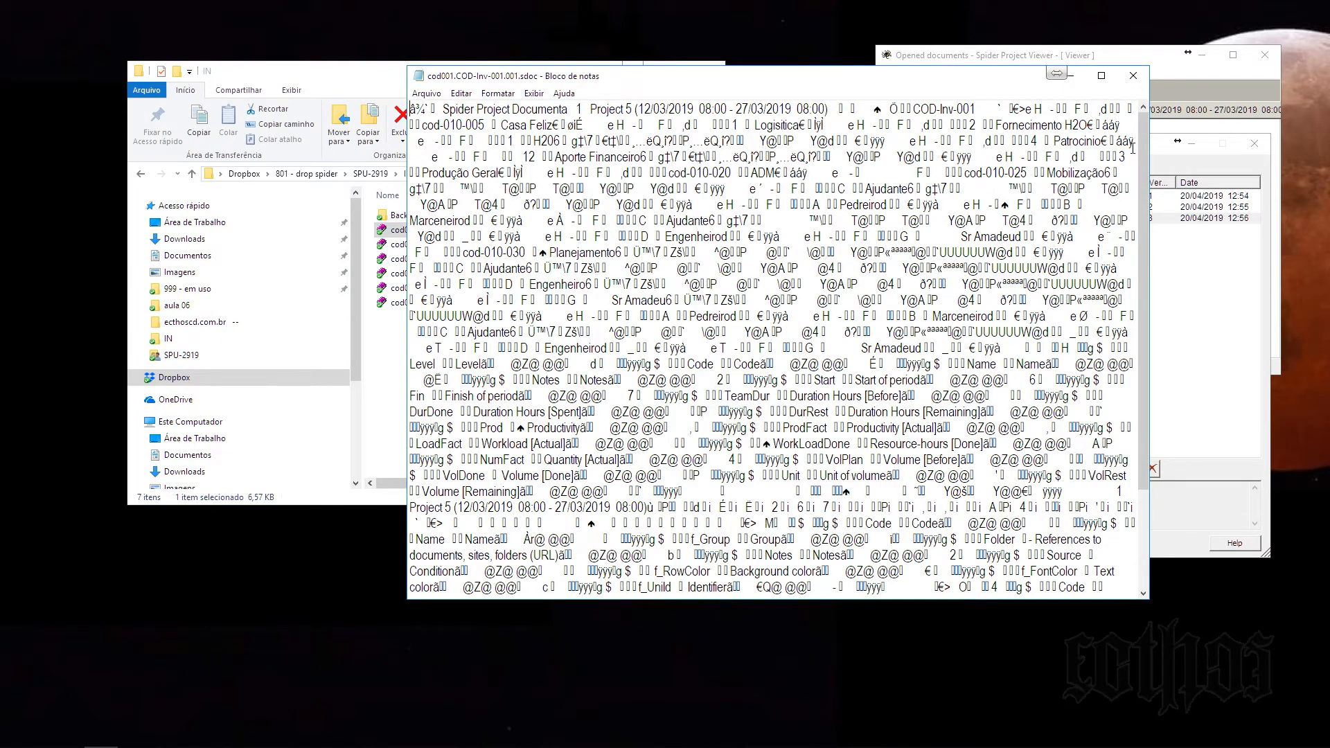
drag(1142, 151, 1171, 165)
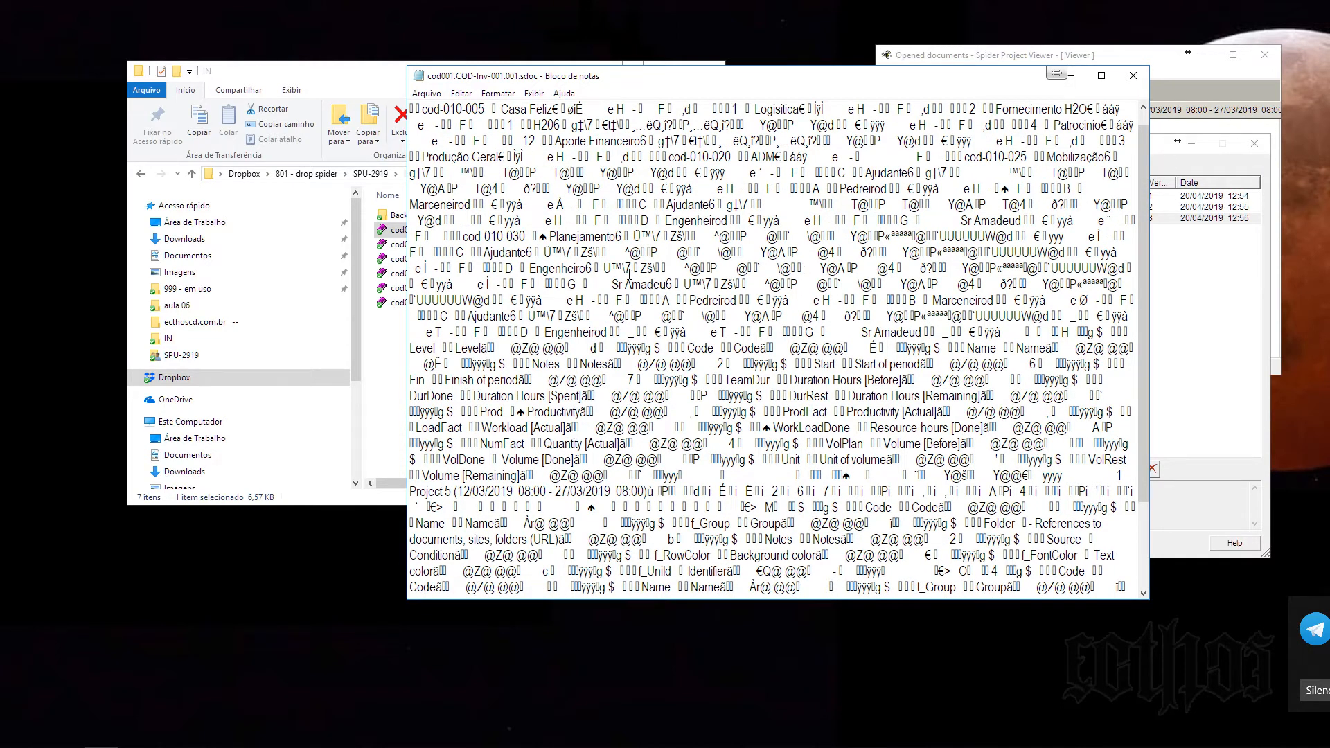
click(1136, 76)
click(490, 244)
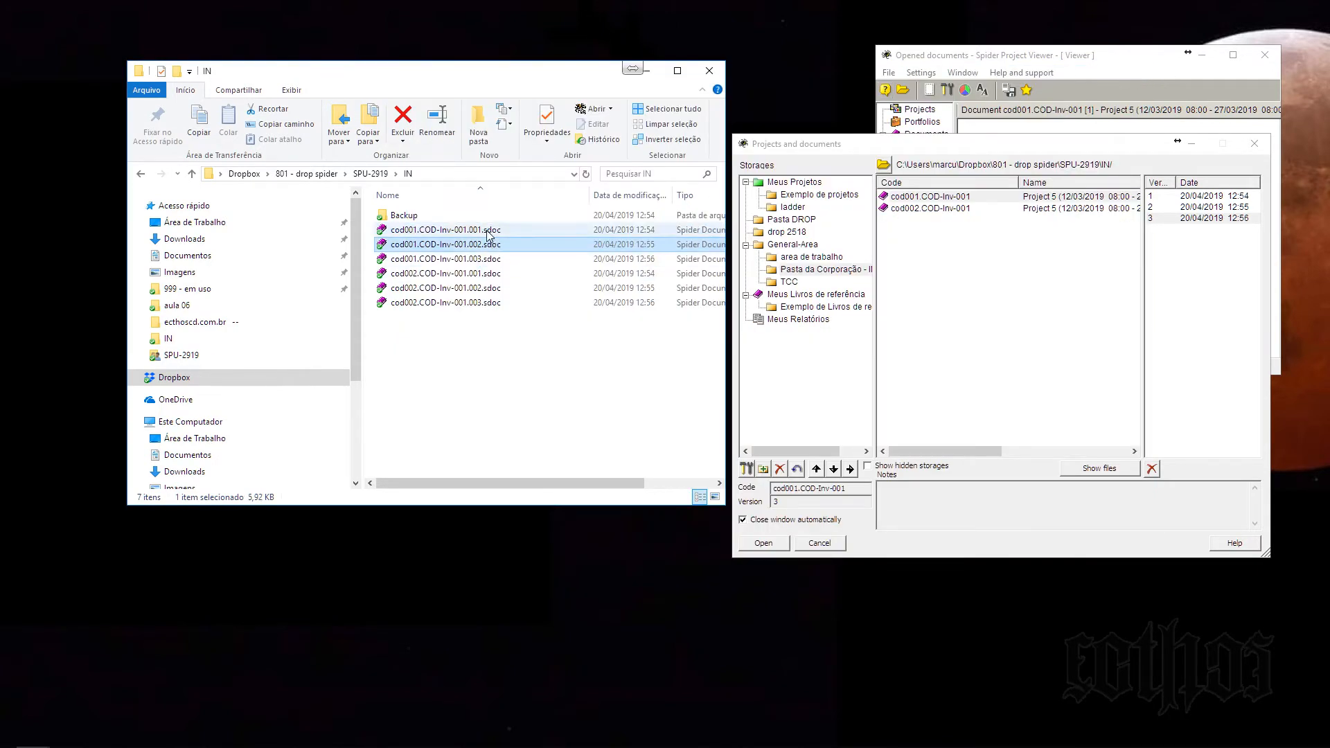
click(491, 259)
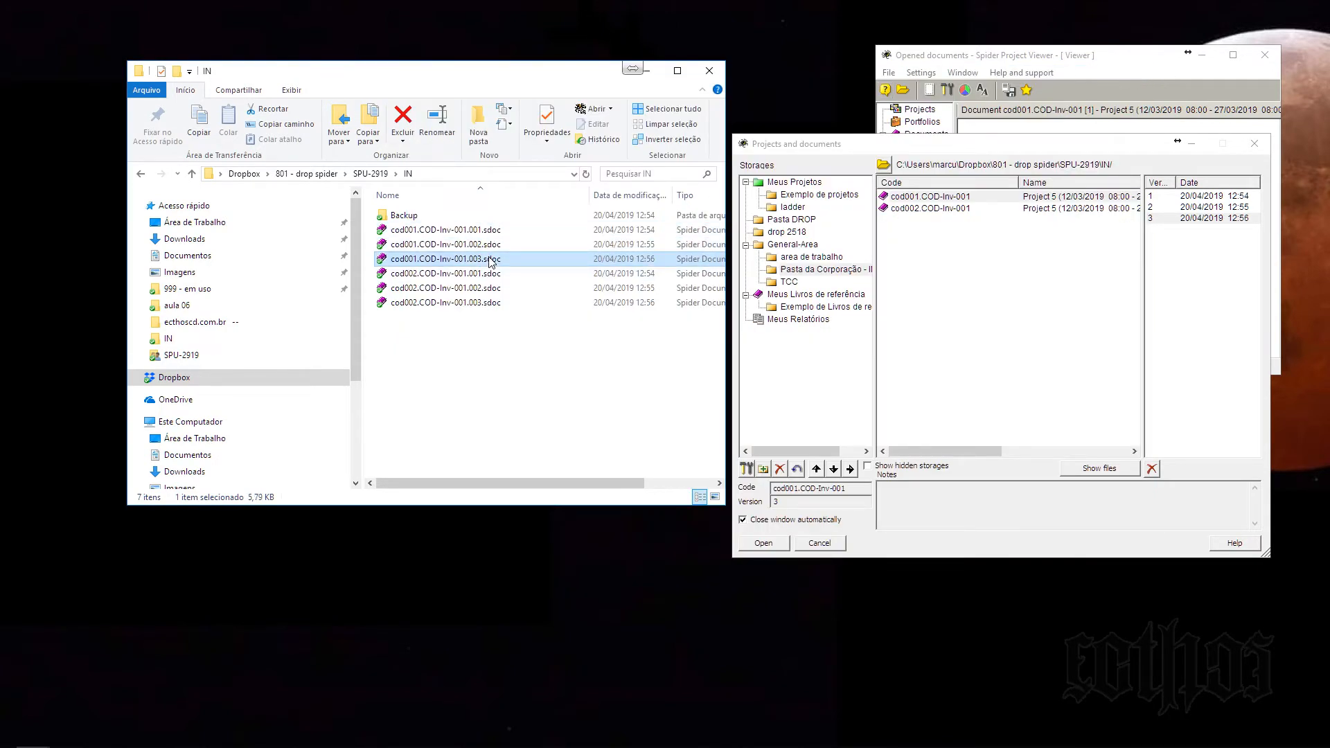
Open version 1 of cod001.COD-Inv-001 in the viewer, reveal its Start of period column and check Mobilização's Volume [Done].
click(912, 199)
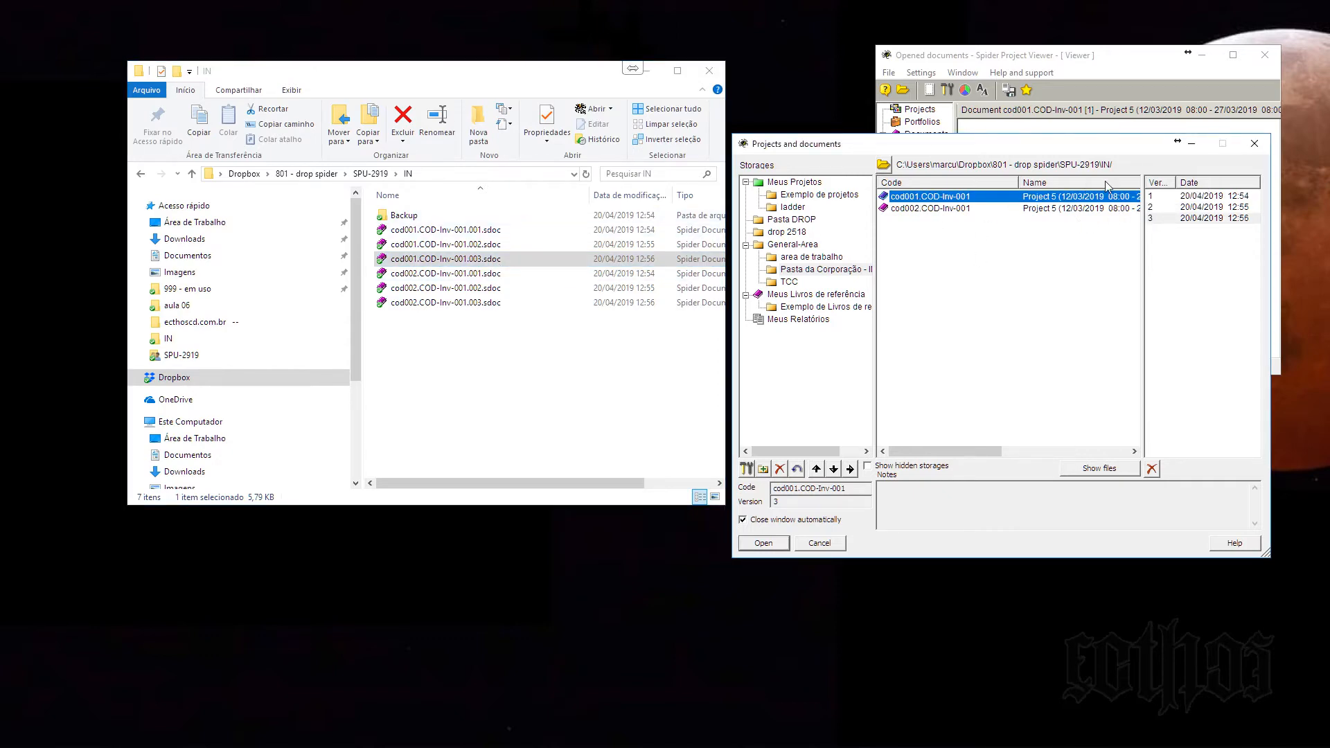
double_click(1151, 197)
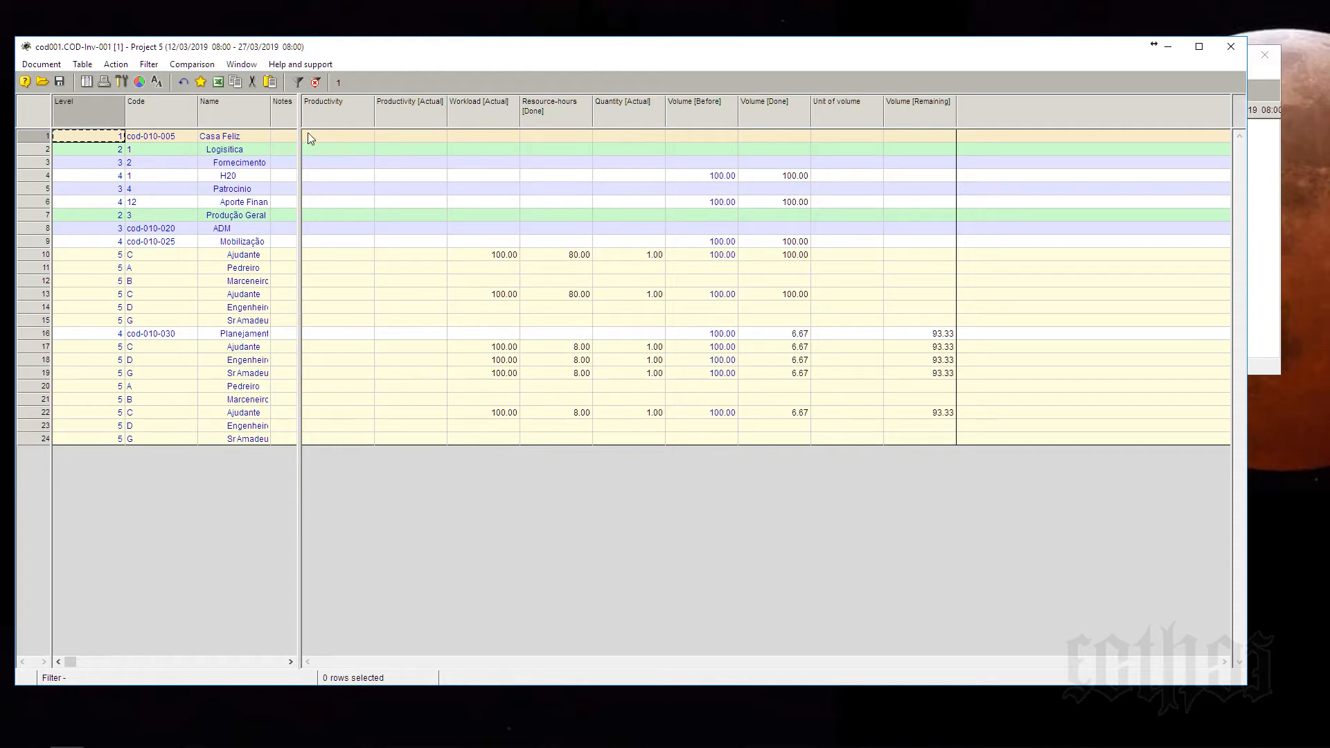
drag(298, 137, 413, 188)
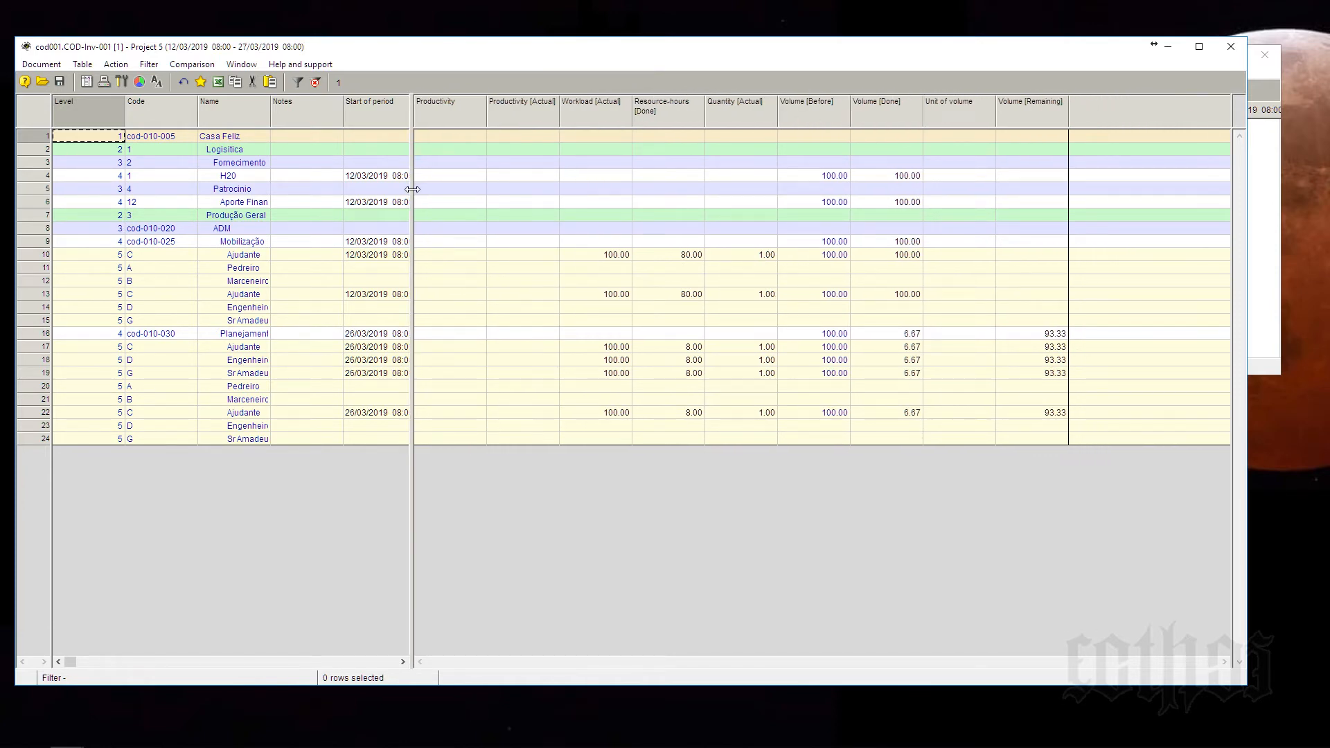
click(889, 242)
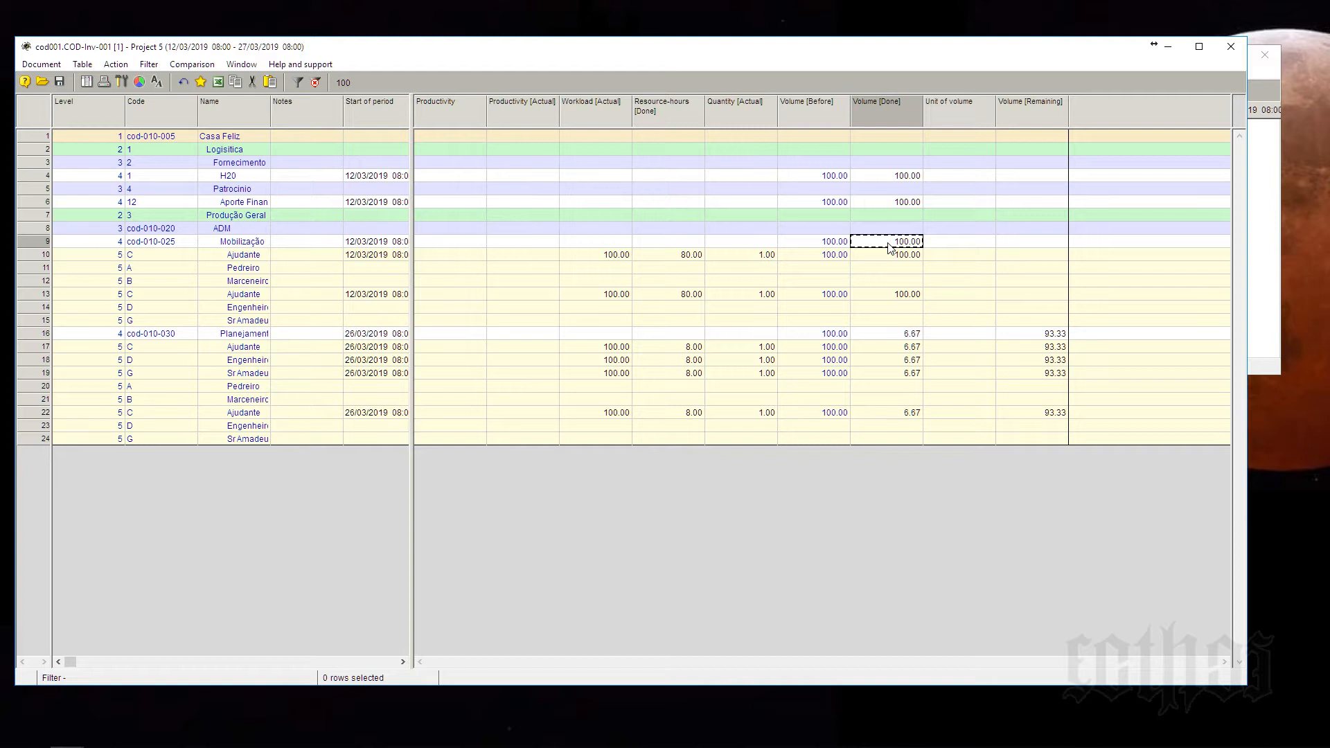
Set Volume [Done] of the Planejamento activity to 0 and check its Volume [Remaining].
click(906, 337)
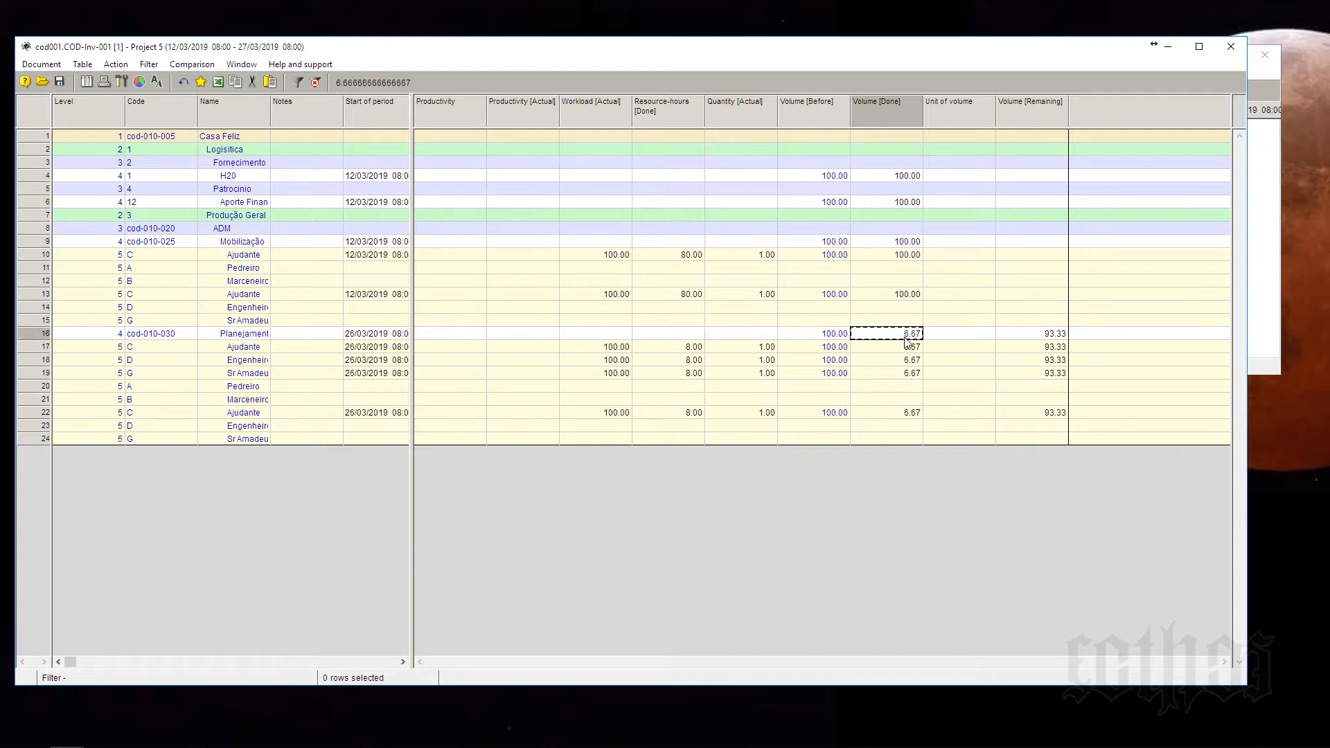
text(0)
click(1030, 339)
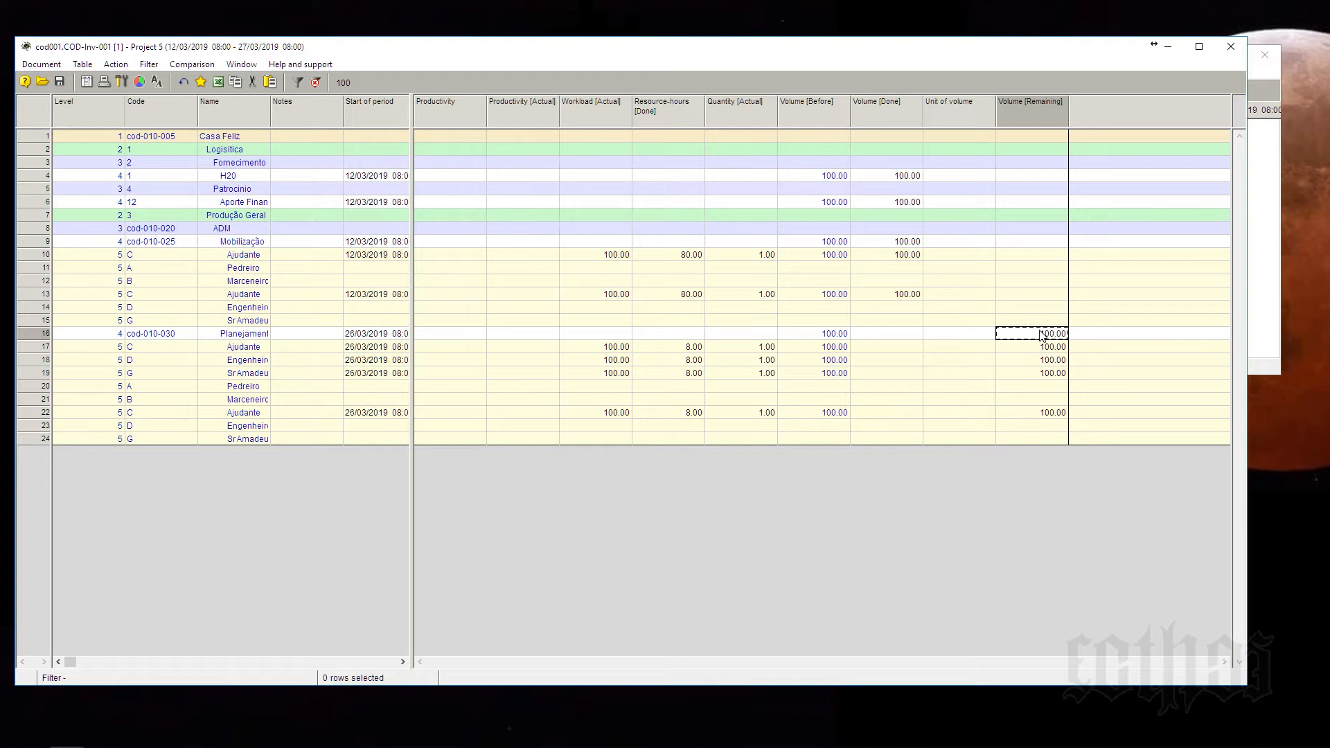
Set Volume [Done] of the Planejamento activity to 10.
click(900, 335)
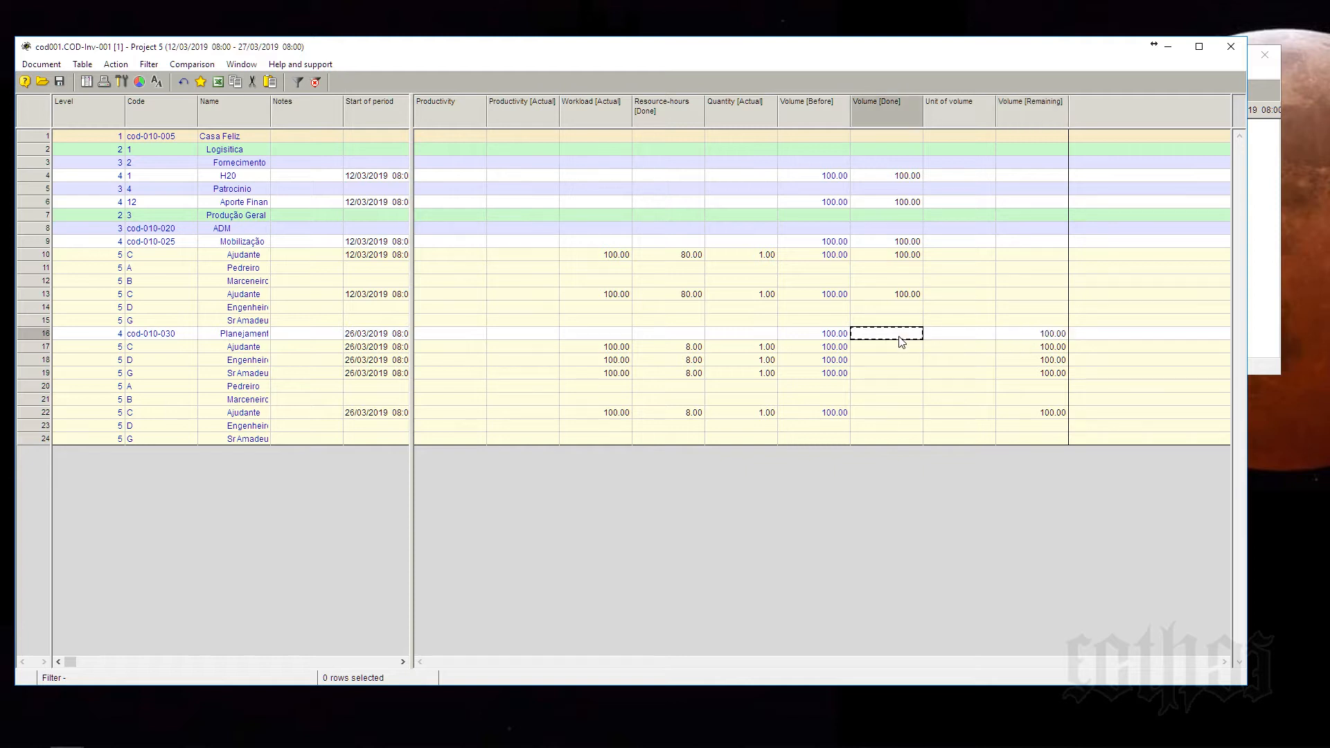
text(10)
key(Return)
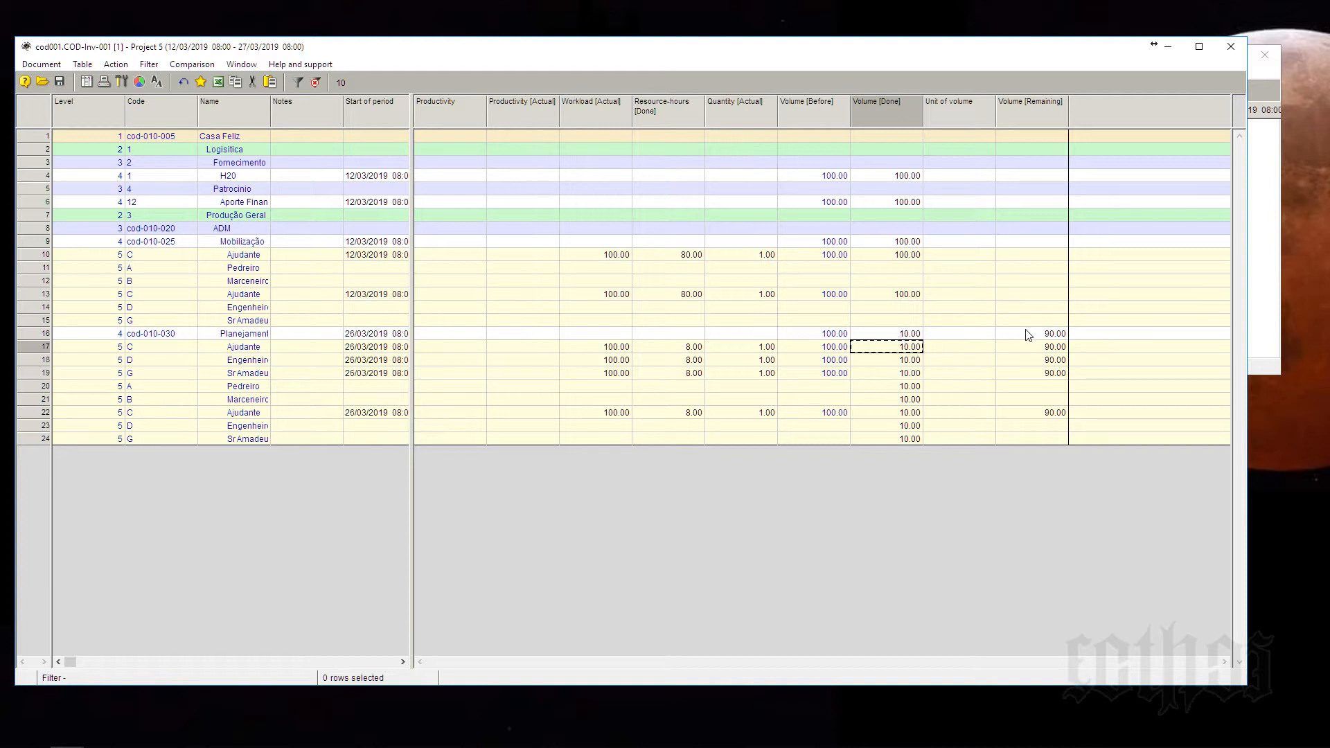
click(889, 336)
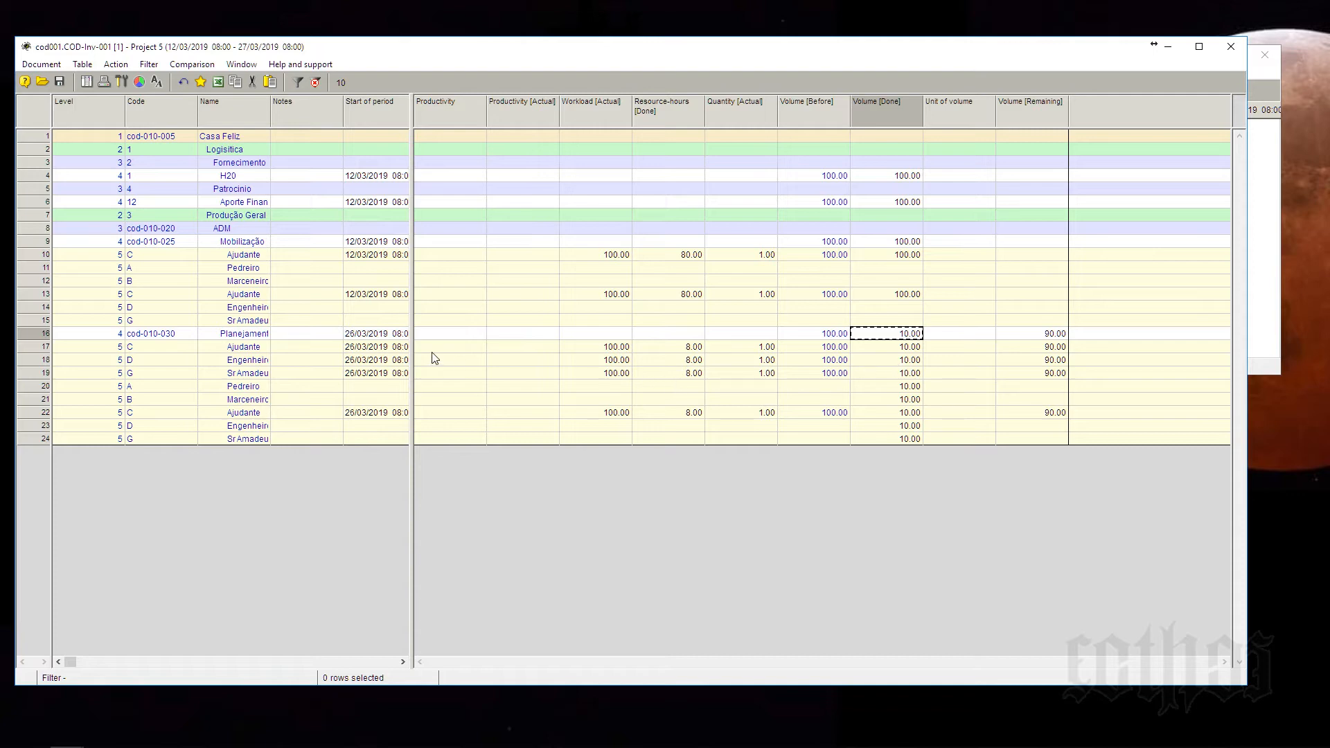
Set Start of period of the Engenheiro assignment under Planejamento to 28/03/2019, revealing the period and duration columns as needed.
drag(412, 346, 691, 347)
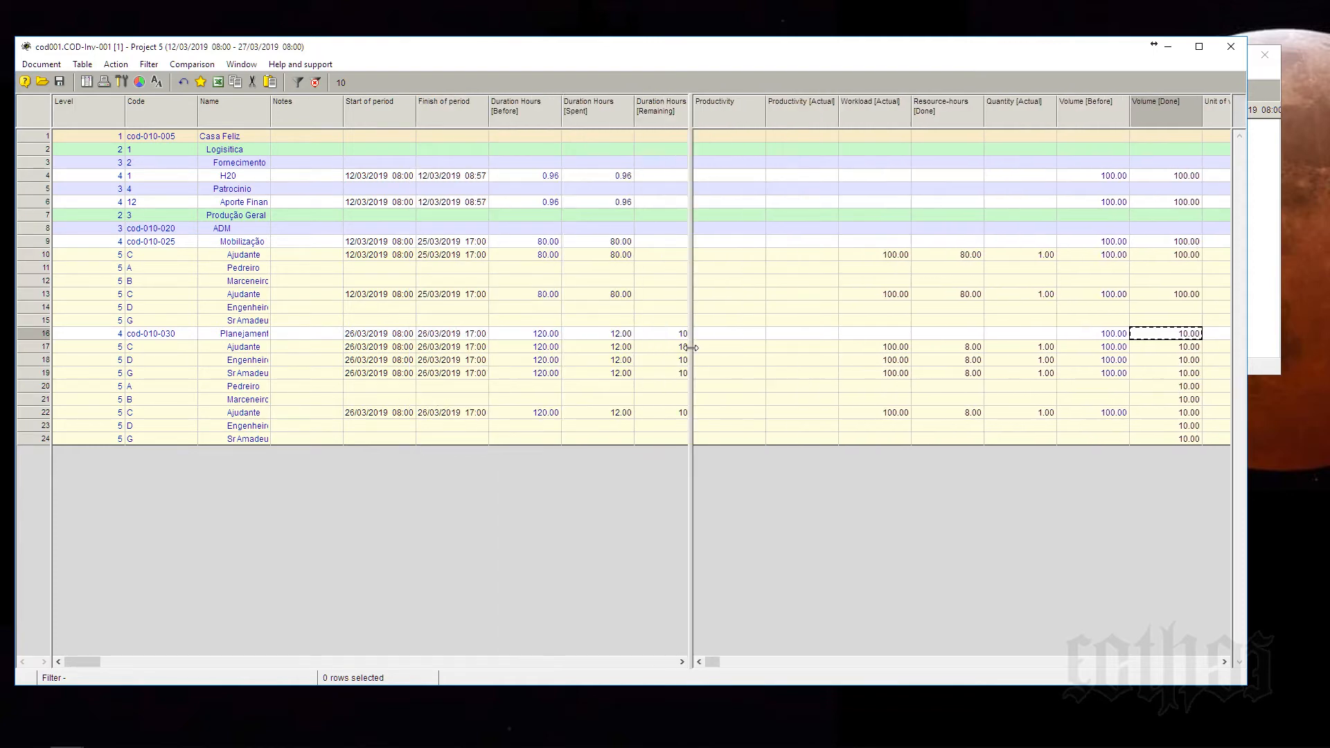
click(383, 361)
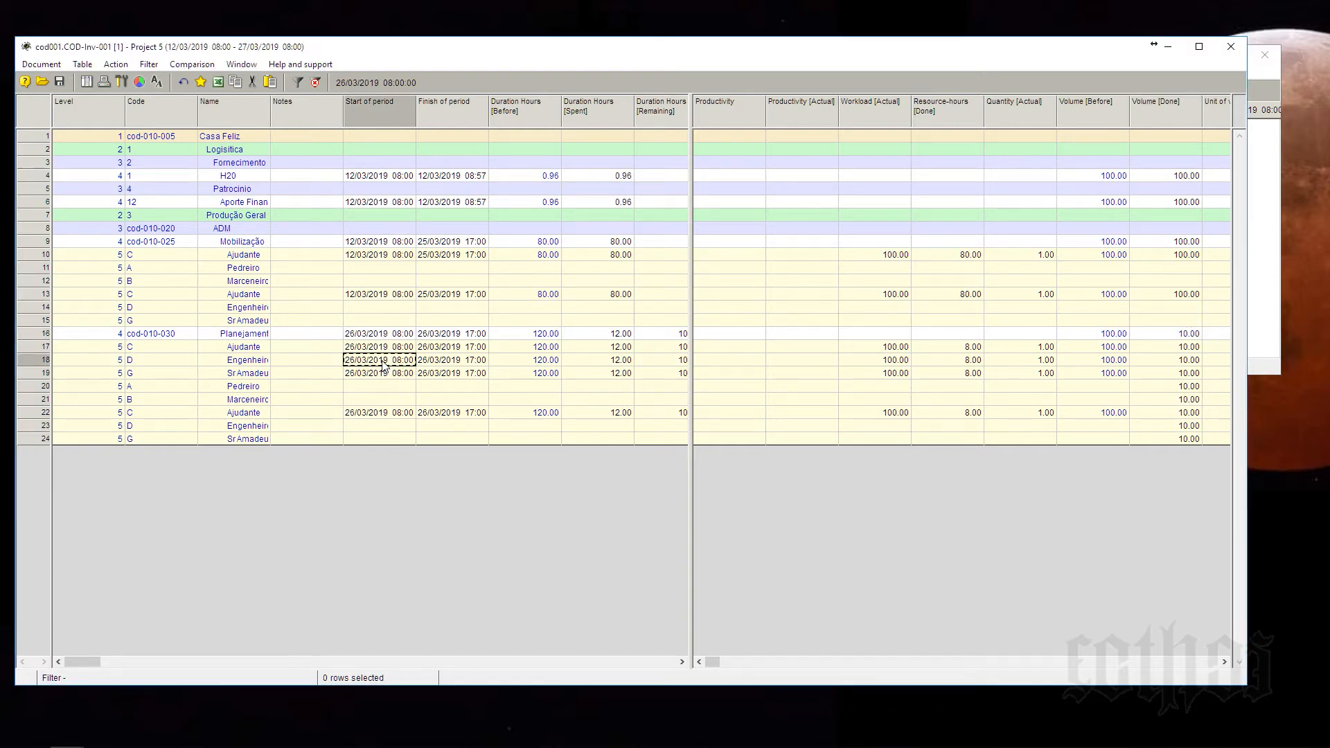
text(28/03/2019)
click(399, 299)
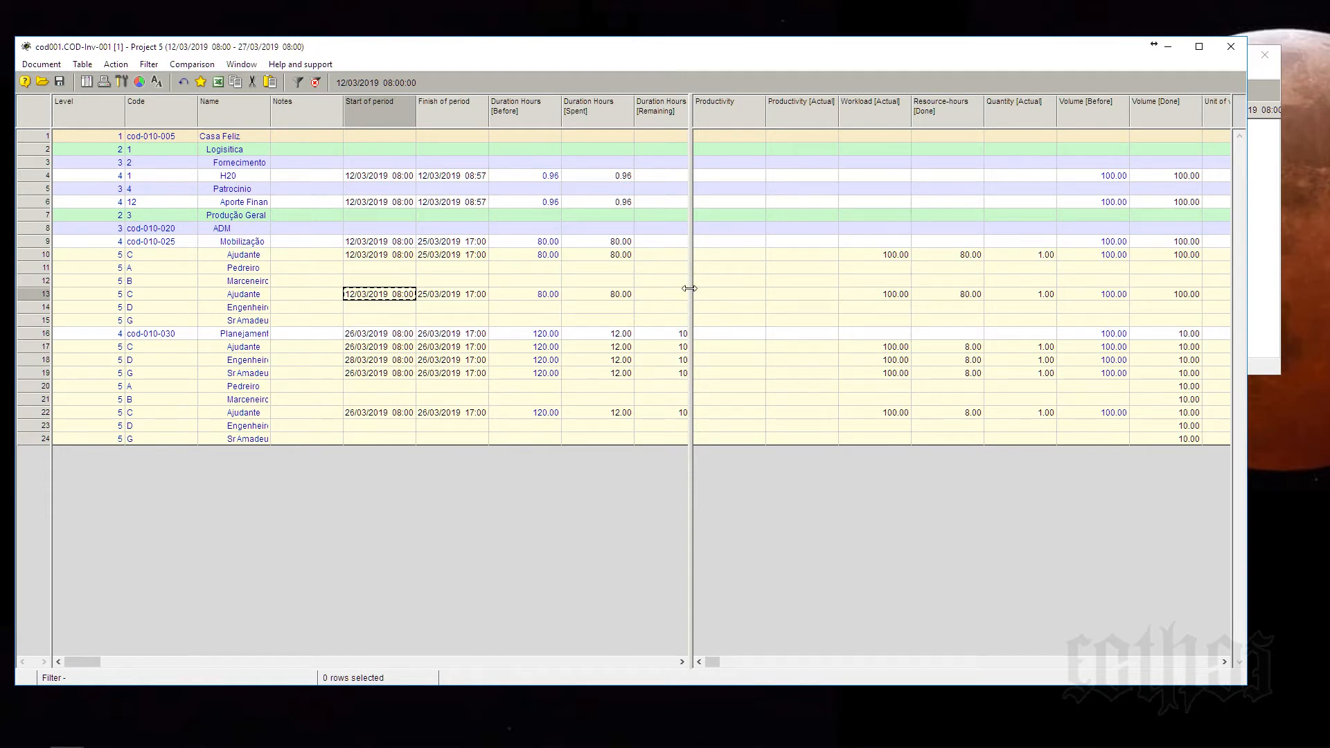
drag(689, 288, 488, 345)
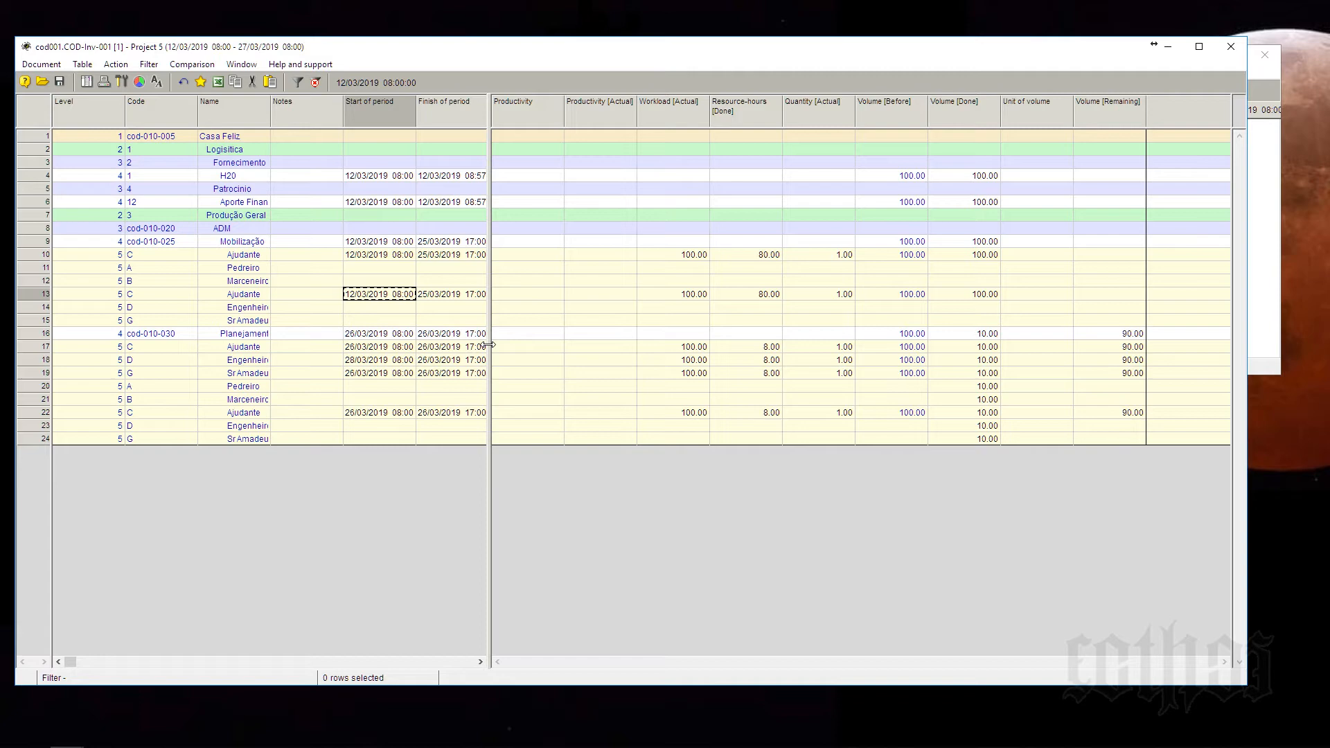
click(516, 348)
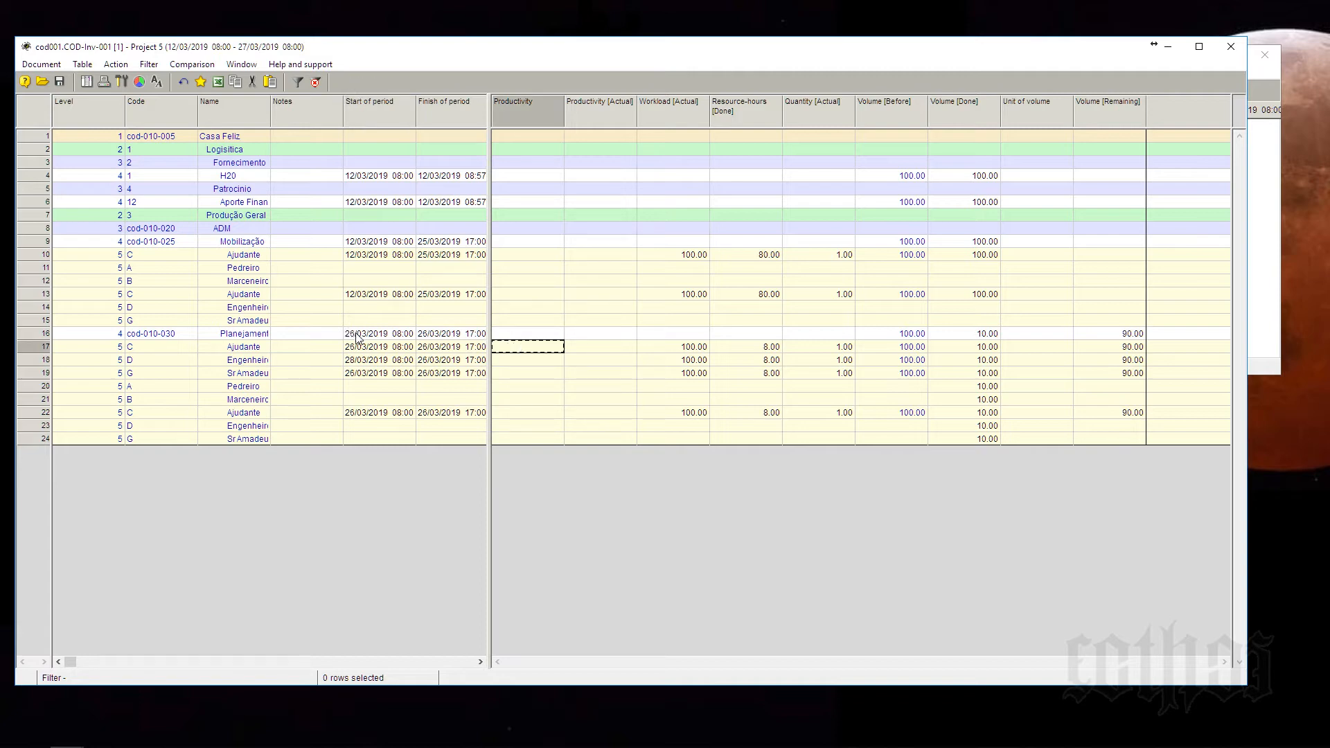
Set Resource-hours [Done] of the first Ajudante assignment under Planejamento to 6.
click(357, 337)
click(400, 350)
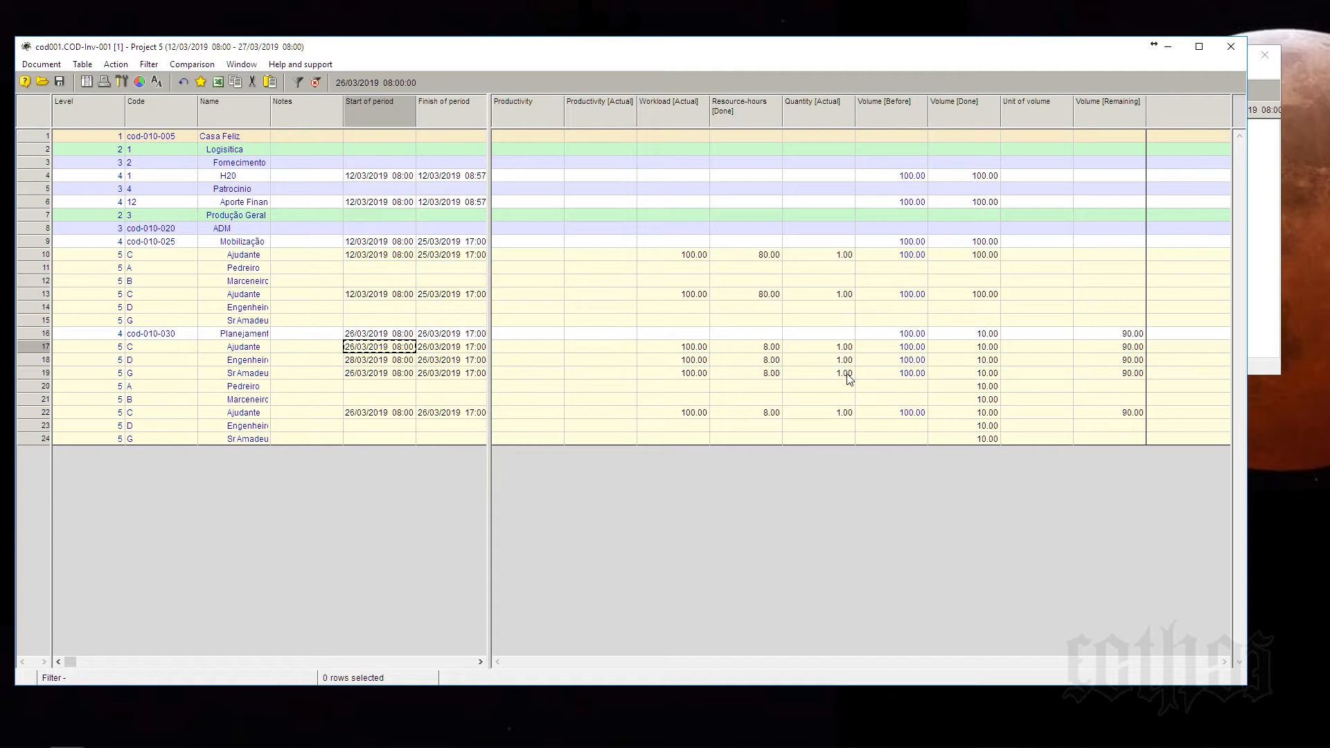
click(774, 348)
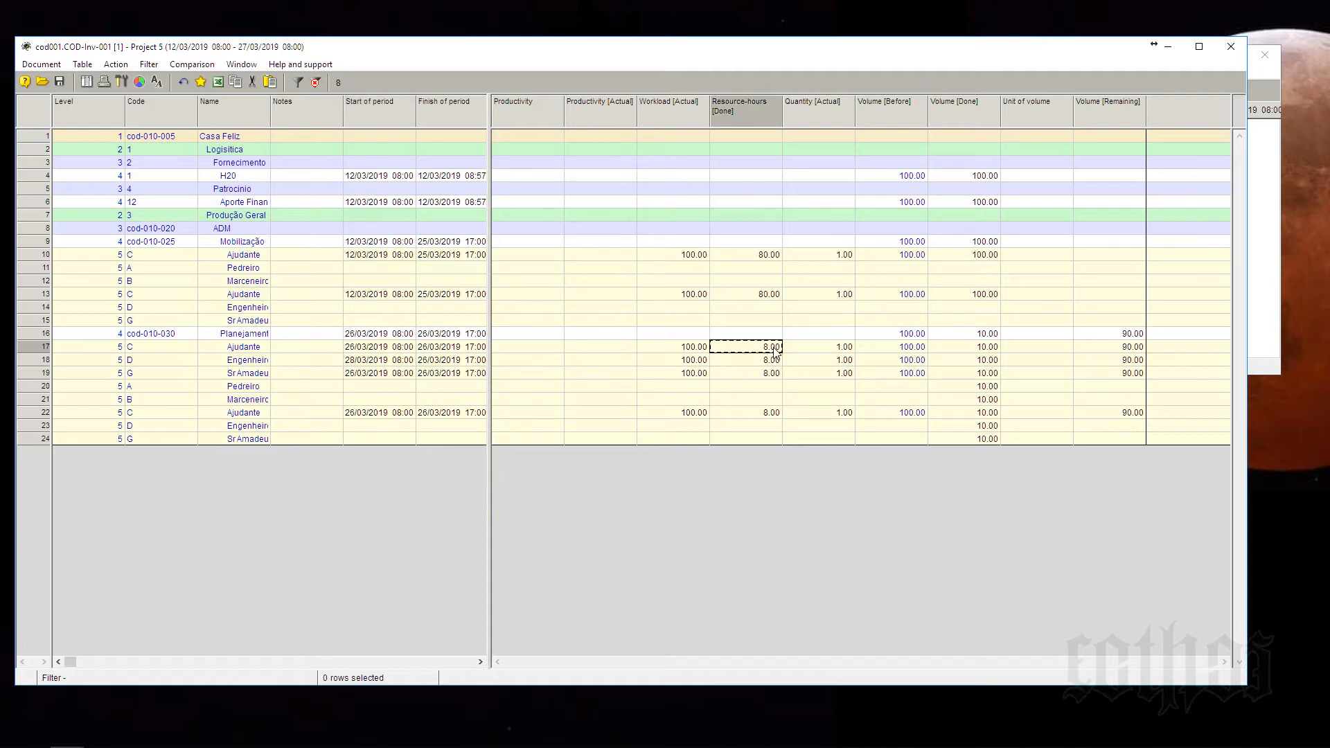
text(6)
key(Return)
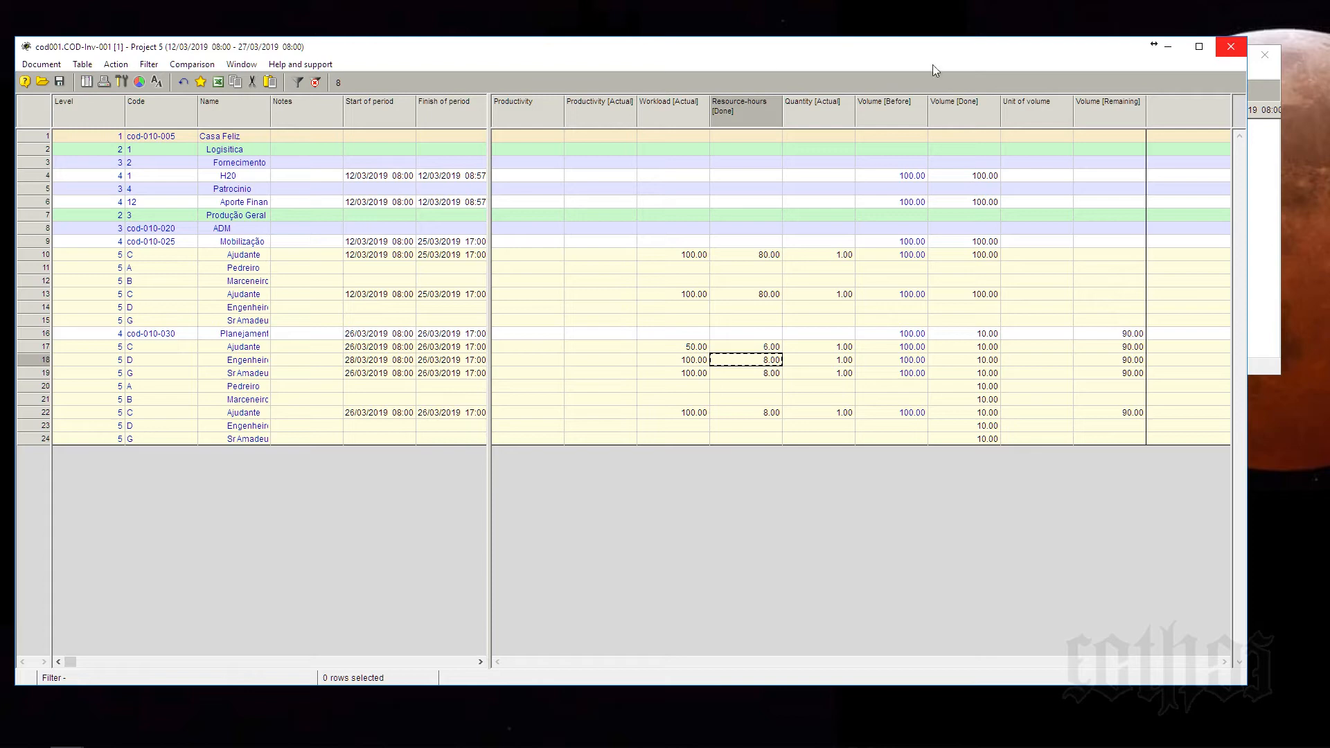
click(43, 65)
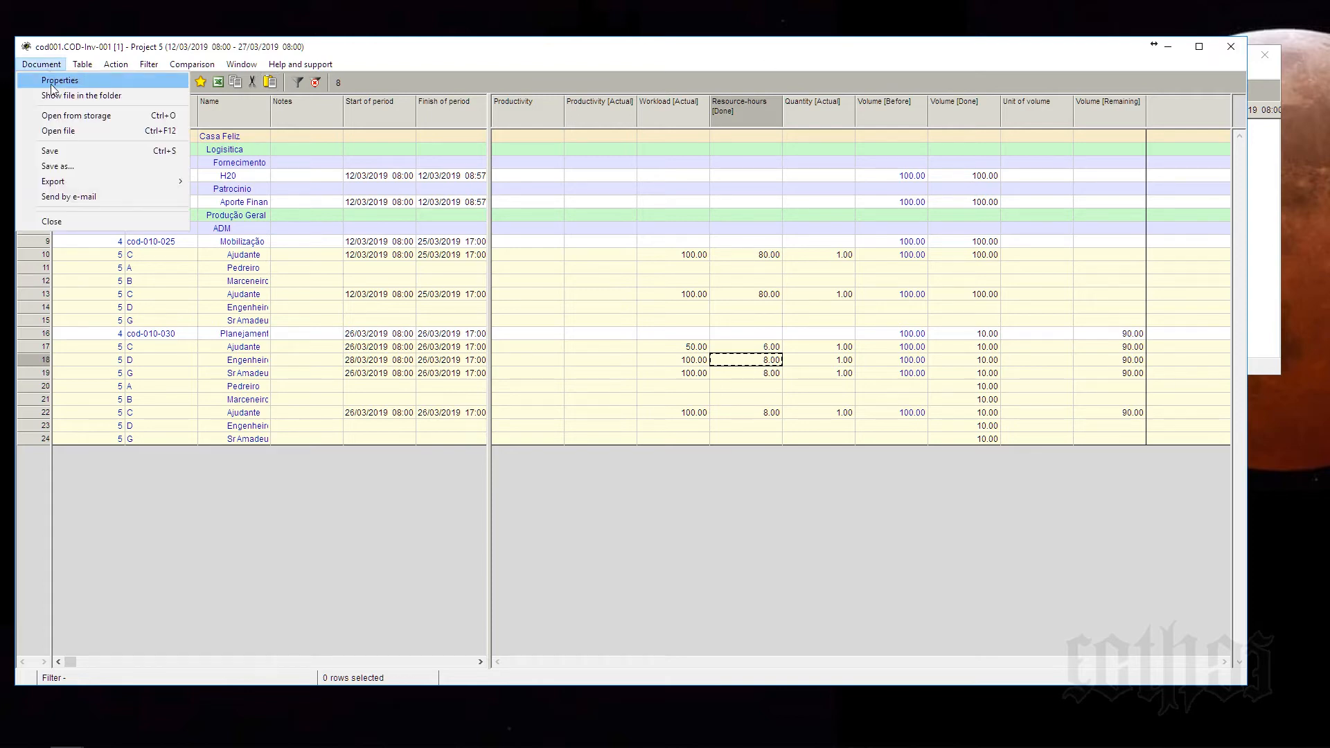
click(72, 167)
mouse_move(73, 141)
mouse_down()
mouse_move(313, 144)
mouse_move(818, 96)
mouse_up()
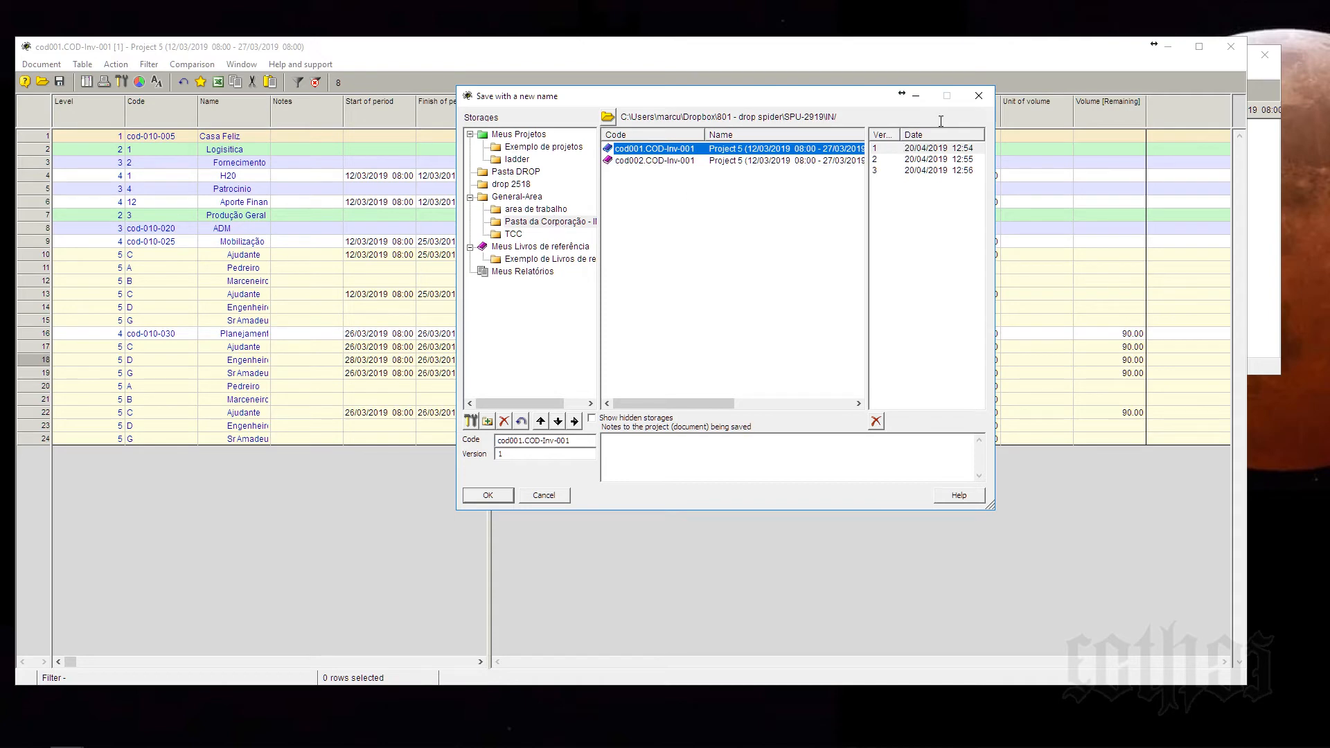
click(979, 96)
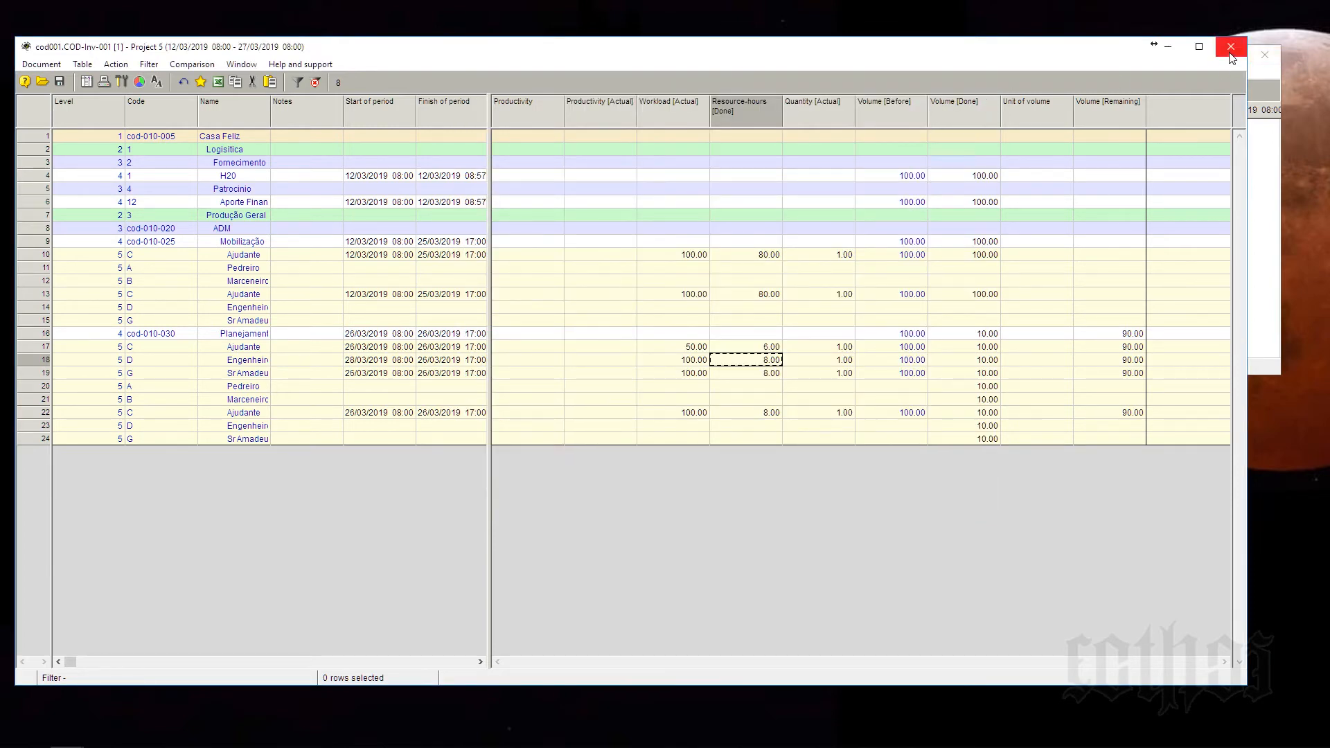
Close the version 1 table and open version 2 of cod001.COD-Inv-001, keeping its cost columns in view.
click(1232, 46)
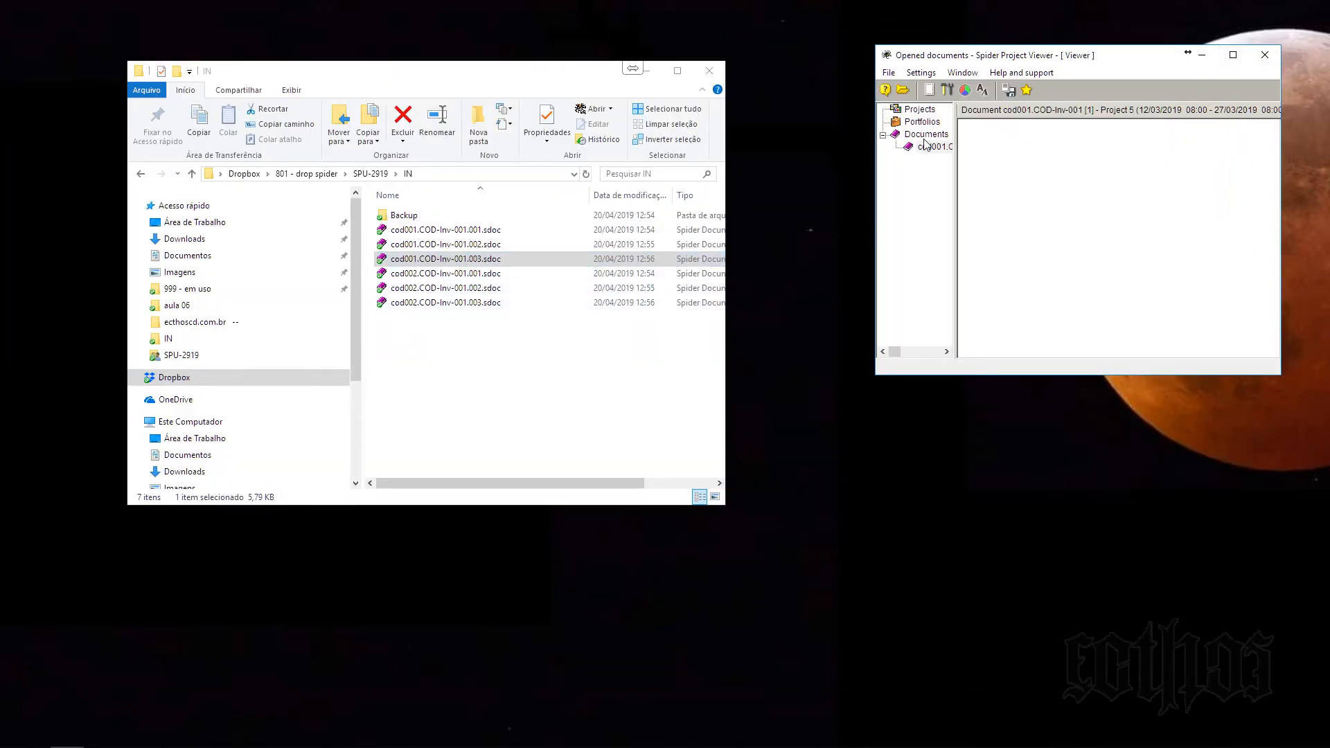
click(903, 90)
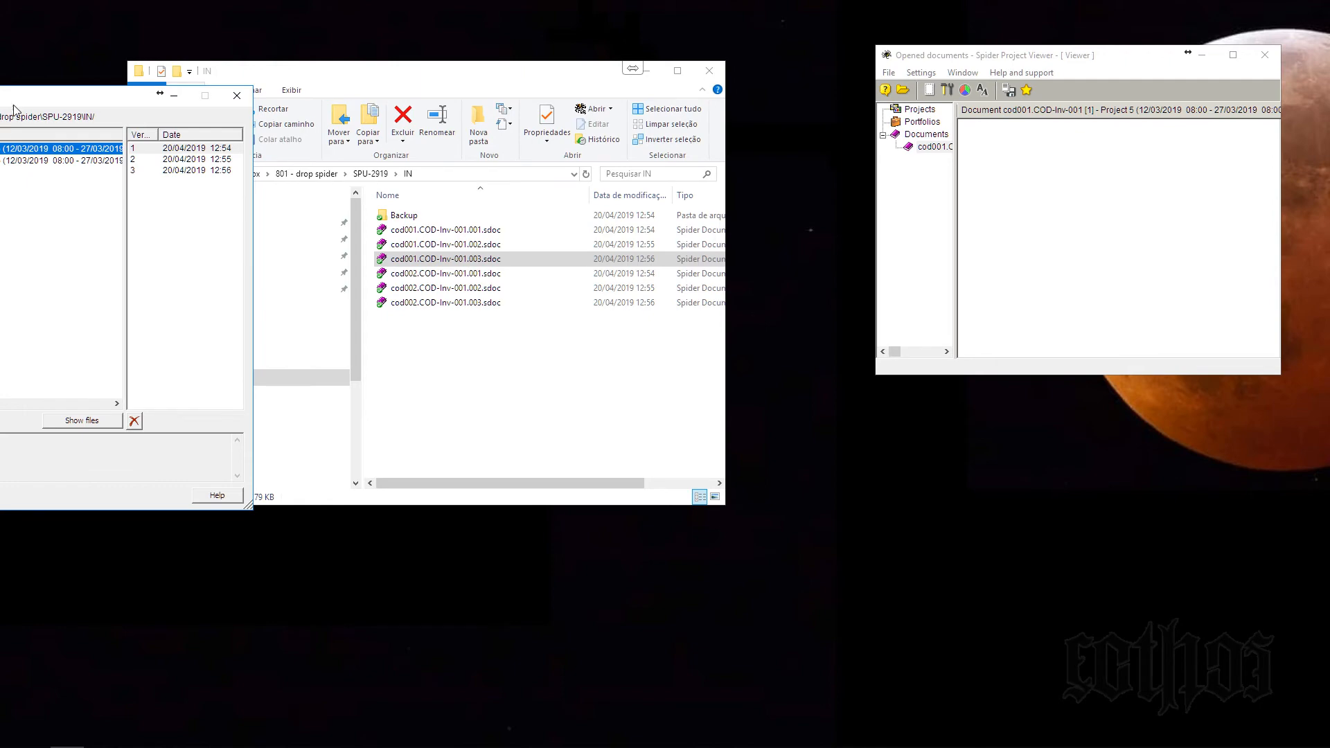
drag(19, 95, 930, 88)
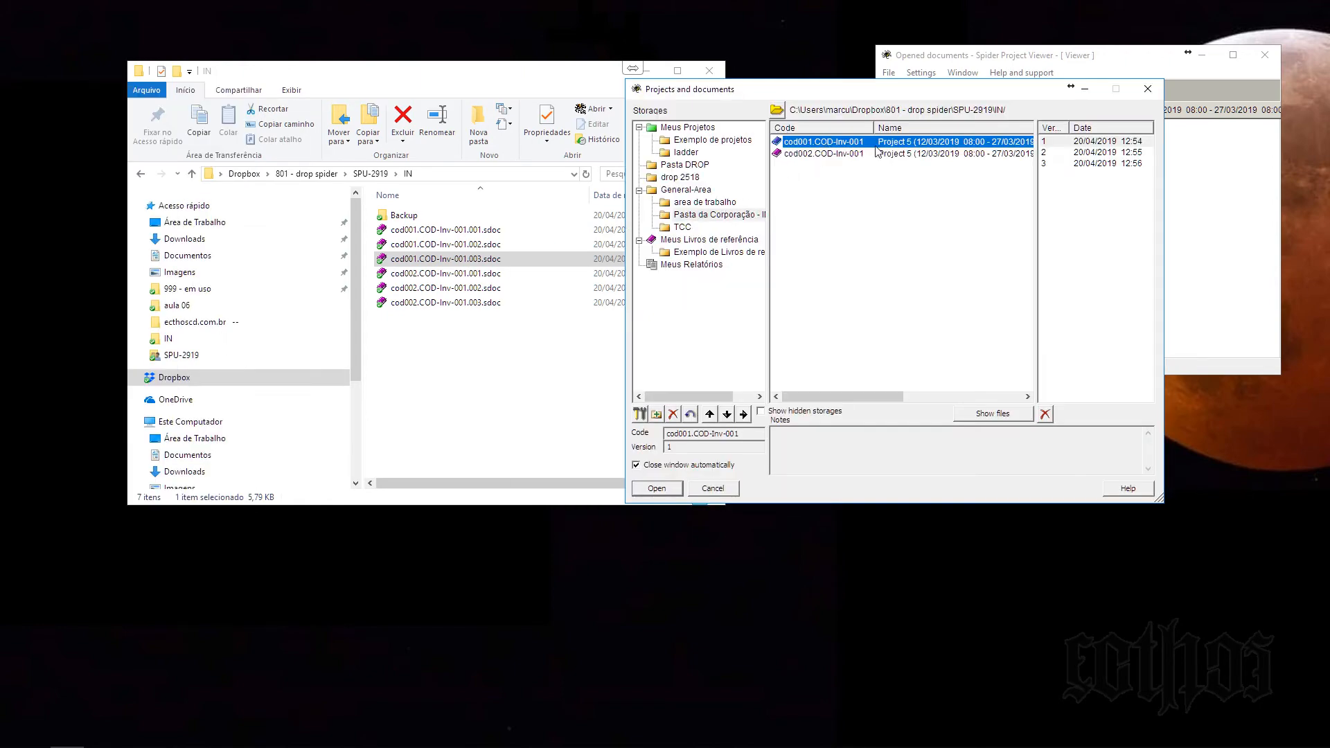
double_click(1092, 153)
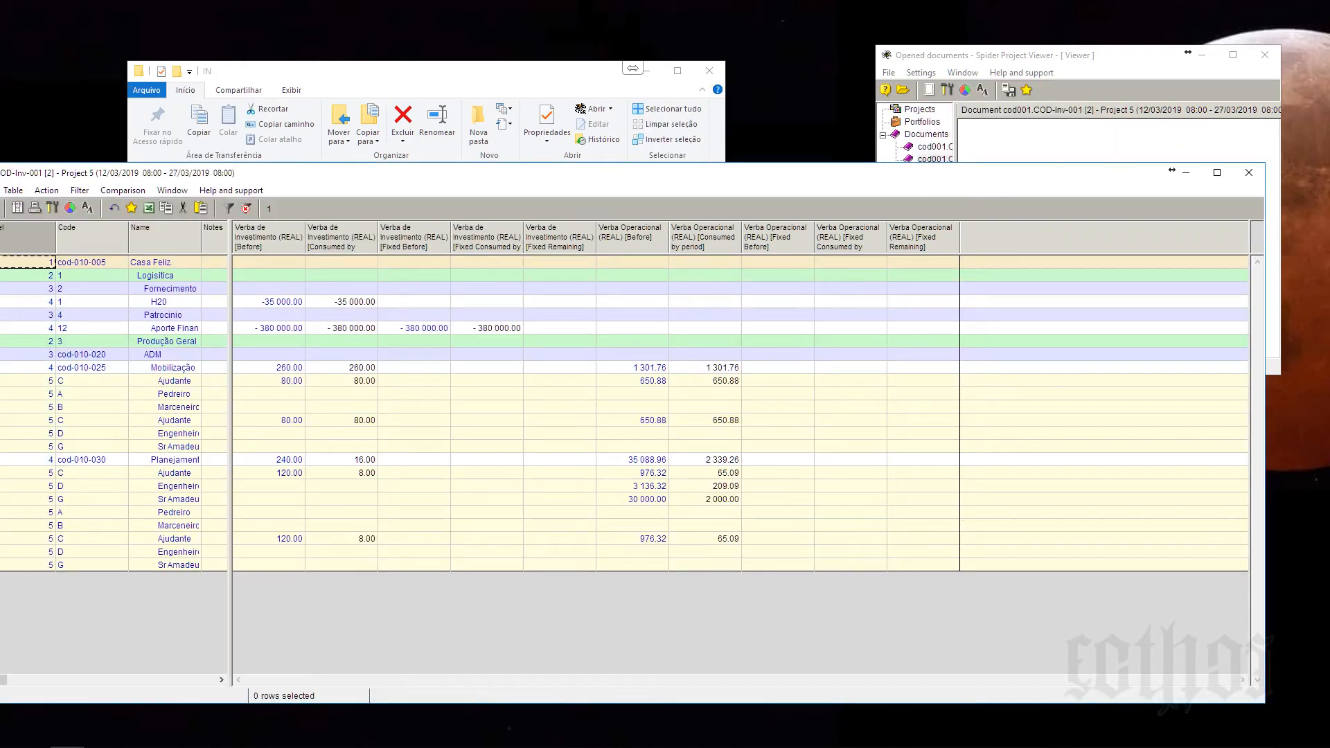
drag(0, 164, 580, 305)
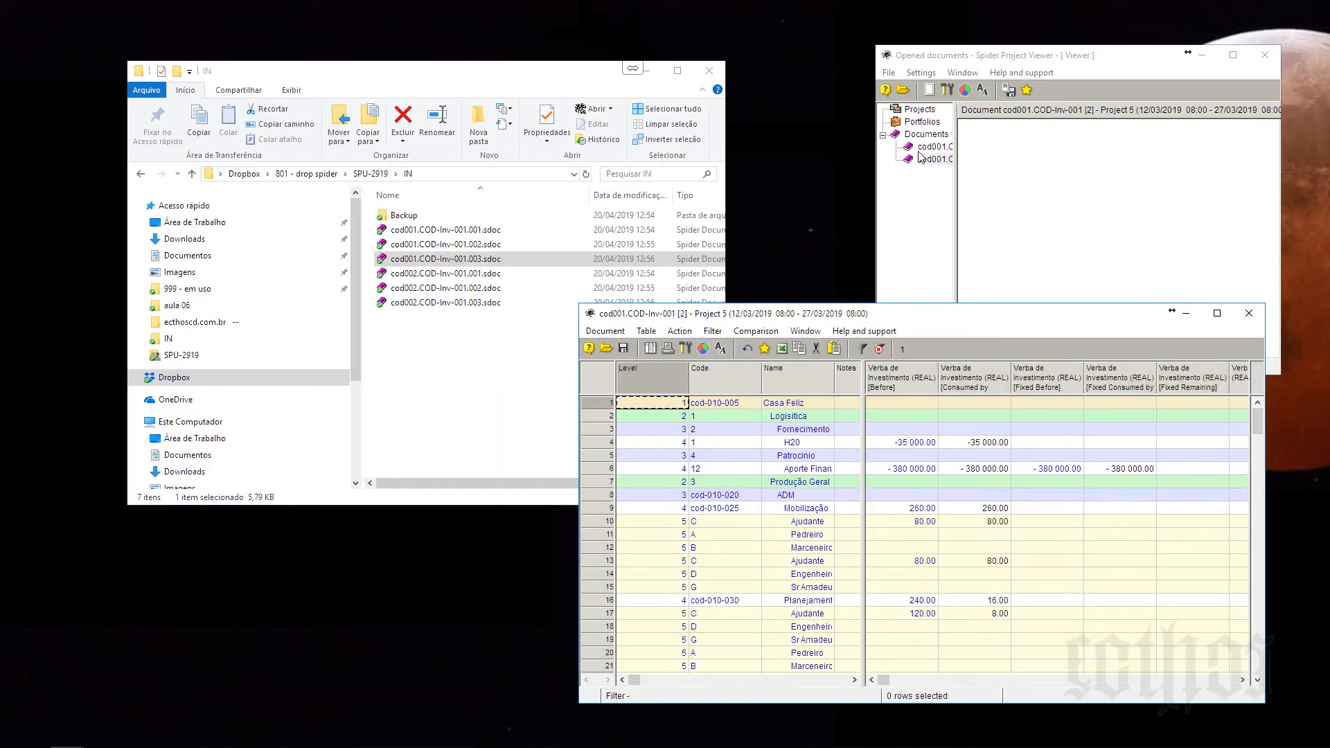
Open version 3 of cod001.COD-Inv-001 and arrange its material table alongside the version 2 table.
click(903, 94)
click(903, 94)
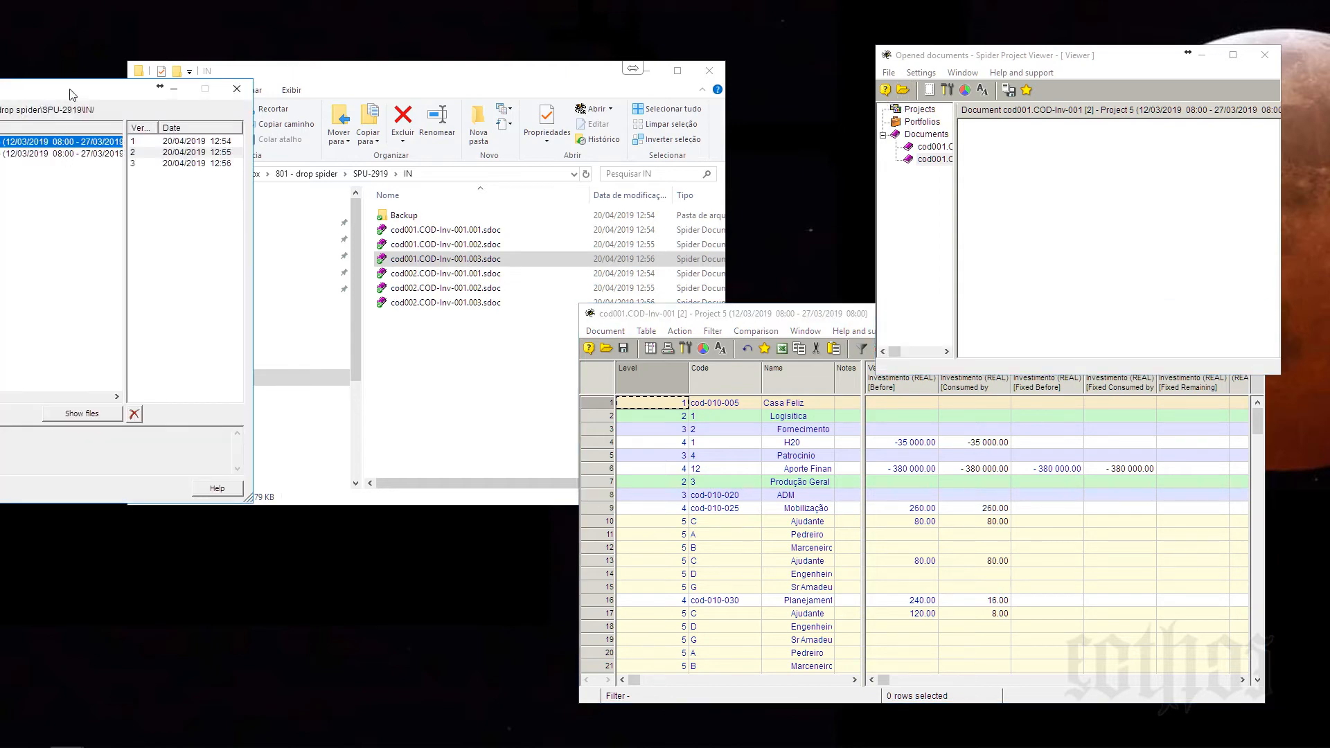
drag(70, 89, 672, 31)
click(769, 105)
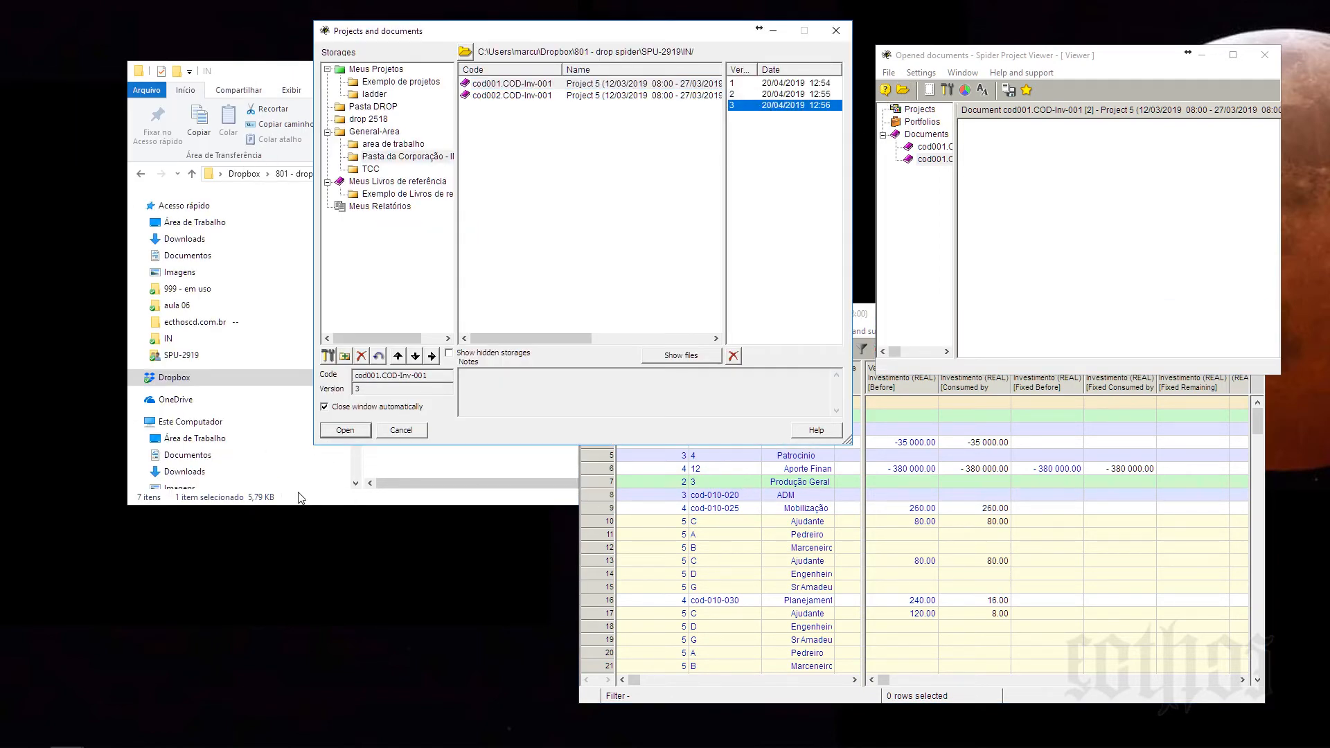
click(345, 430)
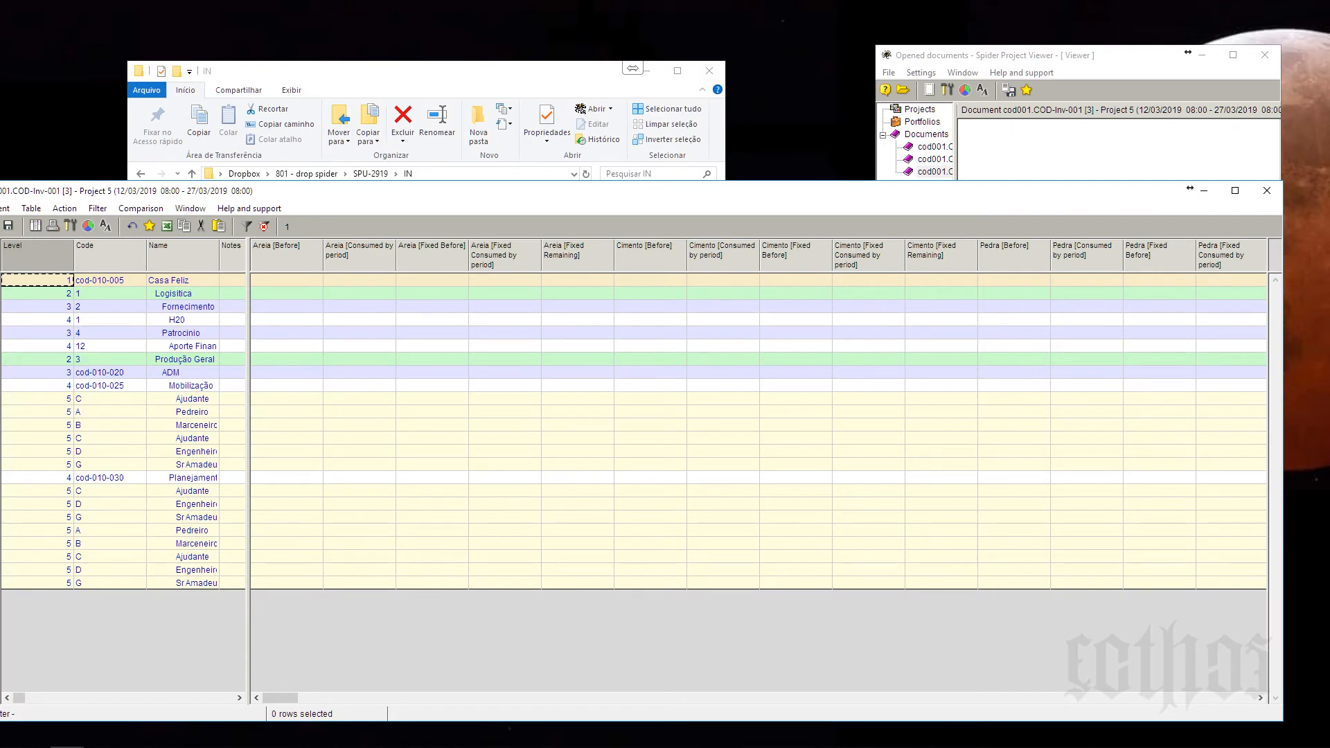
drag(0, 182, 470, 165)
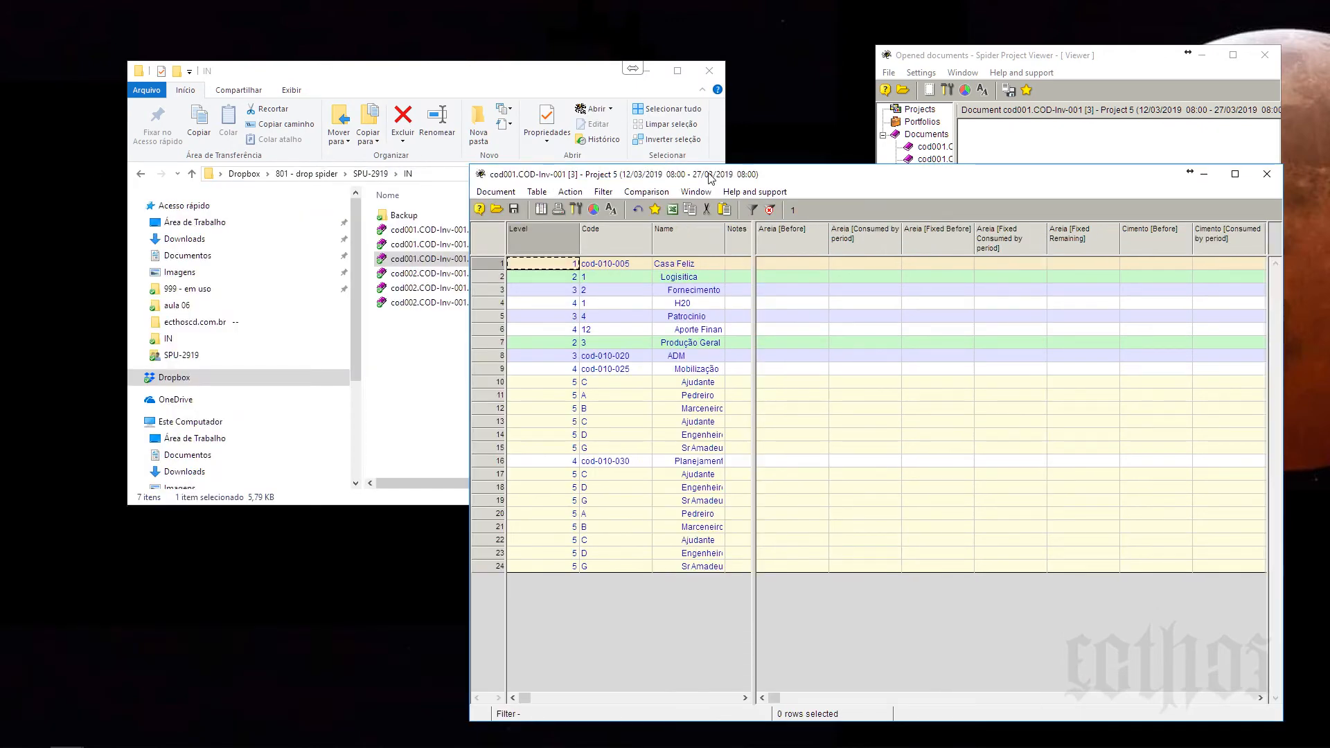
drag(706, 175, 278, 39)
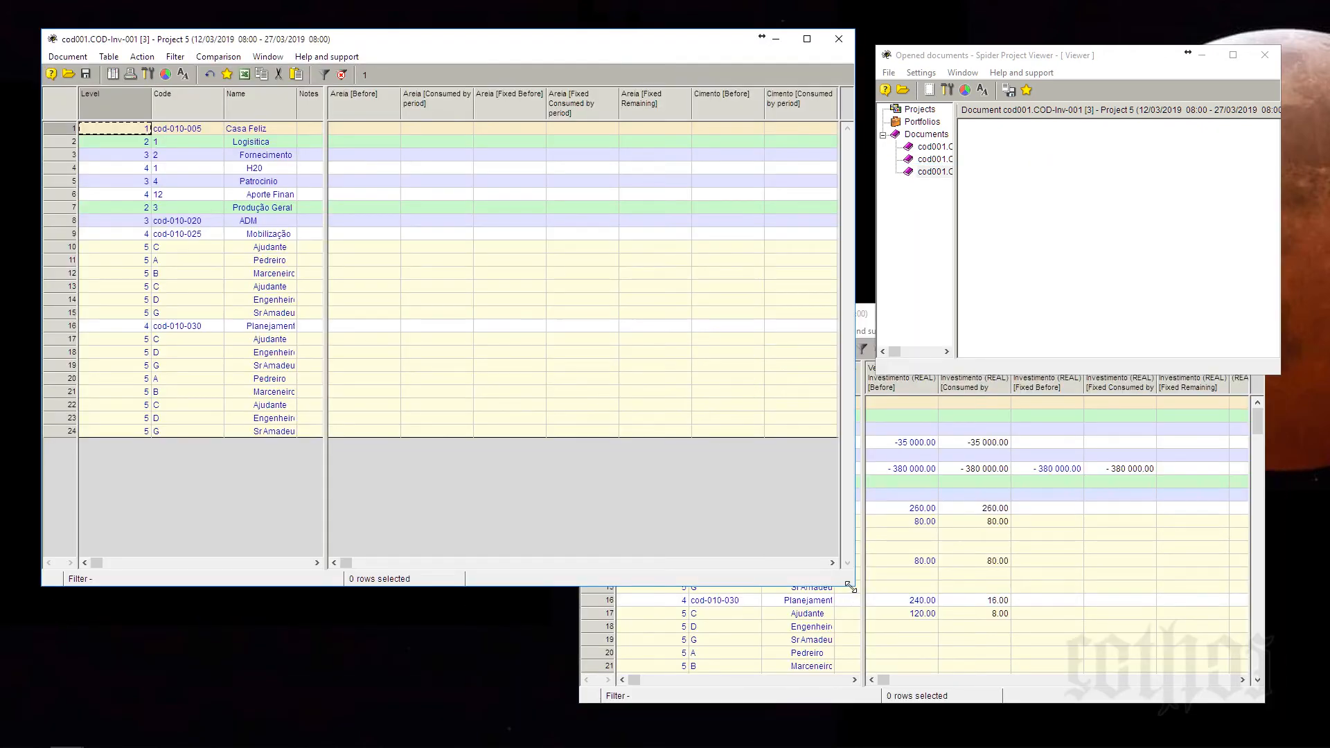
drag(854, 585, 954, 393)
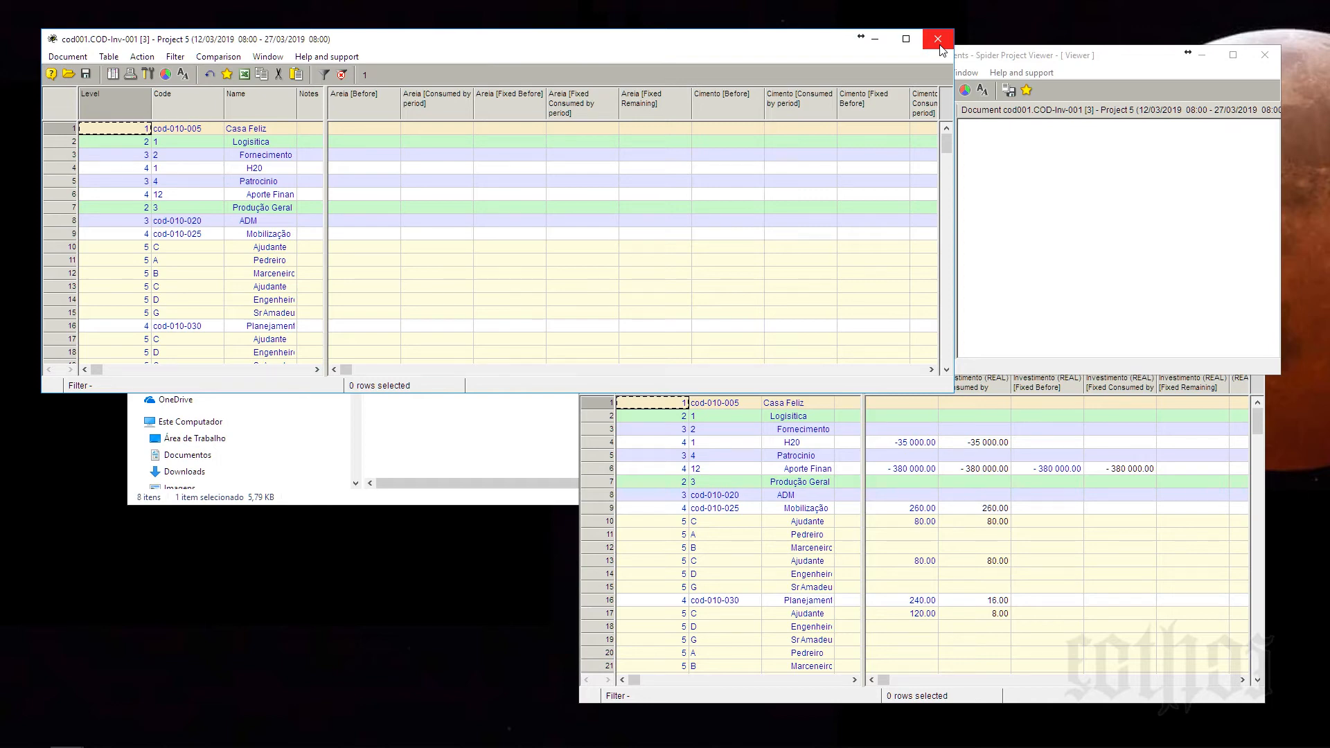
Close the version 3 and version 2 document tables.
click(938, 39)
click(1147, 417)
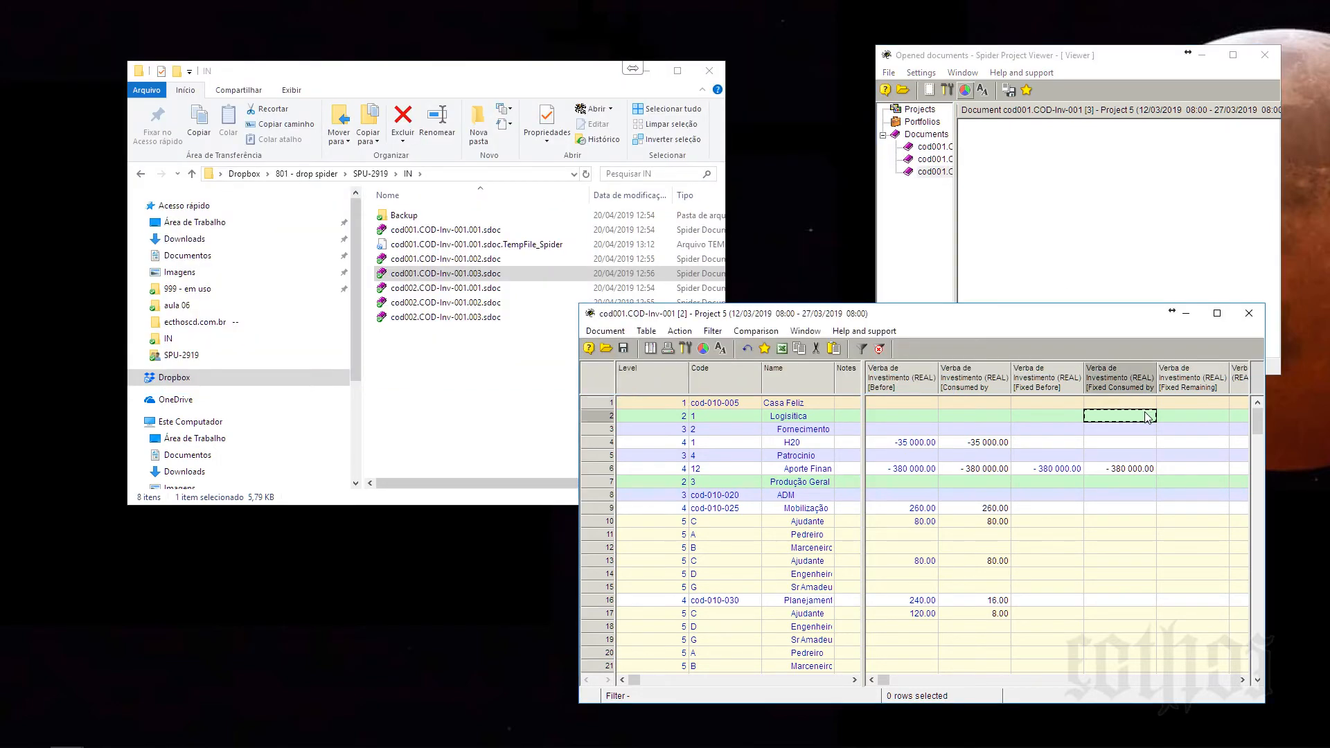
click(1249, 314)
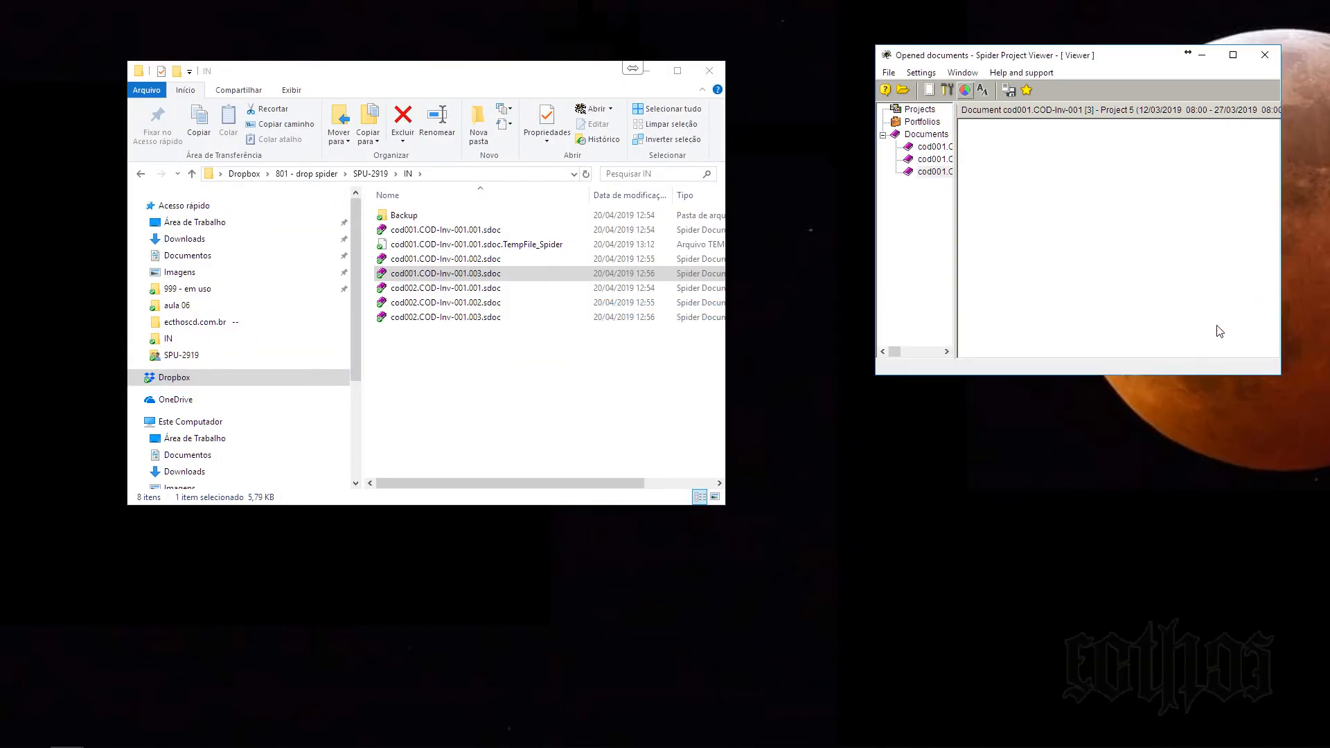
Widen the viewer and its document tree to show full names, and review the three opened versions of cod001.COD-Inv-001.
drag(874, 277, 442, 276)
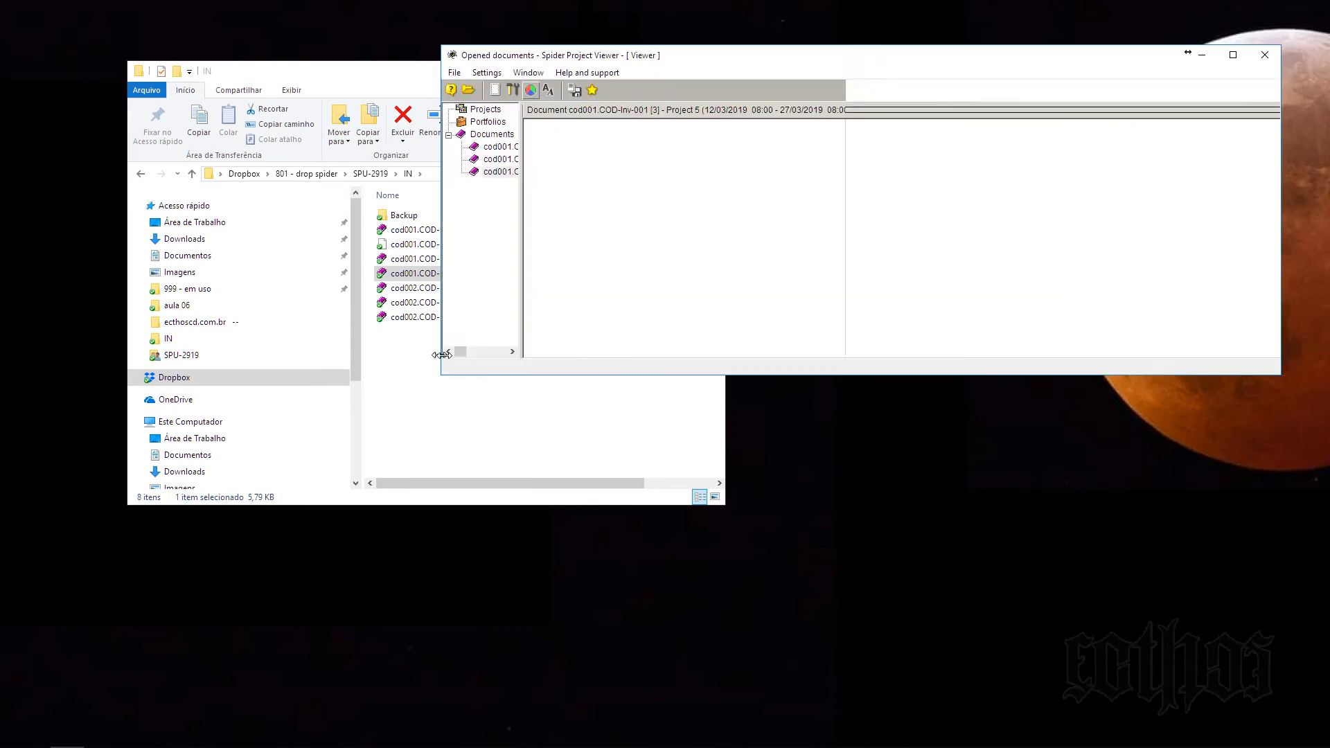
drag(523, 276, 815, 260)
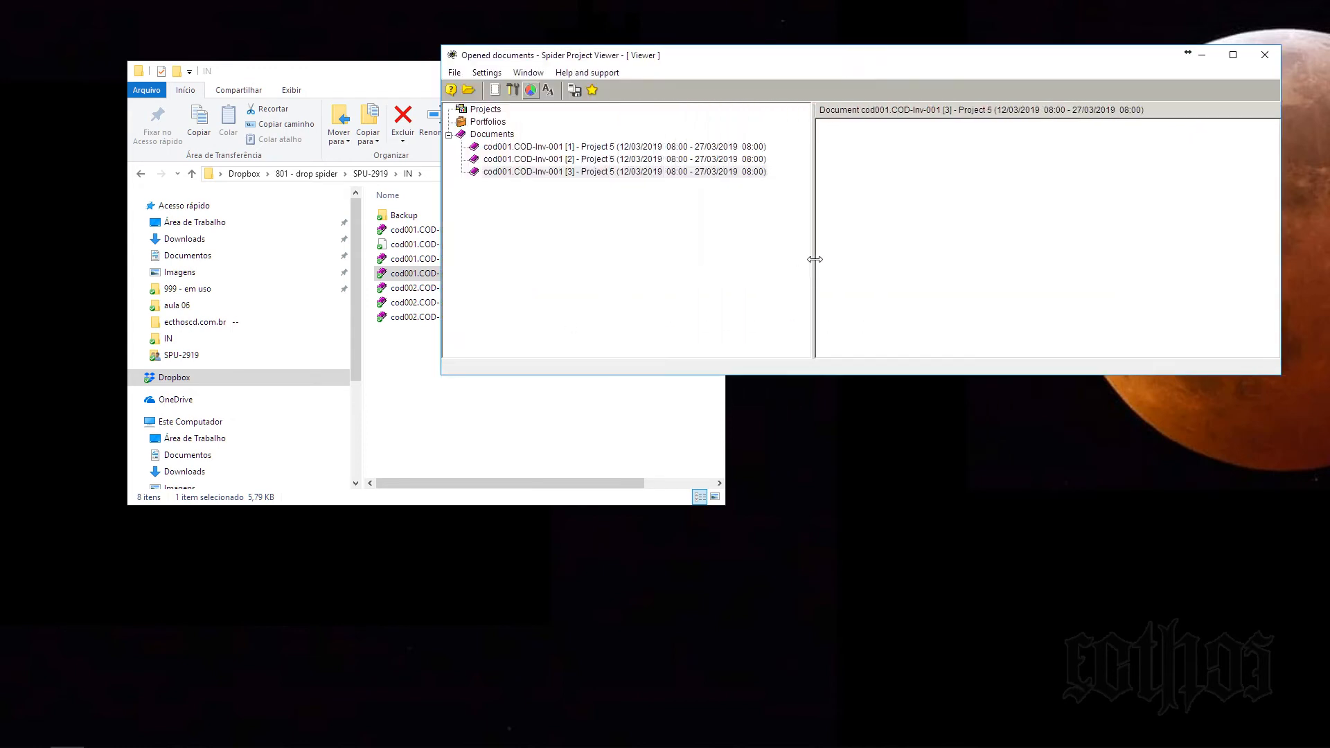
click(573, 148)
click(572, 159)
click(571, 173)
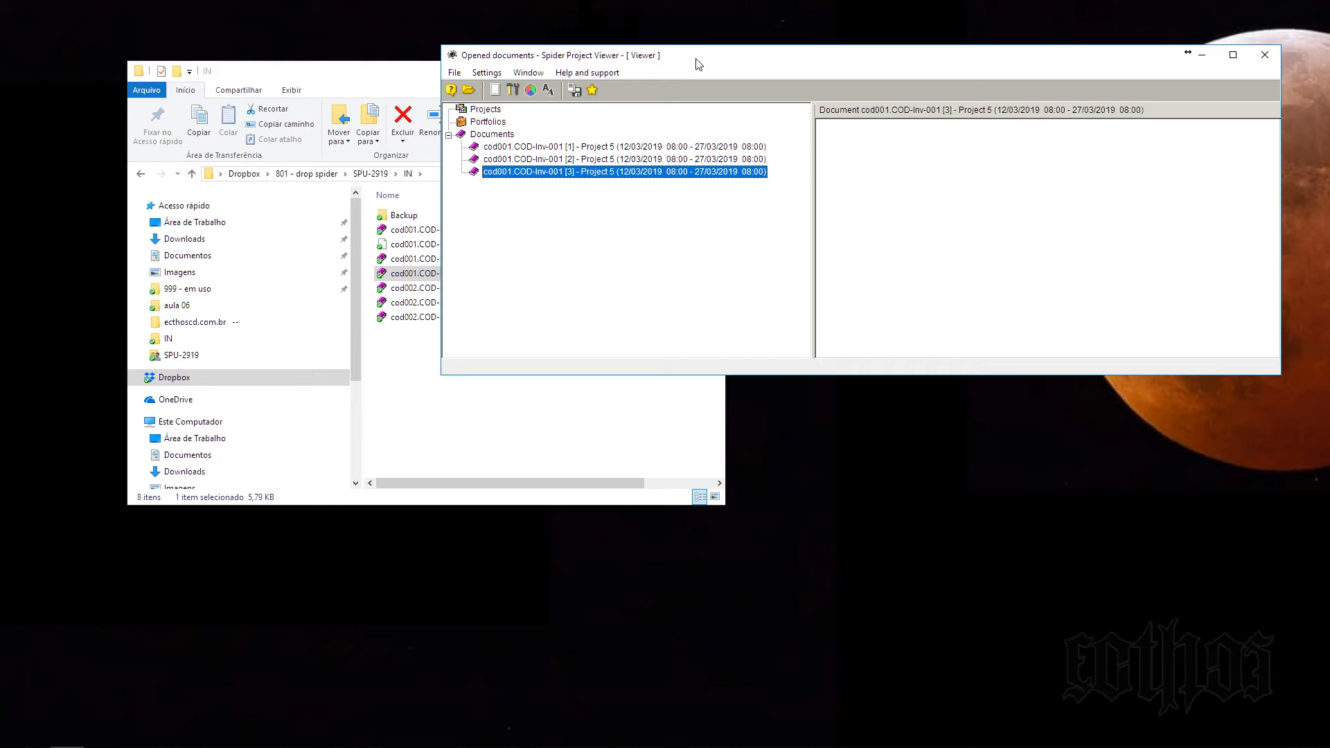
Close the viewer without saving the changes to version 1 of cod001.COD-Inv-001.
drag(713, 55, 698, 73)
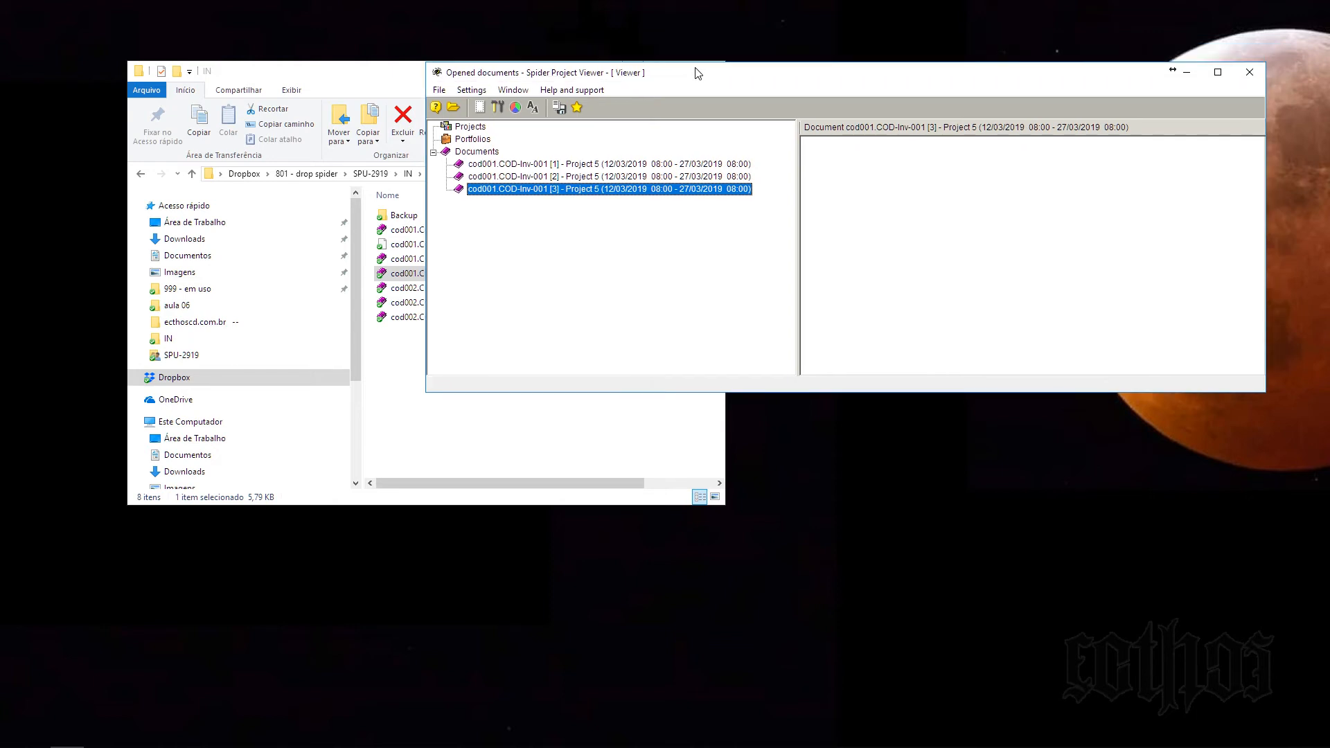
click(1249, 74)
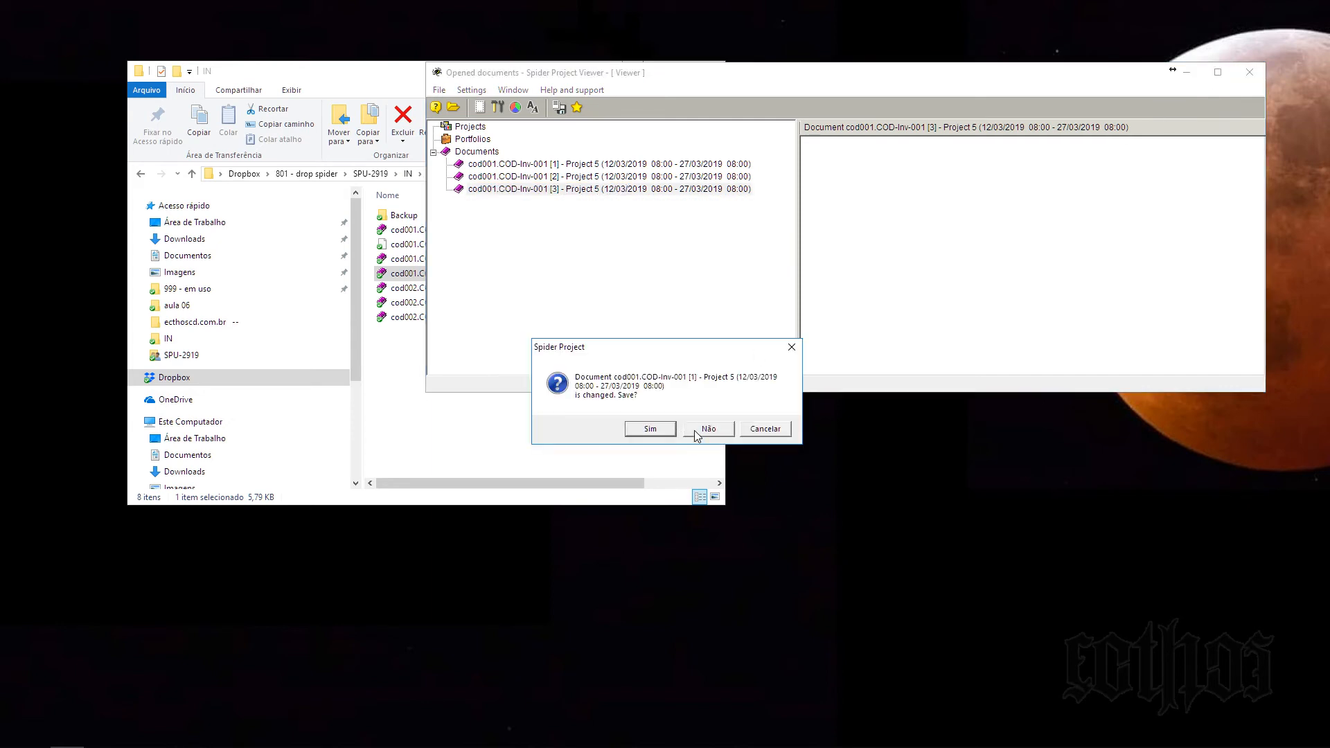
click(696, 430)
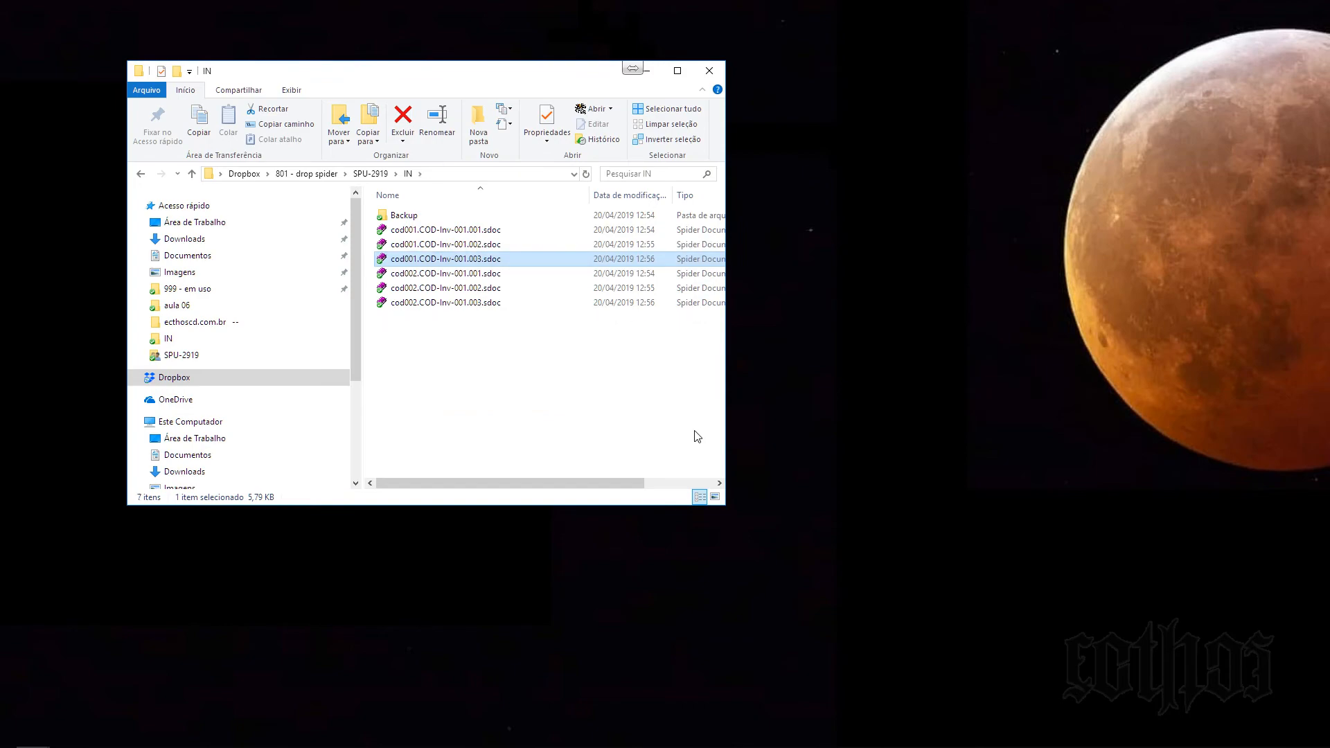